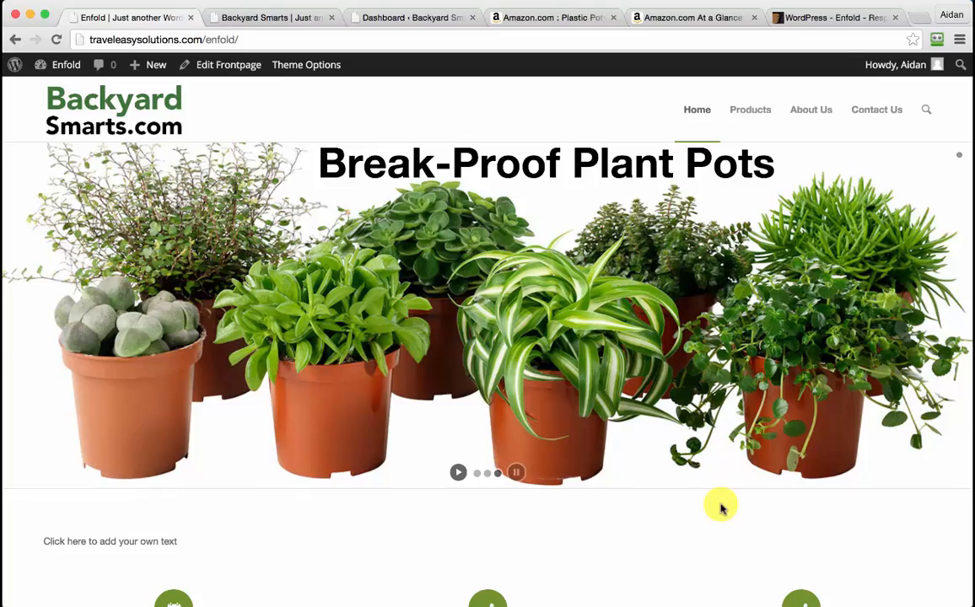
Leave the Enfold demo for the Backyard Smarts tabs, ending on its Hello World front page
{"action": "scroll", "coordinate": [721, 507], "scroll_direction": "down", "scroll_amount": 4}
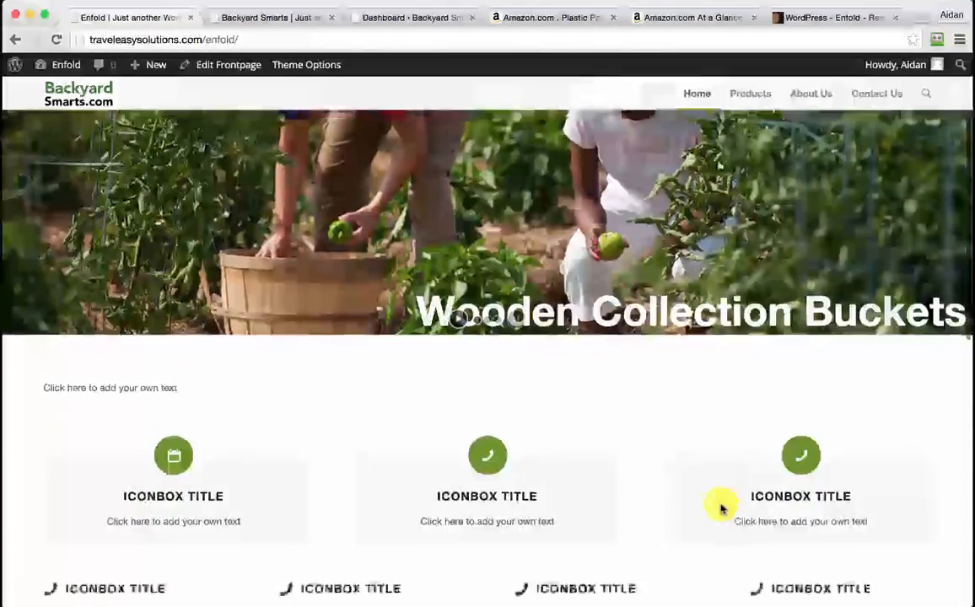
{"action": "scroll", "coordinate": [721, 508], "scroll_direction": "down", "scroll_amount": 10}
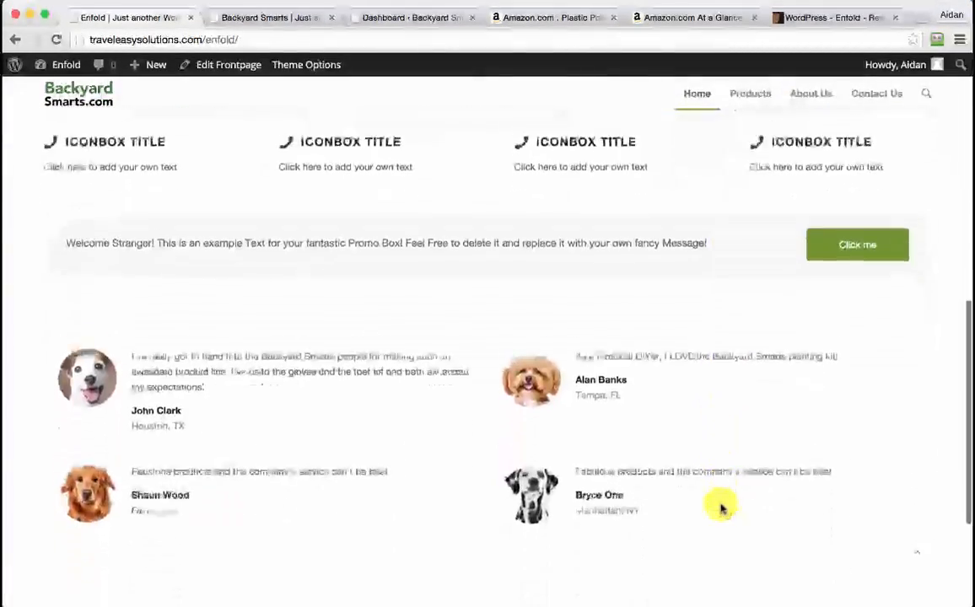
{"action": "scroll", "coordinate": [722, 508], "scroll_direction": "down", "scroll_amount": 4}
{"action": "scroll", "coordinate": [722, 508], "scroll_direction": "up", "scroll_amount": 8}
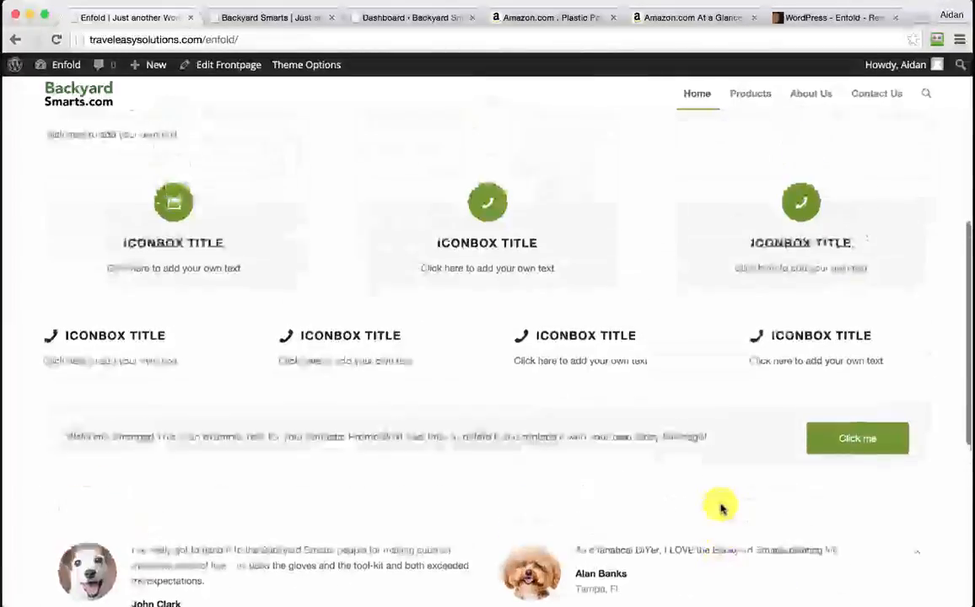
{"action": "scroll", "coordinate": [722, 508], "scroll_direction": "up", "scroll_amount": 8}
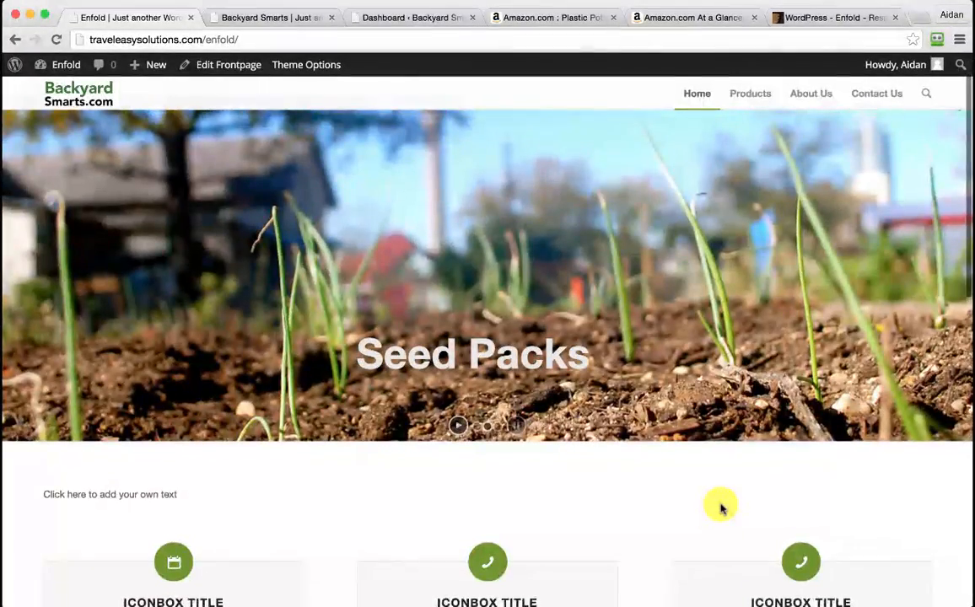
{"action": "scroll", "coordinate": [721, 508], "scroll_direction": "up", "scroll_amount": 2}
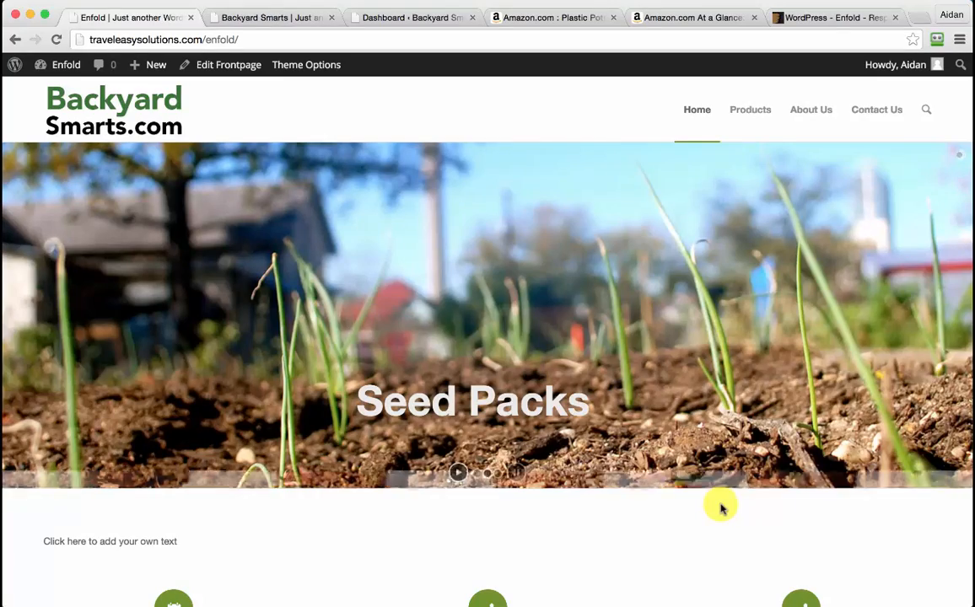
{"action": "left_click", "coordinate": [261, 19]}
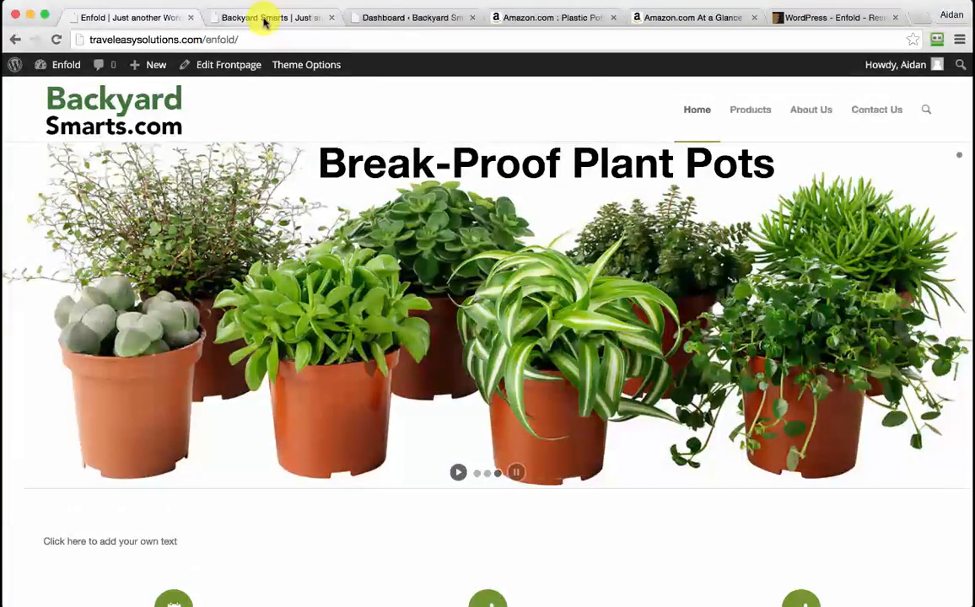
{"action": "left_click", "coordinate": [387, 19]}
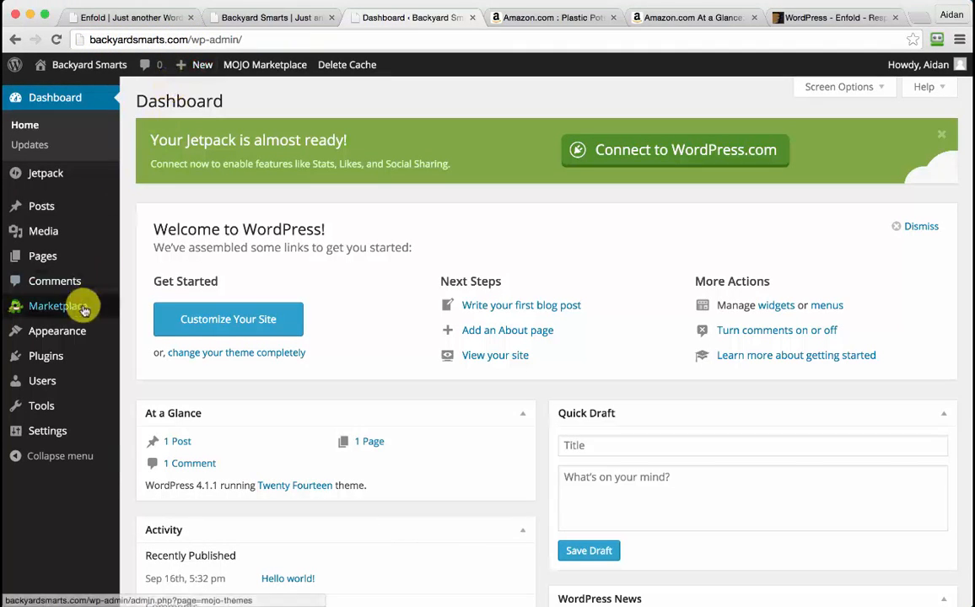
{"action": "left_click", "coordinate": [291, 18]}
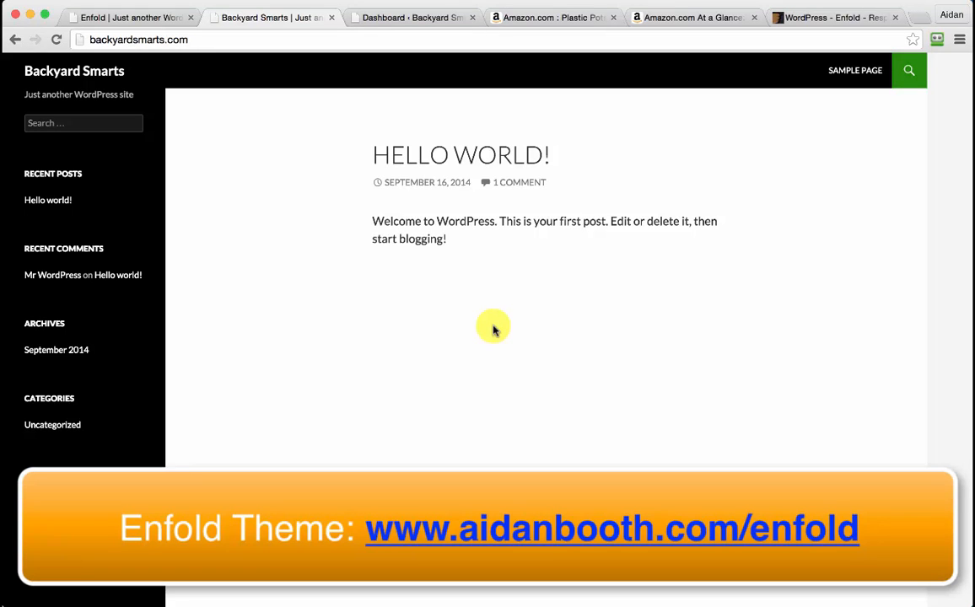
In FileZilla, open the server's backyardsmarts.com/wp-content/themes folder
{"action": "mouse_move", "coordinate": [777, 605]}
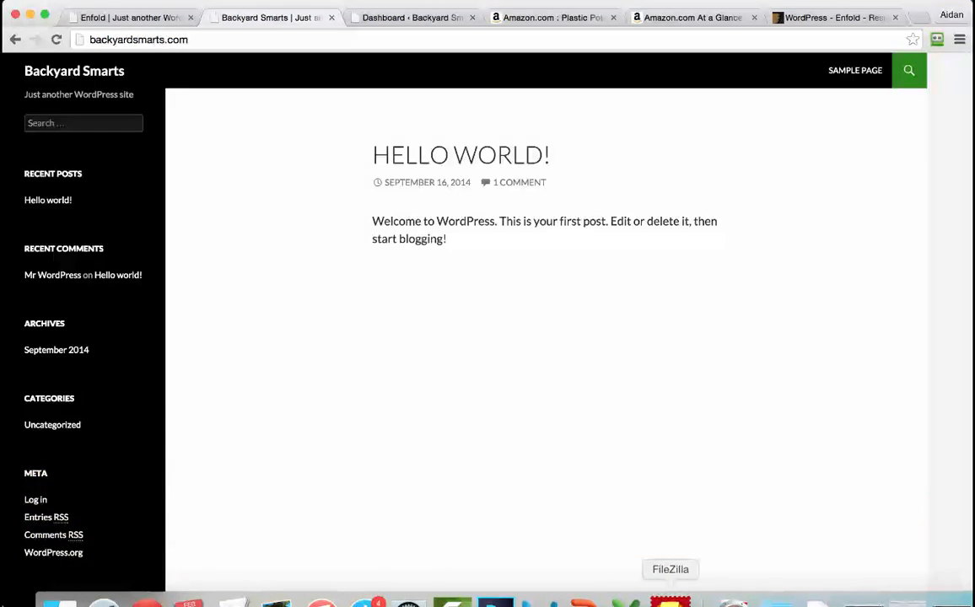
{"action": "left_click", "coordinate": [670, 601]}
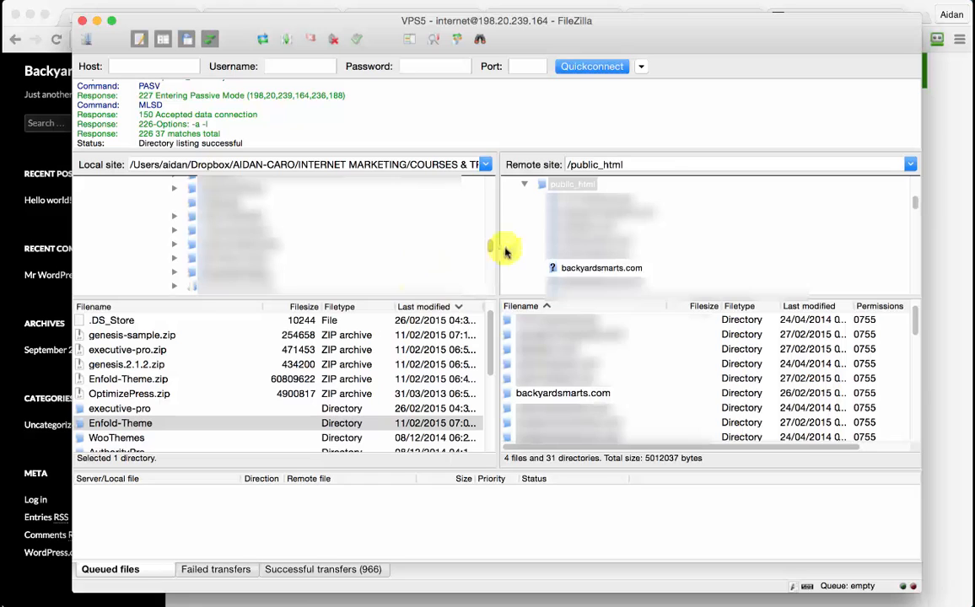
{"action": "left_click", "coordinate": [561, 395]}
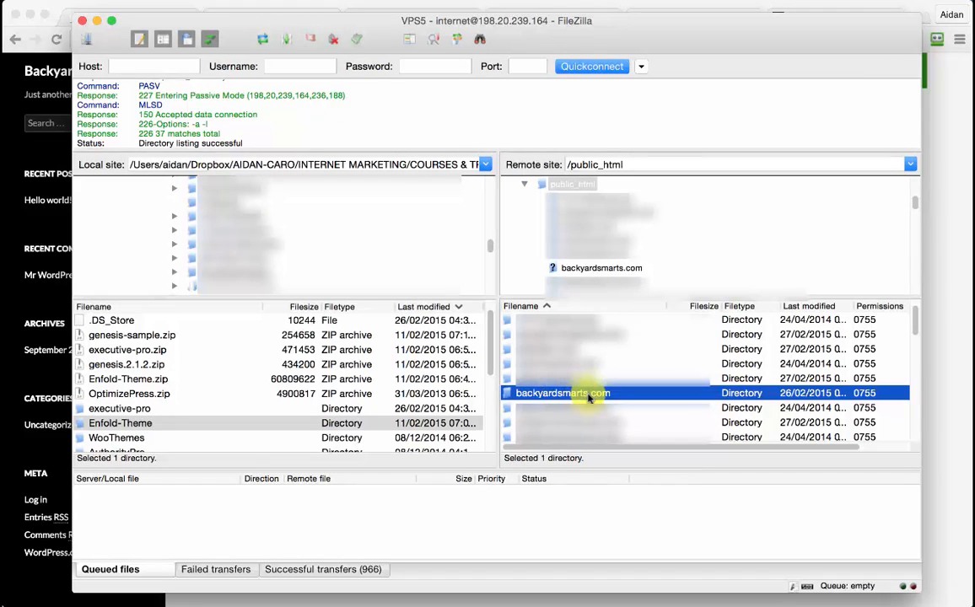
{"action": "double_click", "coordinate": [588, 395]}
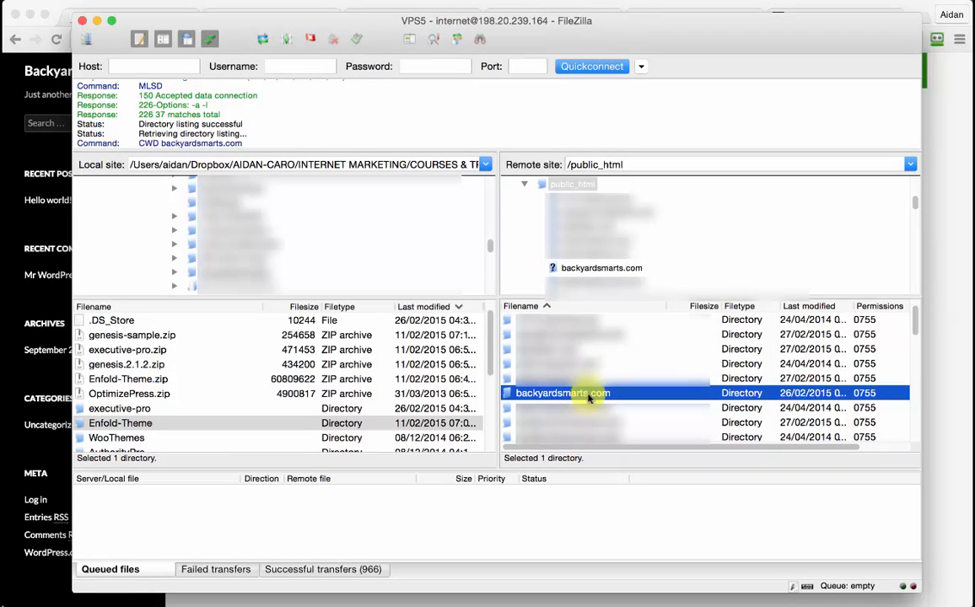
{"action": "left_click", "coordinate": [156, 424]}
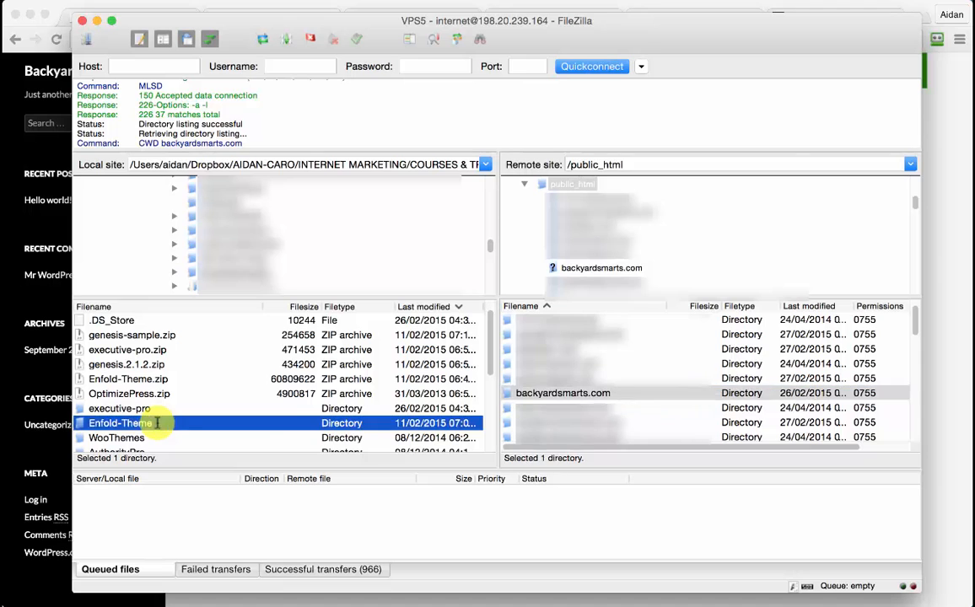
{"action": "left_click", "coordinate": [279, 422]}
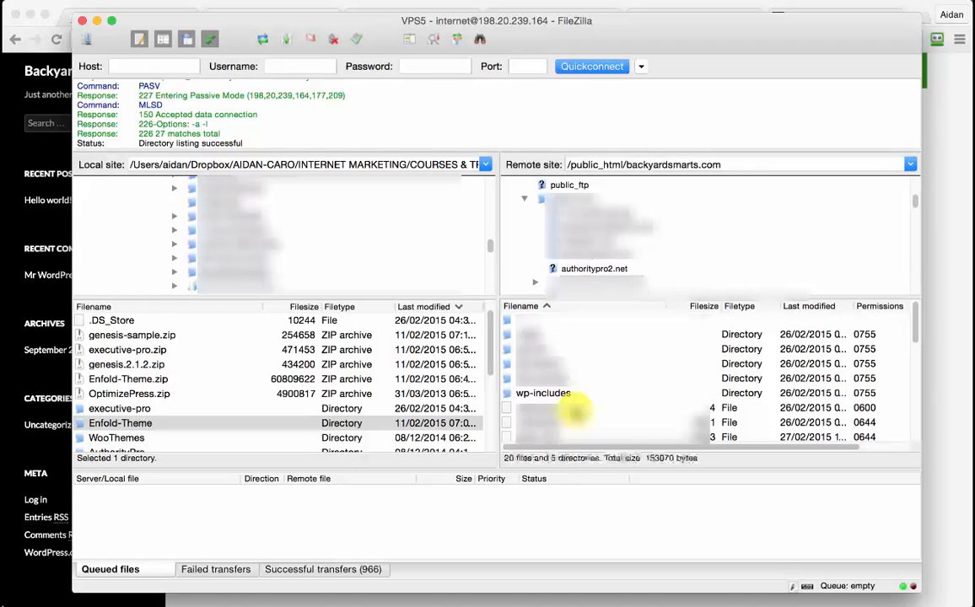
{"action": "double_click", "coordinate": [553, 379]}
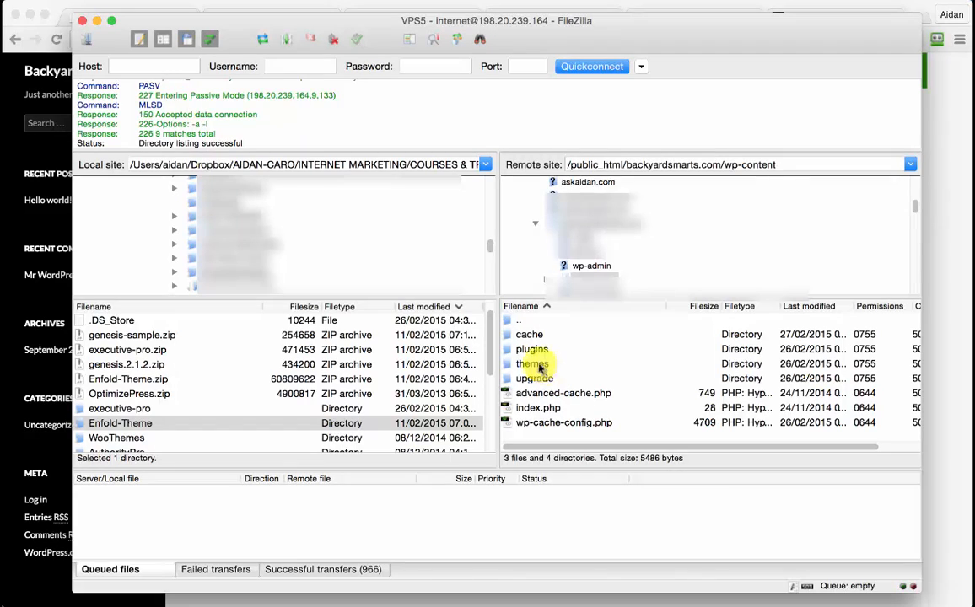
{"action": "double_click", "coordinate": [540, 367]}
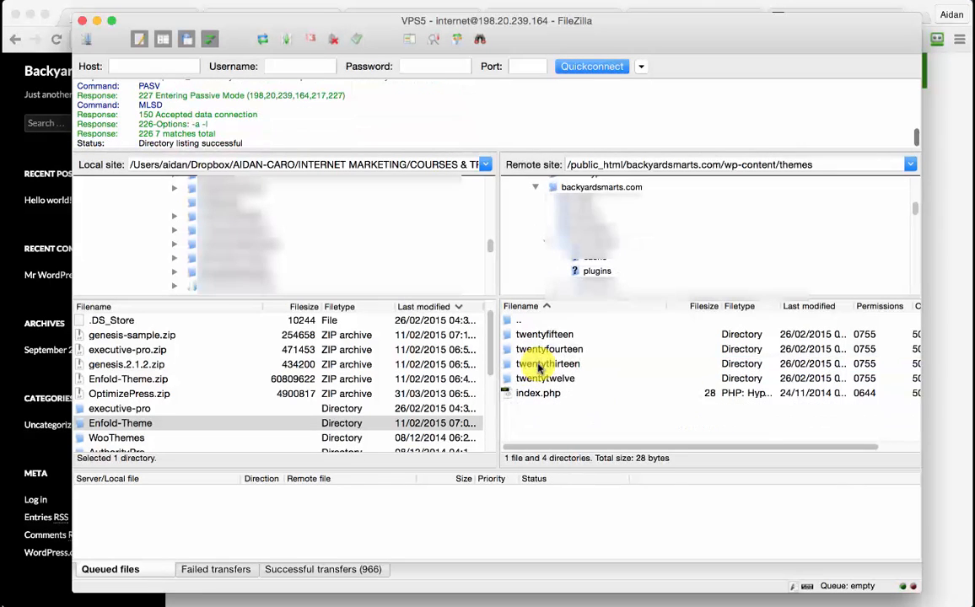
Upload the local Enfold-Theme folder into the server's themes folder, then go back to Chrome
{"action": "left_click", "coordinate": [165, 423]}
{"action": "left_click", "coordinate": [159, 422]}
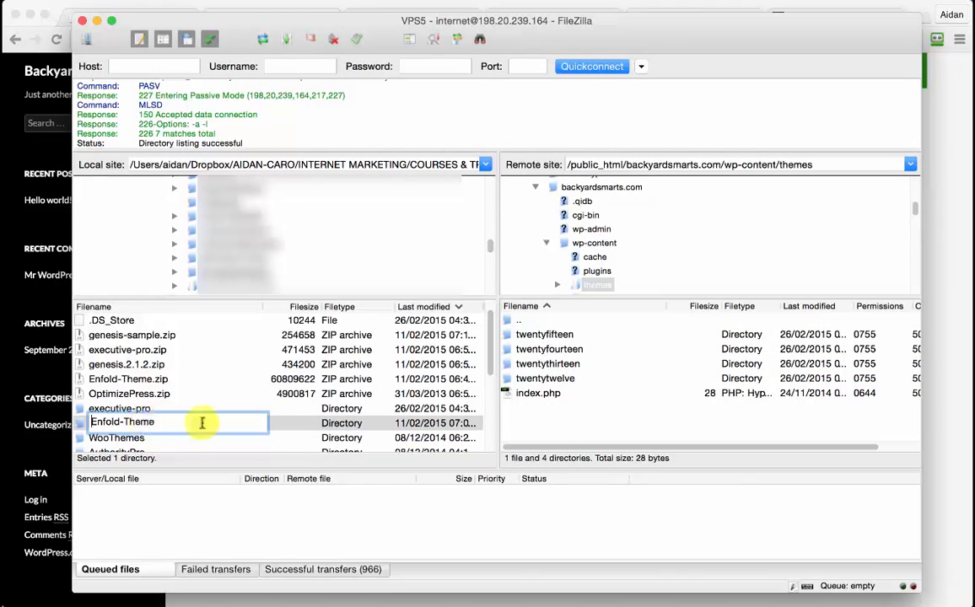
{"action": "left_click", "coordinate": [277, 409]}
{"action": "left_click", "coordinate": [135, 426]}
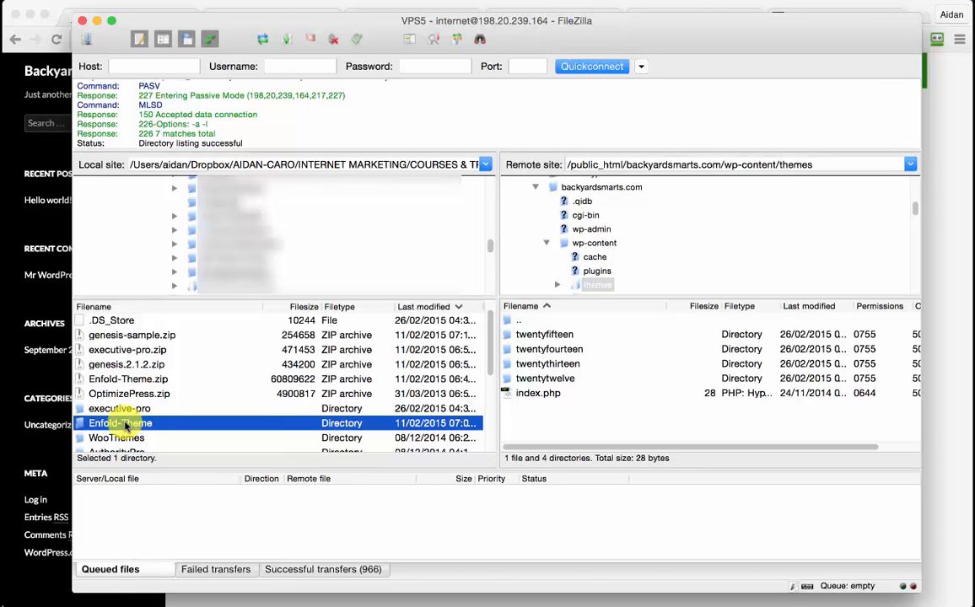
{"action": "right_click", "coordinate": [133, 426]}
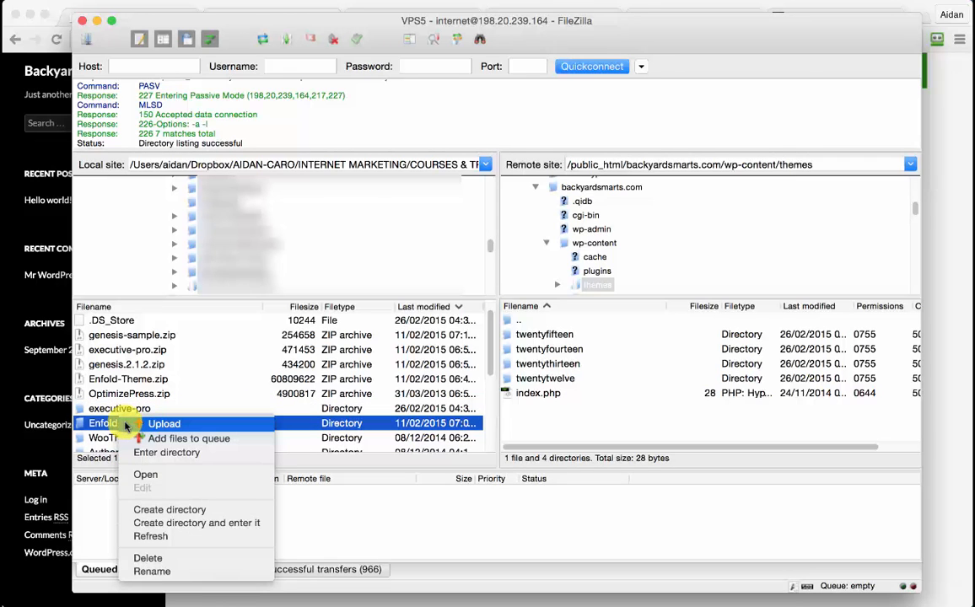
{"action": "left_click", "coordinate": [182, 424]}
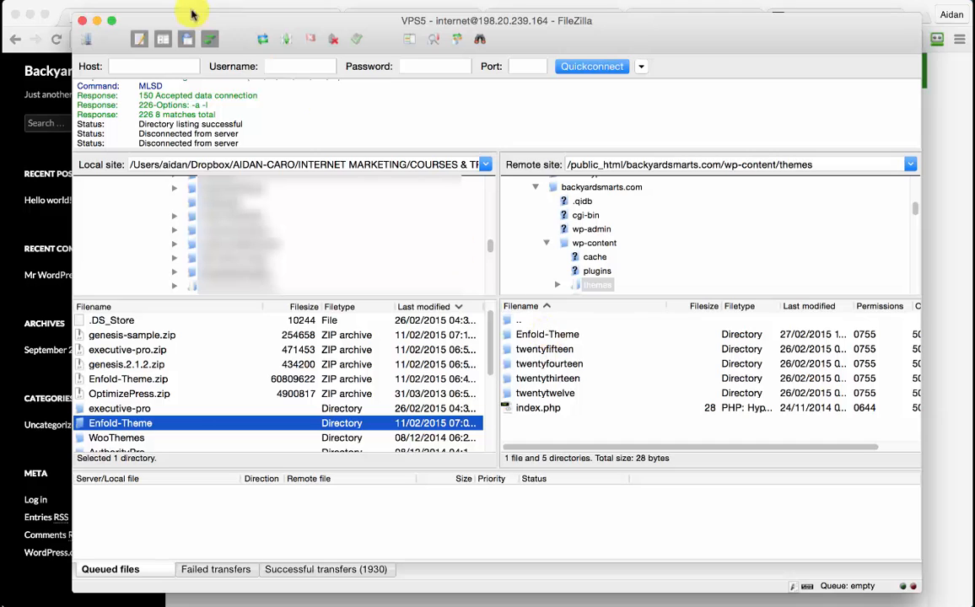
{"action": "left_click", "coordinate": [81, 7]}
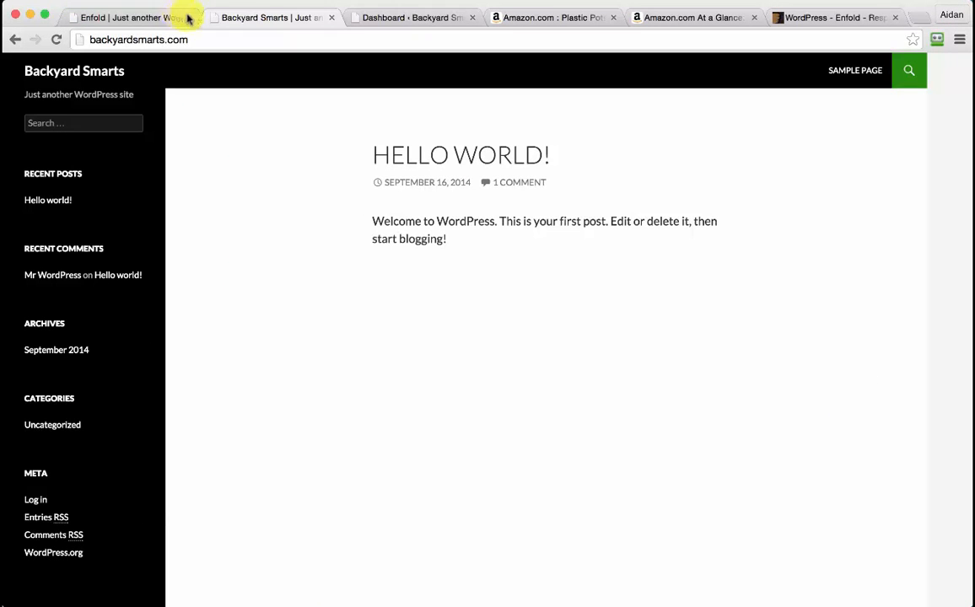
Activate the Enfold theme from the dashboard's Appearance > Themes list
{"action": "left_click", "coordinate": [390, 18]}
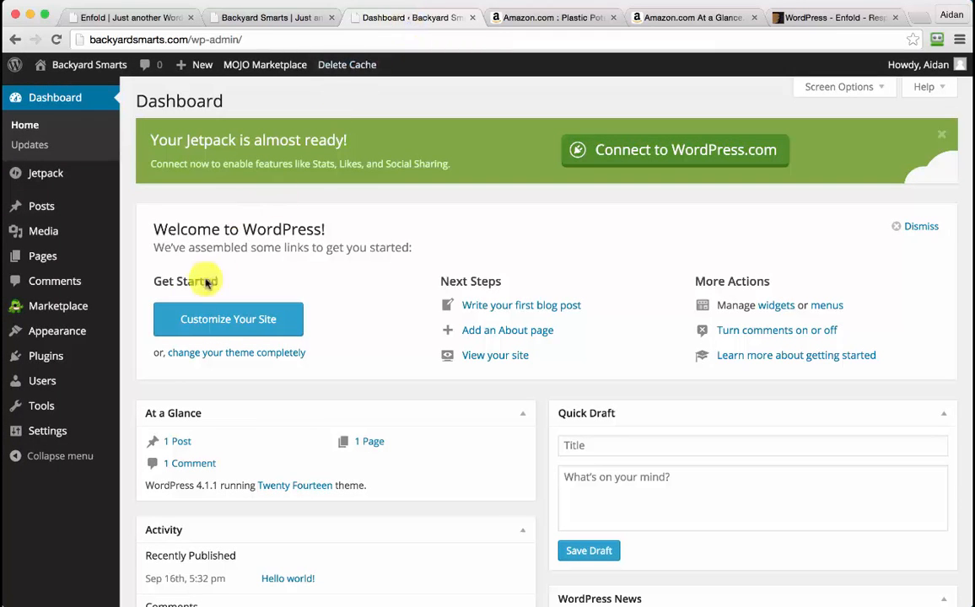
{"action": "left_click", "coordinate": [49, 335]}
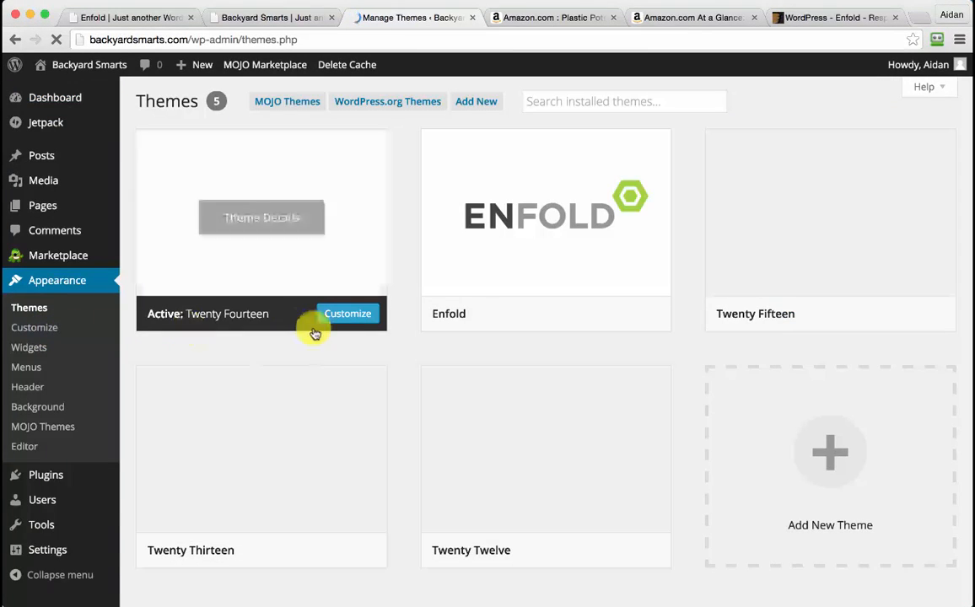
{"action": "mouse_move", "coordinate": [485, 293]}
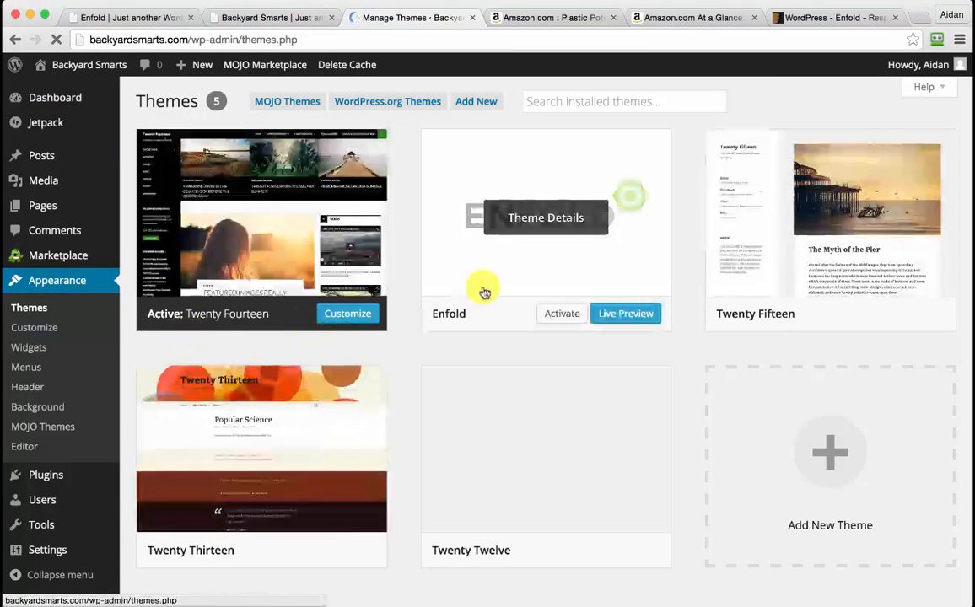
{"action": "left_click", "coordinate": [557, 315]}
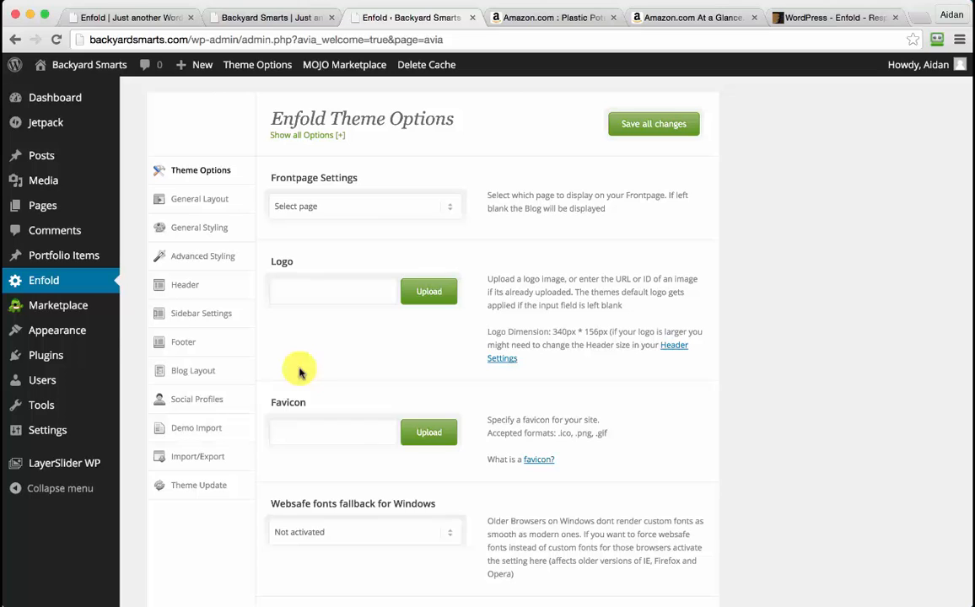
Deactivate Jetpack, MOJO Marketplace and WP Super Cache on the Installed Plugins page
{"action": "mouse_move", "coordinate": [49, 359]}
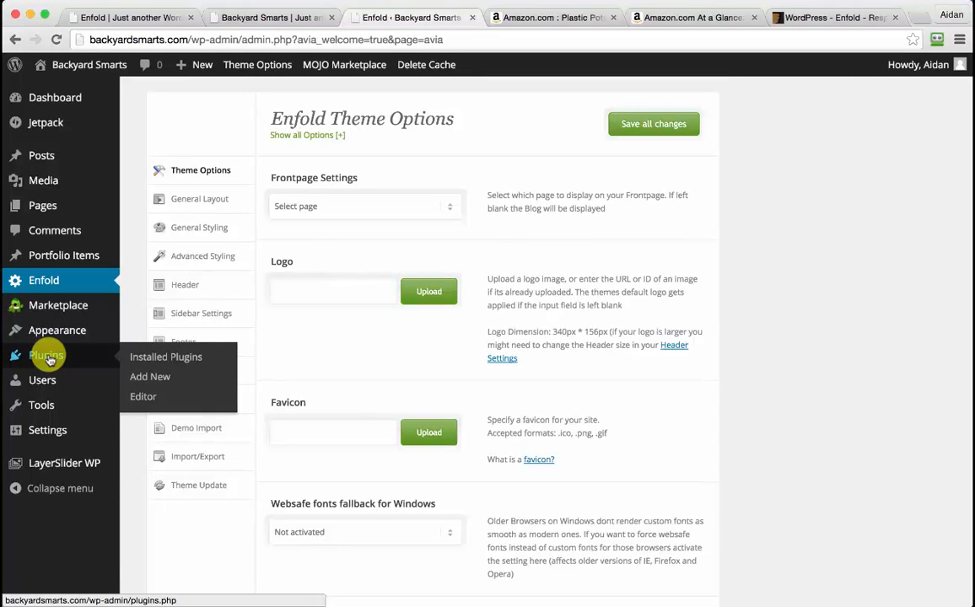
{"action": "left_click", "coordinate": [49, 358]}
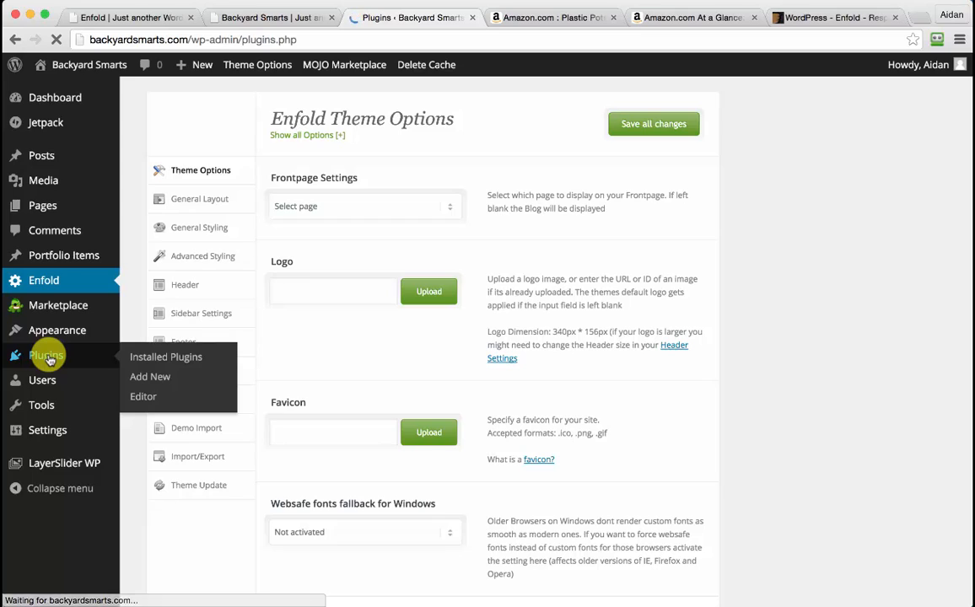
{"action": "scroll", "coordinate": [178, 371], "scroll_direction": "down", "scroll_amount": 3}
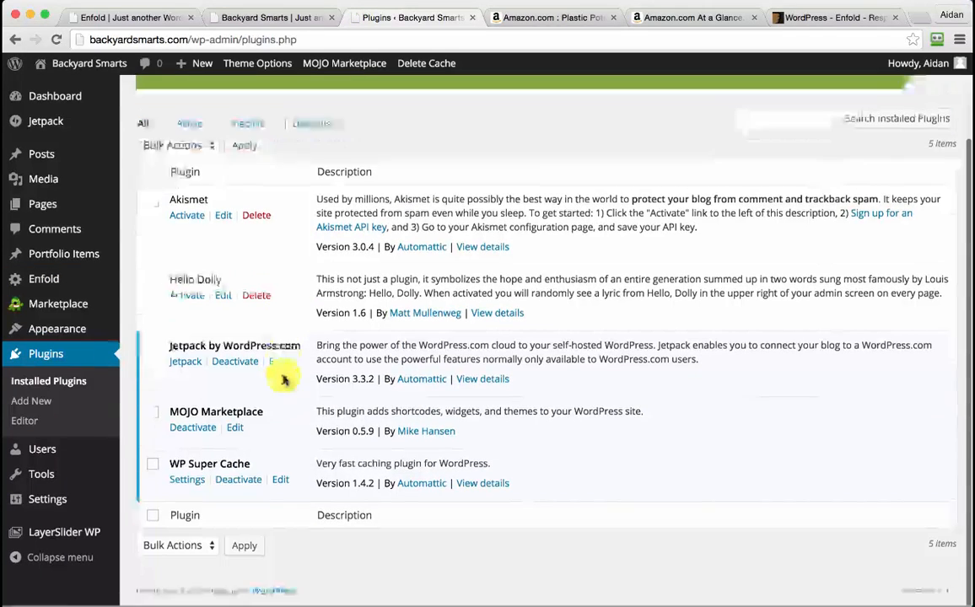
{"action": "left_click", "coordinate": [233, 364]}
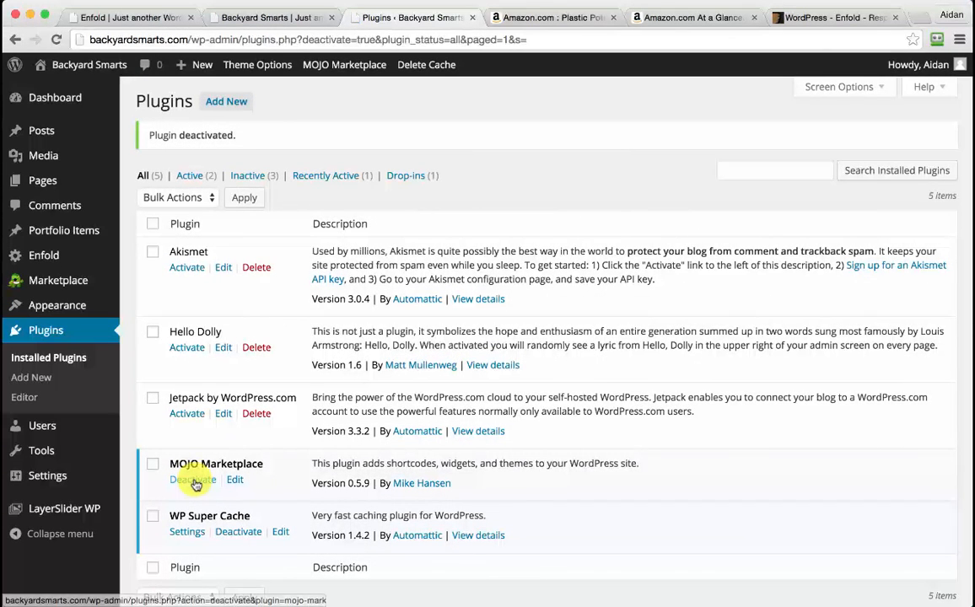
{"action": "left_click", "coordinate": [193, 480]}
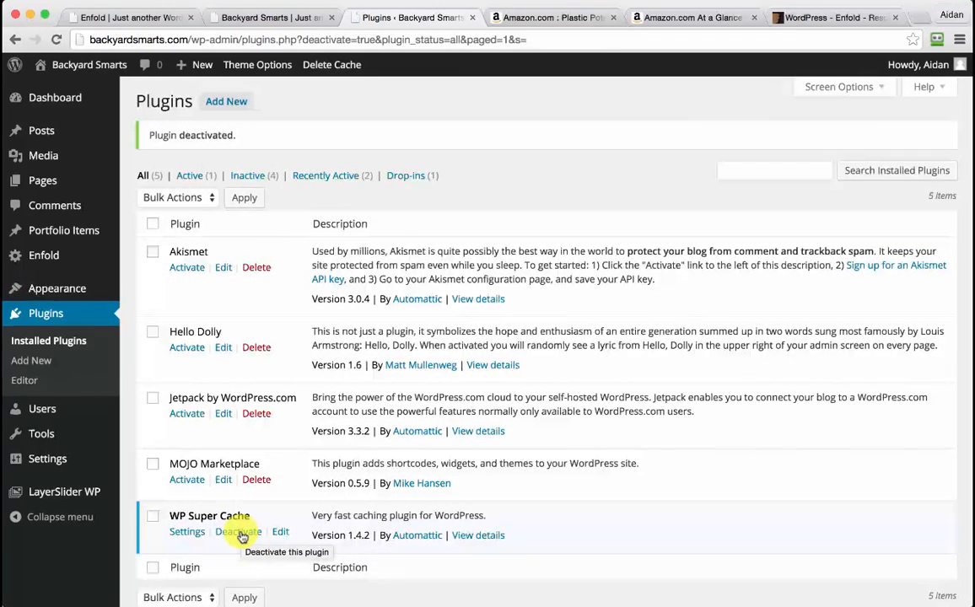
{"action": "left_click", "coordinate": [239, 533]}
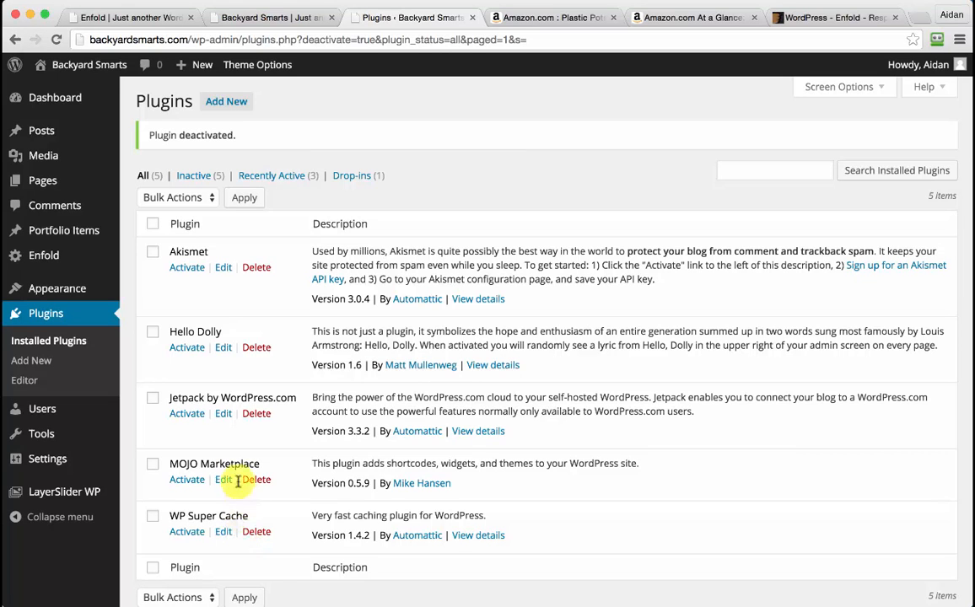
{"action": "mouse_move", "coordinate": [56, 499]}
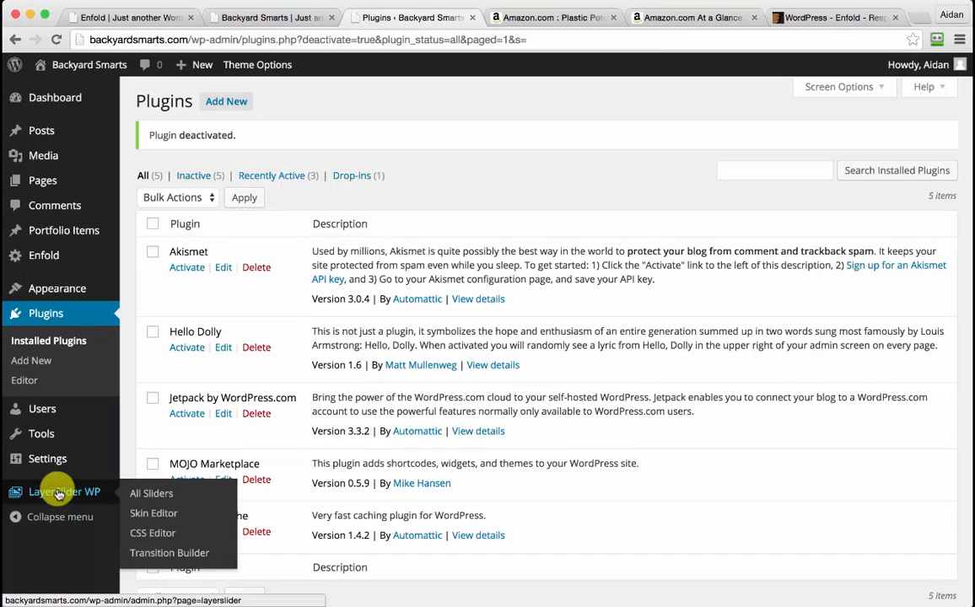
From LayerSlider's All Sliders list, start a new slider named HomepageSlider
{"action": "left_click", "coordinate": [59, 495]}
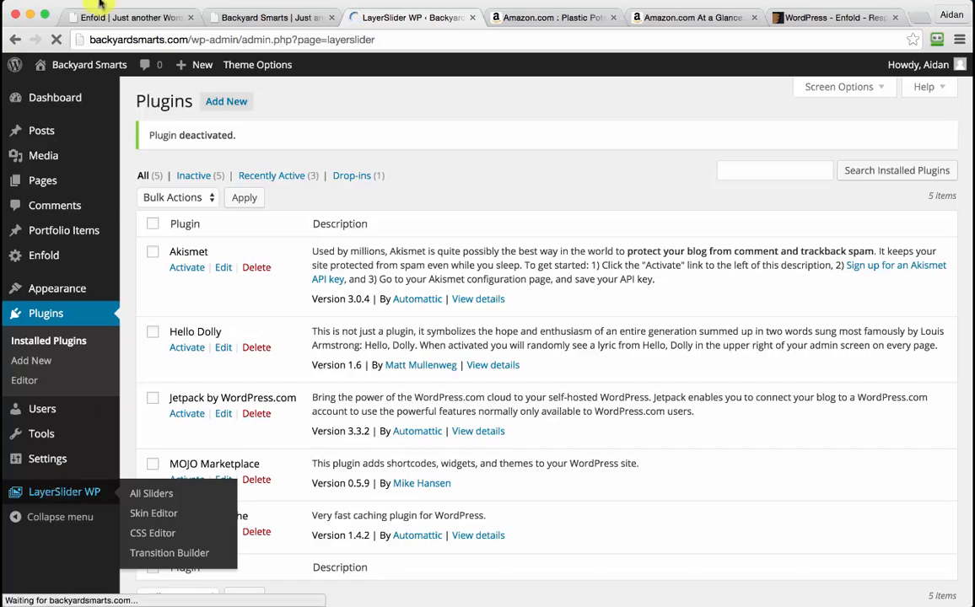
{"action": "left_click", "coordinate": [131, 17]}
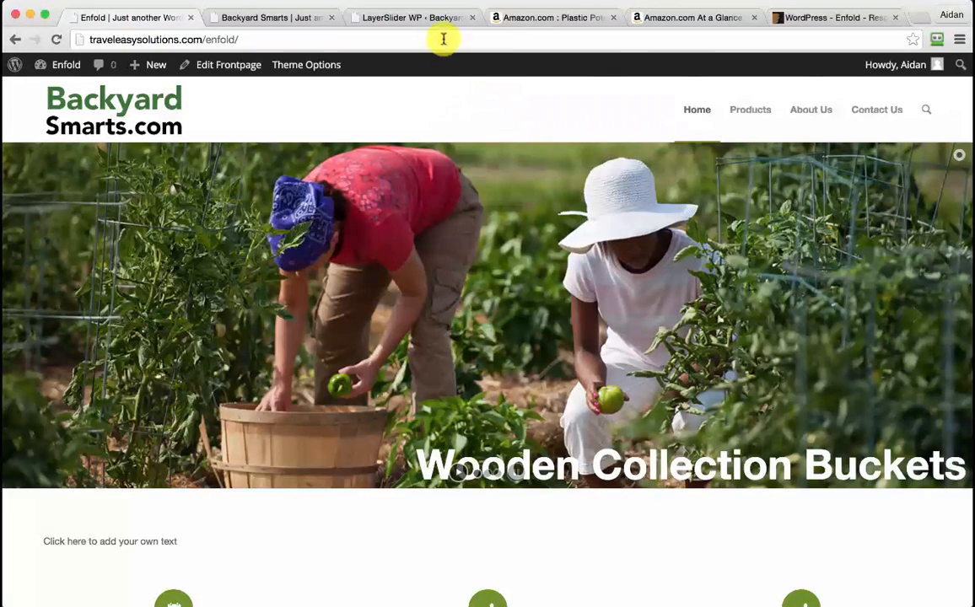
{"action": "left_click", "coordinate": [371, 17]}
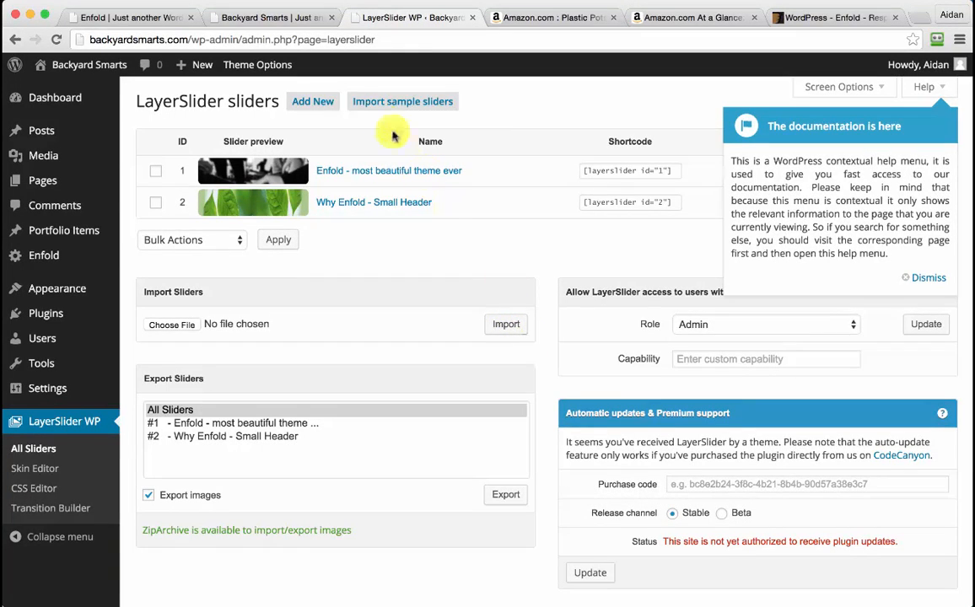
{"action": "left_click", "coordinate": [323, 105]}
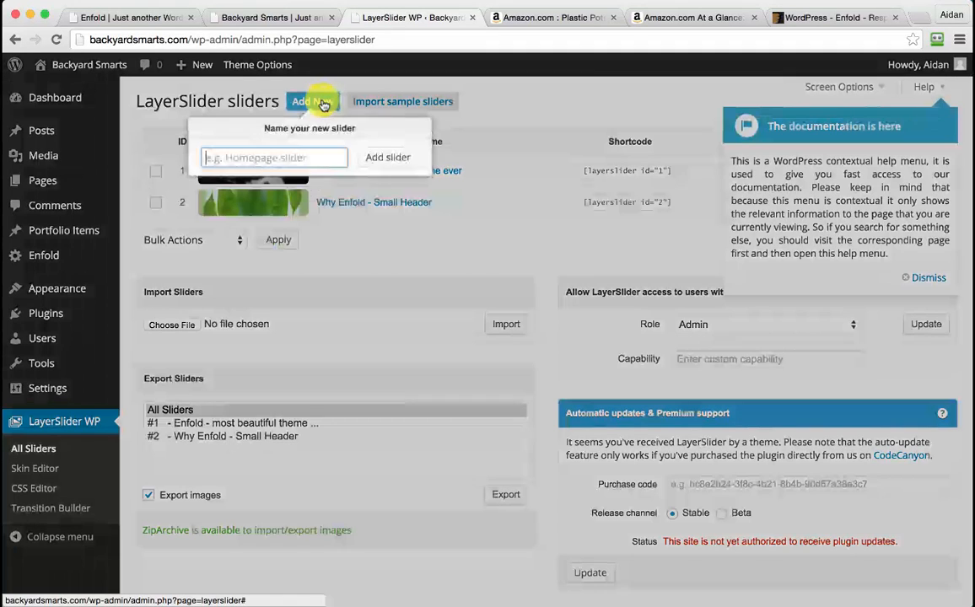
{"action": "type", "text": "HomepageSlider"}
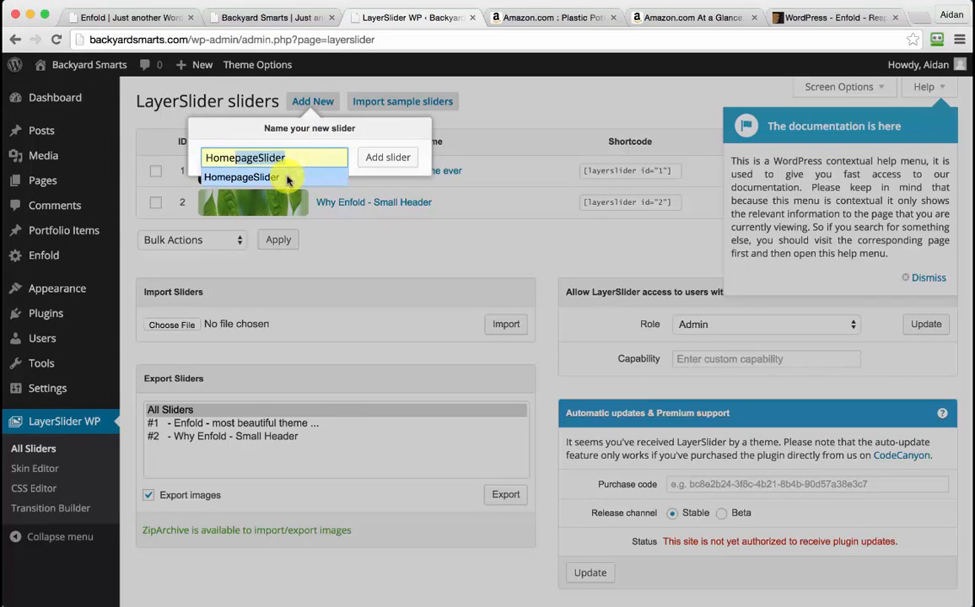
{"action": "left_click", "coordinate": [253, 166]}
Create HomepageSlider, set it to 1400 × 500 pixels, save, and view its slides
{"action": "left_click", "coordinate": [376, 166]}
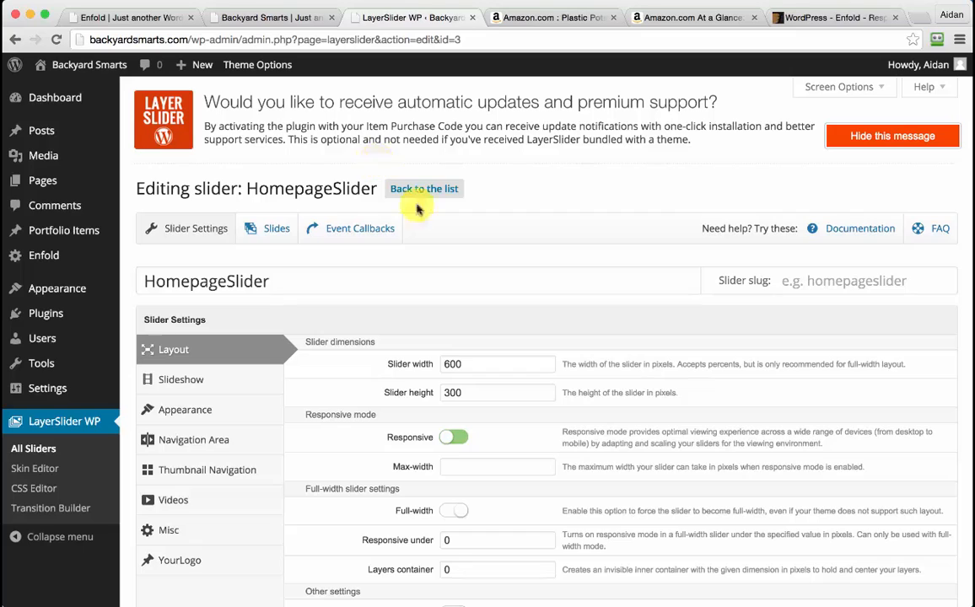
{"action": "scroll", "coordinate": [523, 265], "scroll_direction": "down", "scroll_amount": 1}
{"action": "scroll", "coordinate": [531, 264], "scroll_direction": "down", "scroll_amount": 5}
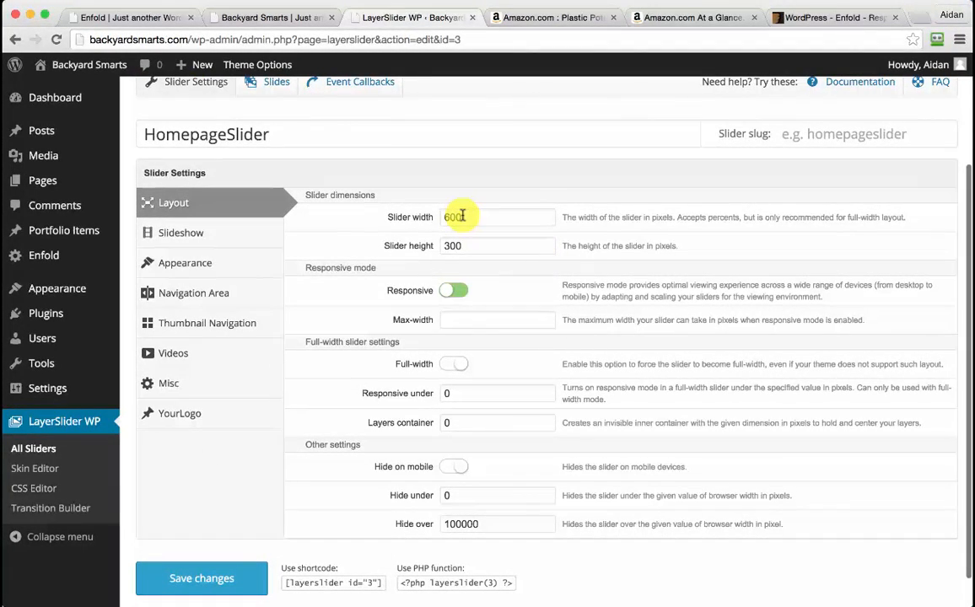
{"action": "left_click", "coordinate": [463, 216]}
{"action": "type", "text": "14"}
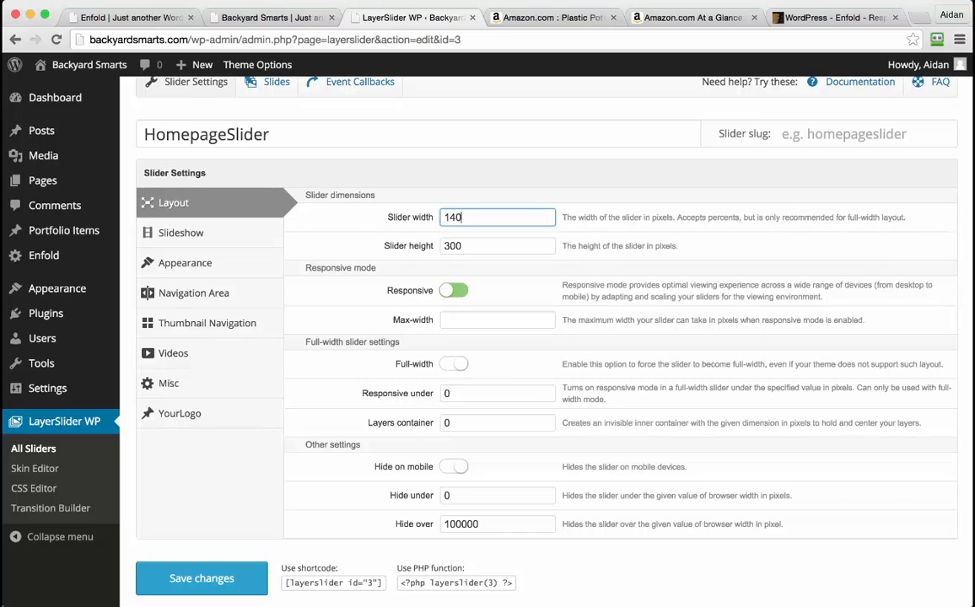
{"action": "left_click", "coordinate": [467, 243]}
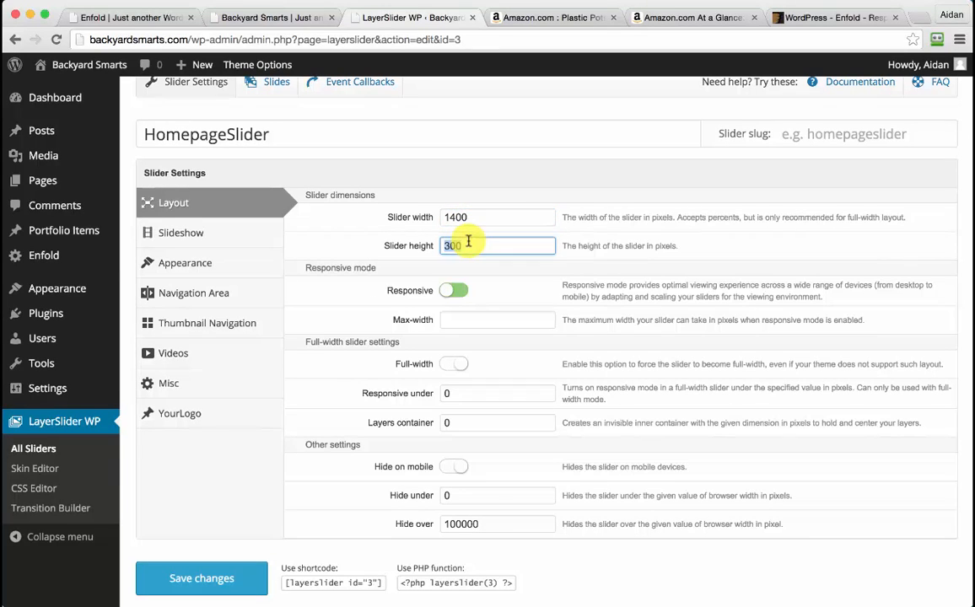
{"action": "type", "text": "5"}
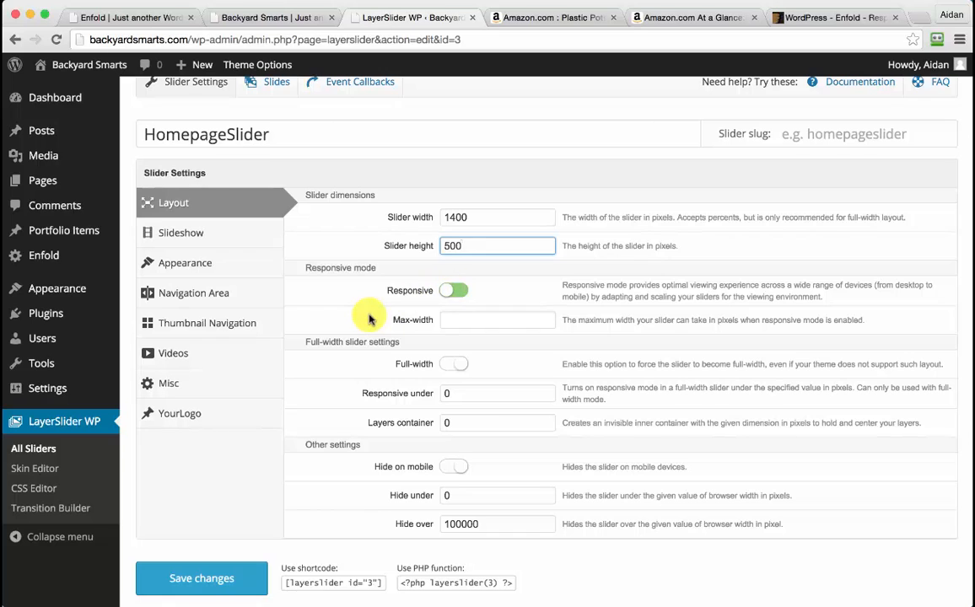
{"action": "scroll", "coordinate": [368, 319], "scroll_direction": "down", "scroll_amount": 1}
{"action": "left_click", "coordinate": [216, 551]}
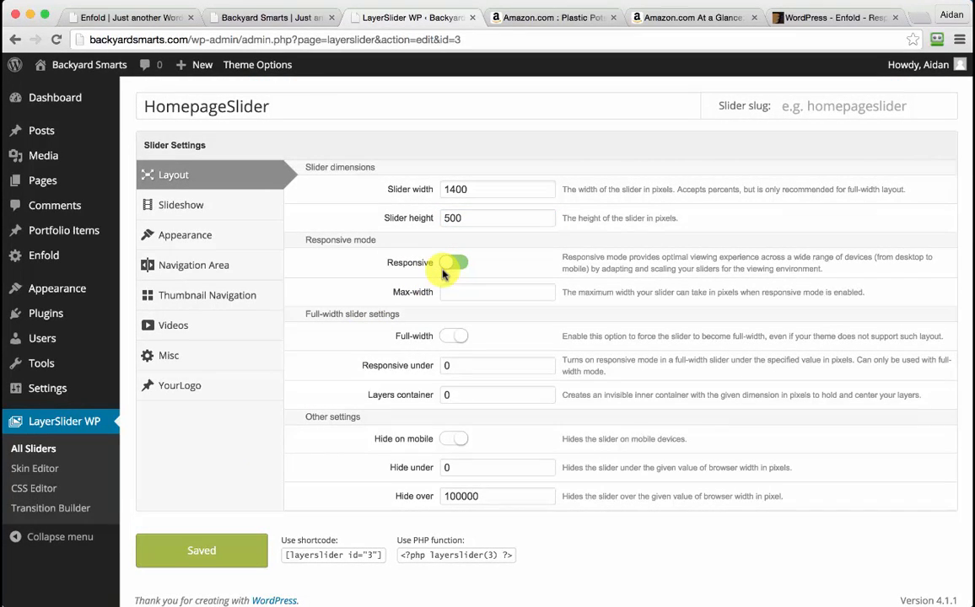
{"action": "scroll", "coordinate": [443, 274], "scroll_direction": "up", "scroll_amount": 3}
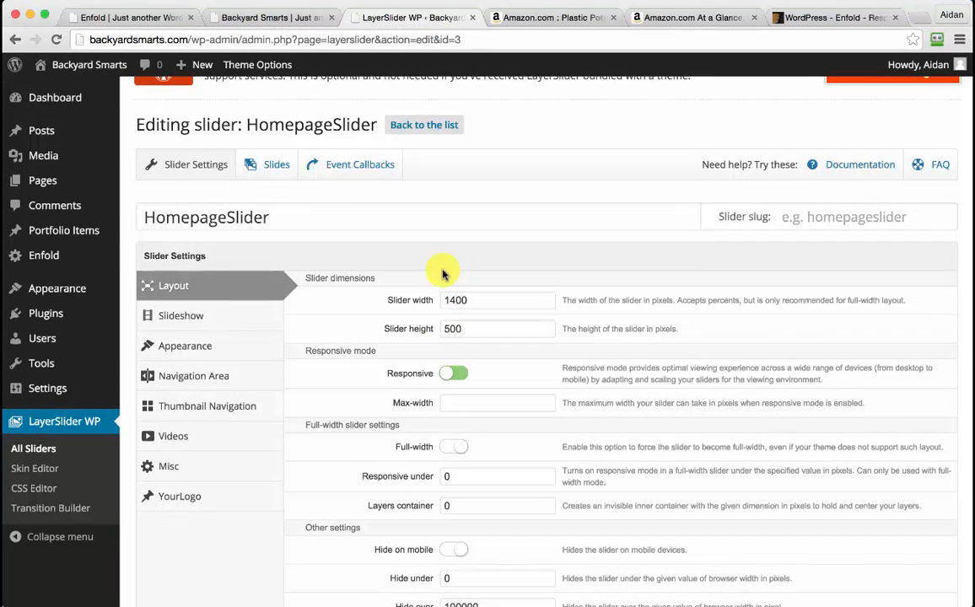
{"action": "left_click", "coordinate": [275, 168]}
{"action": "mouse_move", "coordinate": [176, 218]}
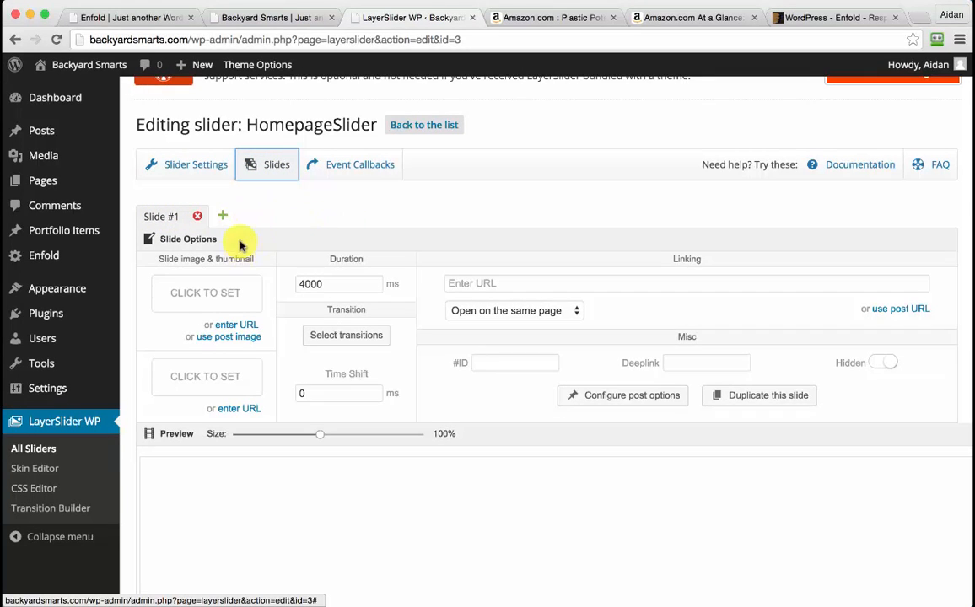
Add two more slides and set an uploaded gardening1.jpg as Slide #1's image
{"action": "left_click", "coordinate": [223, 217]}
{"action": "left_click", "coordinate": [298, 217]}
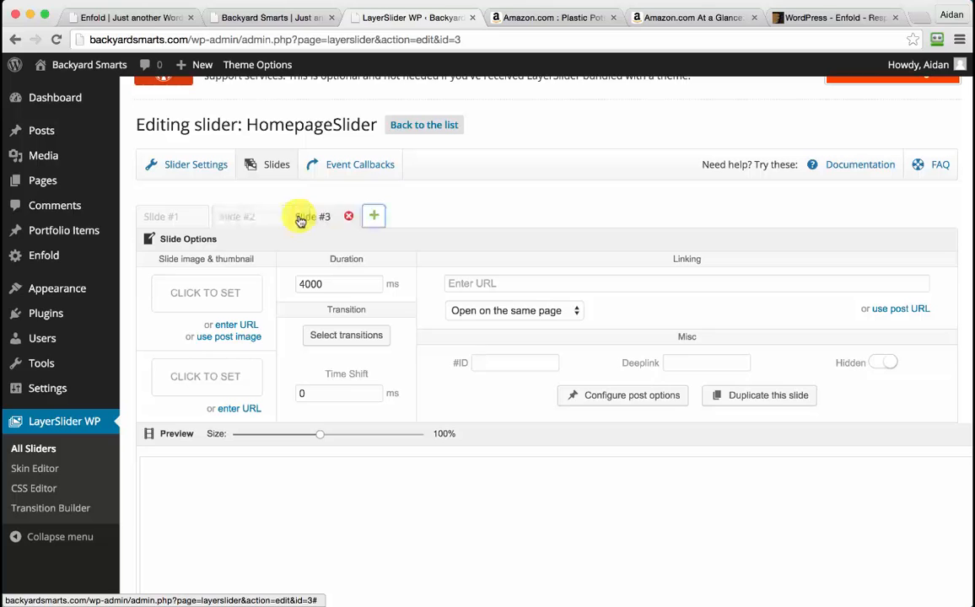
{"action": "left_click", "coordinate": [172, 219]}
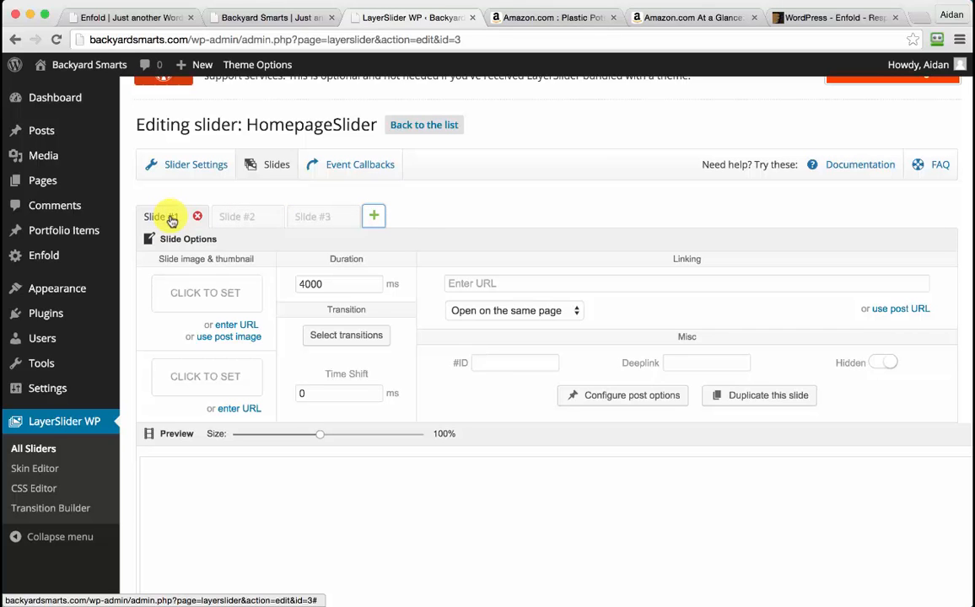
{"action": "left_click", "coordinate": [208, 293]}
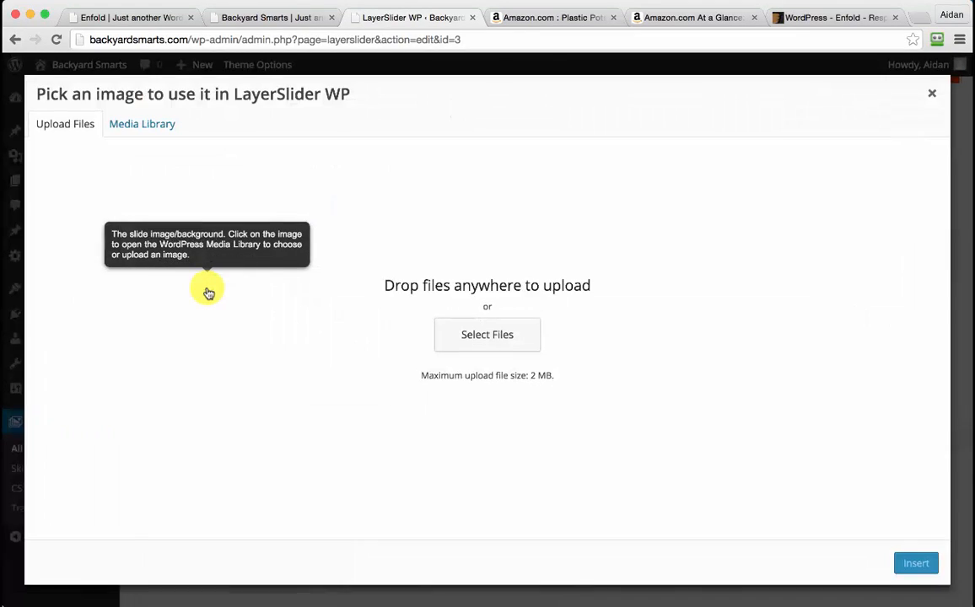
{"action": "left_click", "coordinate": [537, 333]}
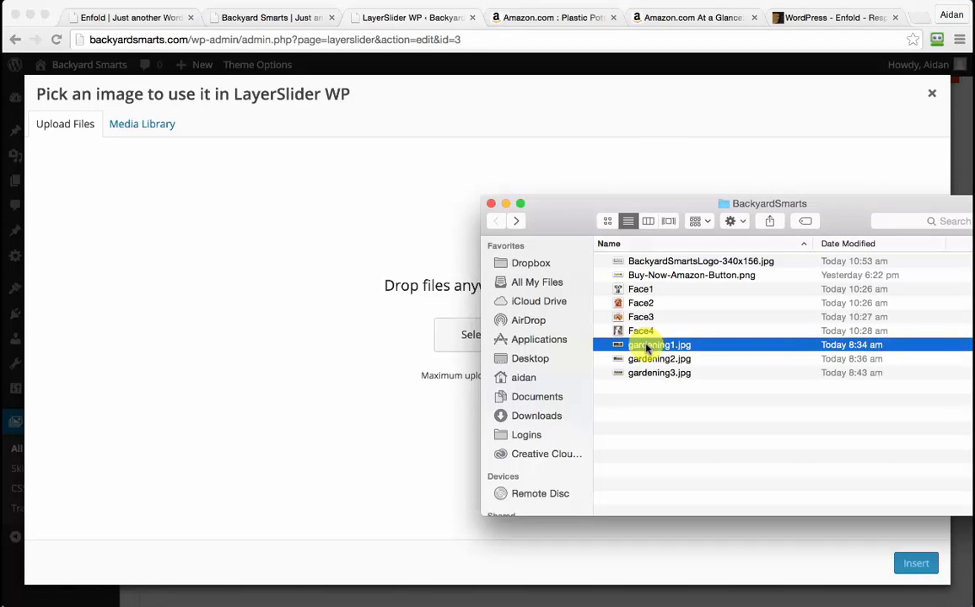
{"action": "left_click_drag", "start_coordinate": [648, 348], "coordinate": [231, 279]}
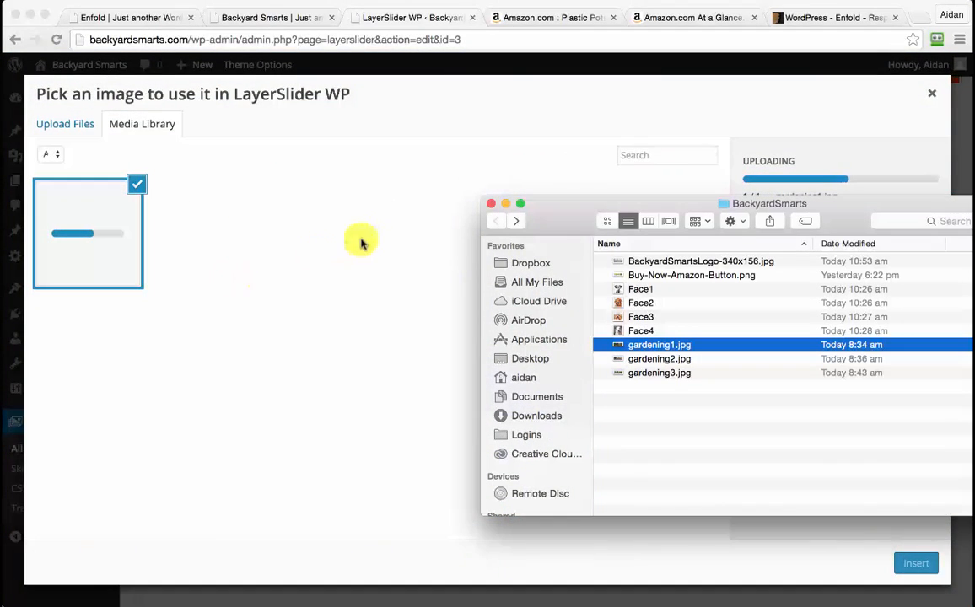
{"action": "left_click", "coordinate": [421, 203]}
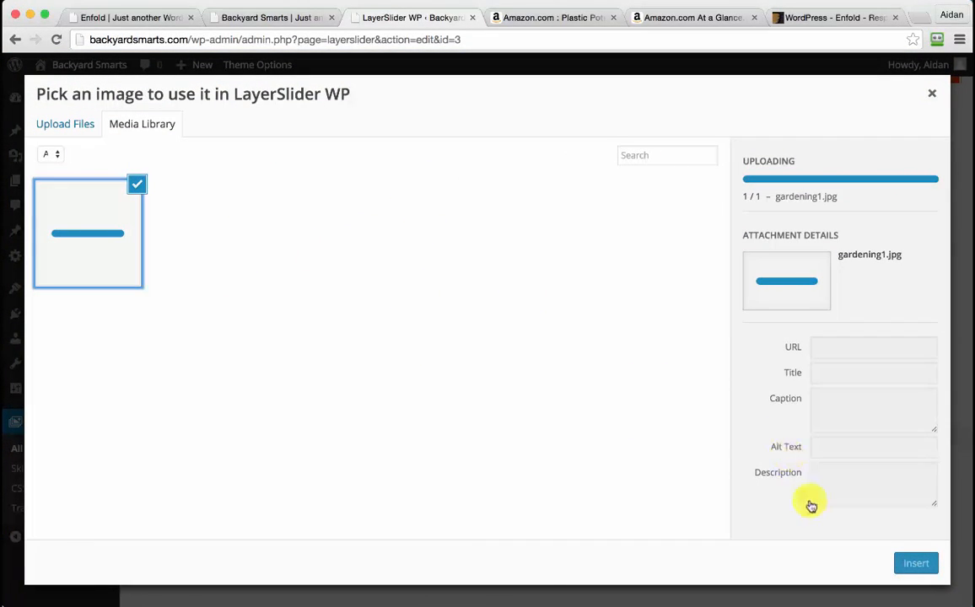
{"action": "left_click", "coordinate": [914, 565]}
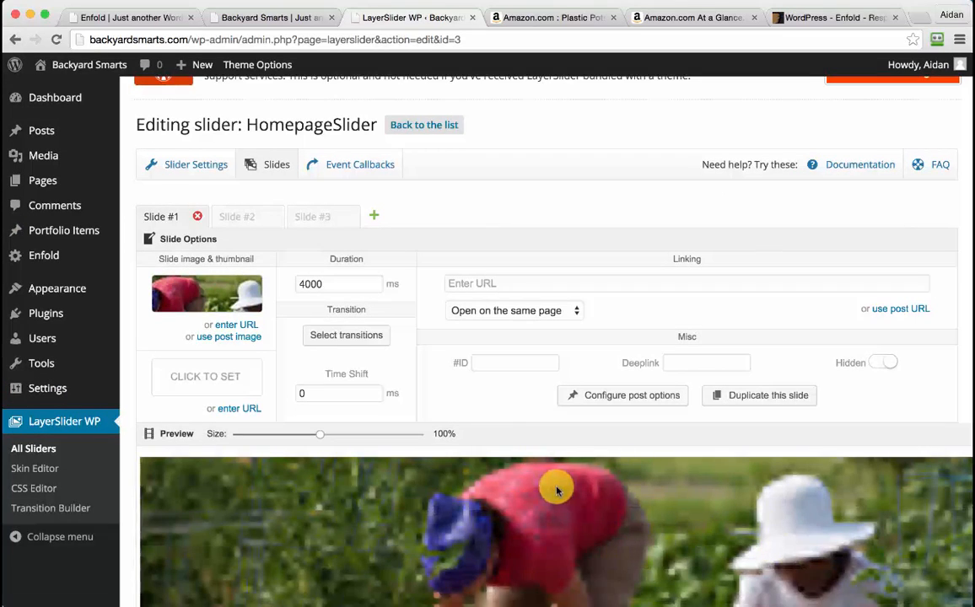
{"action": "left_click", "coordinate": [246, 221]}
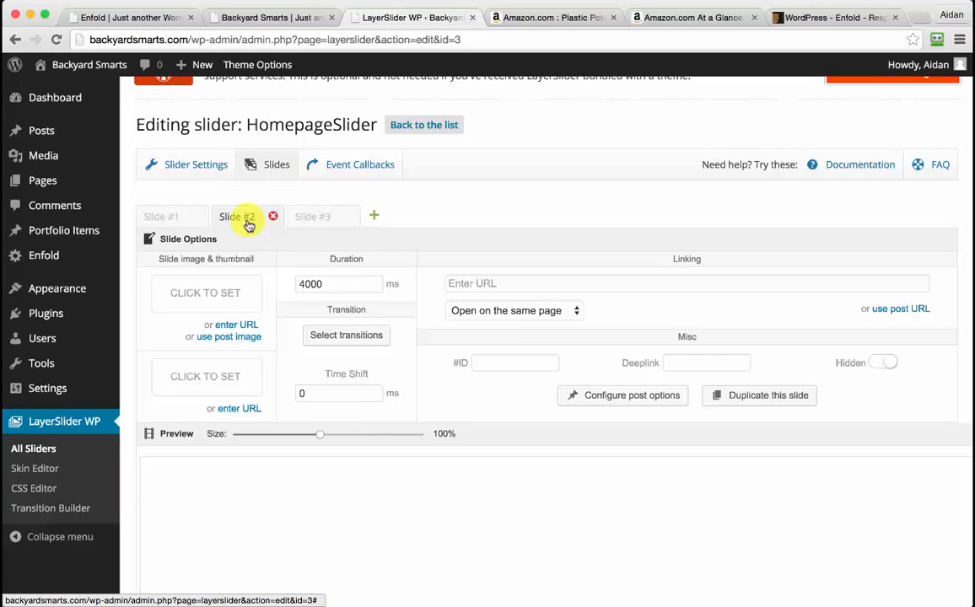
Upload gardening2.jpg and insert the sprouts photo as Slide #2's image
{"action": "left_click", "coordinate": [222, 293]}
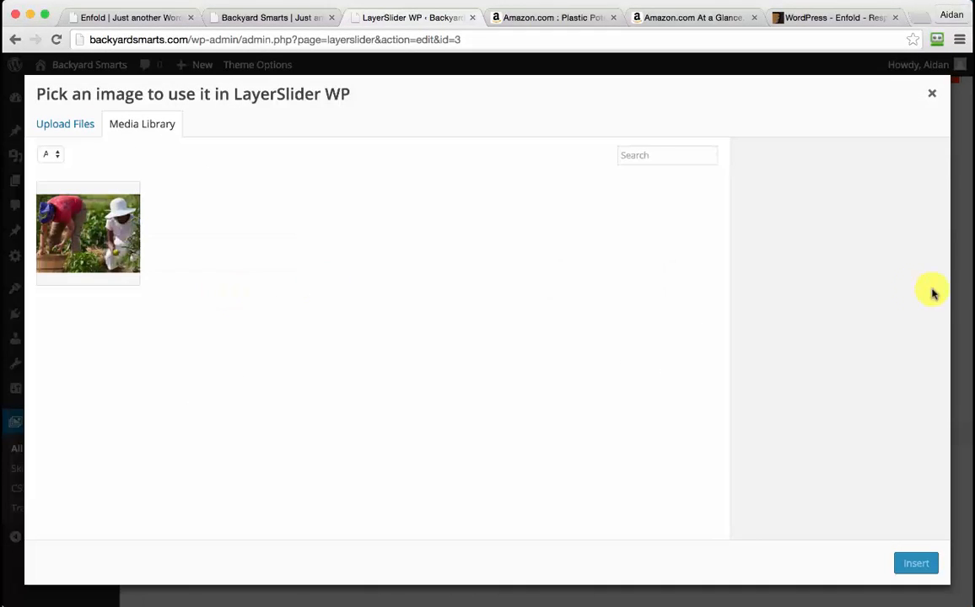
{"action": "left_click", "coordinate": [74, 124]}
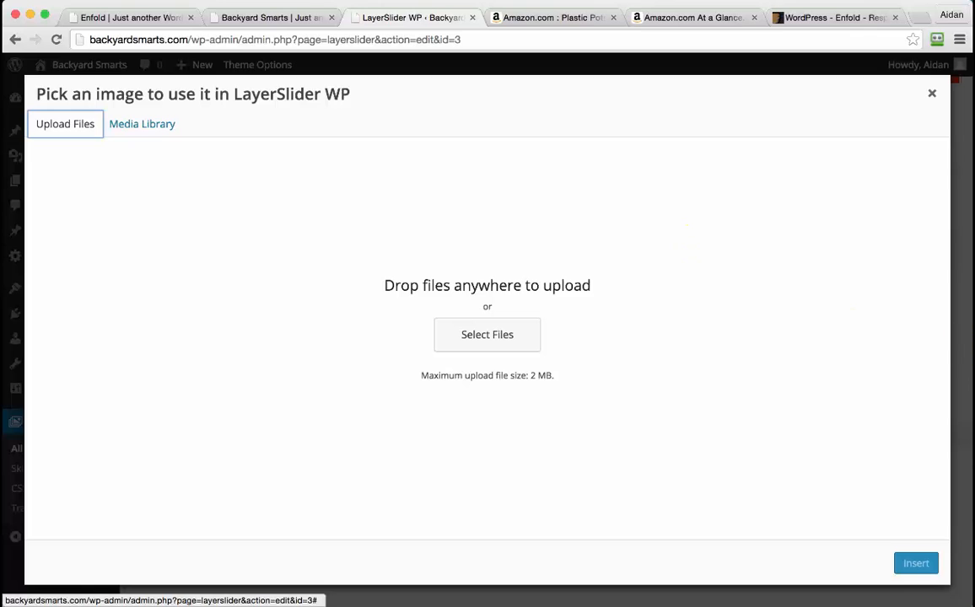
{"action": "left_click", "coordinate": [472, 335]}
{"action": "left_click", "coordinate": [672, 359]}
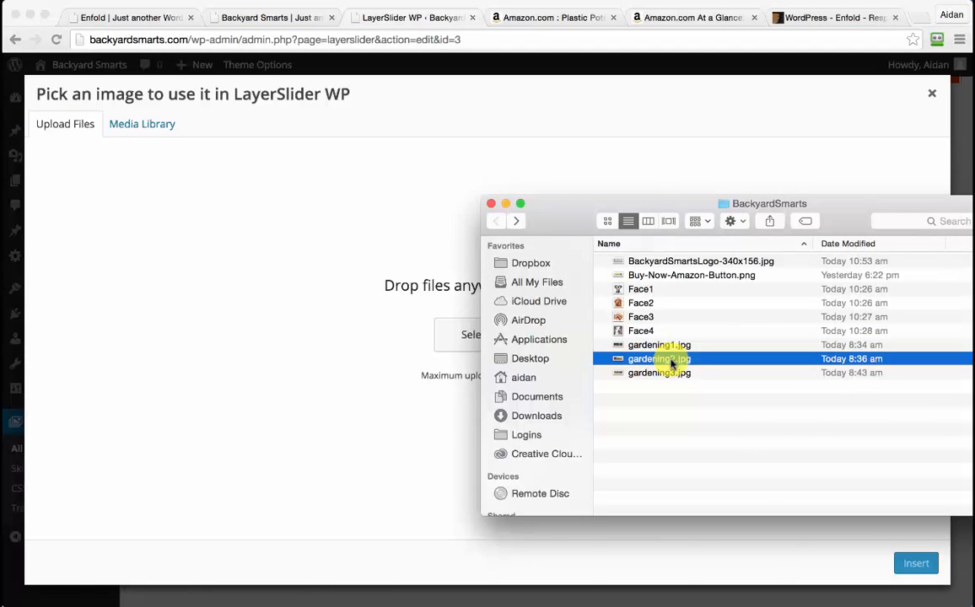
{"action": "left_click_drag", "start_coordinate": [672, 359], "coordinate": [331, 287]}
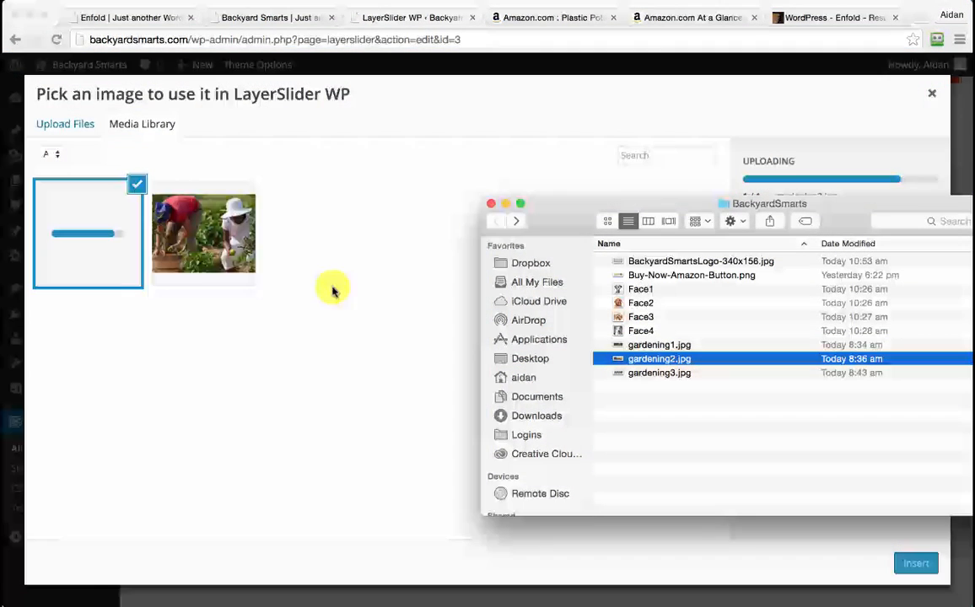
{"action": "left_click", "coordinate": [385, 359]}
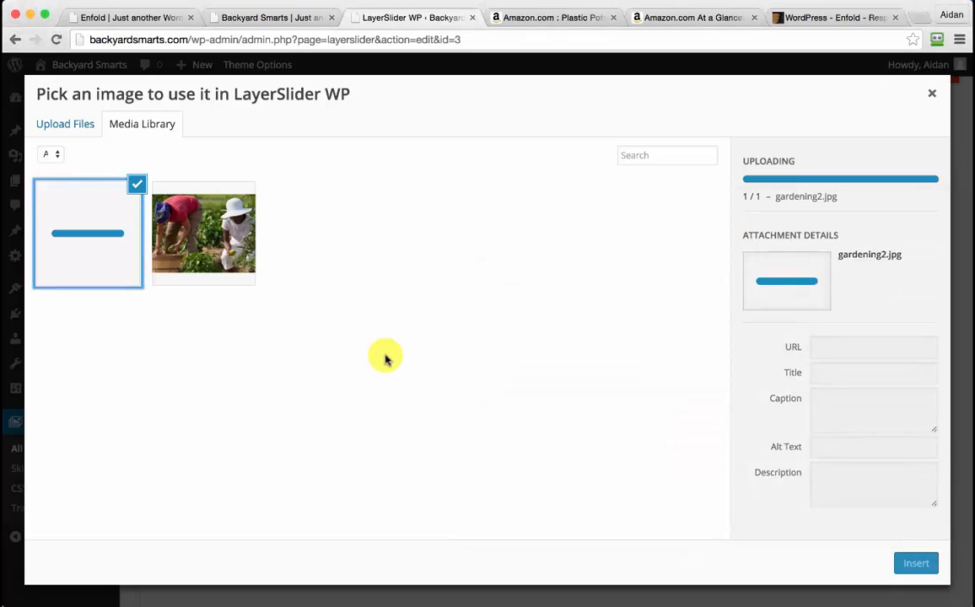
{"action": "left_click", "coordinate": [915, 563]}
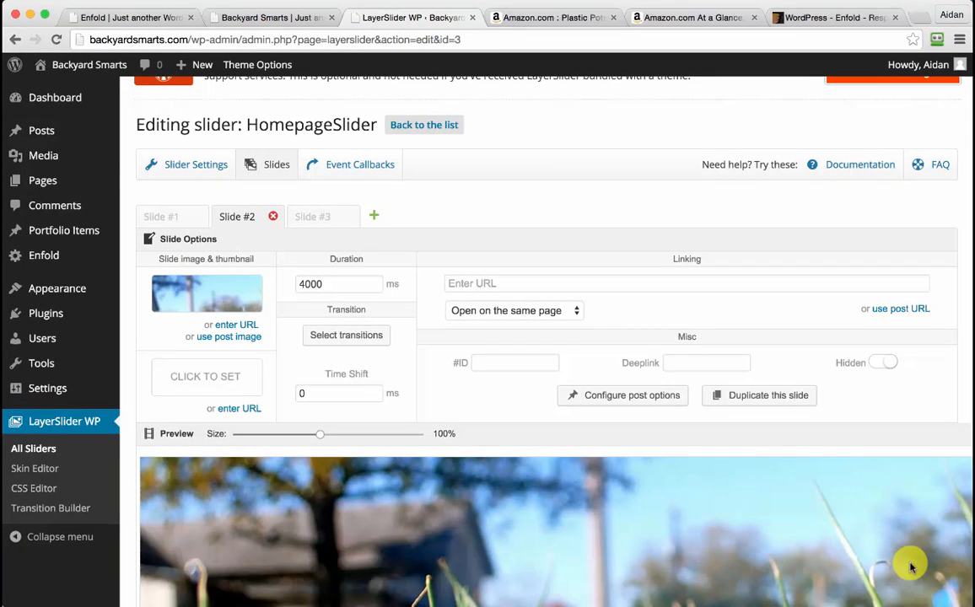
On Slide #3, upload gardening3.jpg and insert the potted-plants photo as its image
{"action": "left_click", "coordinate": [323, 216]}
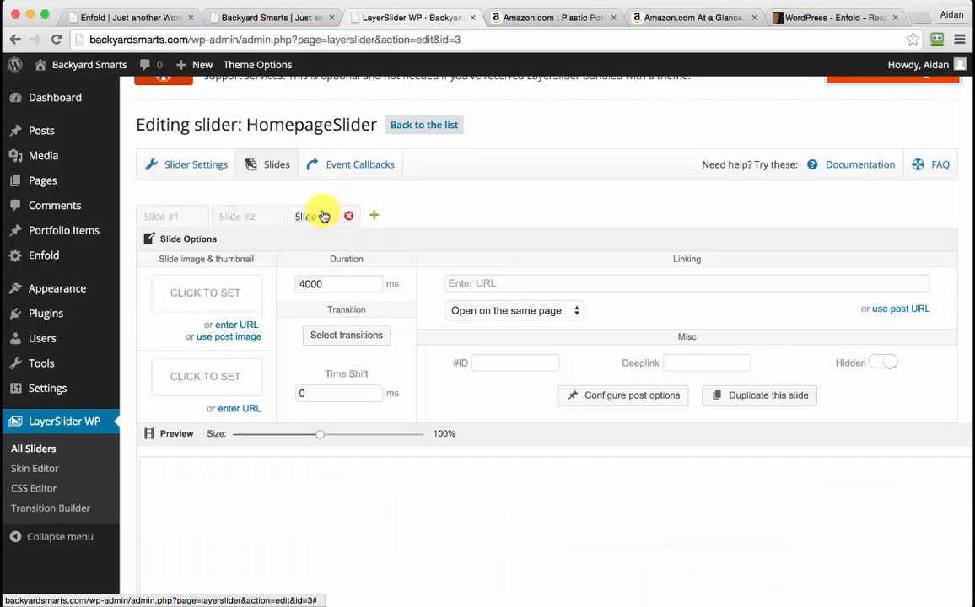
{"action": "left_click", "coordinate": [234, 300]}
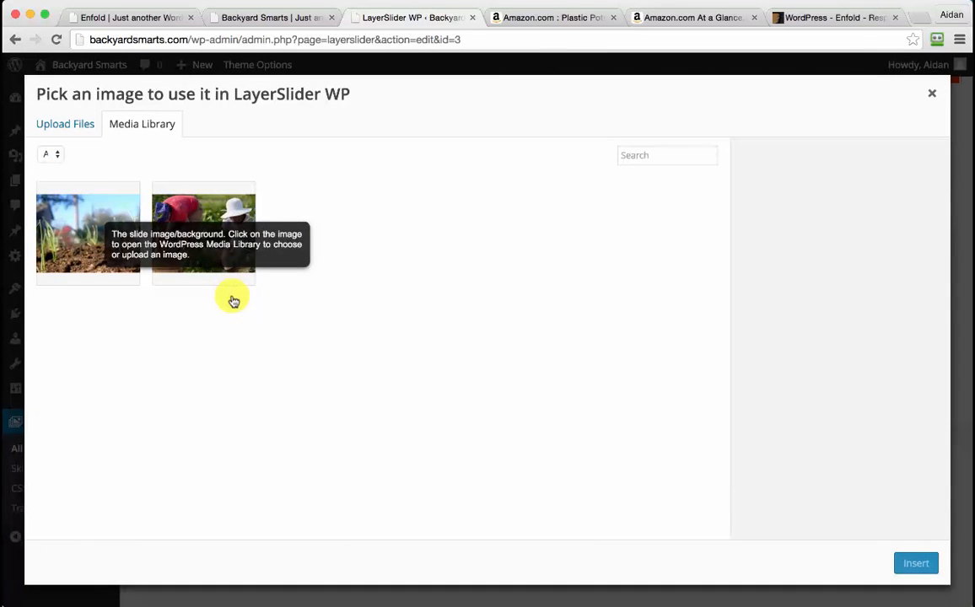
{"action": "left_click", "coordinate": [63, 128]}
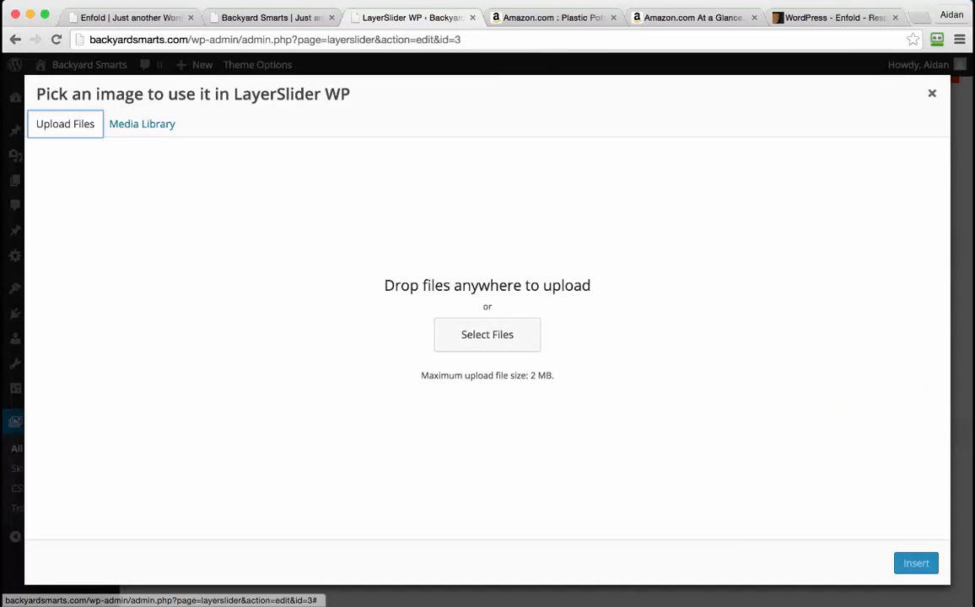
{"action": "key", "text": "super+Tab"}
{"action": "left_click", "coordinate": [660, 374]}
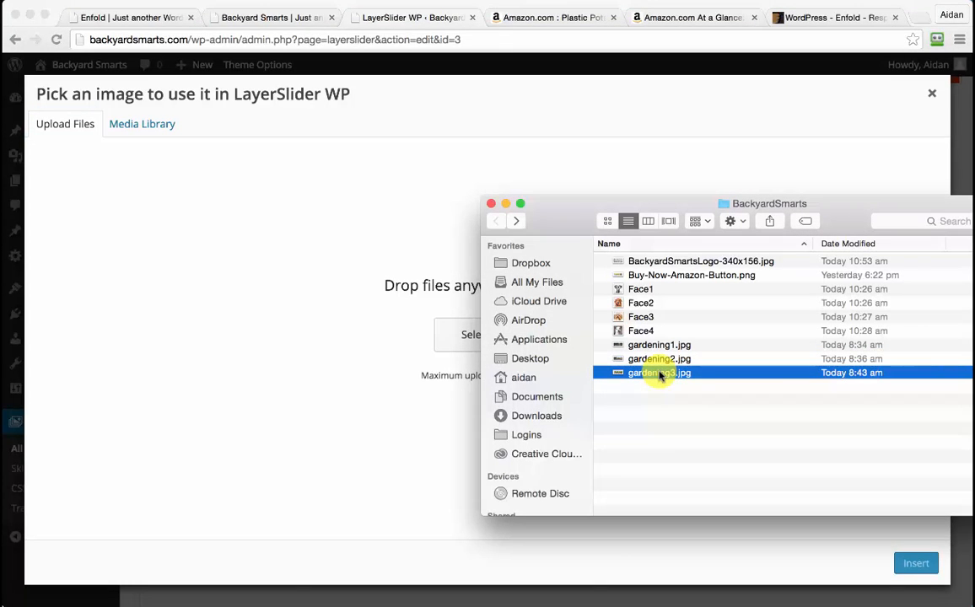
{"action": "left_click_drag", "start_coordinate": [661, 375], "coordinate": [365, 285]}
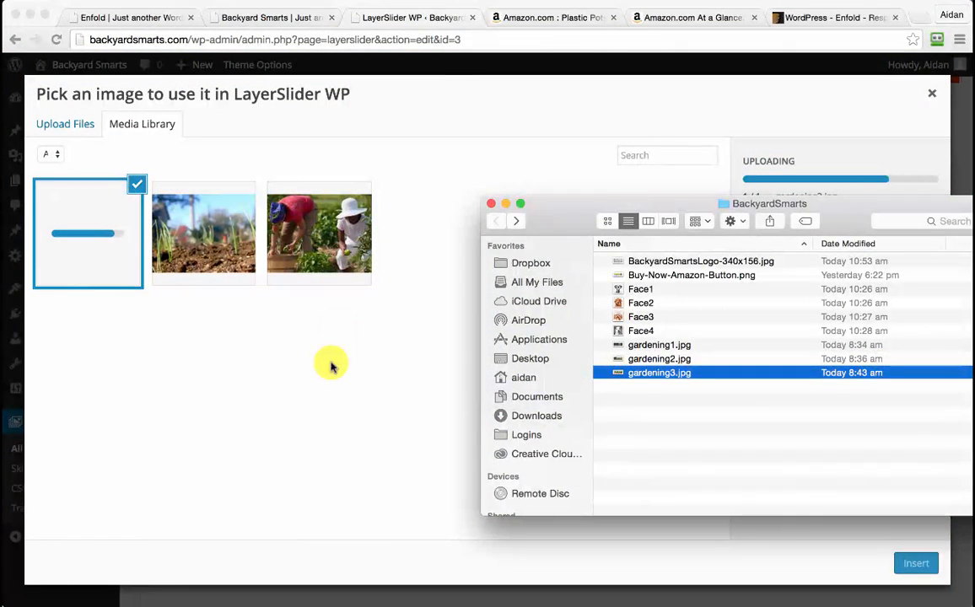
{"action": "left_click", "coordinate": [331, 365]}
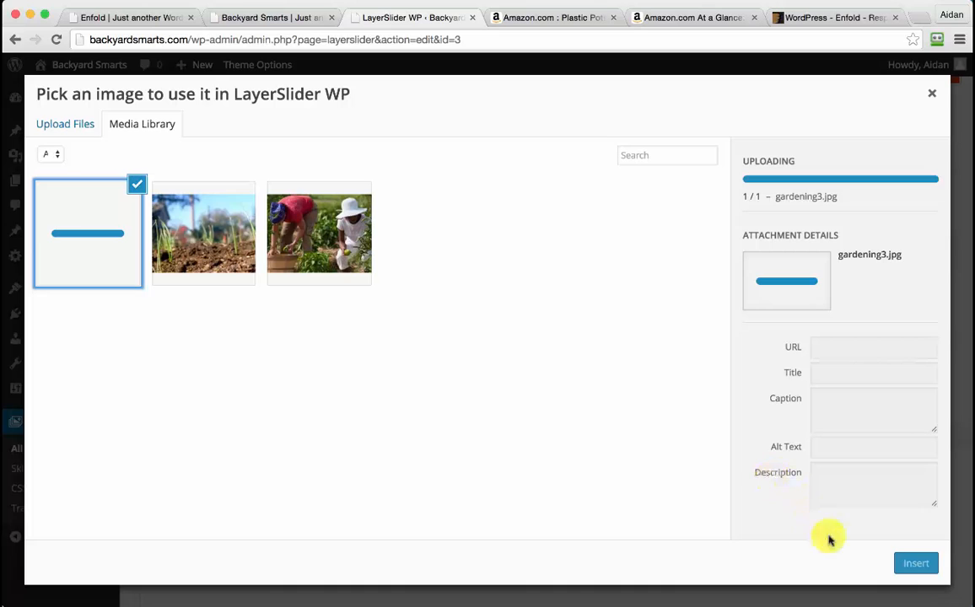
{"action": "left_click", "coordinate": [917, 564]}
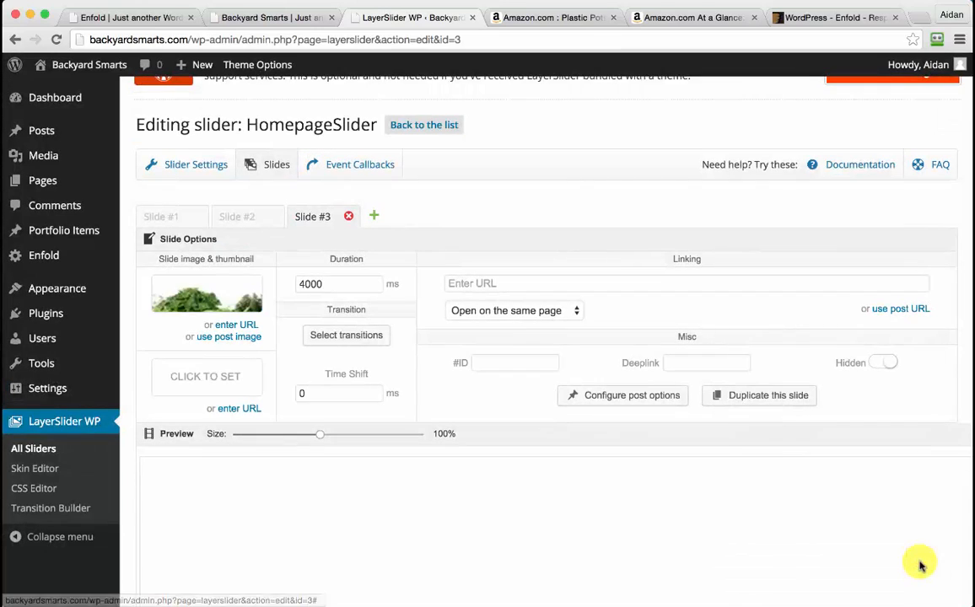
{"action": "left_click", "coordinate": [182, 219]}
Preview the slider at 70% size through all three garden slides, then stop the preview
{"action": "left_click", "coordinate": [249, 216]}
{"action": "scroll", "coordinate": [506, 239], "scroll_direction": "down", "scroll_amount": 1}
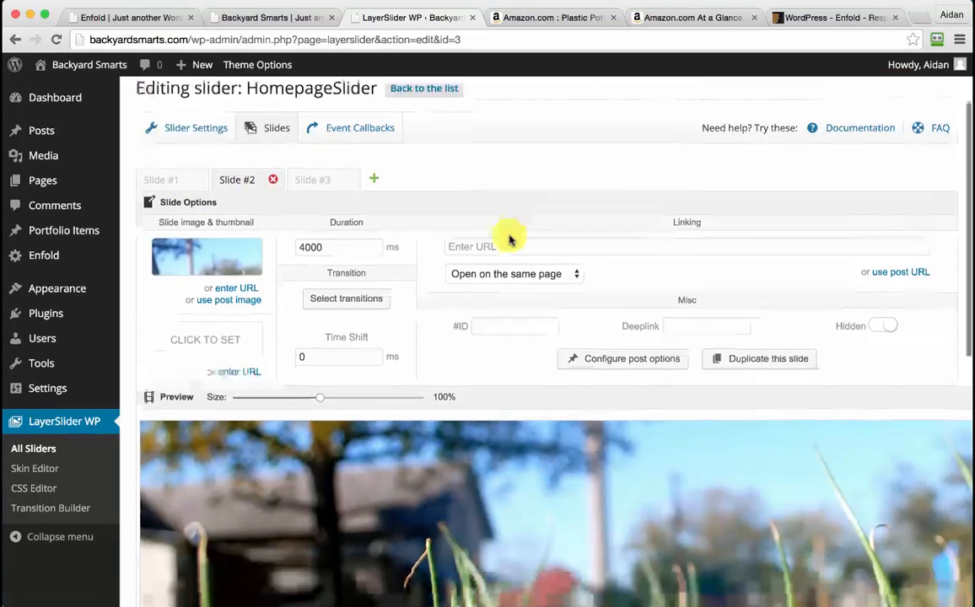
{"action": "scroll", "coordinate": [355, 168], "scroll_direction": "down", "scroll_amount": 5}
{"action": "scroll", "coordinate": [326, 164], "scroll_direction": "up", "scroll_amount": 3}
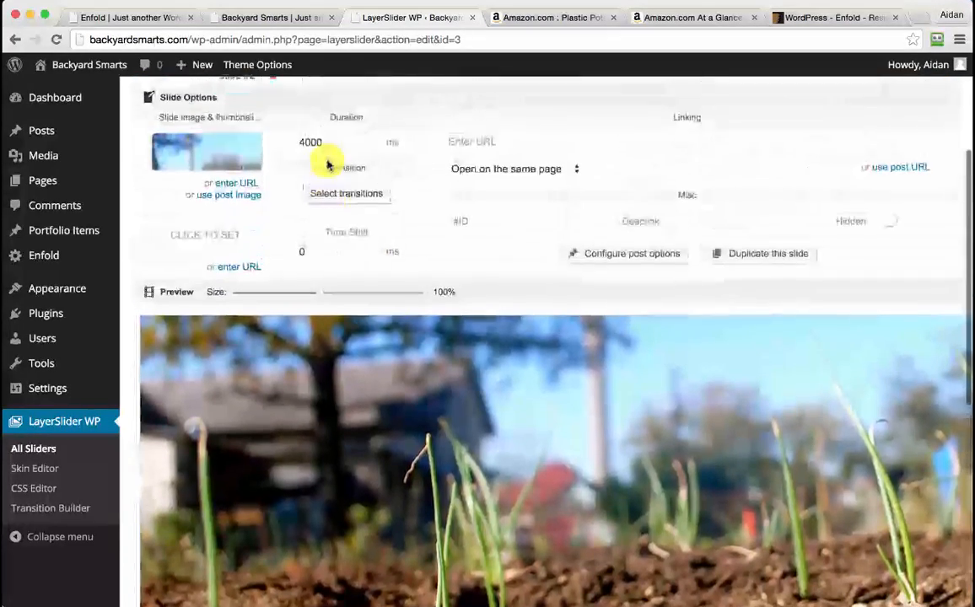
{"action": "left_click_drag", "start_coordinate": [300, 294], "coordinate": [279, 295]}
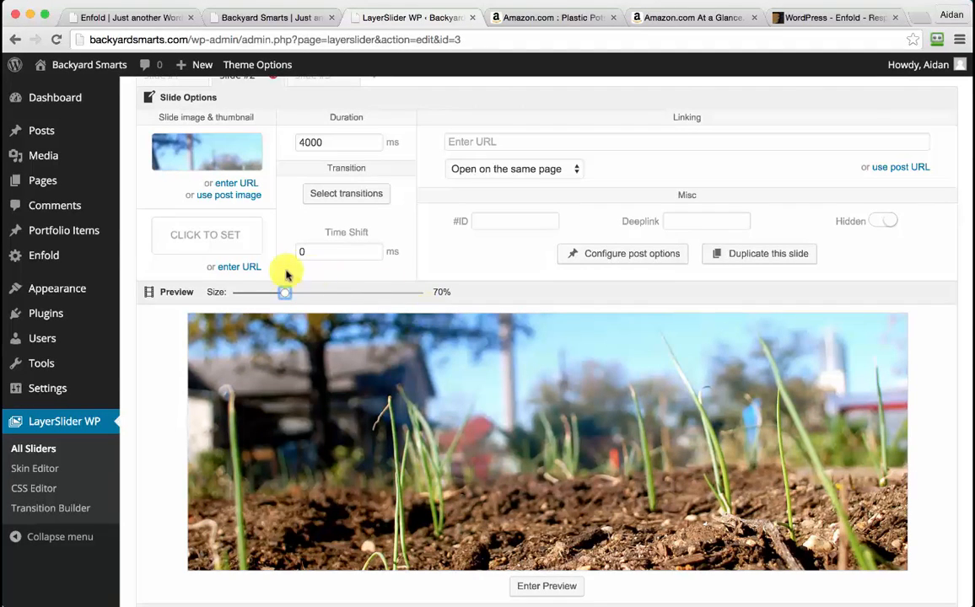
{"action": "scroll", "coordinate": [565, 303], "scroll_direction": "down", "scroll_amount": 2}
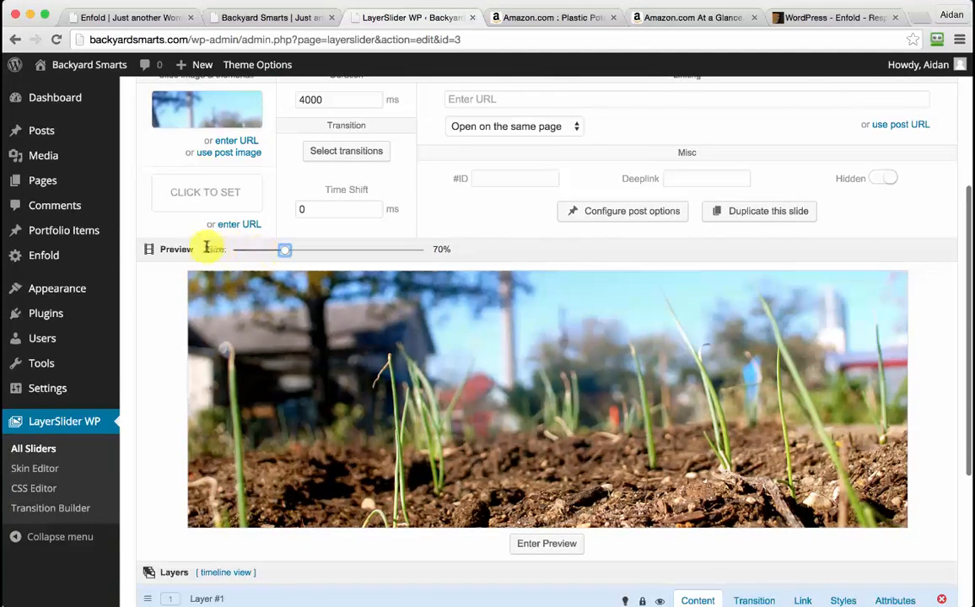
{"action": "left_click", "coordinate": [554, 545]}
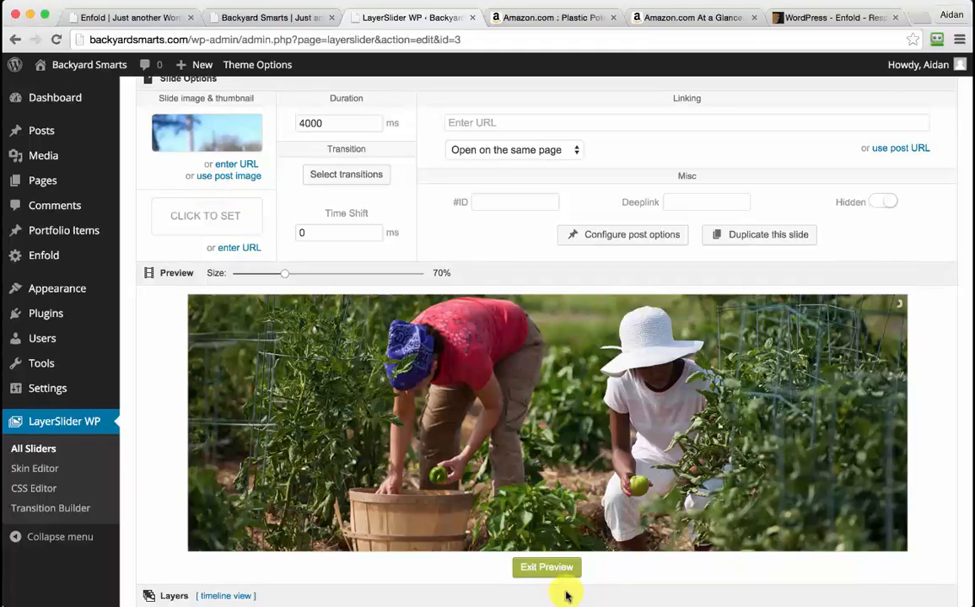
{"action": "left_click", "coordinate": [540, 567]}
{"action": "scroll", "coordinate": [368, 148], "scroll_direction": "up", "scroll_amount": 1}
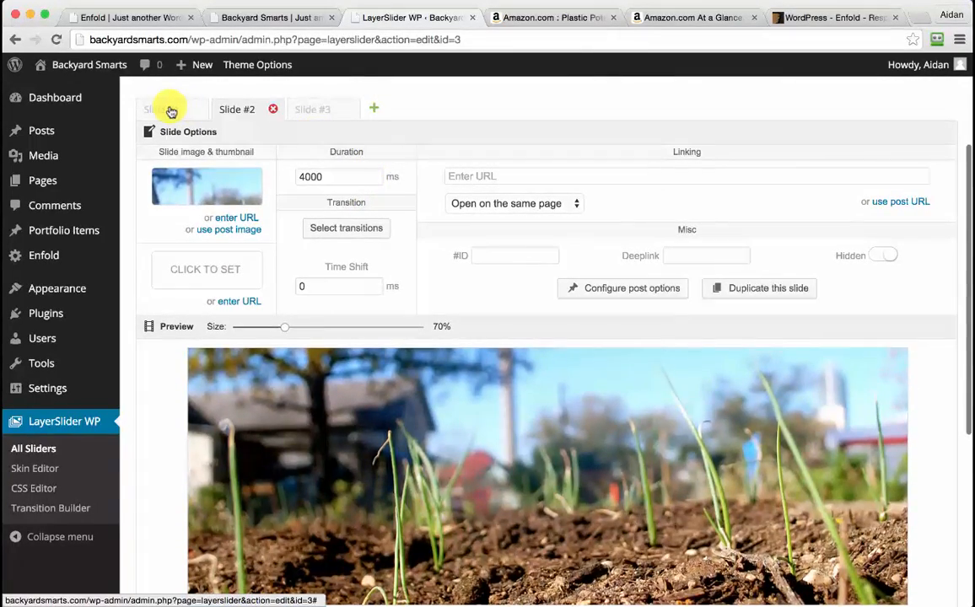
On Slide #1, add a new text layer reading 'Wooden Collection Buckets' formatted as H1
{"action": "left_click", "coordinate": [169, 109]}
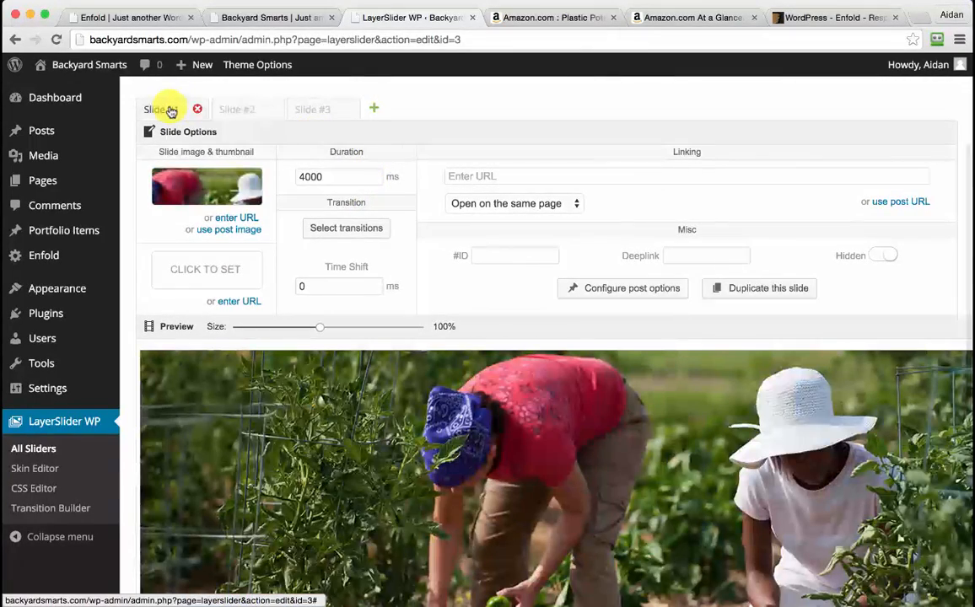
{"action": "scroll", "coordinate": [386, 255], "scroll_direction": "down", "scroll_amount": 6}
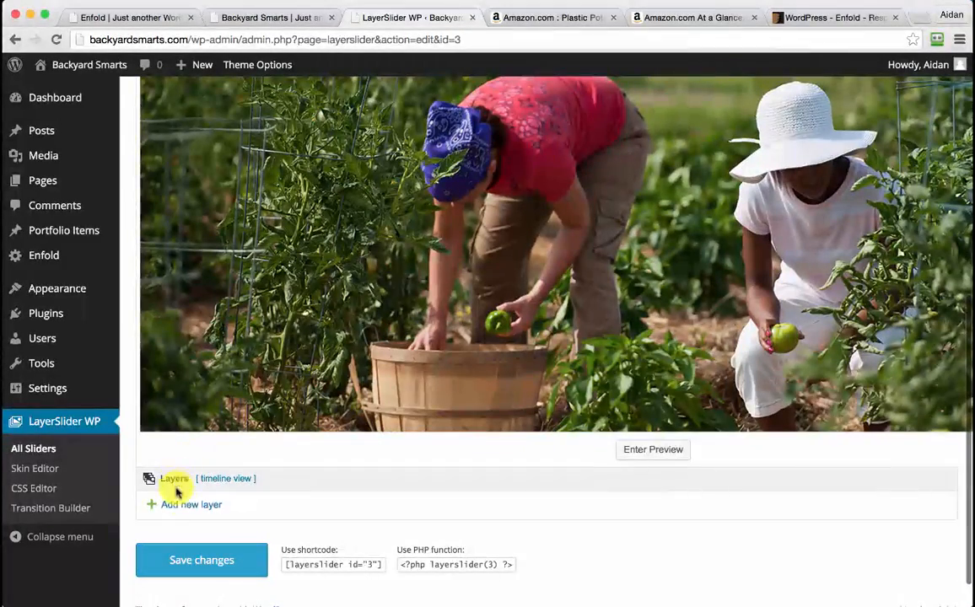
{"action": "left_click", "coordinate": [186, 506]}
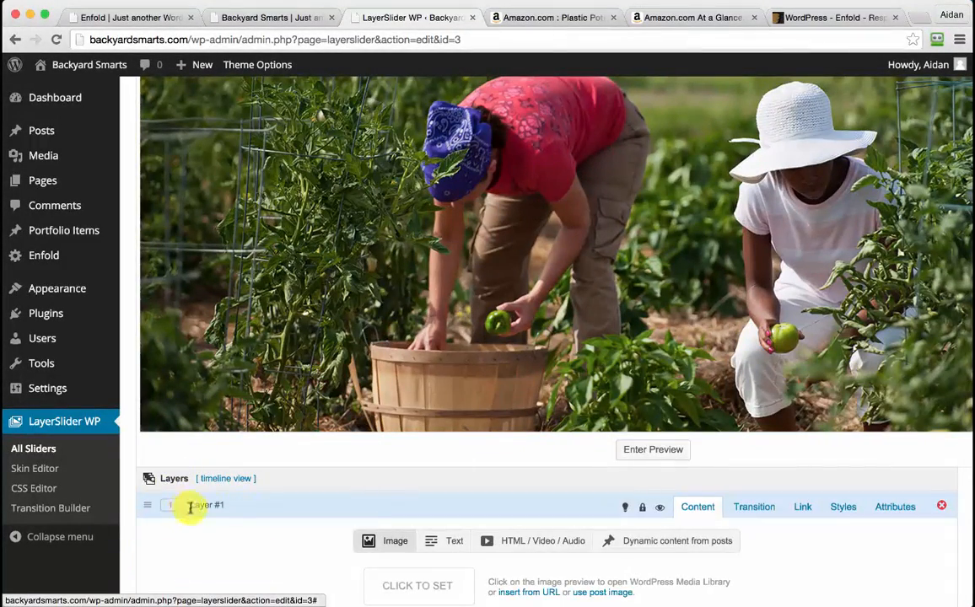
{"action": "scroll", "coordinate": [383, 485], "scroll_direction": "down", "scroll_amount": 4}
{"action": "scroll", "coordinate": [383, 484], "scroll_direction": "up", "scroll_amount": 2}
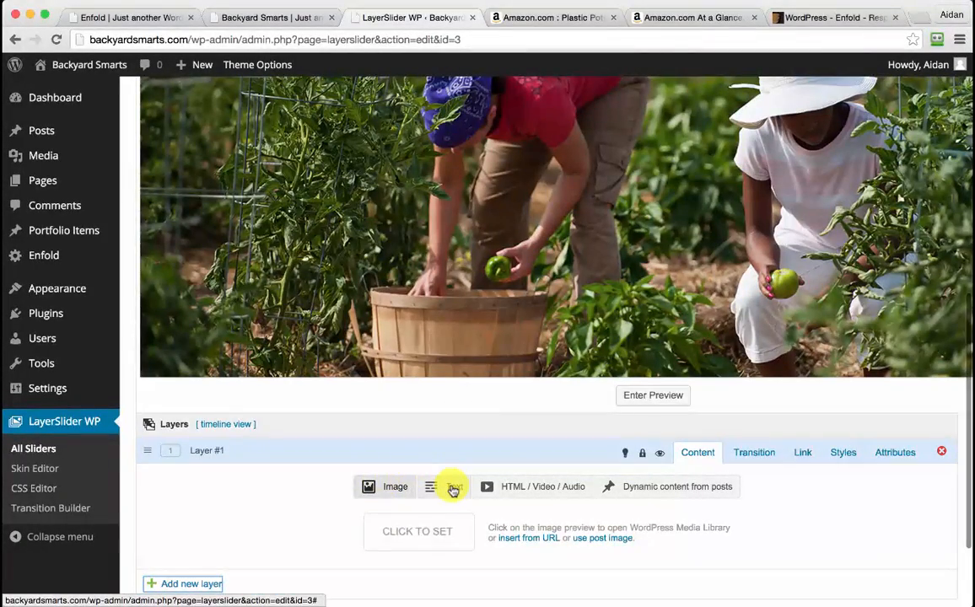
{"action": "left_click", "coordinate": [453, 489]}
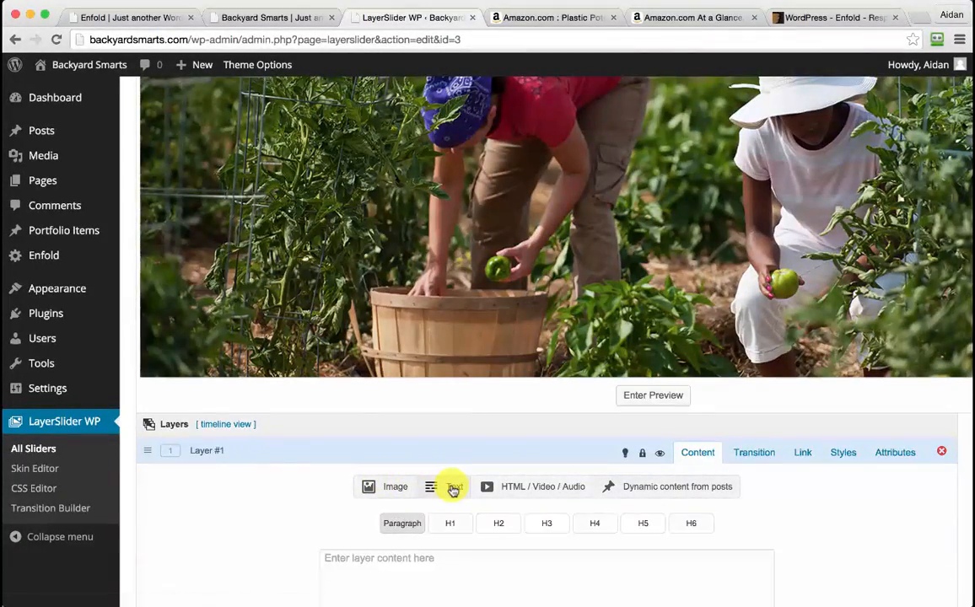
{"action": "scroll", "coordinate": [450, 486], "scroll_direction": "down", "scroll_amount": 2}
{"action": "left_click", "coordinate": [430, 479]}
{"action": "scroll", "coordinate": [430, 479], "scroll_direction": "up", "scroll_amount": 2}
{"action": "type", "text": "Wooden Collection Buckets"}
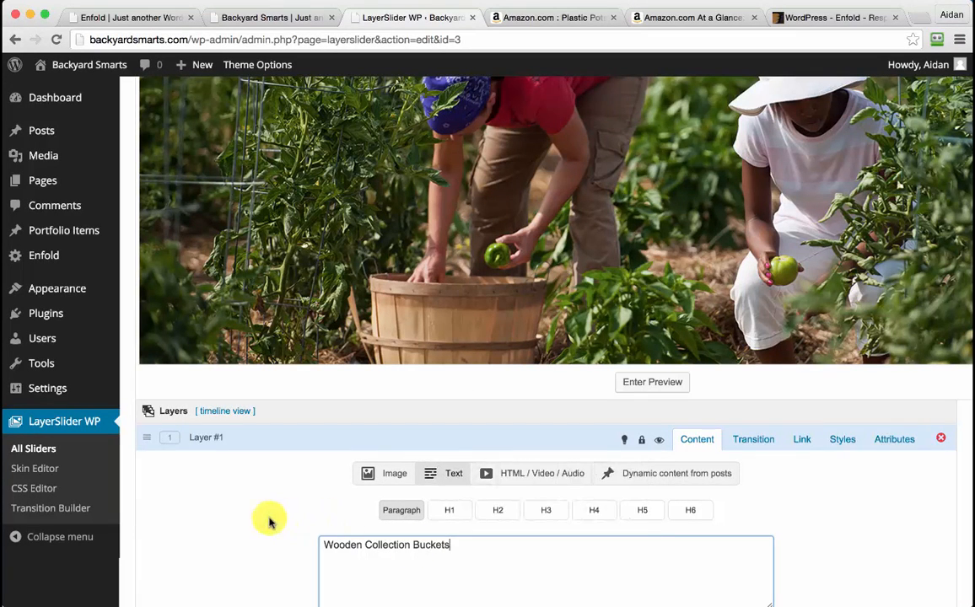
{"action": "left_click", "coordinate": [449, 512]}
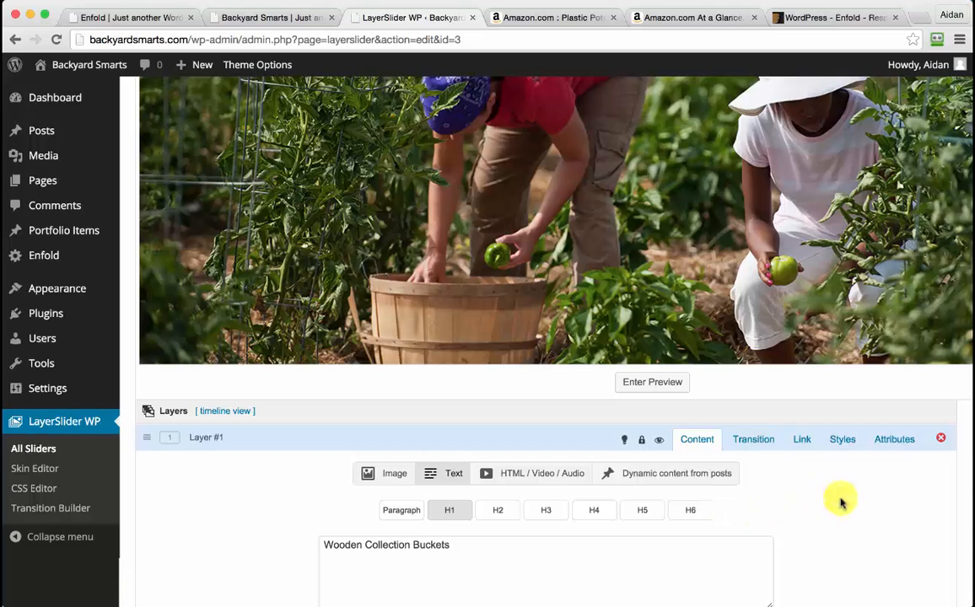
{"action": "scroll", "coordinate": [839, 501], "scroll_direction": "down", "scroll_amount": 3}
Set the layer's slide-in and slide-out OffsetX values to 0
{"action": "left_click", "coordinate": [750, 297]}
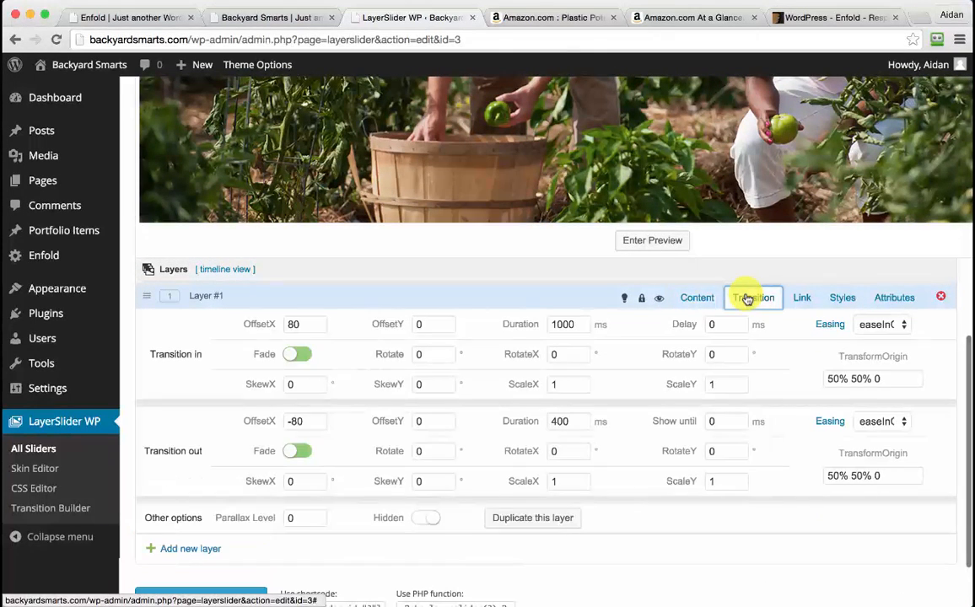
{"action": "left_click", "coordinate": [301, 323]}
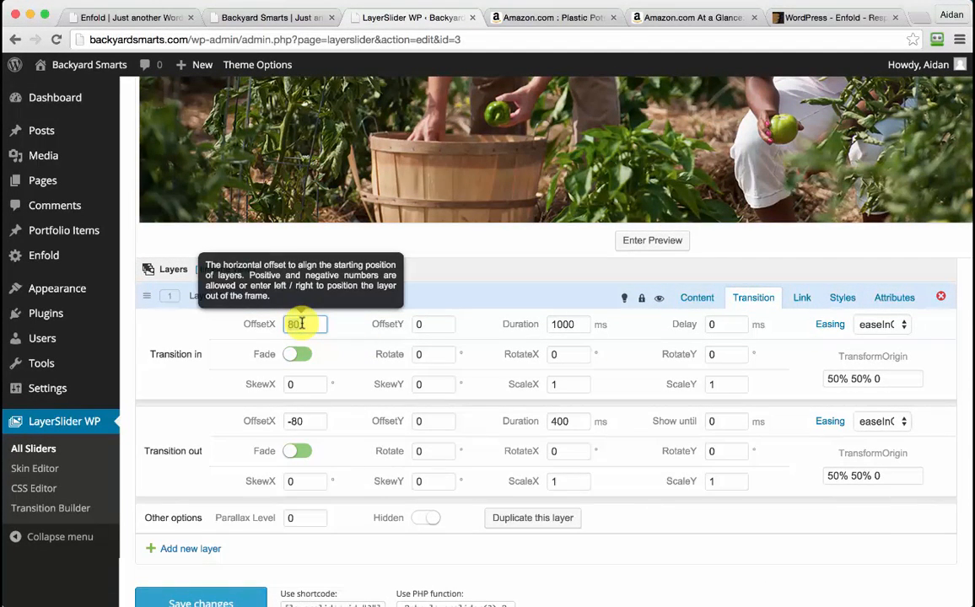
{"action": "left_click", "coordinate": [291, 422]}
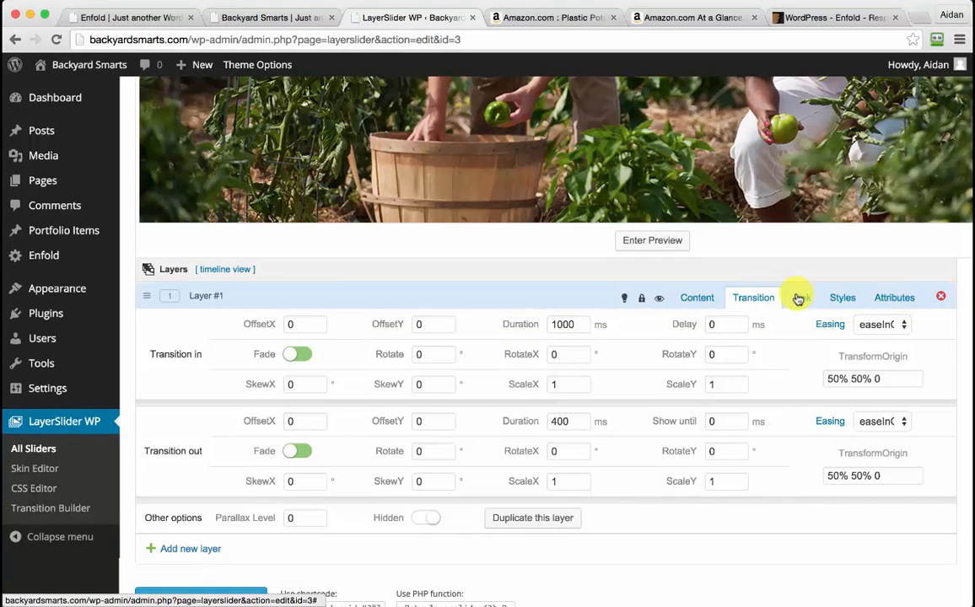
Style the layer text white (#ffffff) at font size 60
{"action": "left_click", "coordinate": [843, 298]}
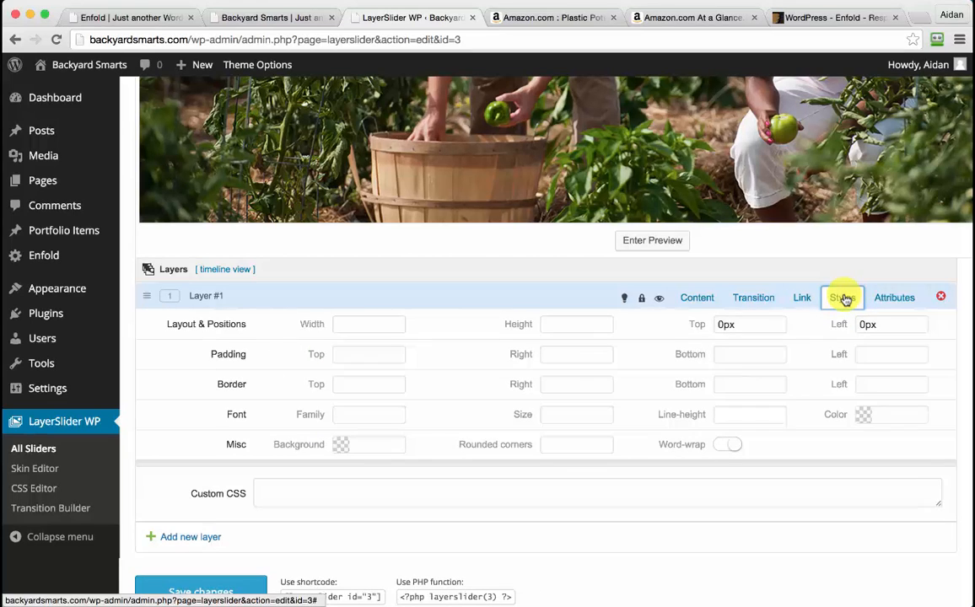
{"action": "left_click", "coordinate": [875, 412]}
{"action": "left_click_drag", "start_coordinate": [793, 435], "coordinate": [777, 415]}
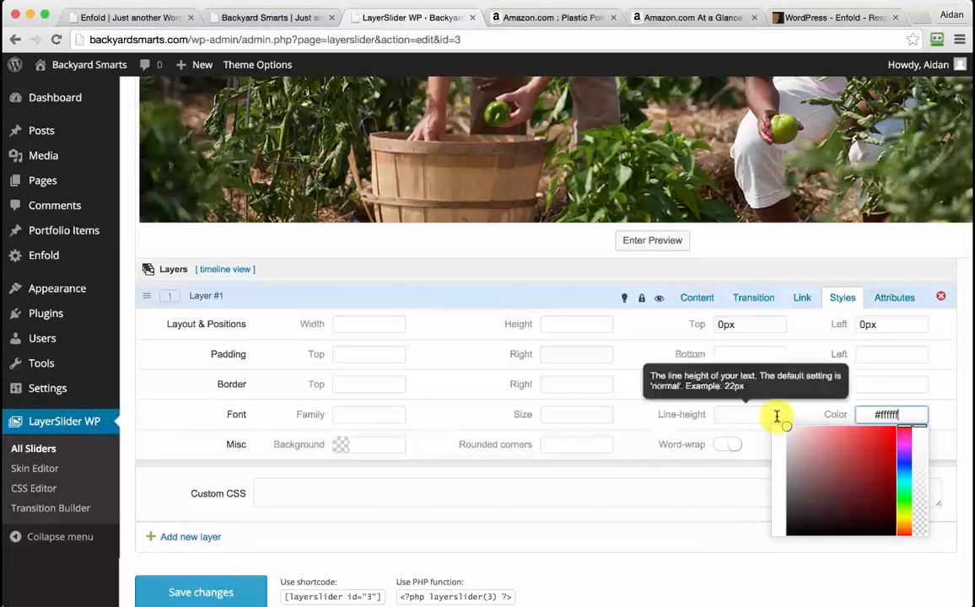
{"action": "left_click", "coordinate": [557, 419]}
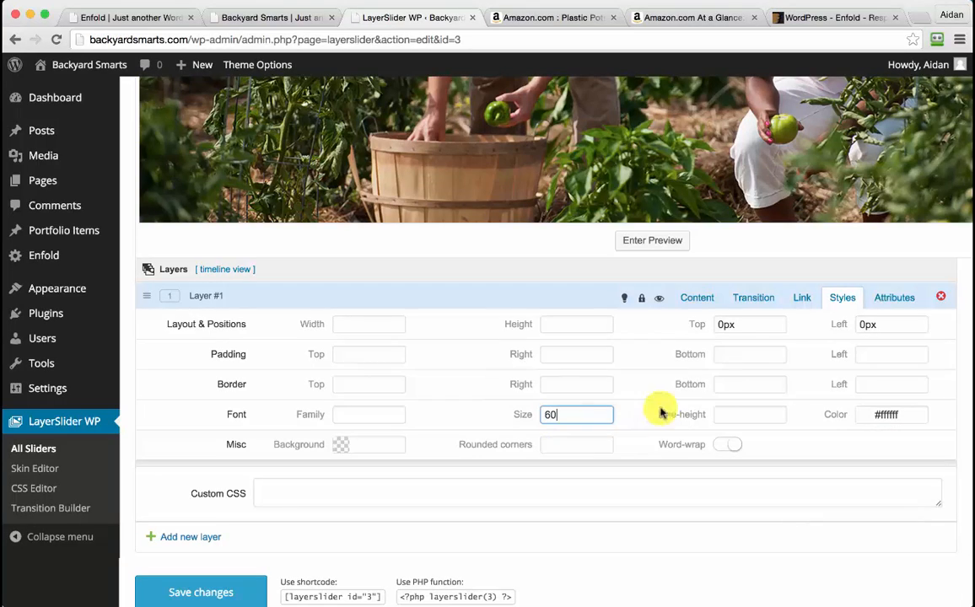
{"action": "left_click", "coordinate": [697, 299]}
{"action": "scroll", "coordinate": [624, 236], "scroll_direction": "up", "scroll_amount": 5}
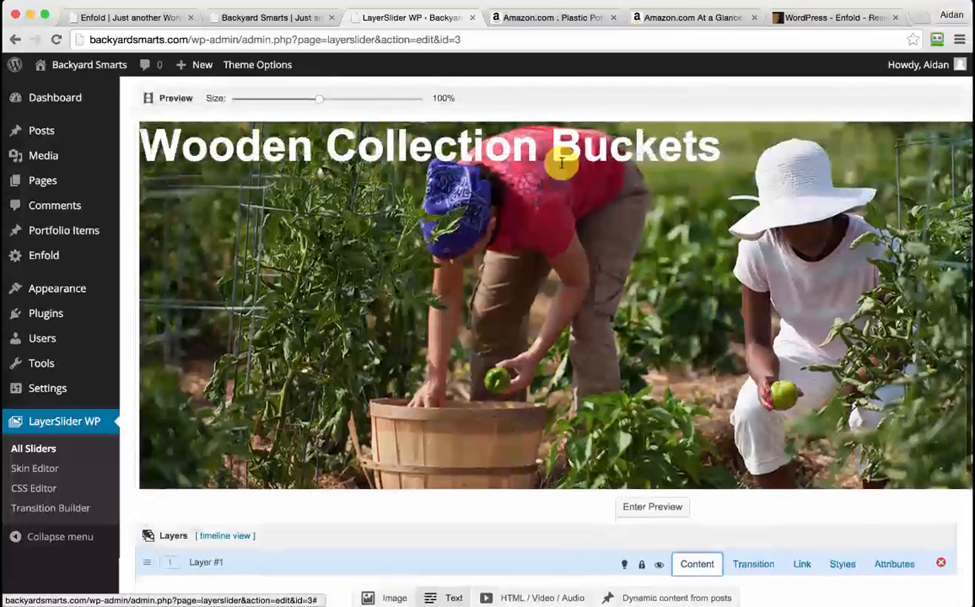
Shrink the slide preview to 70% and drag the title to the lower right
{"action": "left_click", "coordinate": [291, 102]}
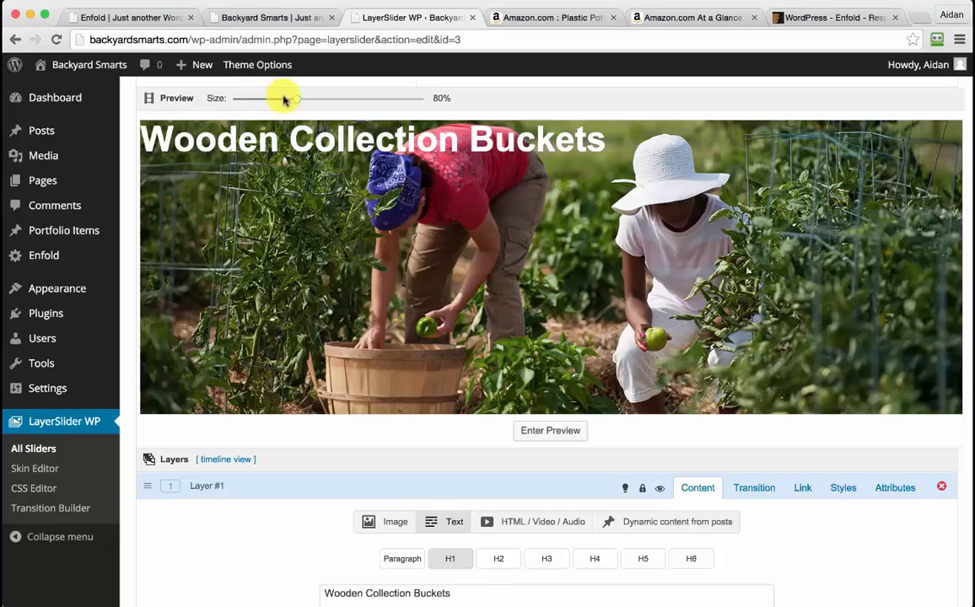
{"action": "left_click", "coordinate": [284, 100]}
{"action": "left_click_drag", "start_coordinate": [359, 135], "coordinate": [789, 428]}
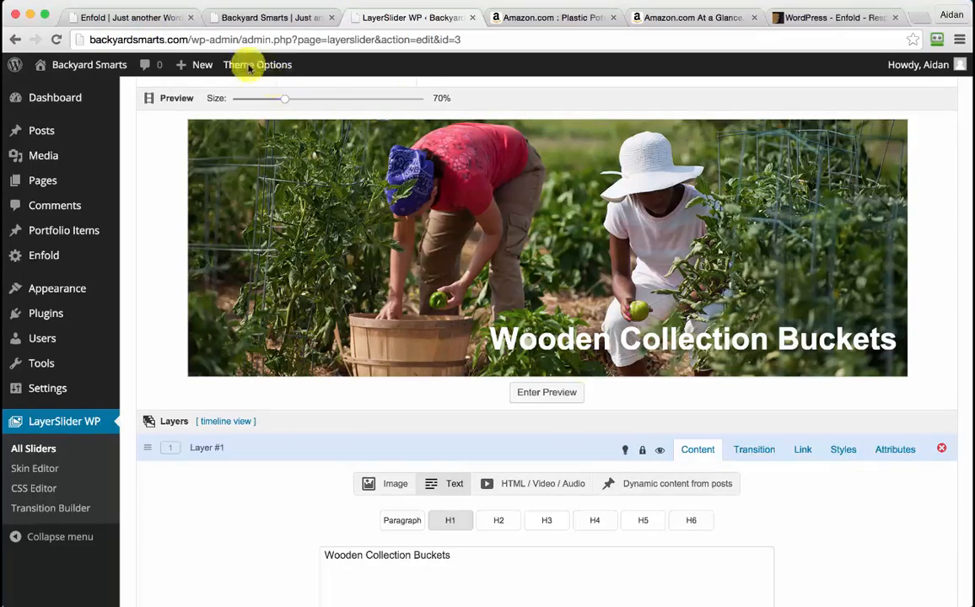
Check the slider on the live front page, then save the slider changes
{"action": "left_click", "coordinate": [157, 18]}
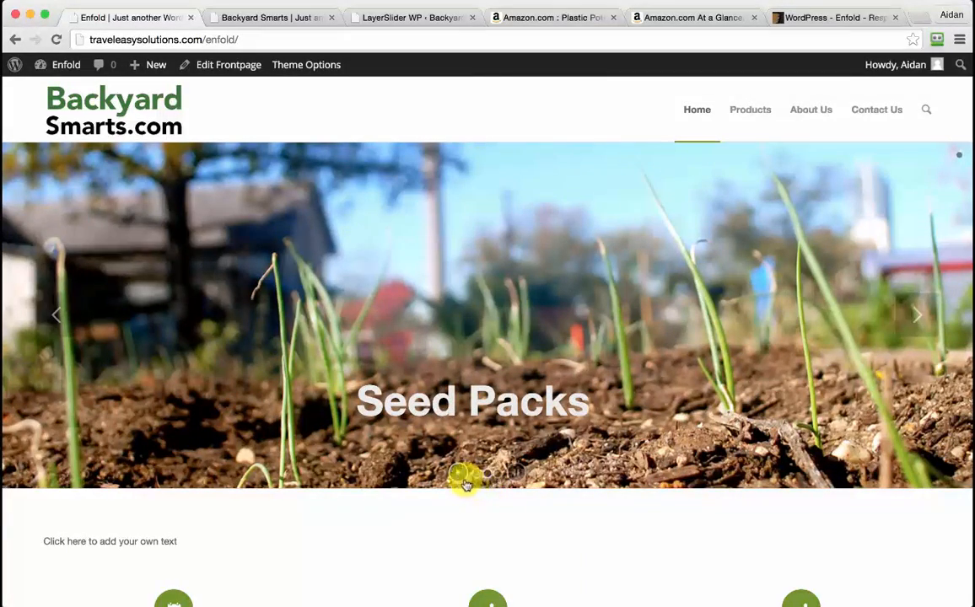
{"action": "left_click", "coordinate": [399, 18]}
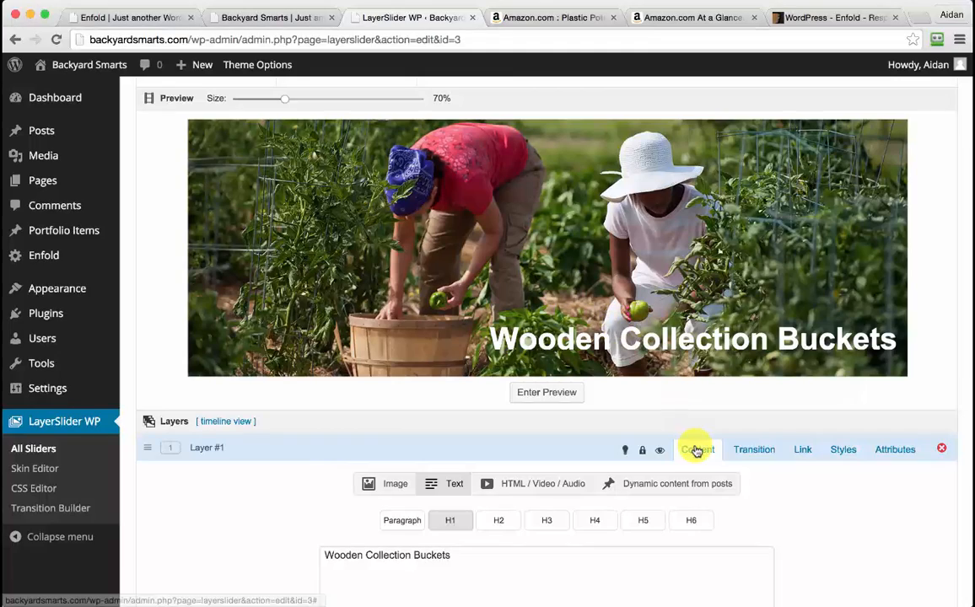
{"action": "scroll", "coordinate": [826, 480], "scroll_direction": "down", "scroll_amount": 3}
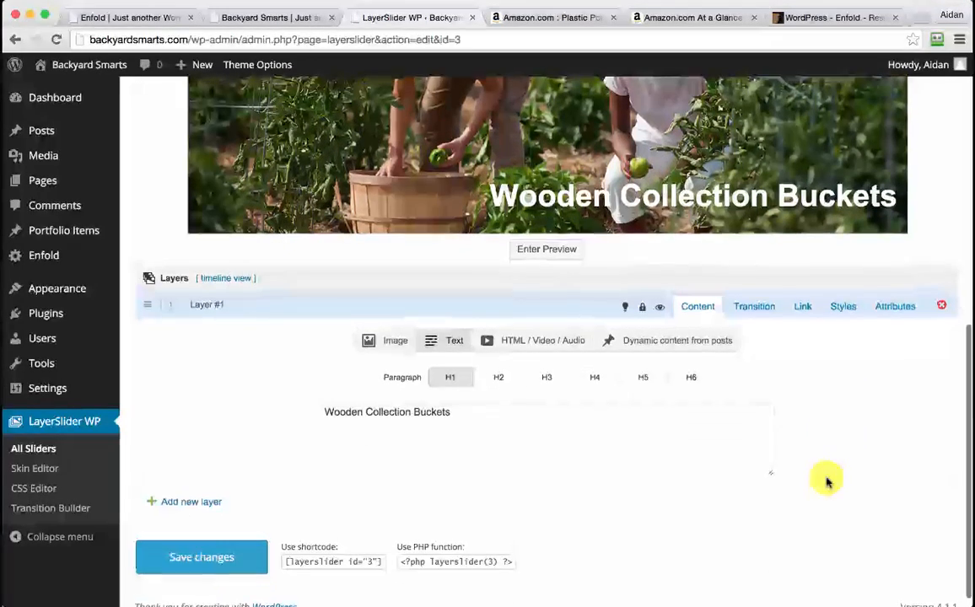
{"action": "left_click", "coordinate": [223, 557]}
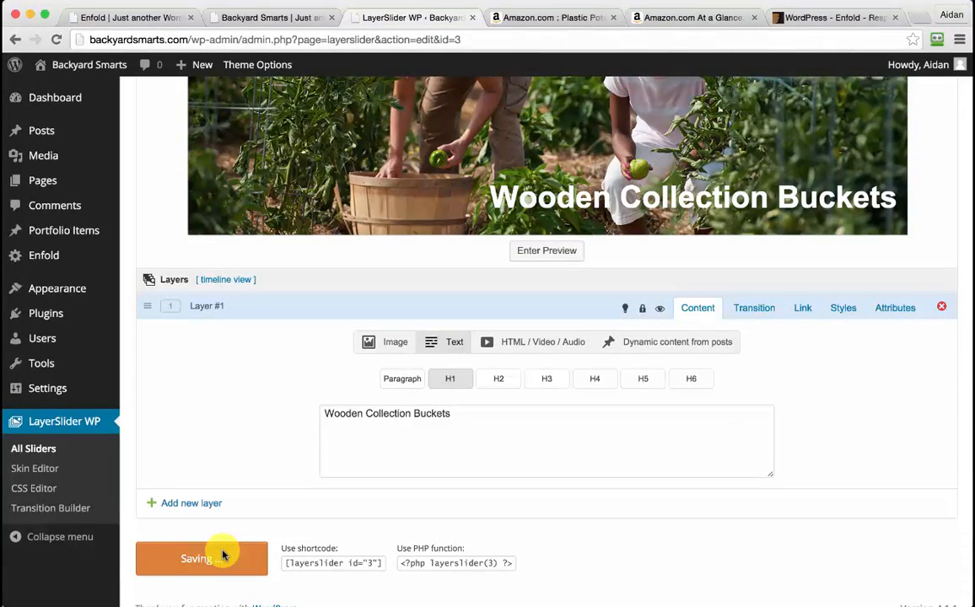
{"action": "scroll", "coordinate": [218, 544], "scroll_direction": "up", "scroll_amount": 6}
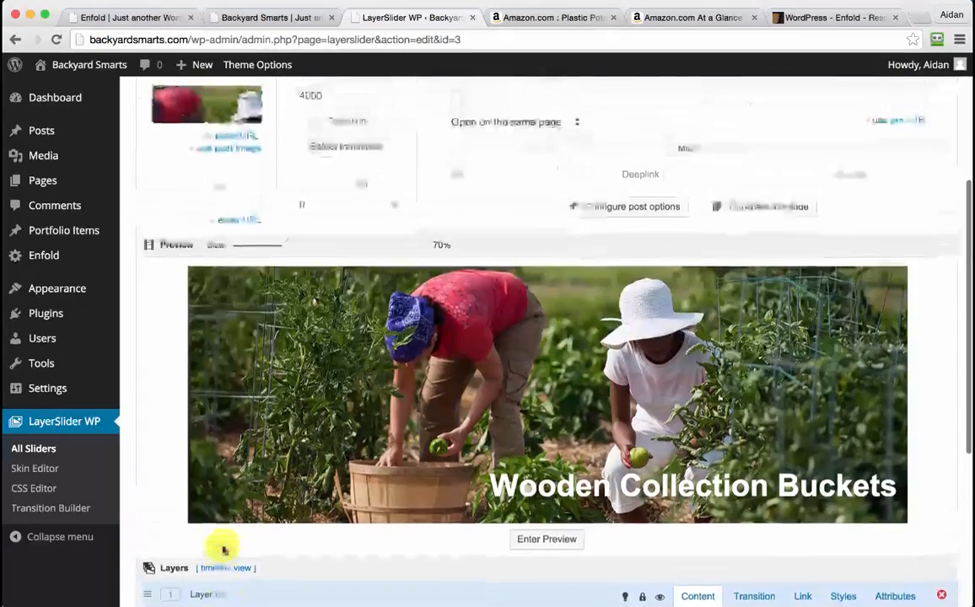
{"action": "scroll", "coordinate": [284, 123], "scroll_direction": "up", "scroll_amount": 5}
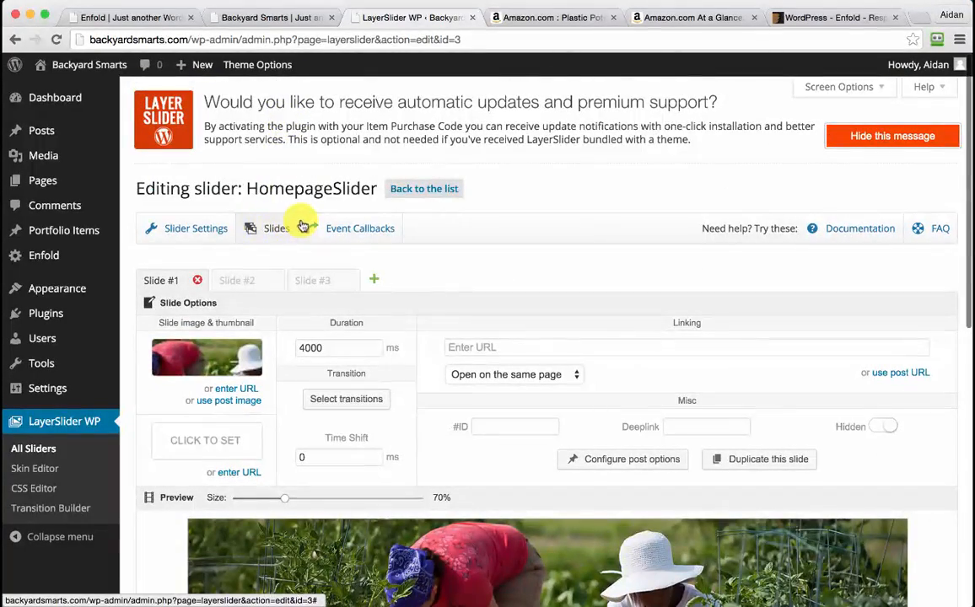
On Slide #2, add an H1 text layer reading 'Seed Packs'
{"action": "left_click", "coordinate": [255, 280]}
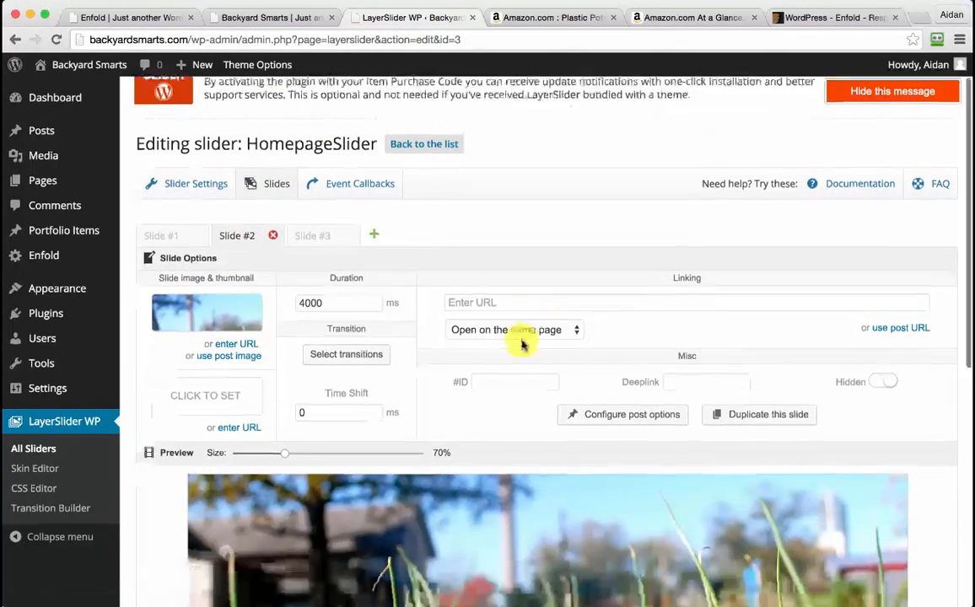
{"action": "scroll", "coordinate": [523, 337], "scroll_direction": "down", "scroll_amount": 3}
{"action": "scroll", "coordinate": [522, 343], "scroll_direction": "down", "scroll_amount": 2}
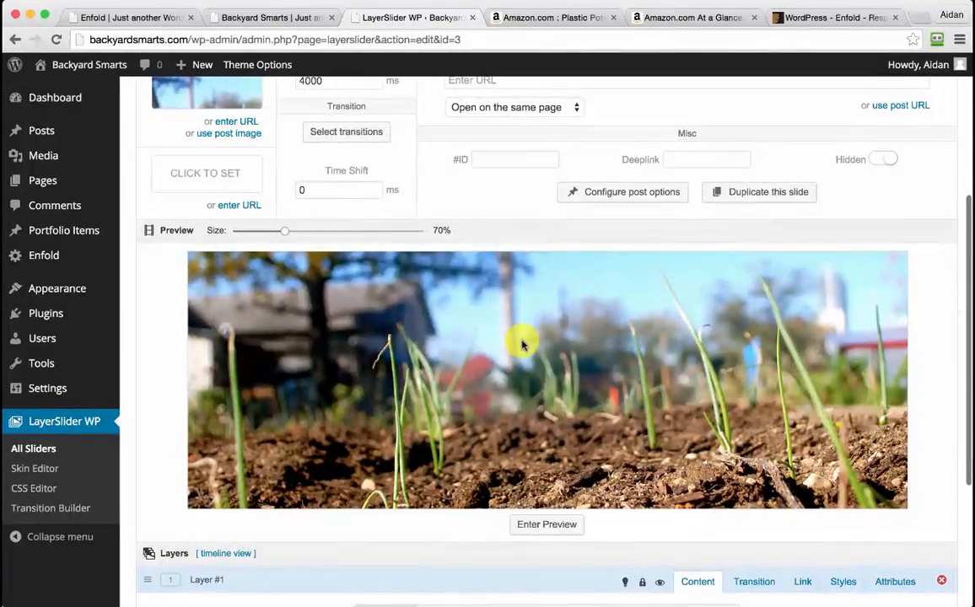
{"action": "scroll", "coordinate": [522, 344], "scroll_direction": "down", "scroll_amount": 4}
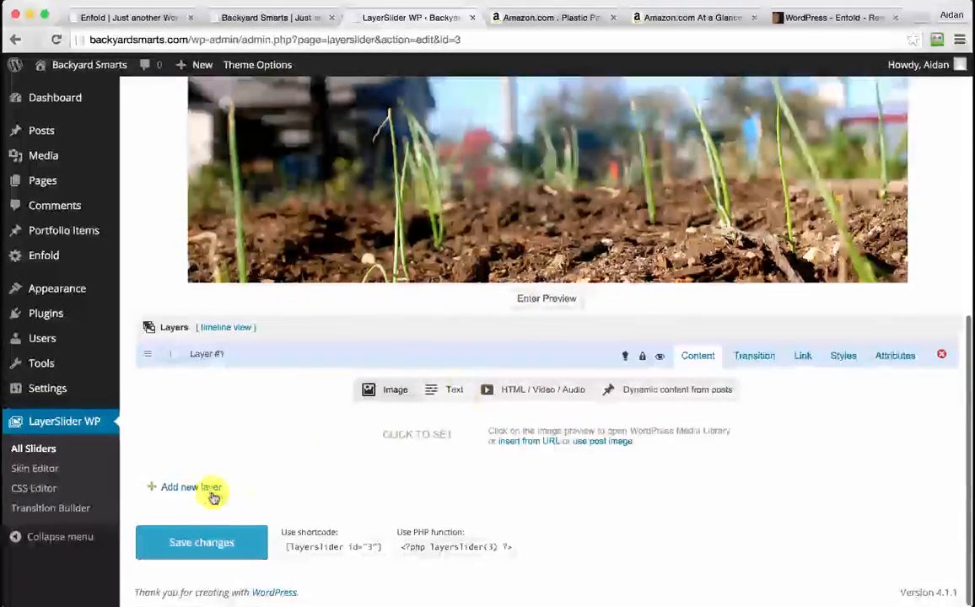
{"action": "left_click", "coordinate": [179, 490]}
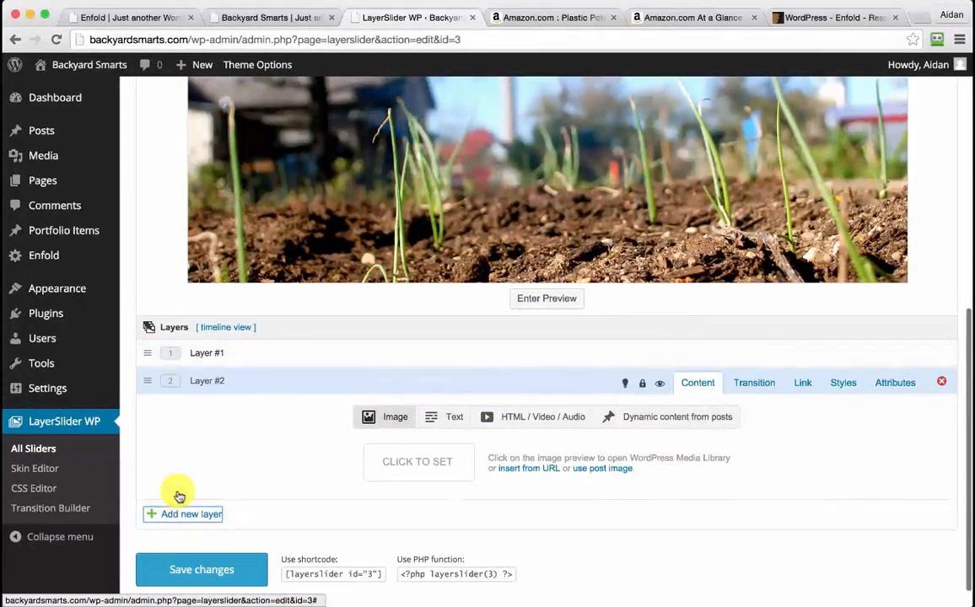
{"action": "left_click", "coordinate": [444, 419]}
{"action": "left_click", "coordinate": [422, 507]}
{"action": "type", "text": "Seed Packs"}
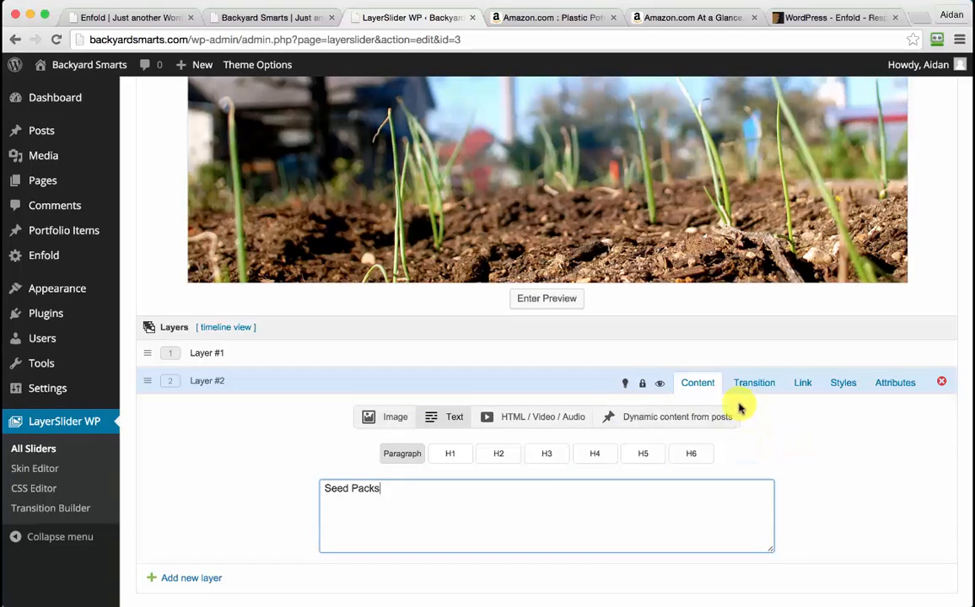
{"action": "left_click", "coordinate": [453, 457]}
Set the Seed Packs layer's entrance OffsetX to 0
{"action": "left_click", "coordinate": [759, 383]}
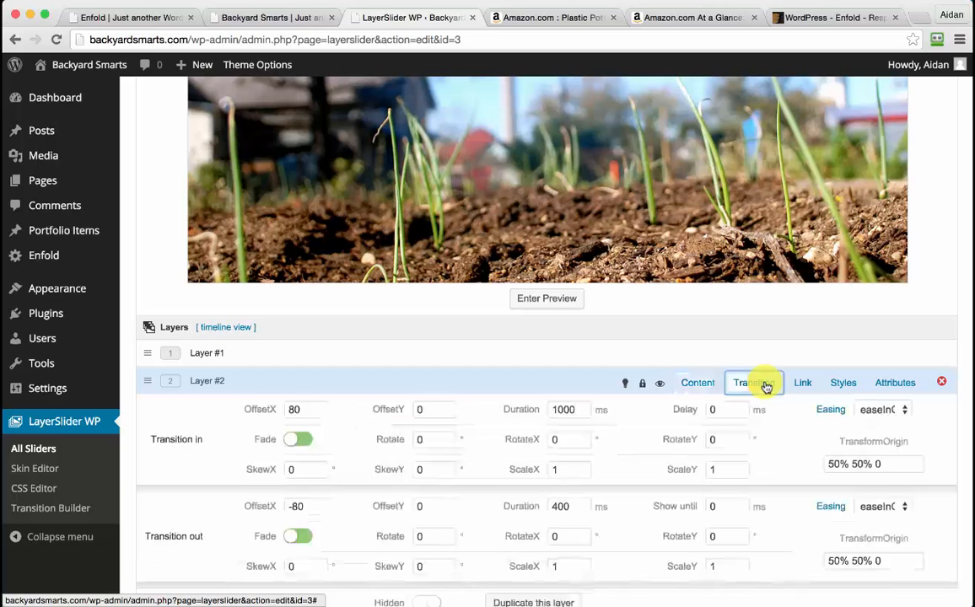
{"action": "double_click", "coordinate": [302, 409]}
{"action": "type", "text": "0"}
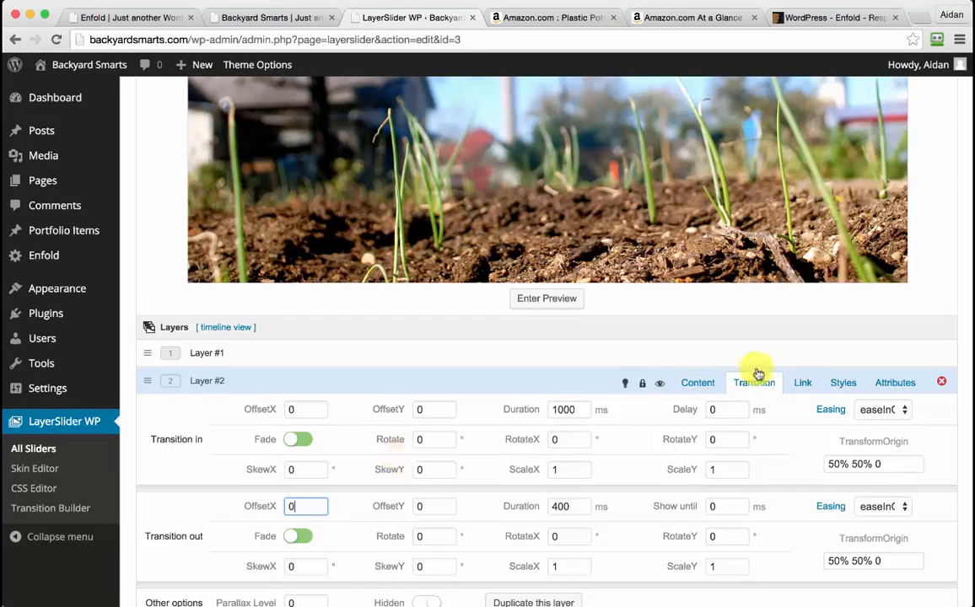
{"action": "left_click", "coordinate": [841, 384]}
{"action": "left_click", "coordinate": [803, 385]}
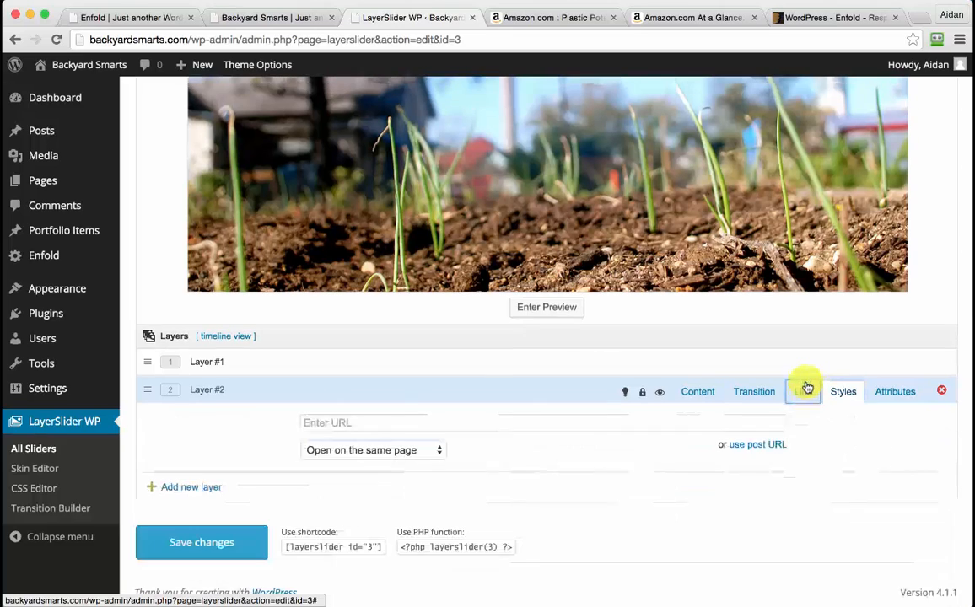
Make the title white (#ffffff) at font size 60 and save the slider
{"action": "left_click", "coordinate": [843, 393]}
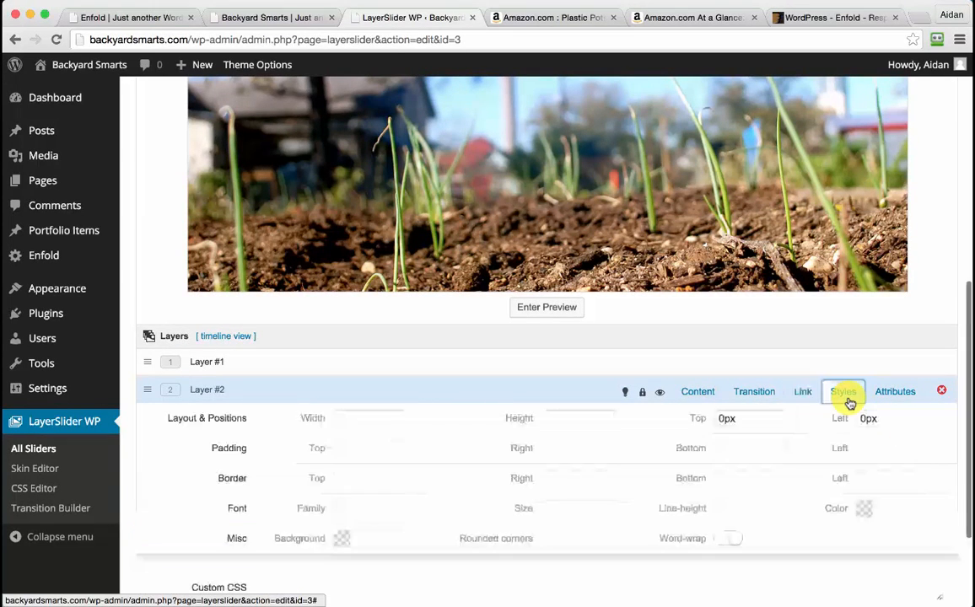
{"action": "left_click", "coordinate": [894, 509]}
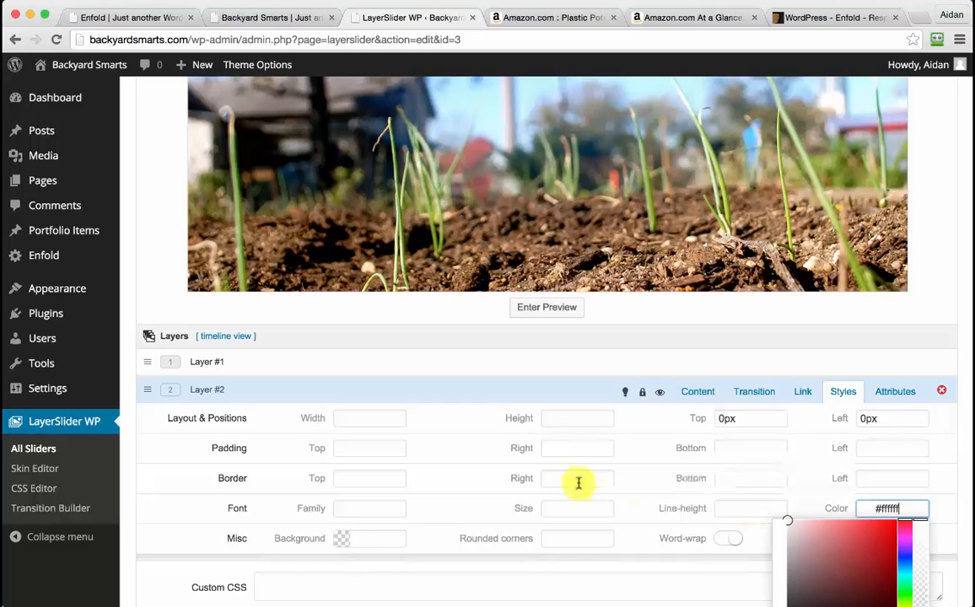
{"action": "left_click", "coordinate": [551, 510]}
{"action": "type", "text": "6"}
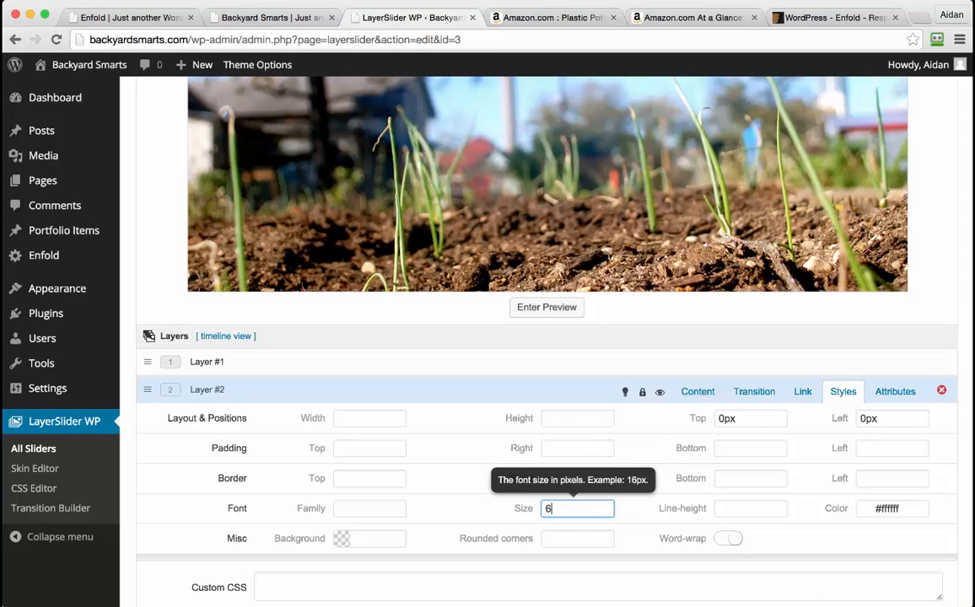
{"action": "type", "text": "0"}
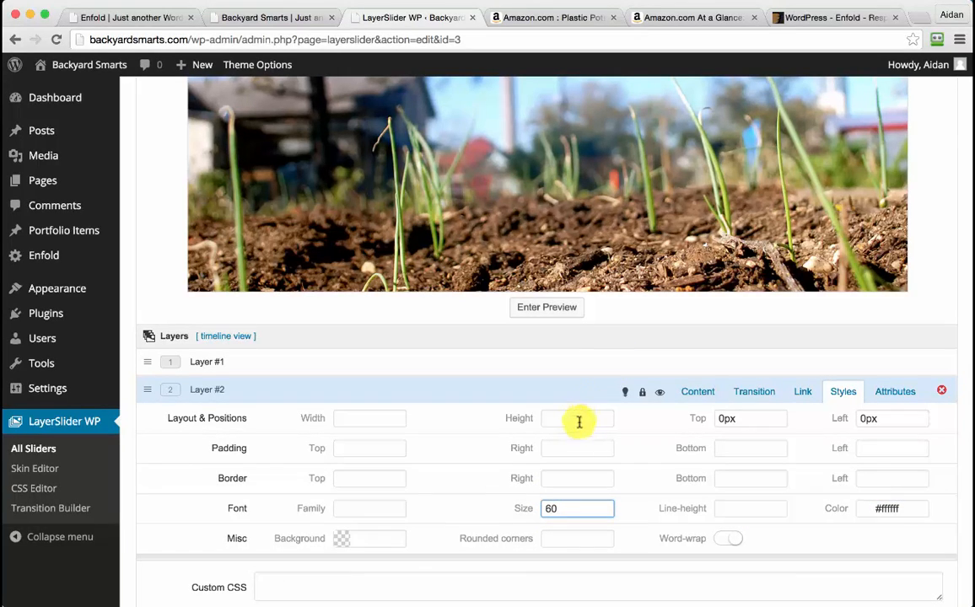
{"action": "scroll", "coordinate": [578, 420], "scroll_direction": "up", "scroll_amount": 5}
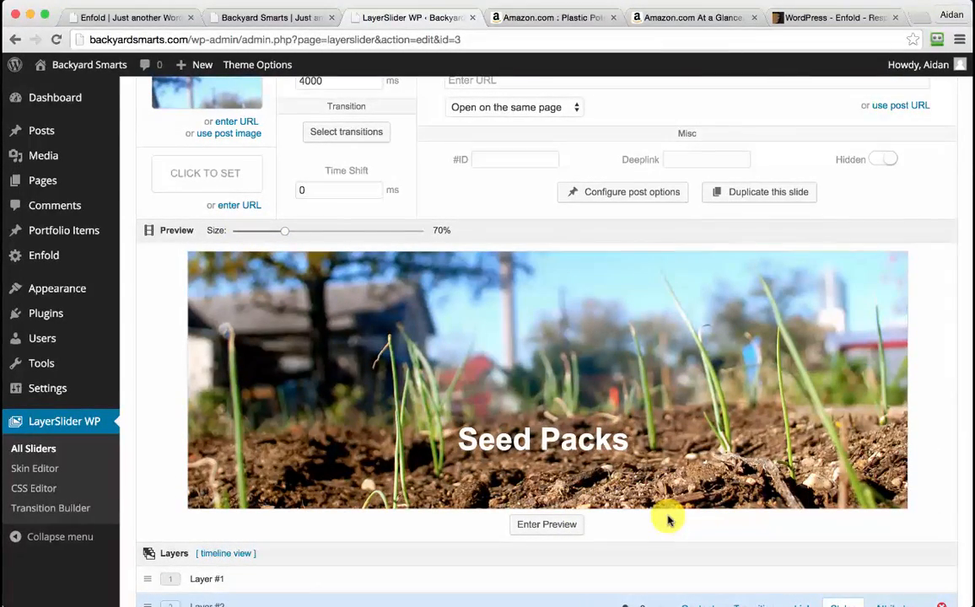
{"action": "scroll", "coordinate": [447, 114], "scroll_direction": "up", "scroll_amount": 4}
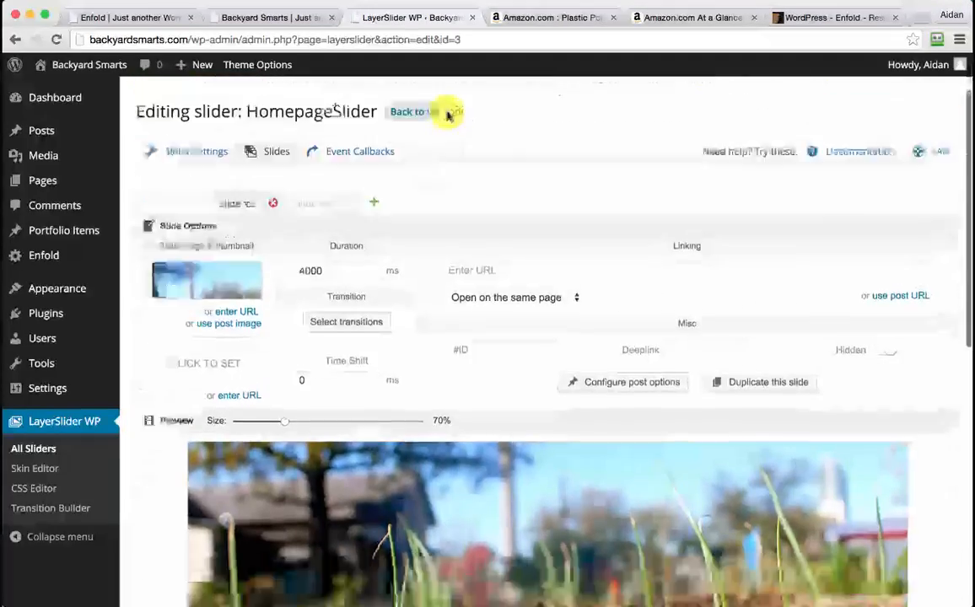
{"action": "scroll", "coordinate": [279, 327], "scroll_direction": "down", "scroll_amount": 15}
{"action": "left_click", "coordinate": [217, 553]}
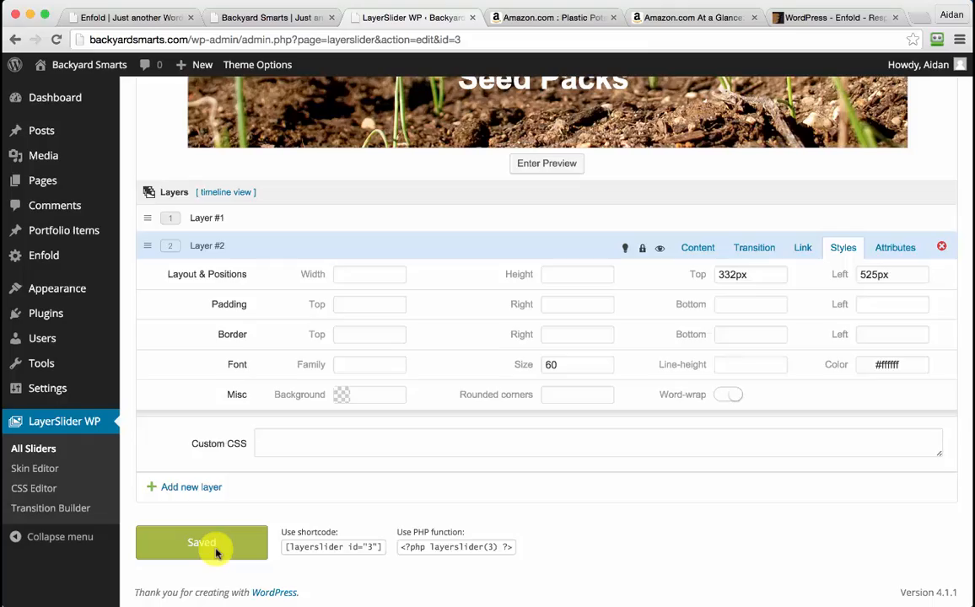
{"action": "scroll", "coordinate": [217, 549], "scroll_direction": "up", "scroll_amount": 6}
On Slide #3, add a layer and set its entrance and exit OffsetX to 0
{"action": "left_click", "coordinate": [320, 126]}
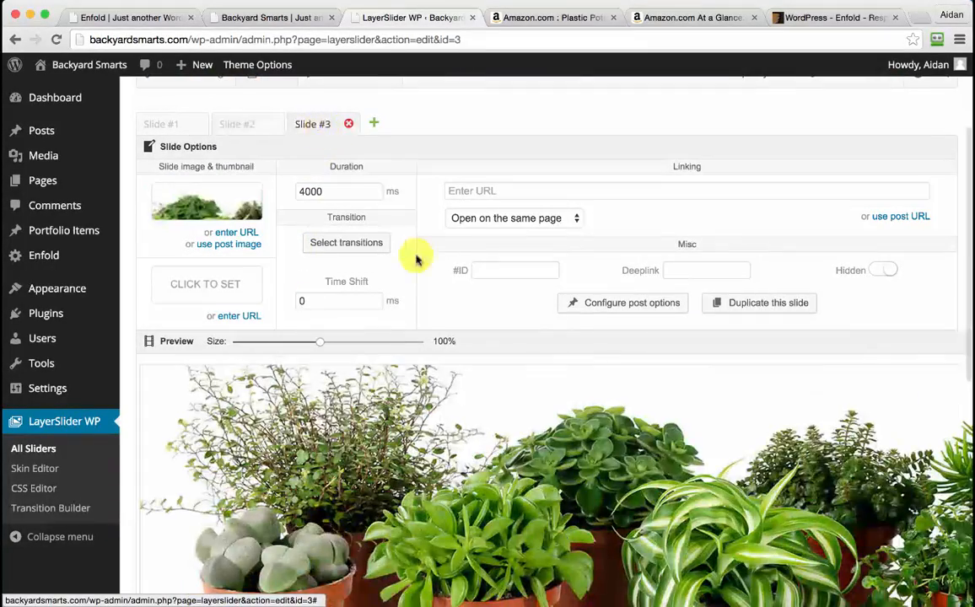
{"action": "scroll", "coordinate": [496, 311], "scroll_direction": "down", "scroll_amount": 5}
{"action": "scroll", "coordinate": [360, 206], "scroll_direction": "up", "scroll_amount": 2}
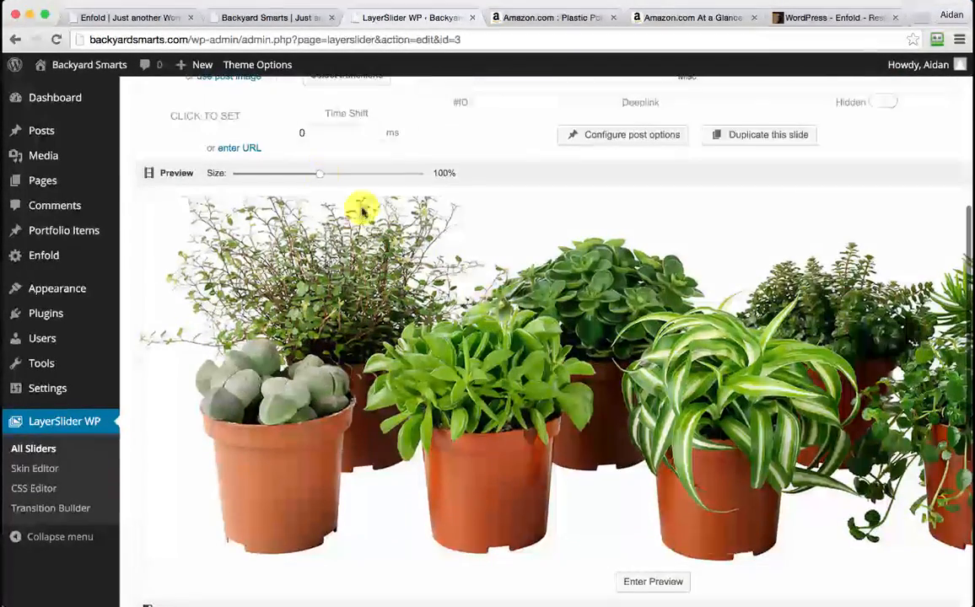
{"action": "left_click_drag", "start_coordinate": [300, 171], "coordinate": [293, 174]}
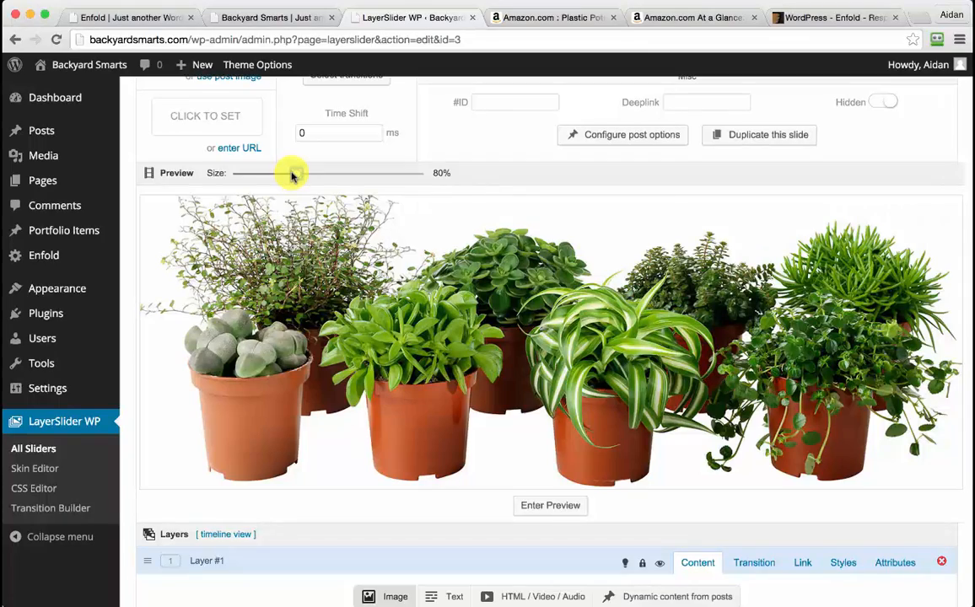
{"action": "scroll", "coordinate": [348, 363], "scroll_direction": "down", "scroll_amount": 5}
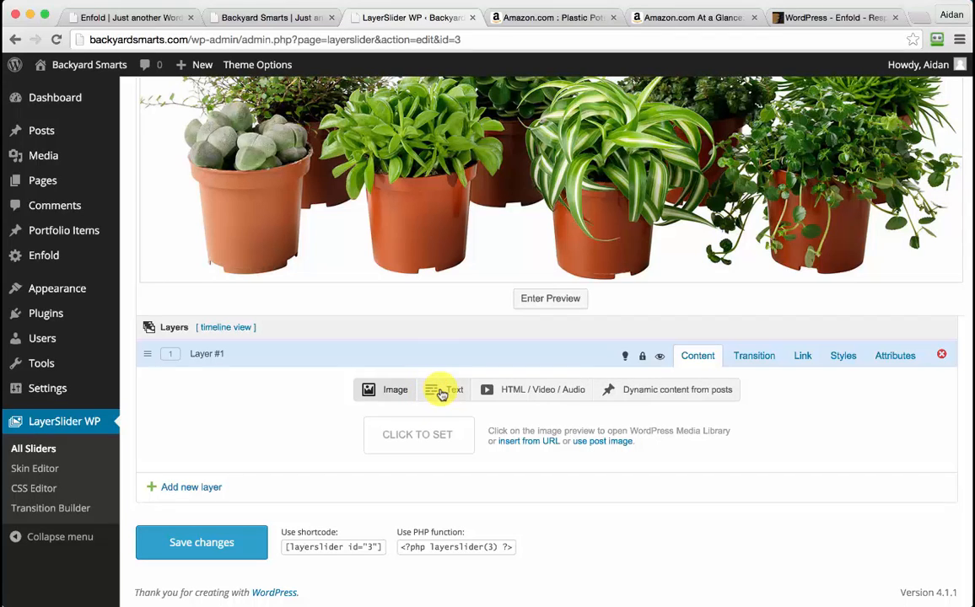
{"action": "left_click", "coordinate": [187, 488]}
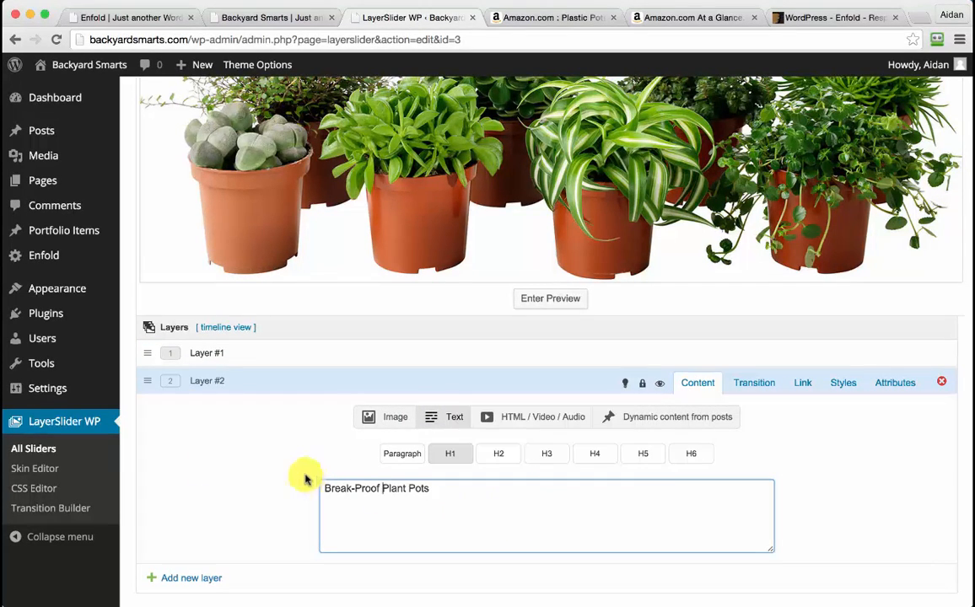
{"action": "left_click", "coordinate": [757, 383]}
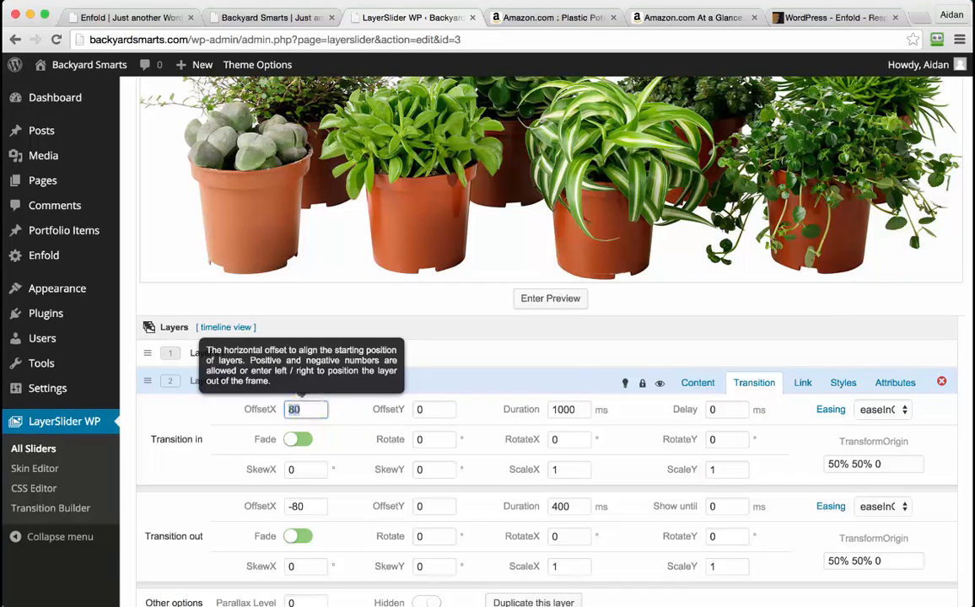
{"action": "type", "text": "0"}
{"action": "double_click", "coordinate": [299, 506]}
{"action": "type", "text": "0"}
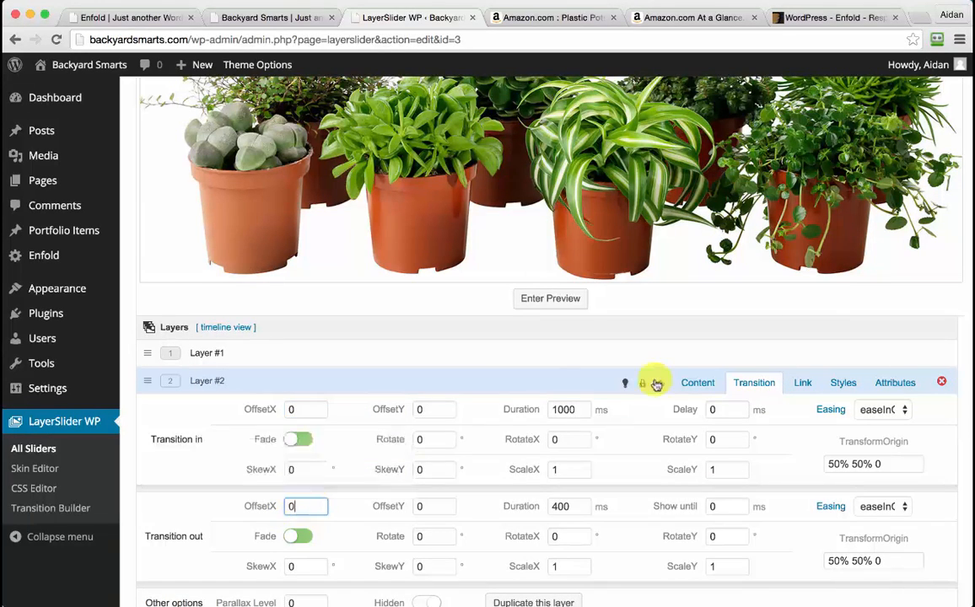
Give the title text colour #1c1c1c and font size 60
{"action": "left_click", "coordinate": [846, 384]}
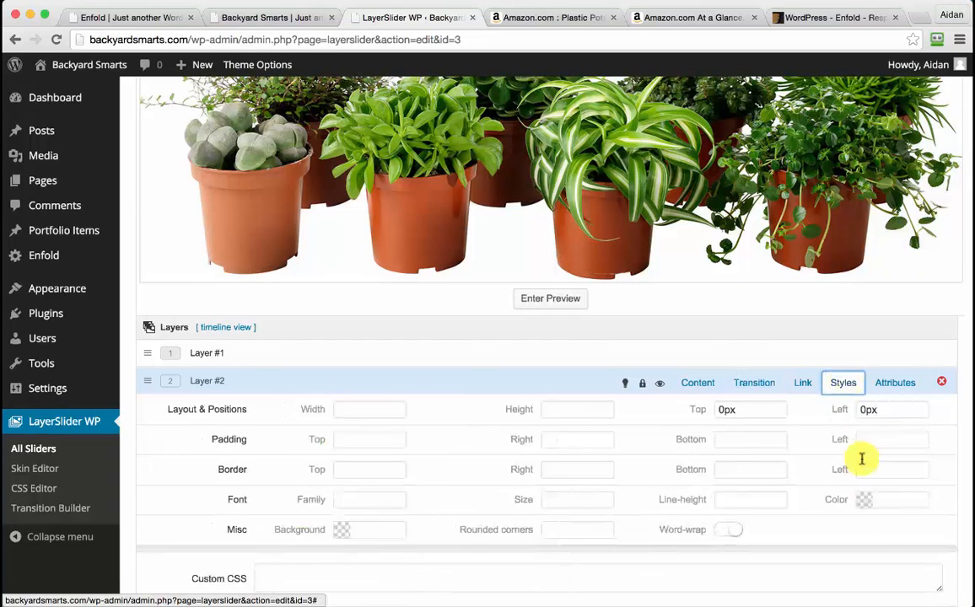
{"action": "left_click", "coordinate": [894, 503]}
{"action": "left_click_drag", "start_coordinate": [815, 531], "coordinate": [717, 606]}
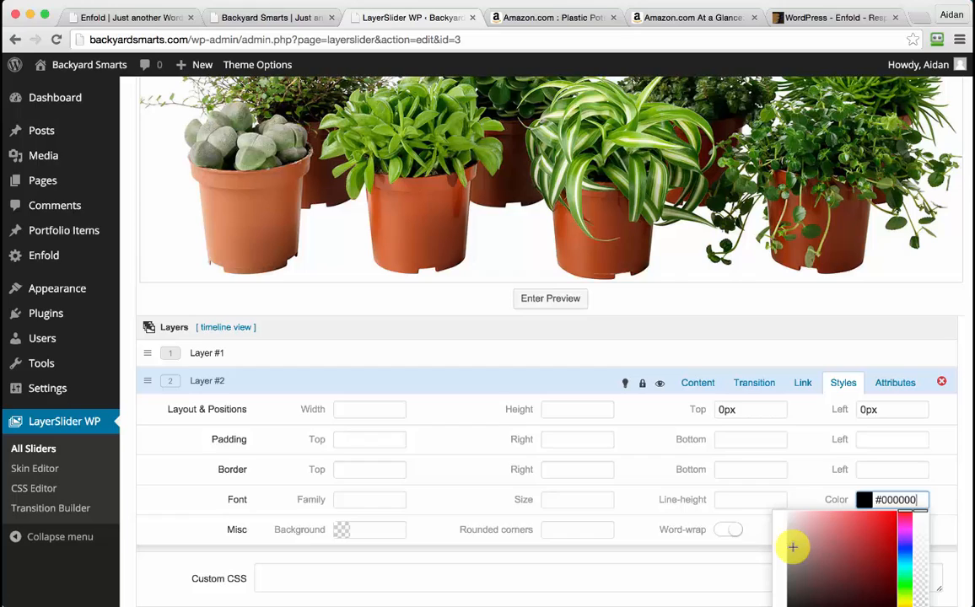
{"action": "scroll", "coordinate": [793, 546], "scroll_direction": "down", "scroll_amount": 2}
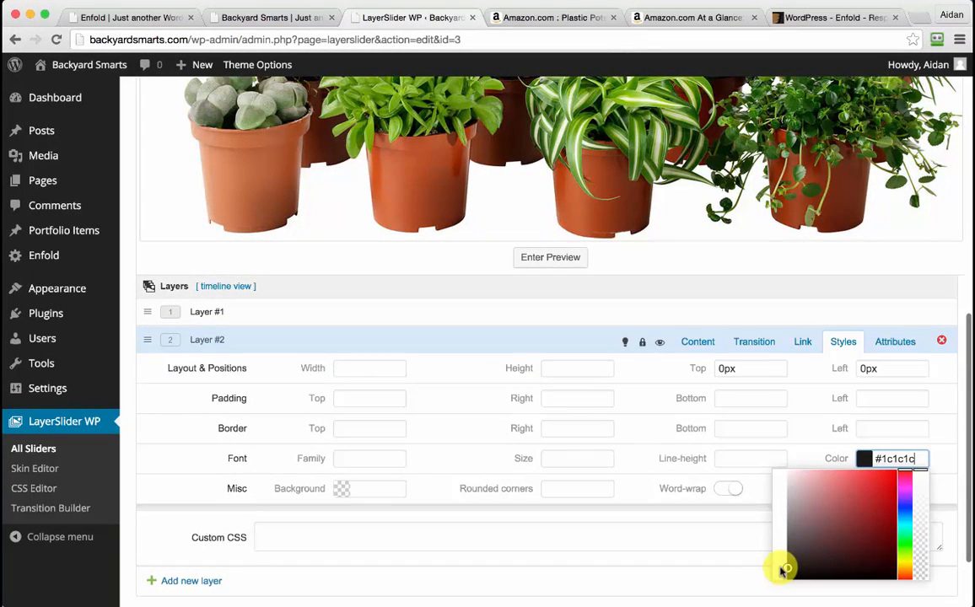
{"action": "left_click", "coordinate": [562, 459]}
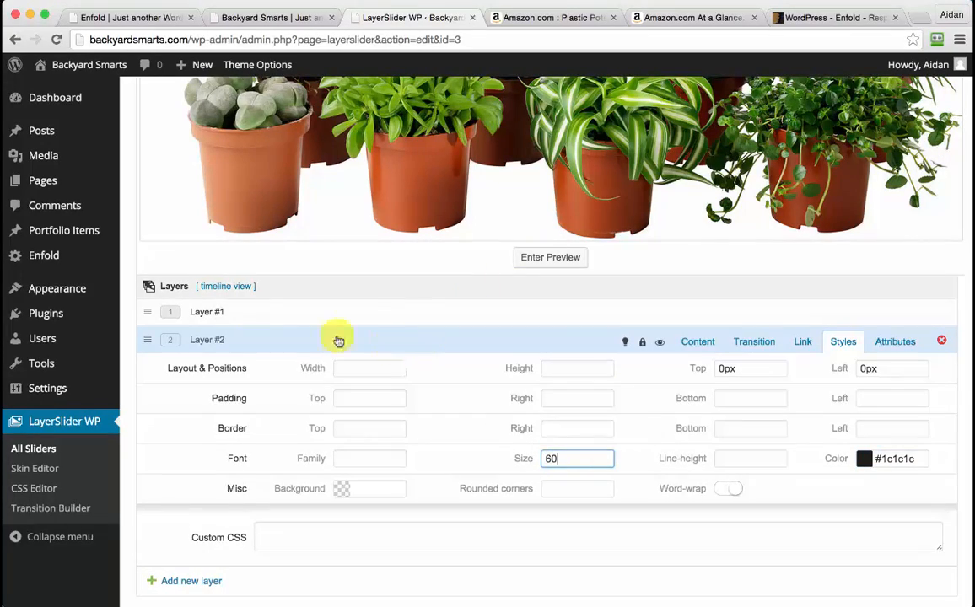
{"action": "scroll", "coordinate": [398, 322], "scroll_direction": "up", "scroll_amount": 5}
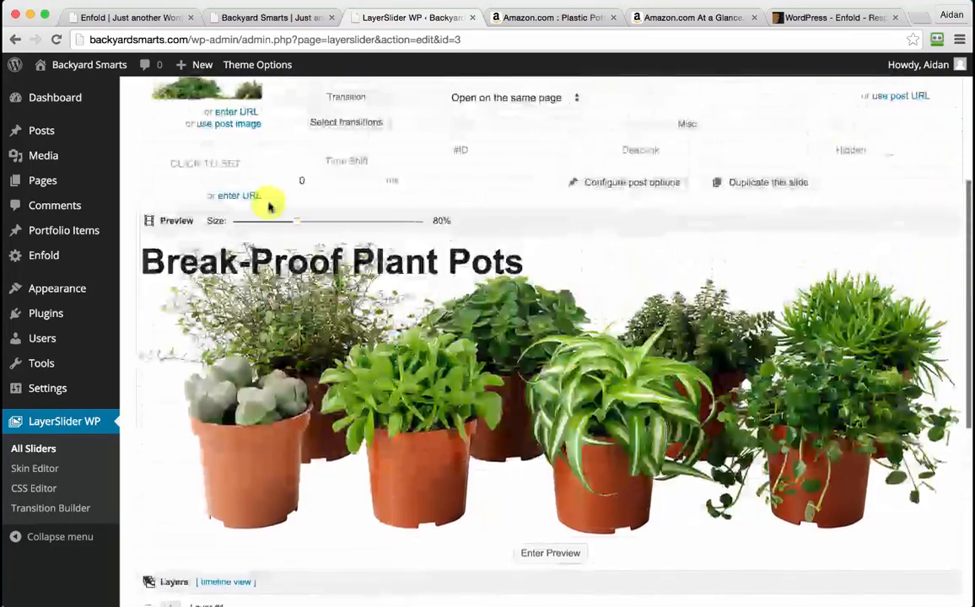
{"action": "scroll", "coordinate": [267, 242], "scroll_direction": "up", "scroll_amount": 3}
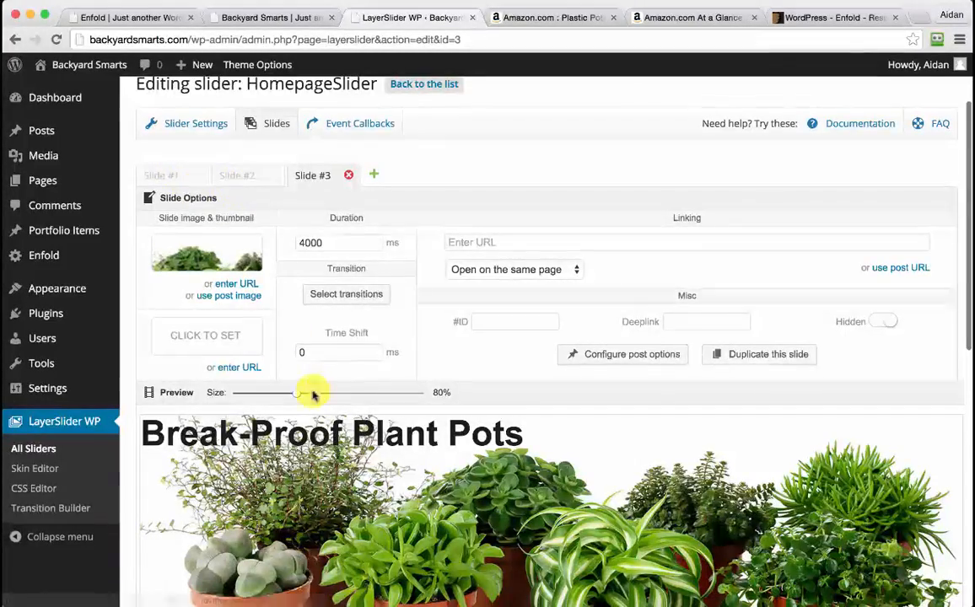
{"action": "scroll", "coordinate": [312, 394], "scroll_direction": "down", "scroll_amount": 5}
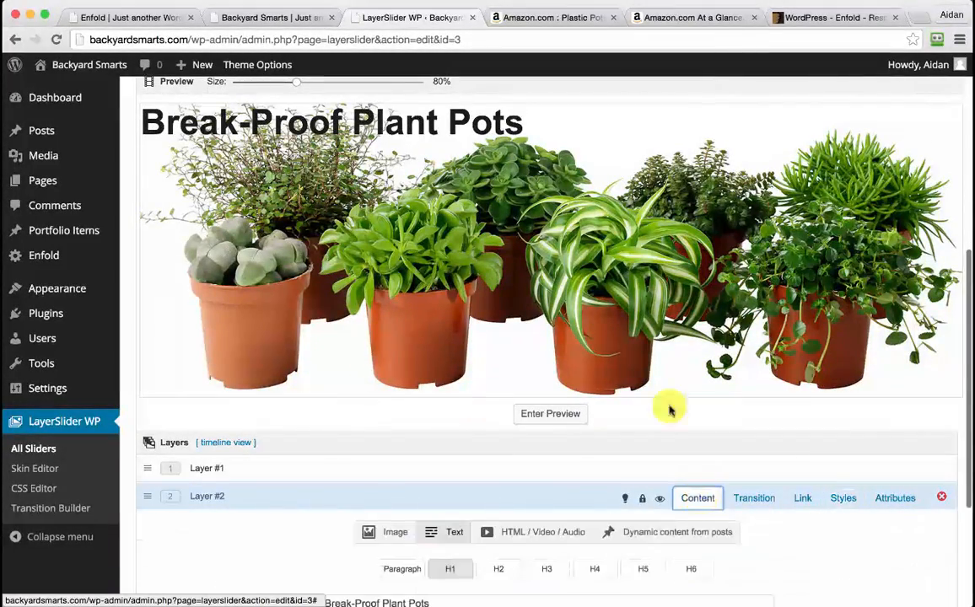
Drag the Break-Proof Plant Pots title to the right and save the slider
{"action": "left_click_drag", "start_coordinate": [458, 121], "coordinate": [736, 120]}
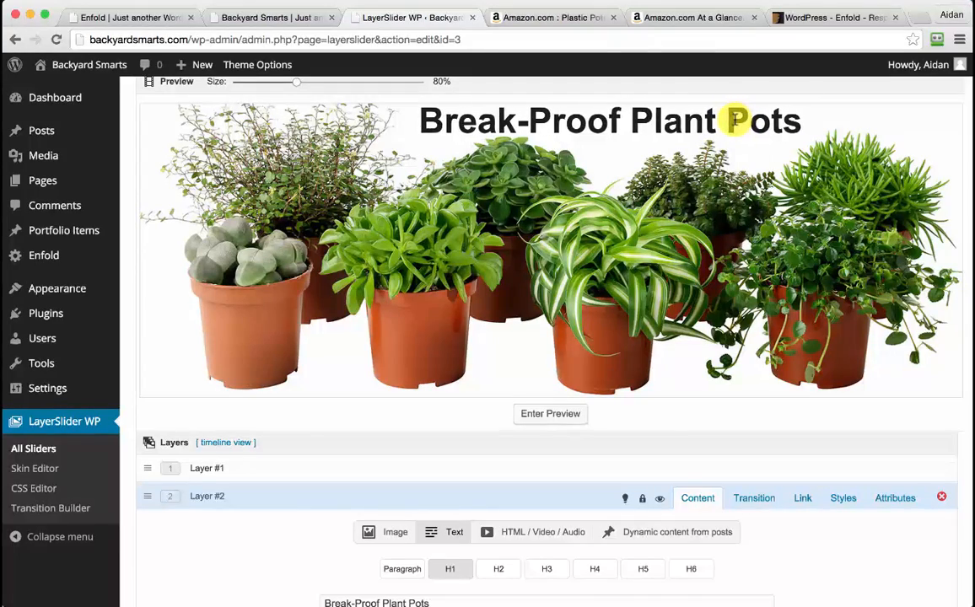
{"action": "scroll", "coordinate": [735, 123], "scroll_direction": "up", "scroll_amount": 1}
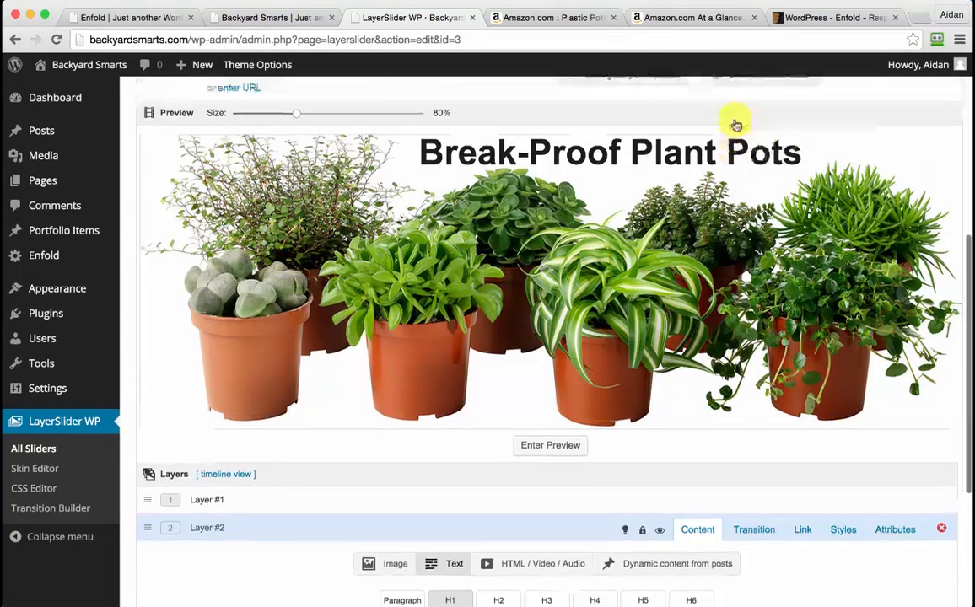
{"action": "scroll", "coordinate": [735, 124], "scroll_direction": "down", "scroll_amount": 4}
{"action": "left_click", "coordinate": [198, 549]}
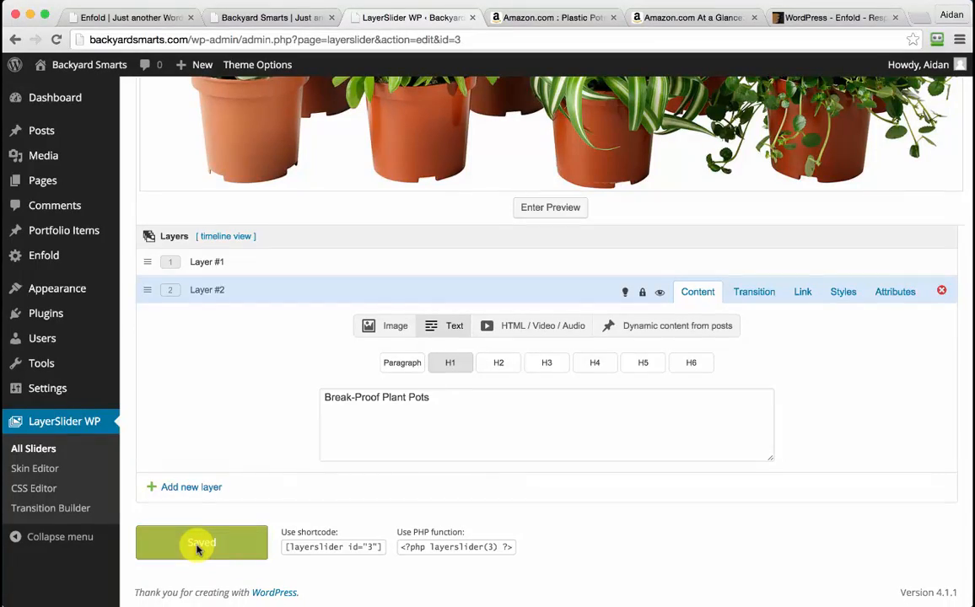
{"action": "scroll", "coordinate": [194, 536], "scroll_direction": "up", "scroll_amount": 5}
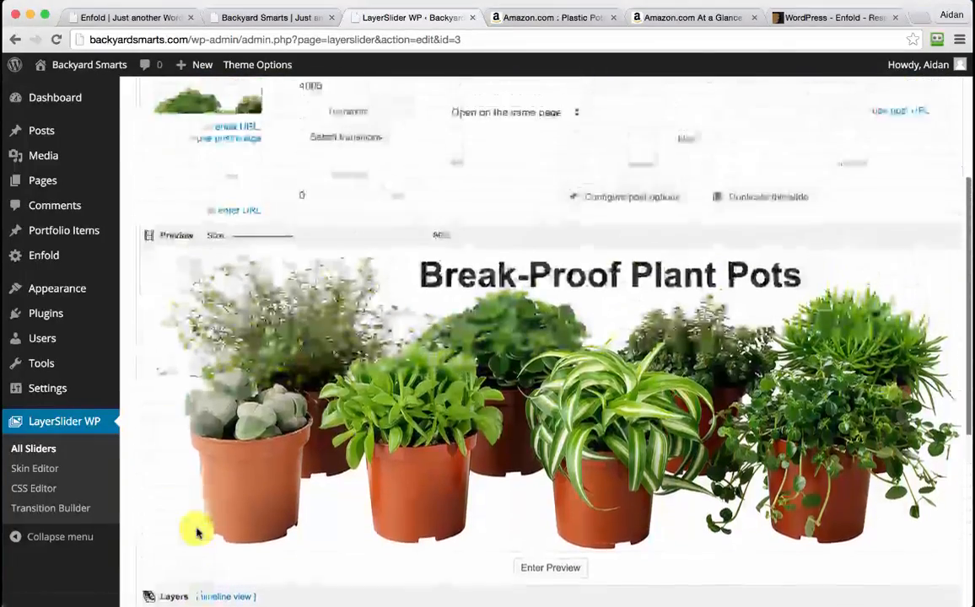
{"action": "scroll", "coordinate": [196, 531], "scroll_direction": "up", "scroll_amount": 3}
{"action": "scroll", "coordinate": [195, 529], "scroll_direction": "down", "scroll_amount": 5}
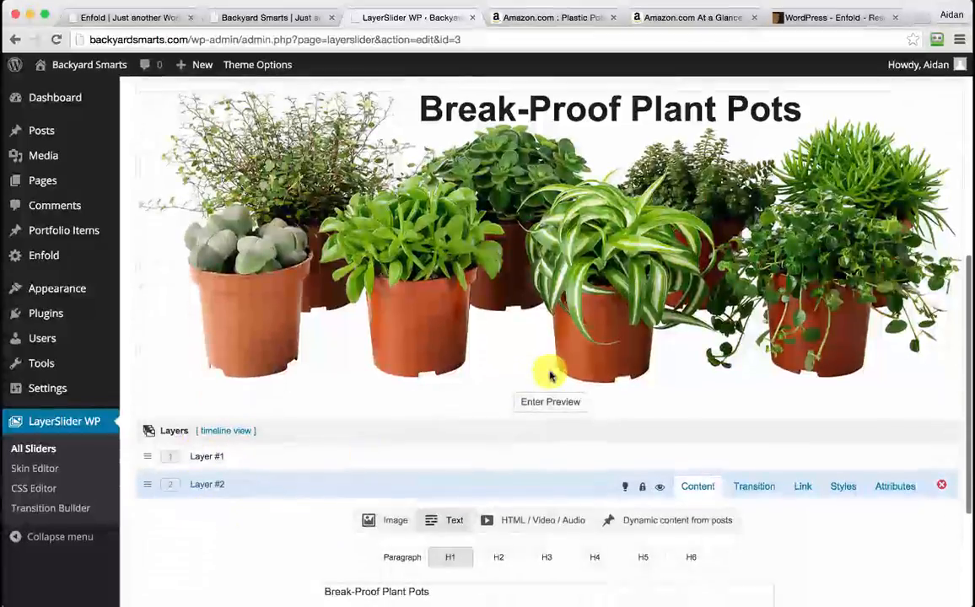
Play and then stop the slide's animation preview
{"action": "left_click", "coordinate": [560, 407]}
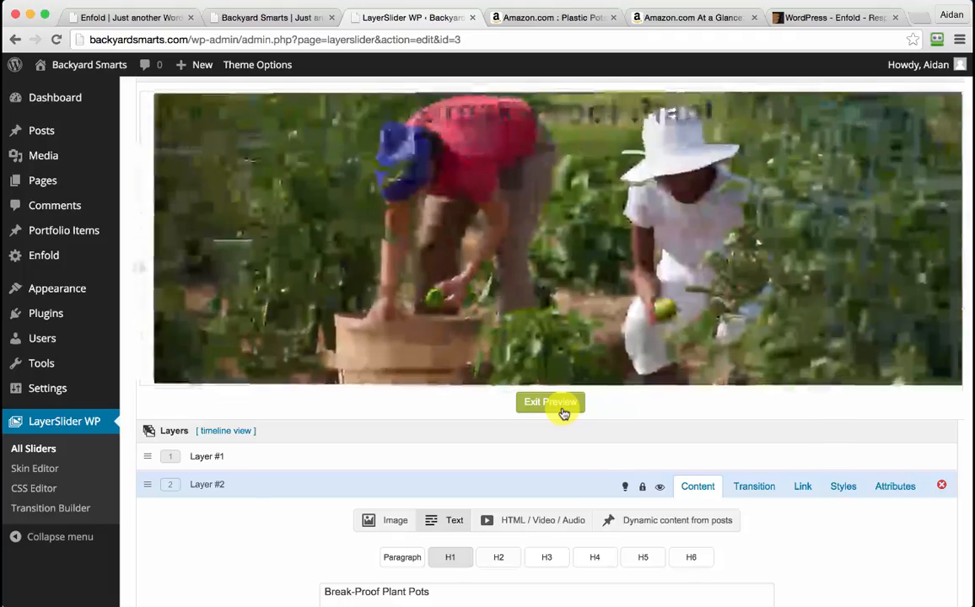
{"action": "left_click", "coordinate": [560, 408]}
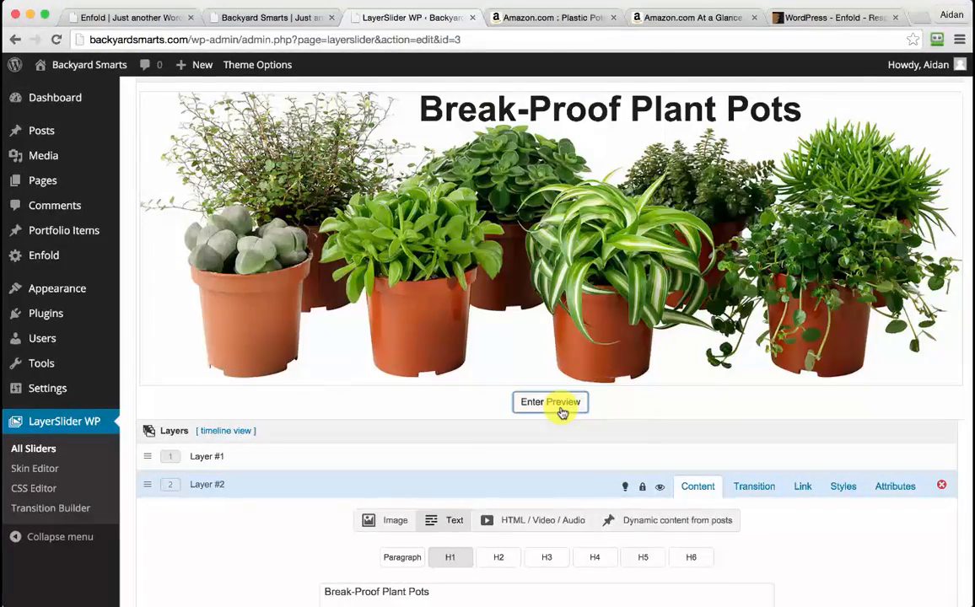
{"action": "mouse_move", "coordinate": [46, 187]}
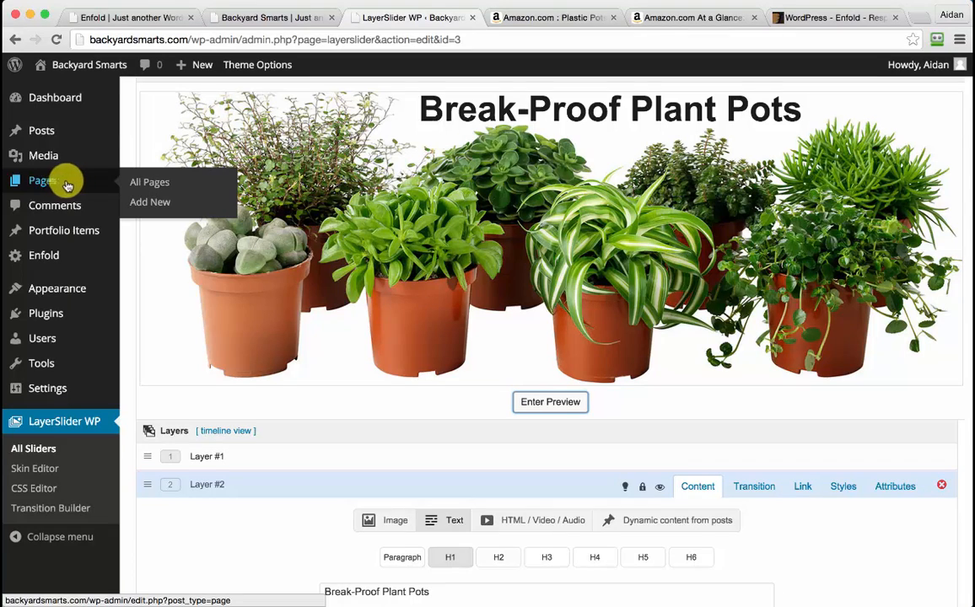
Add a new page titled 'Backyard Smarts', dismiss both tips, and use the Avia Layout Builder
{"action": "left_click", "coordinate": [148, 205]}
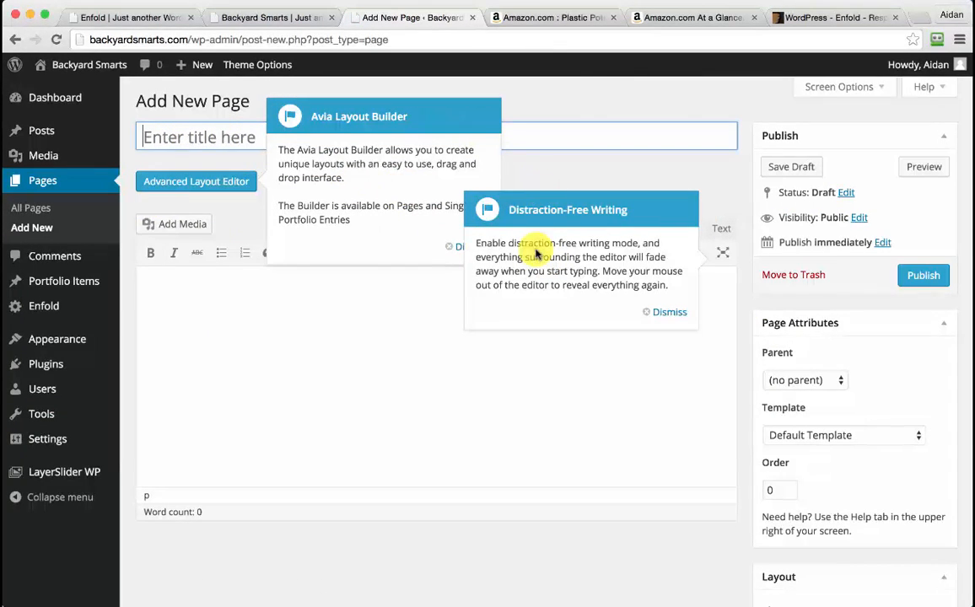
{"action": "left_click", "coordinate": [670, 313]}
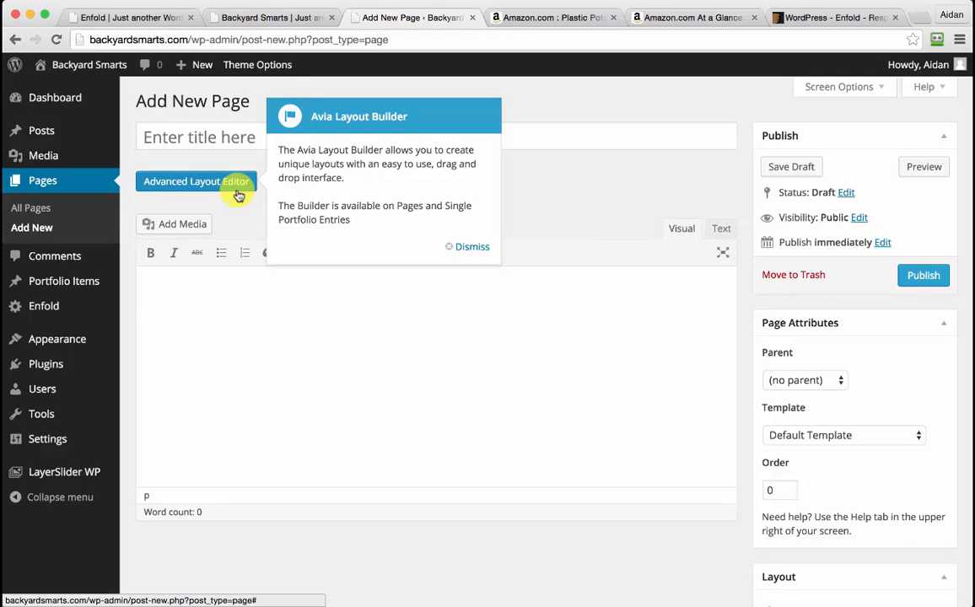
{"action": "left_click", "coordinate": [474, 247]}
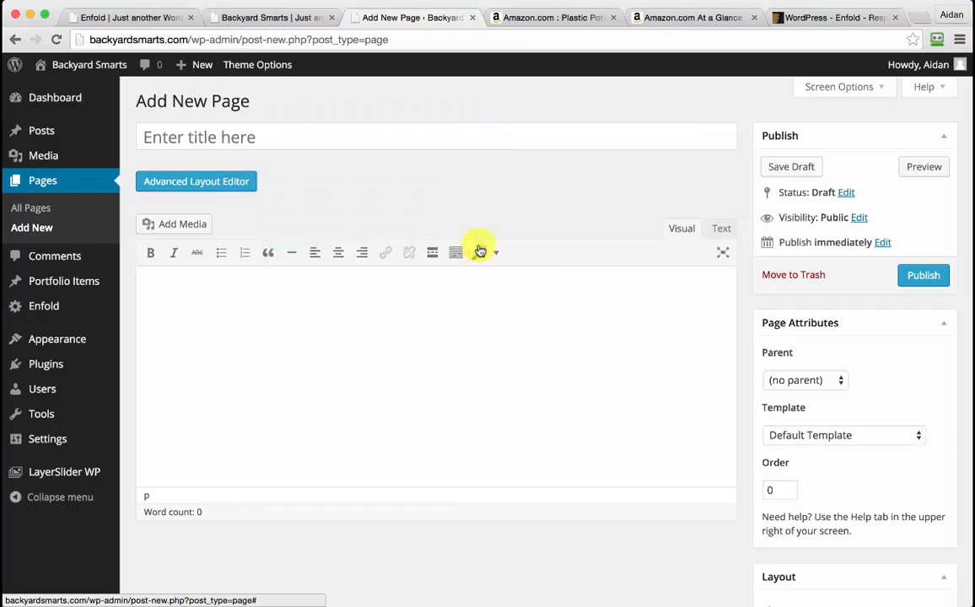
{"action": "left_click", "coordinate": [299, 135]}
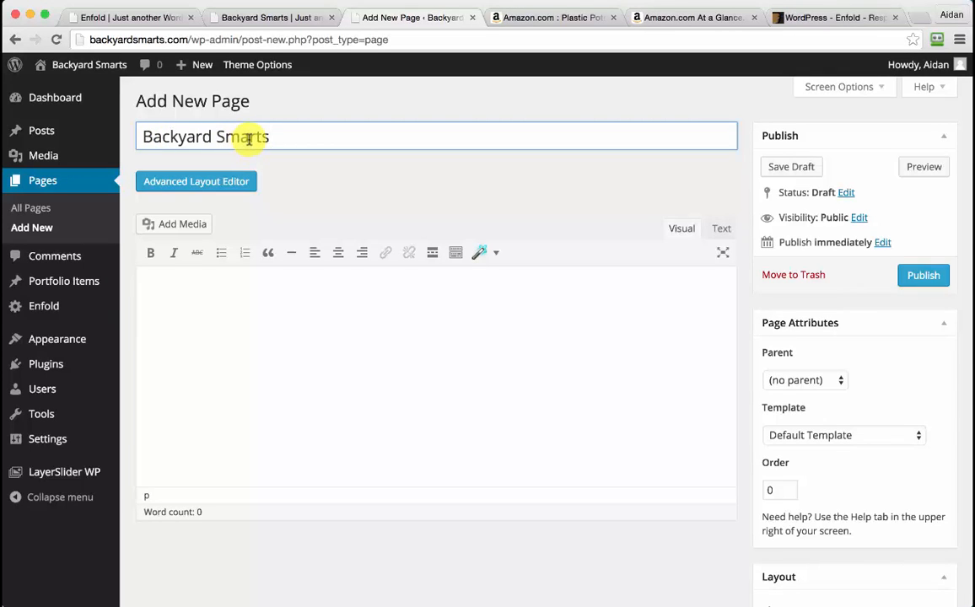
{"action": "left_click", "coordinate": [219, 182]}
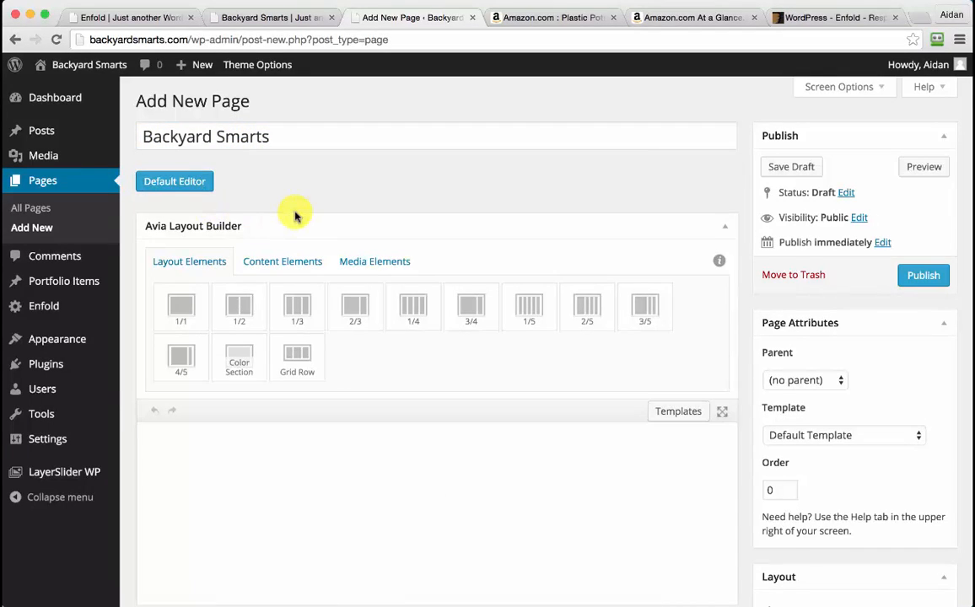
Browse the element tabs and remove the trial half-width and full-width columns
{"action": "scroll", "coordinate": [291, 211], "scroll_direction": "down", "scroll_amount": 3}
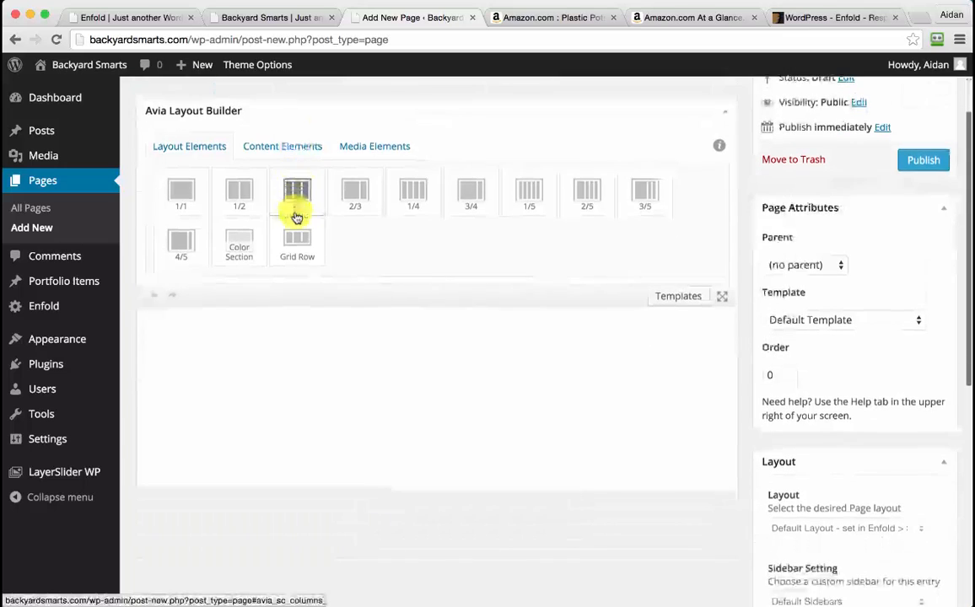
{"action": "left_click", "coordinate": [279, 147]}
{"action": "left_click", "coordinate": [372, 153]}
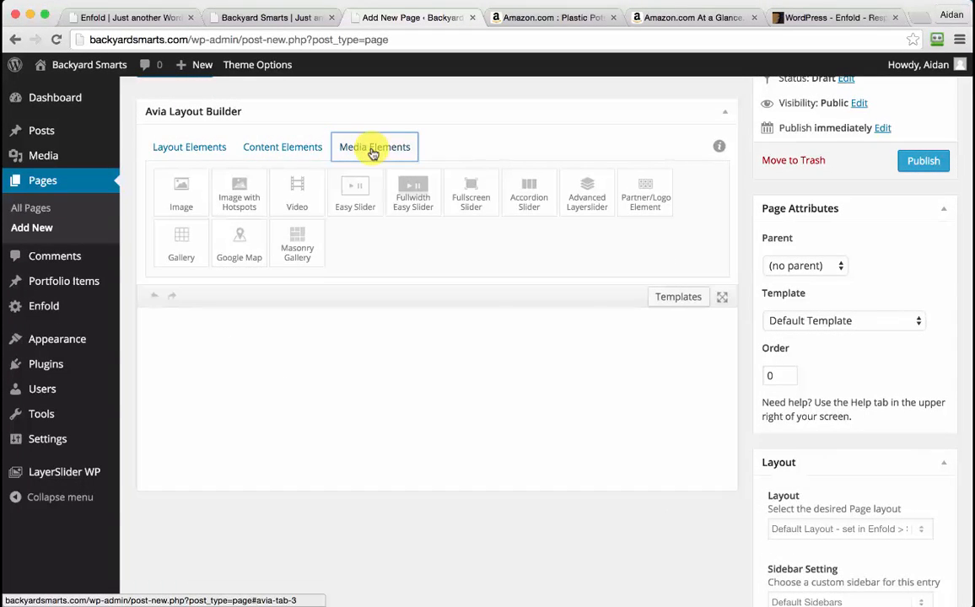
{"action": "left_click", "coordinate": [190, 150]}
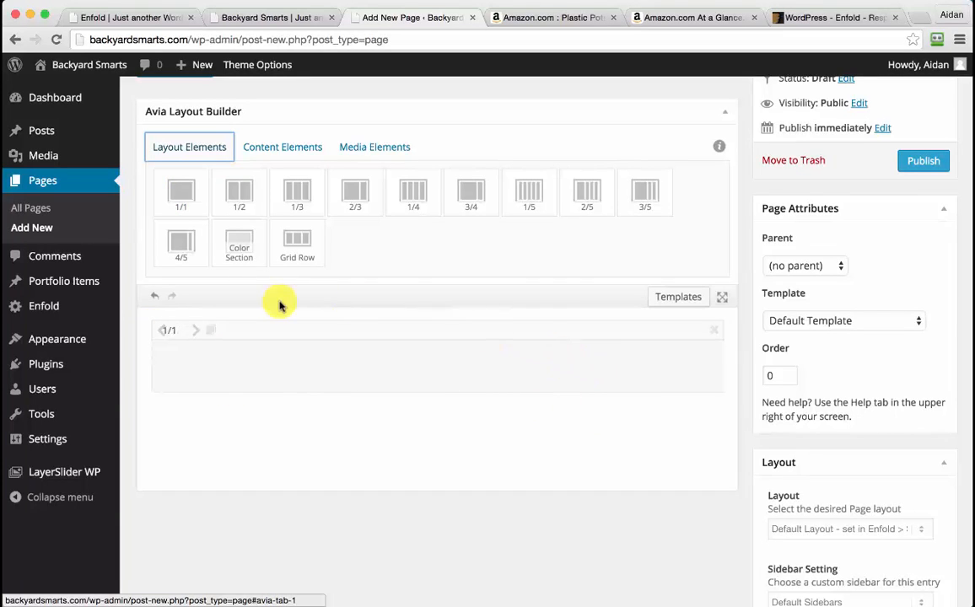
{"action": "left_click", "coordinate": [239, 192]}
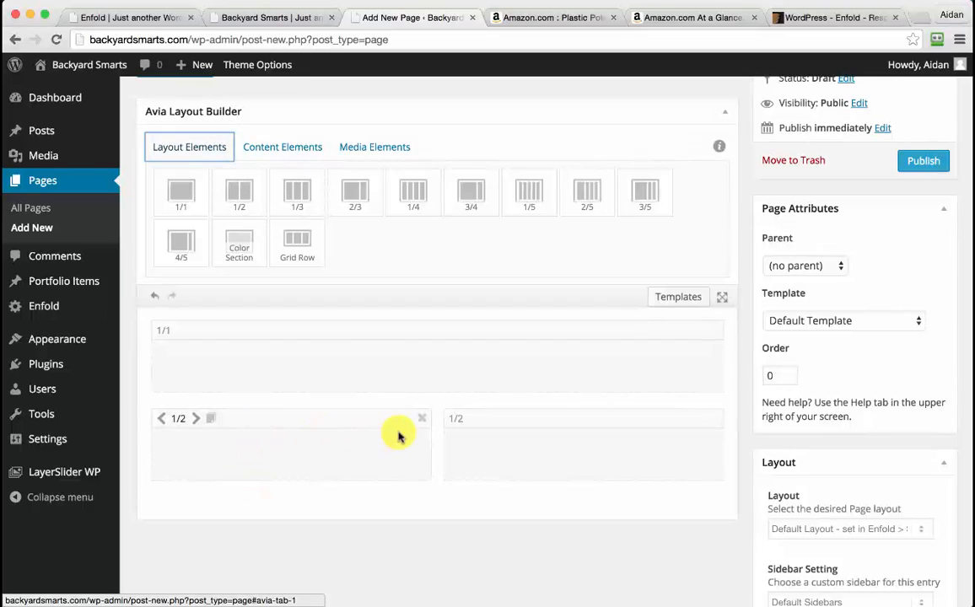
{"action": "left_click", "coordinate": [423, 420]}
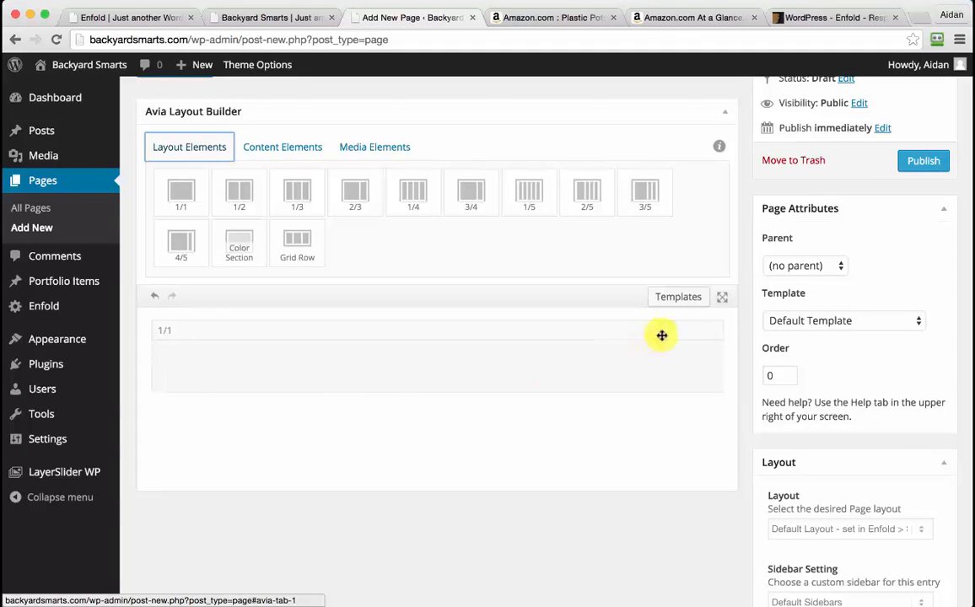
{"action": "left_click", "coordinate": [716, 330]}
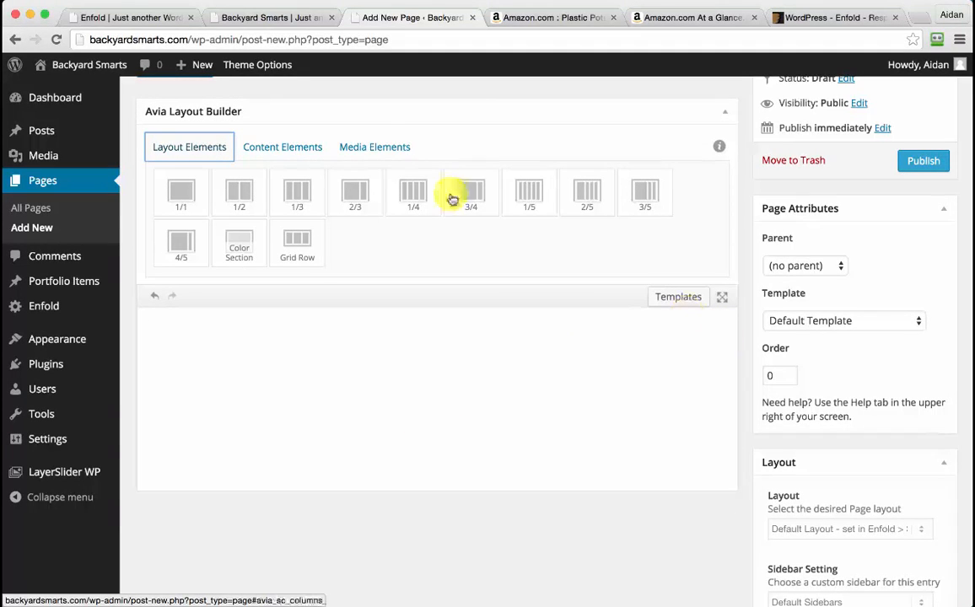
Place an Advanced Layerslider element set to HomepageSlider on the page
{"action": "left_click", "coordinate": [374, 148]}
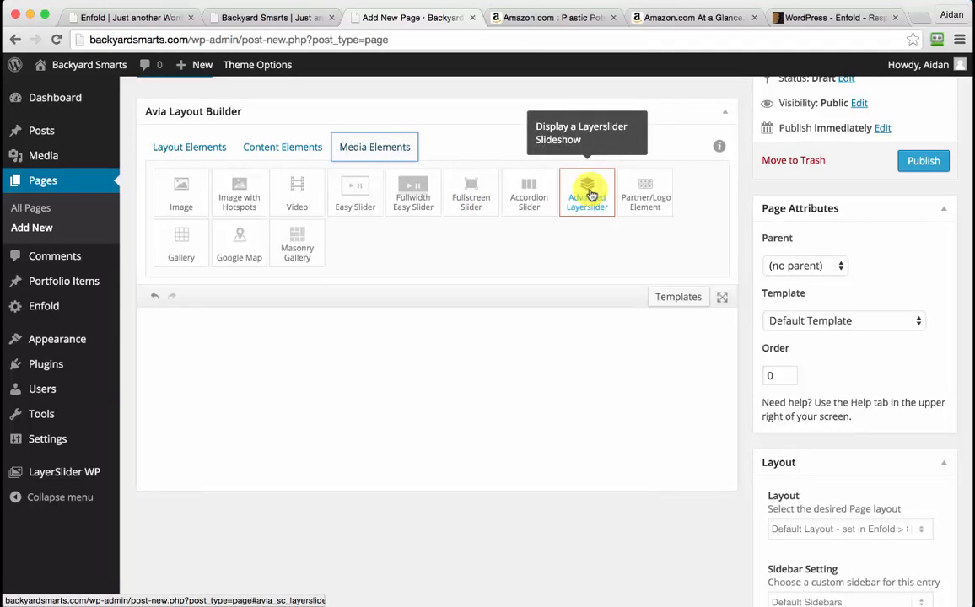
{"action": "left_click_drag", "start_coordinate": [582, 192], "coordinate": [506, 363]}
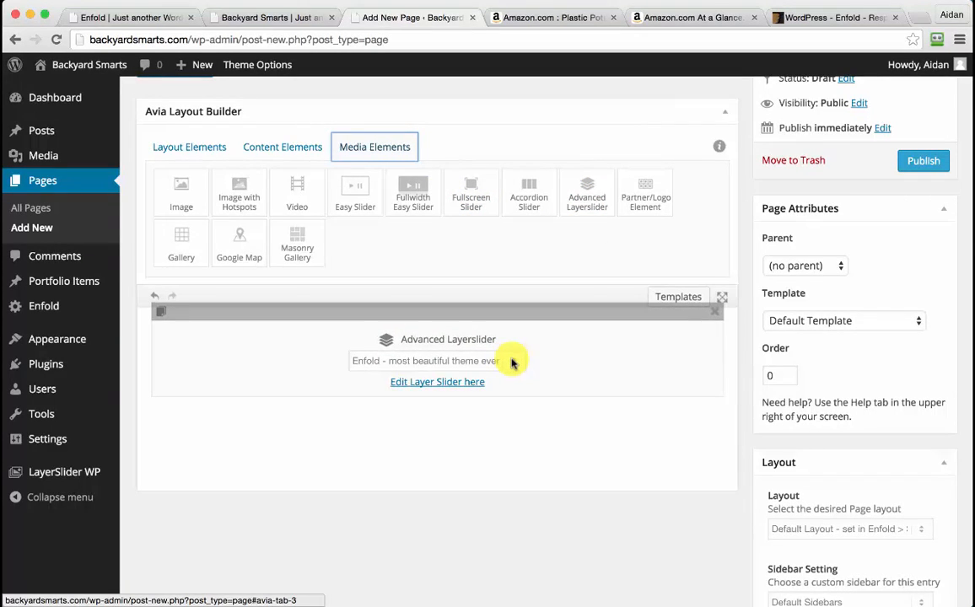
{"action": "left_click", "coordinate": [511, 362]}
{"action": "left_click", "coordinate": [447, 387]}
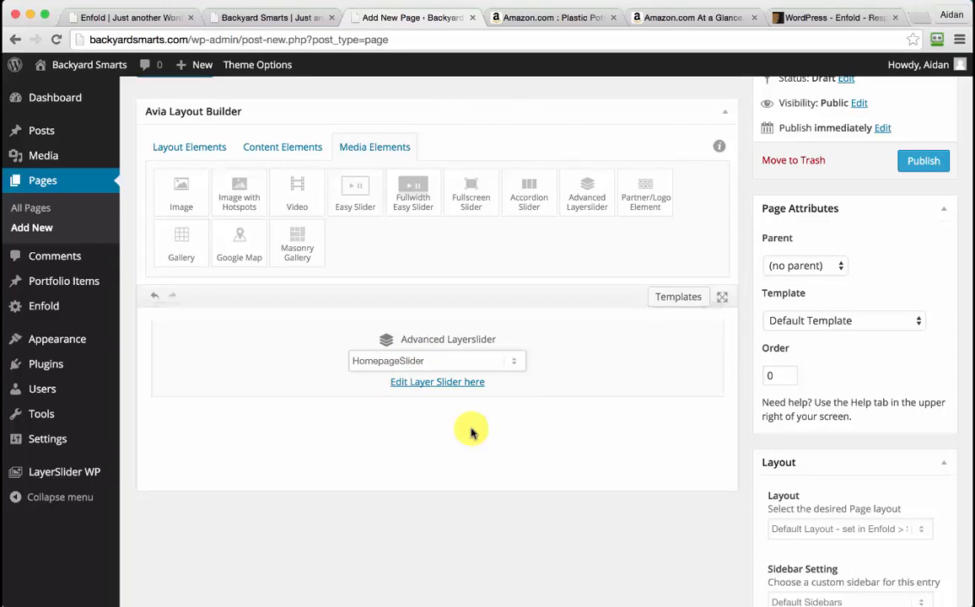
Add a 1/1 column below the slider and drag a Text Block into it
{"action": "left_click", "coordinate": [208, 151]}
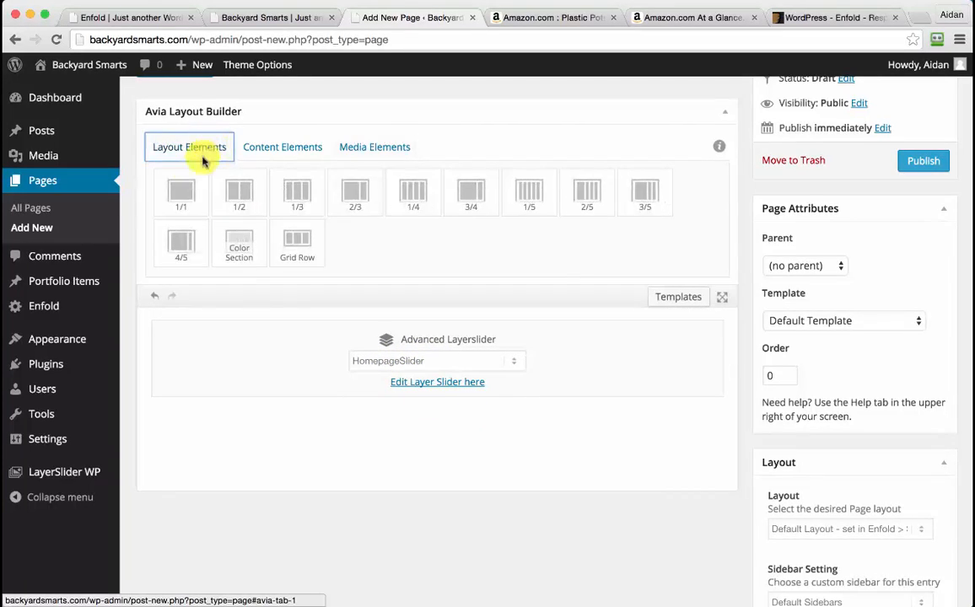
{"action": "left_click", "coordinate": [187, 193]}
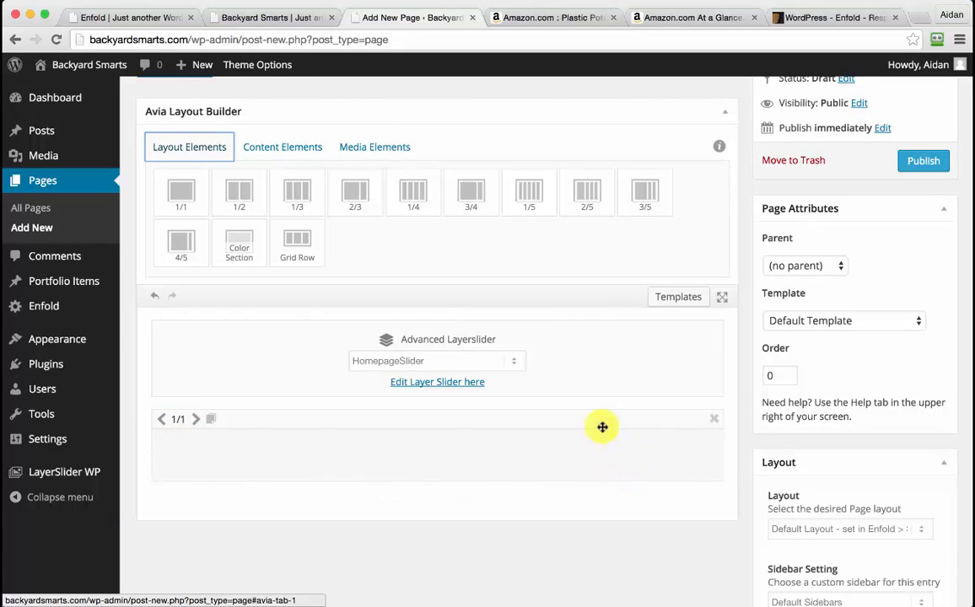
{"action": "left_click", "coordinate": [279, 151]}
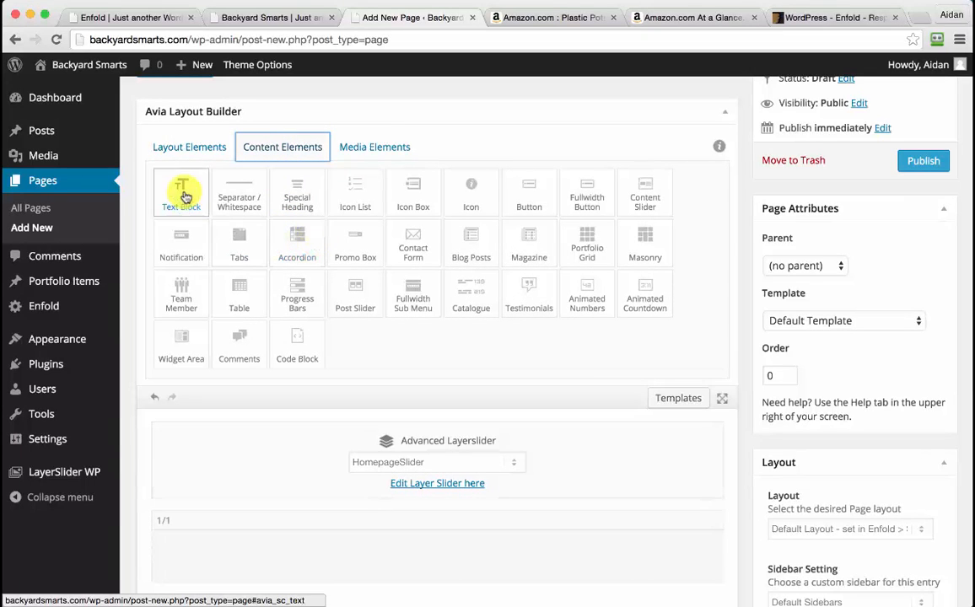
{"action": "left_click_drag", "start_coordinate": [179, 196], "coordinate": [274, 544]}
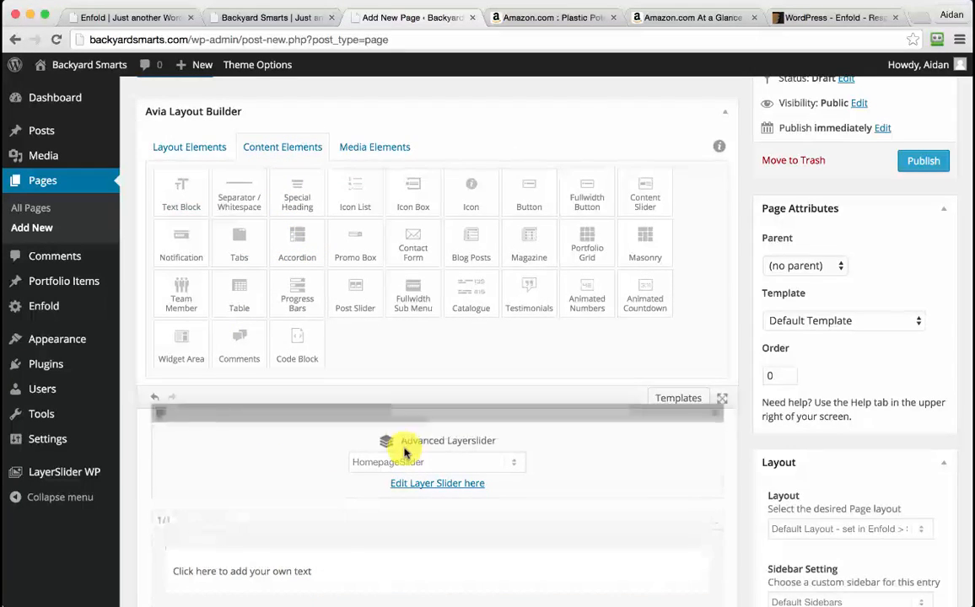
{"action": "scroll", "coordinate": [403, 447], "scroll_direction": "down", "scroll_amount": 2}
{"action": "scroll", "coordinate": [405, 450], "scroll_direction": "up", "scroll_amount": 1}
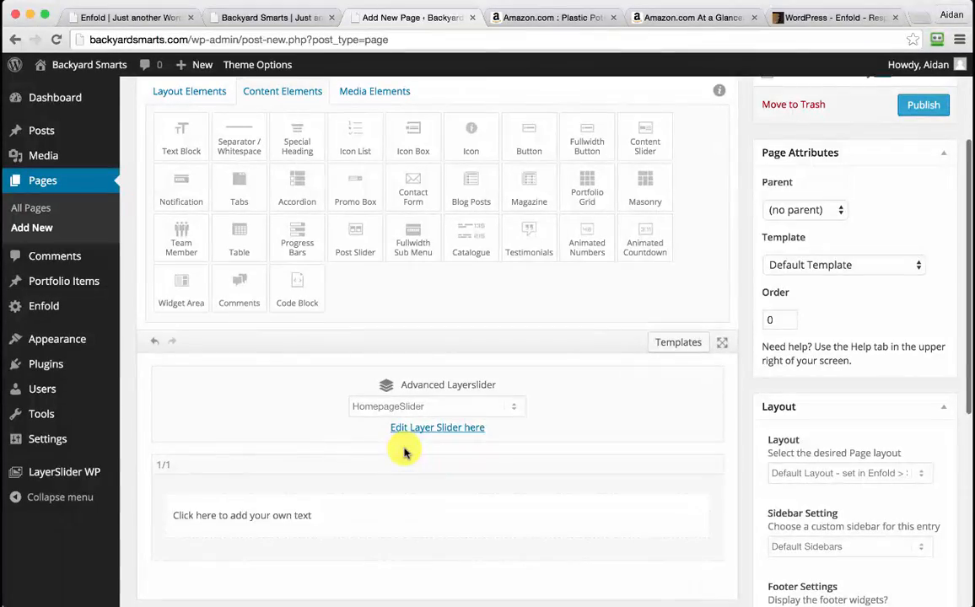
Review the live Backyard Smarts site as a layout reference
{"action": "left_click", "coordinate": [143, 18]}
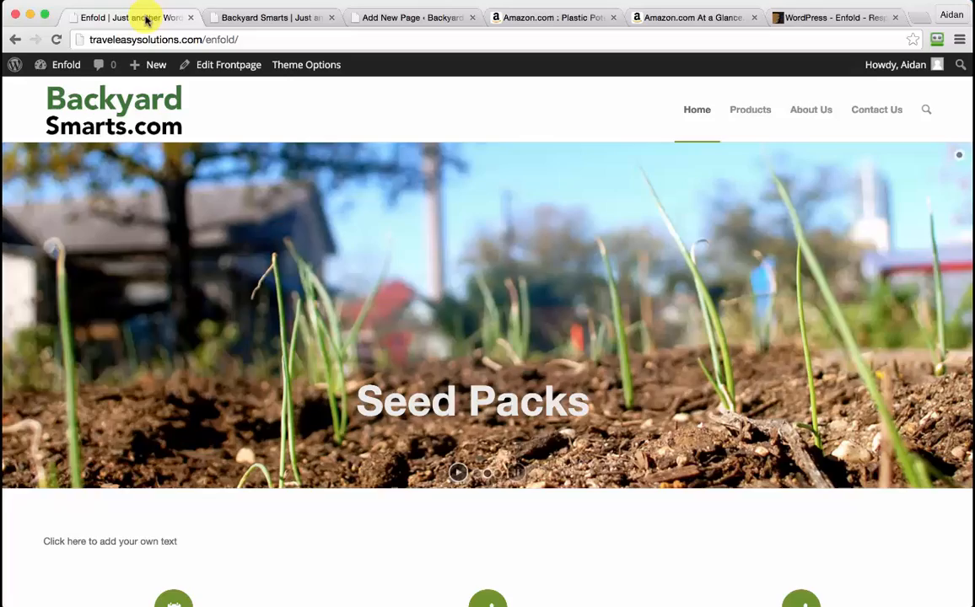
{"action": "scroll", "coordinate": [427, 378], "scroll_direction": "down", "scroll_amount": 5}
{"action": "scroll", "coordinate": [428, 378], "scroll_direction": "down", "scroll_amount": 3}
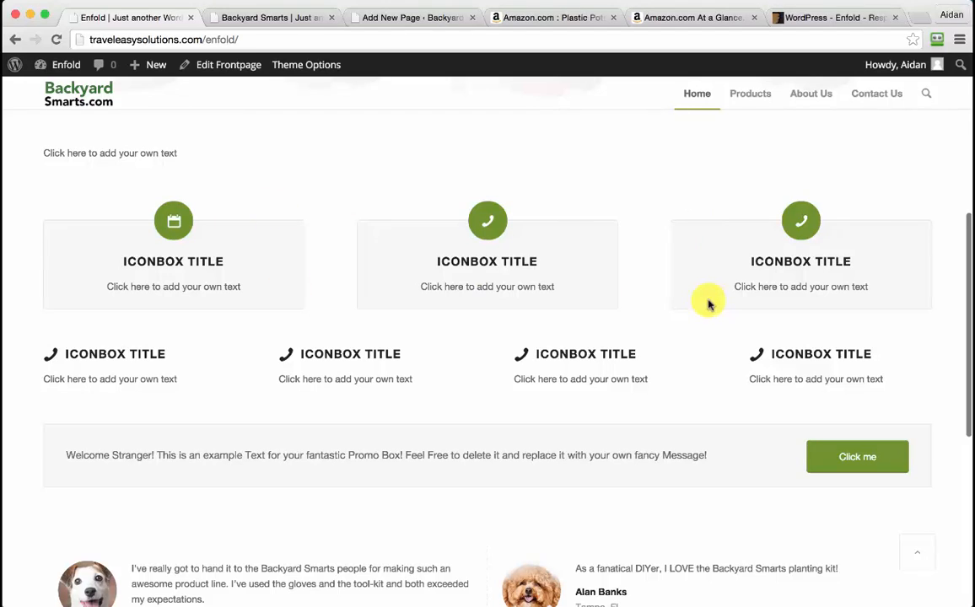
{"action": "left_click", "coordinate": [403, 18]}
{"action": "scroll", "coordinate": [240, 137], "scroll_direction": "up", "scroll_amount": 1}
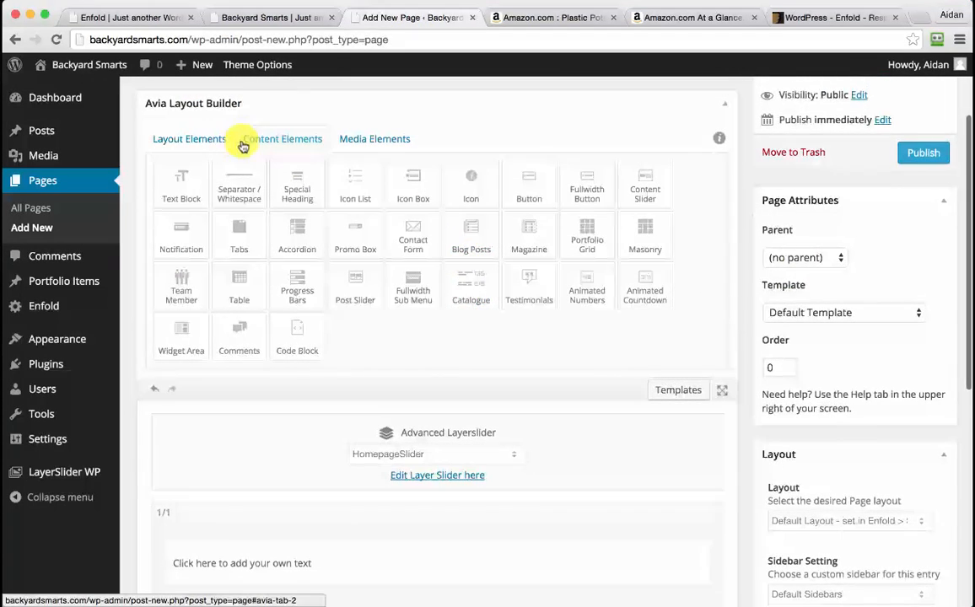
Add a row of three 1/3 columns below the text block
{"action": "left_click", "coordinate": [203, 138]}
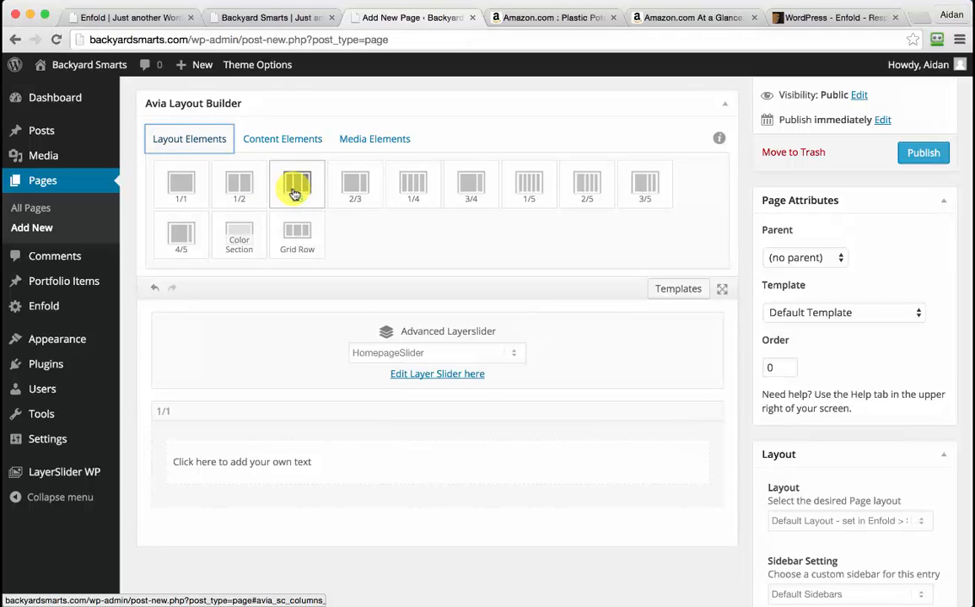
{"action": "left_click_drag", "start_coordinate": [295, 194], "coordinate": [211, 544]}
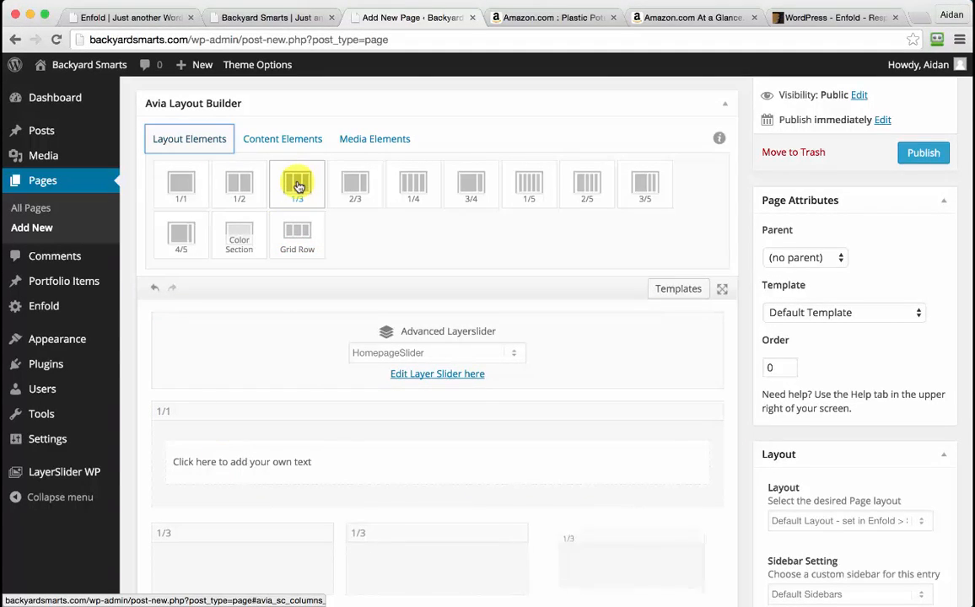
{"action": "scroll", "coordinate": [488, 450], "scroll_direction": "down", "scroll_amount": 2}
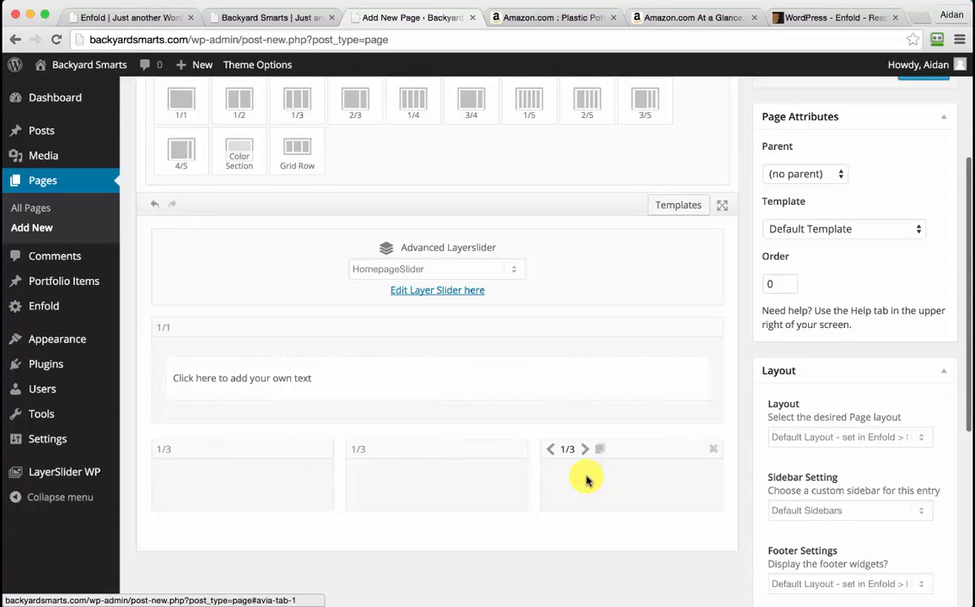
{"action": "scroll", "coordinate": [587, 480], "scroll_direction": "up", "scroll_amount": 2}
Add Icon Boxes and drag one into each of the three one-third columns
{"action": "left_click", "coordinate": [293, 115]}
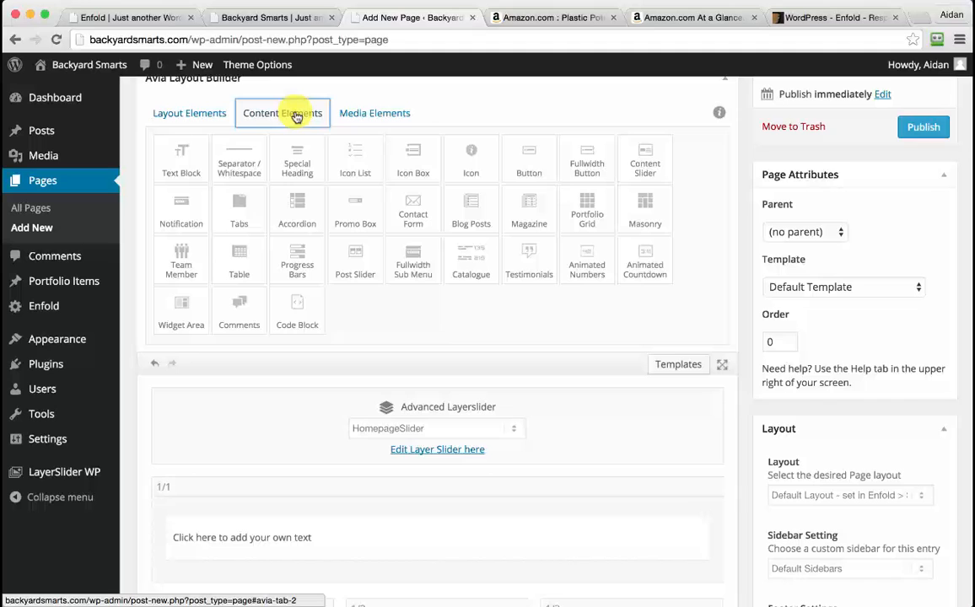
{"action": "left_click", "coordinate": [413, 154]}
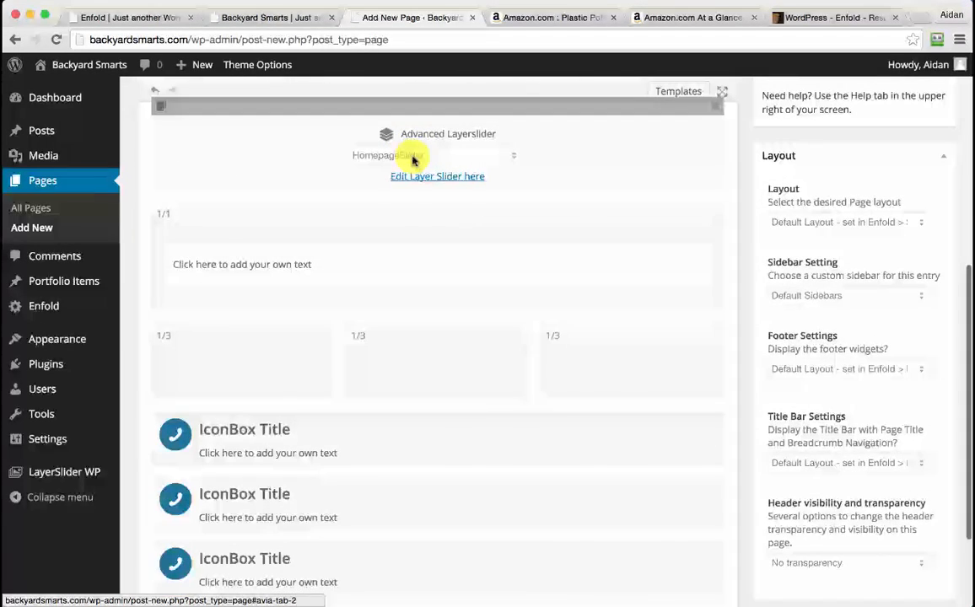
{"action": "left_click_drag", "start_coordinate": [239, 406], "coordinate": [222, 372]}
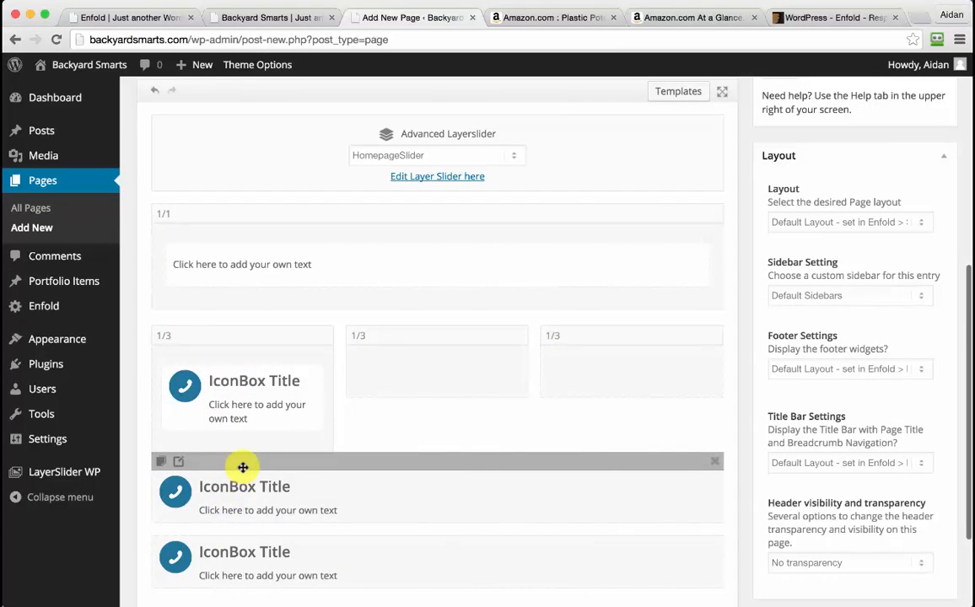
{"action": "left_click_drag", "start_coordinate": [243, 467], "coordinate": [395, 367]}
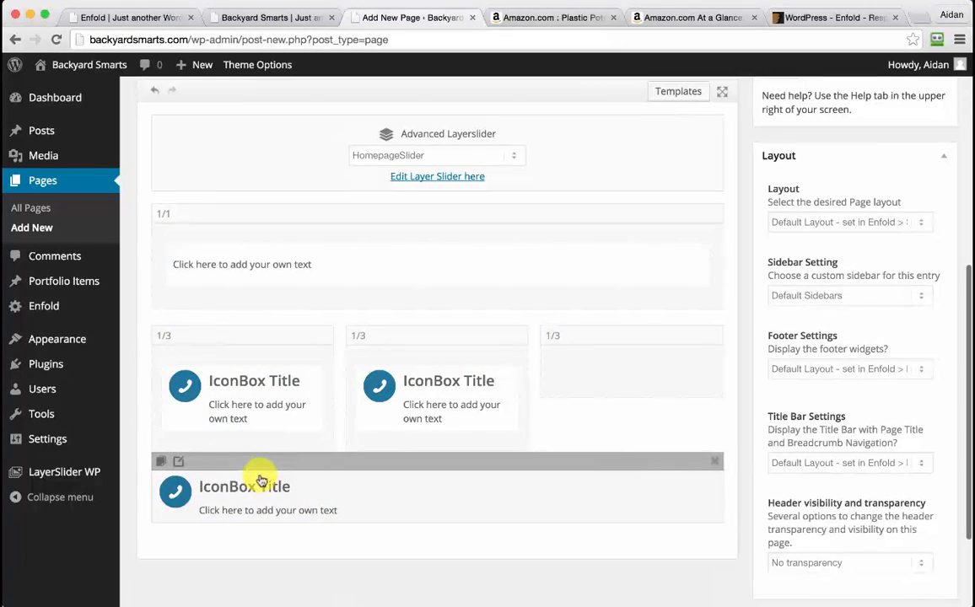
{"action": "left_click_drag", "start_coordinate": [262, 467], "coordinate": [588, 376]}
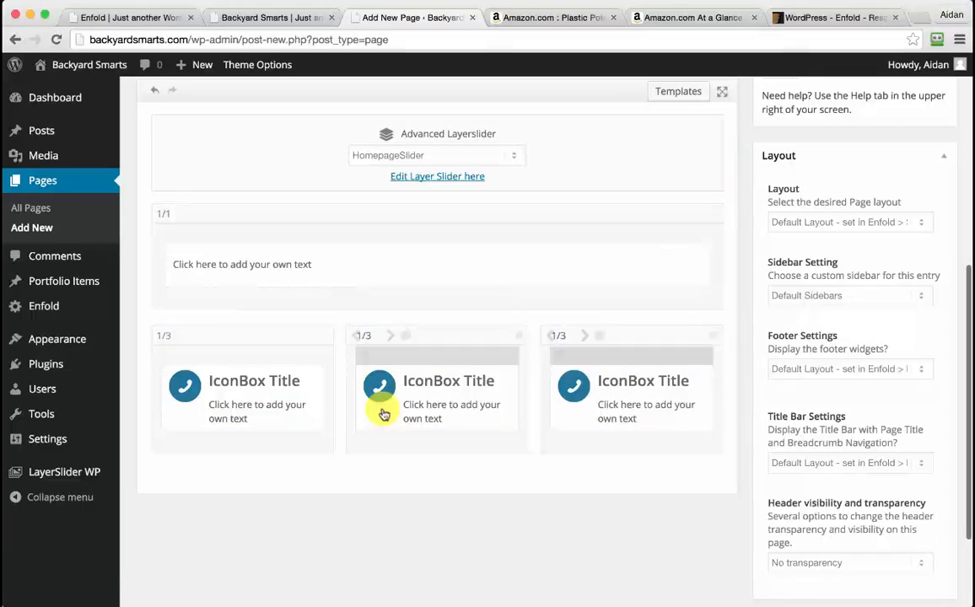
{"action": "scroll", "coordinate": [558, 388], "scroll_direction": "up", "scroll_amount": 2}
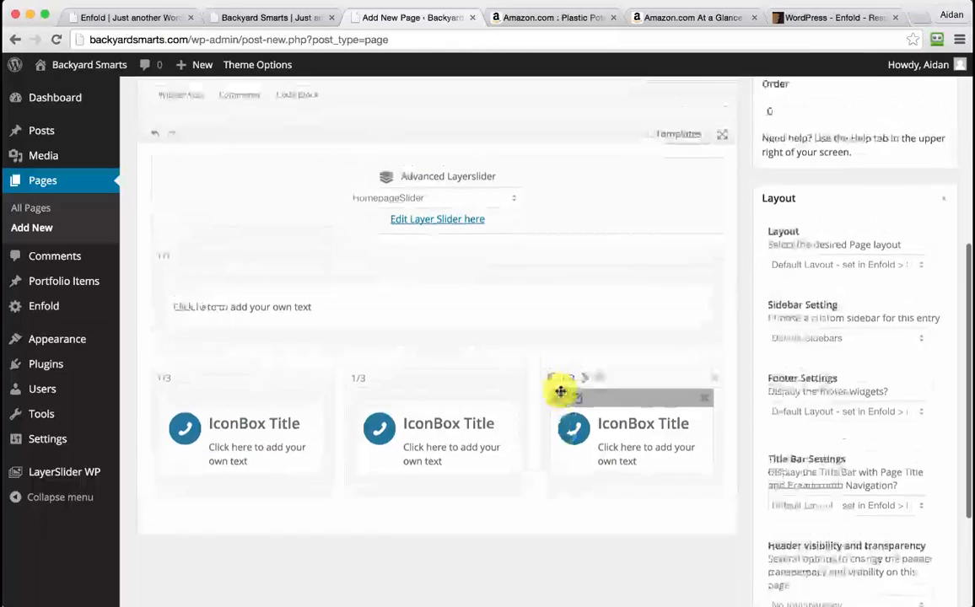
Compare the page against the live site's layout
{"action": "left_click", "coordinate": [137, 18]}
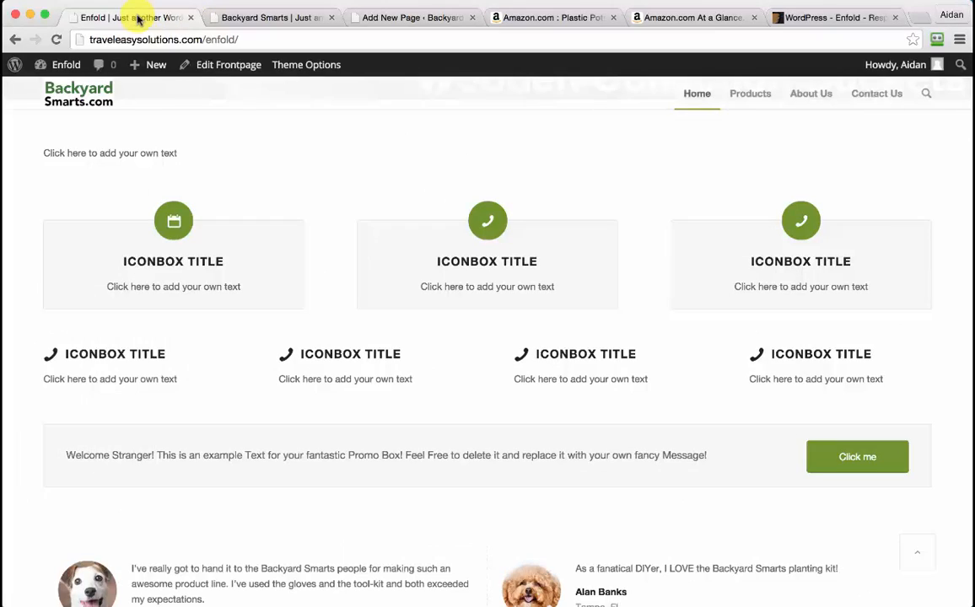
{"action": "scroll", "coordinate": [436, 352], "scroll_direction": "down", "scroll_amount": 3}
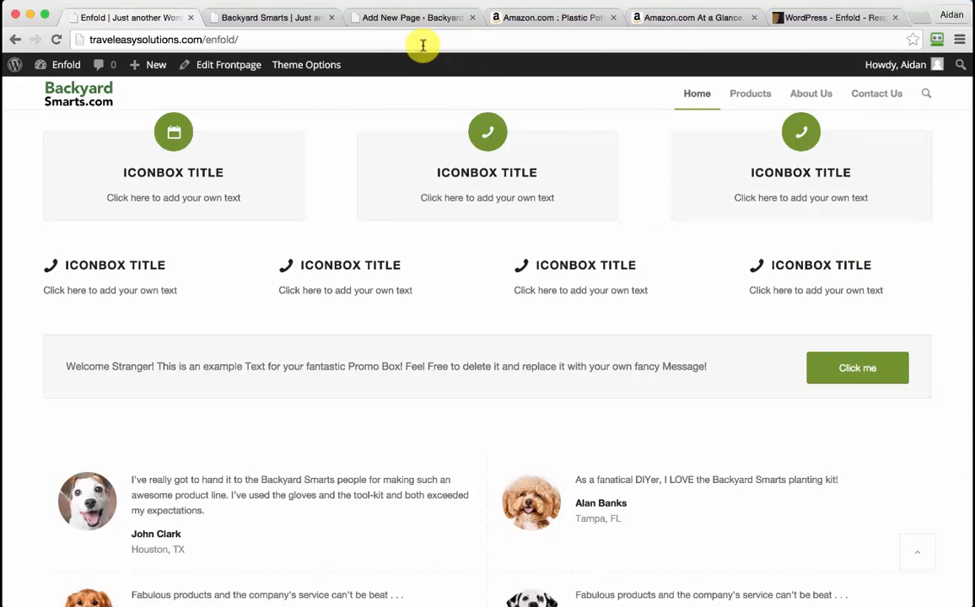
{"action": "left_click", "coordinate": [395, 19]}
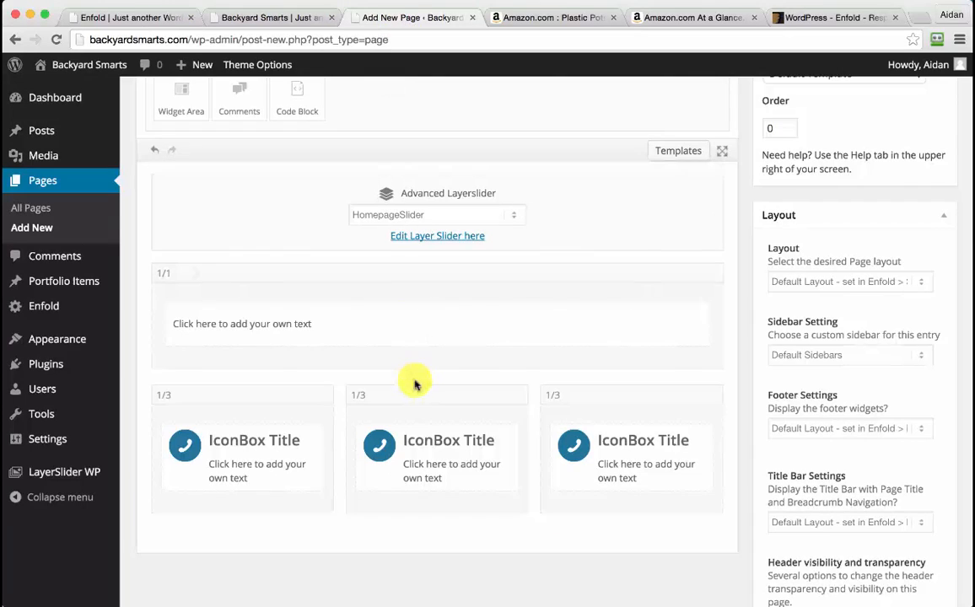
{"action": "scroll", "coordinate": [414, 385], "scroll_direction": "up", "scroll_amount": 5}
{"action": "scroll", "coordinate": [220, 139], "scroll_direction": "up", "scroll_amount": 1}
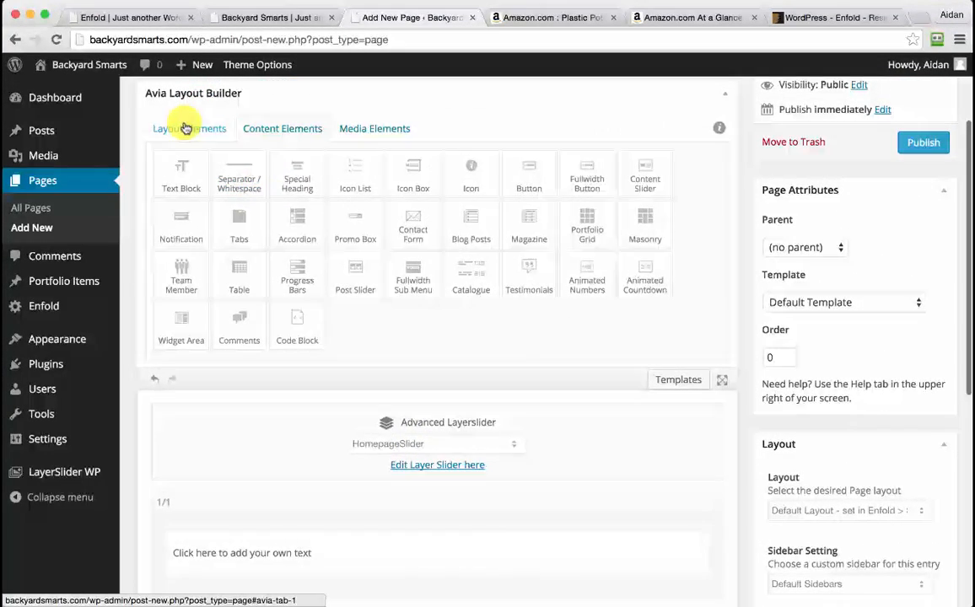
Drop Icon Box elements onto the page from Content Elements
{"action": "left_click", "coordinate": [185, 127]}
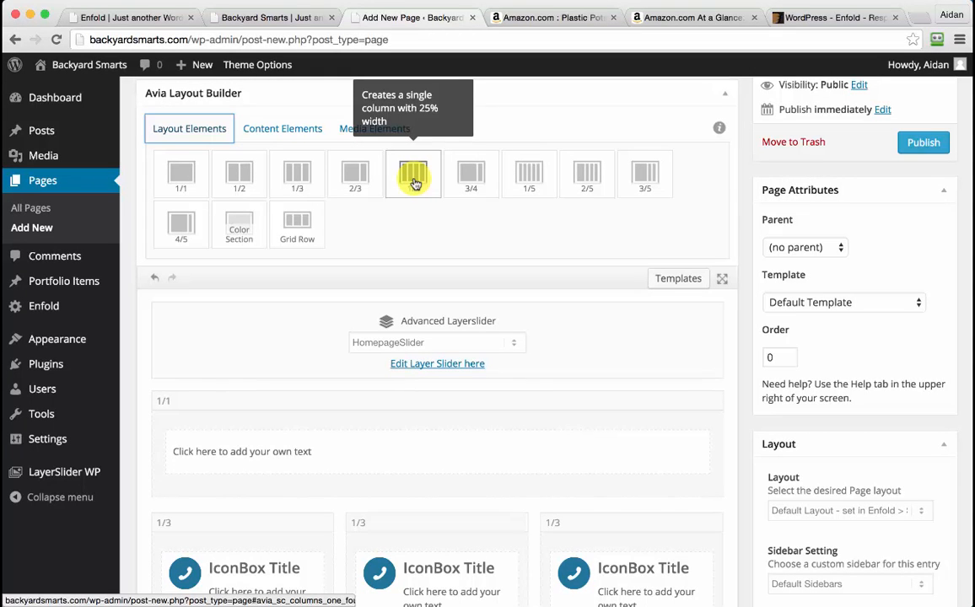
{"action": "scroll", "coordinate": [414, 181], "scroll_direction": "down", "scroll_amount": 6}
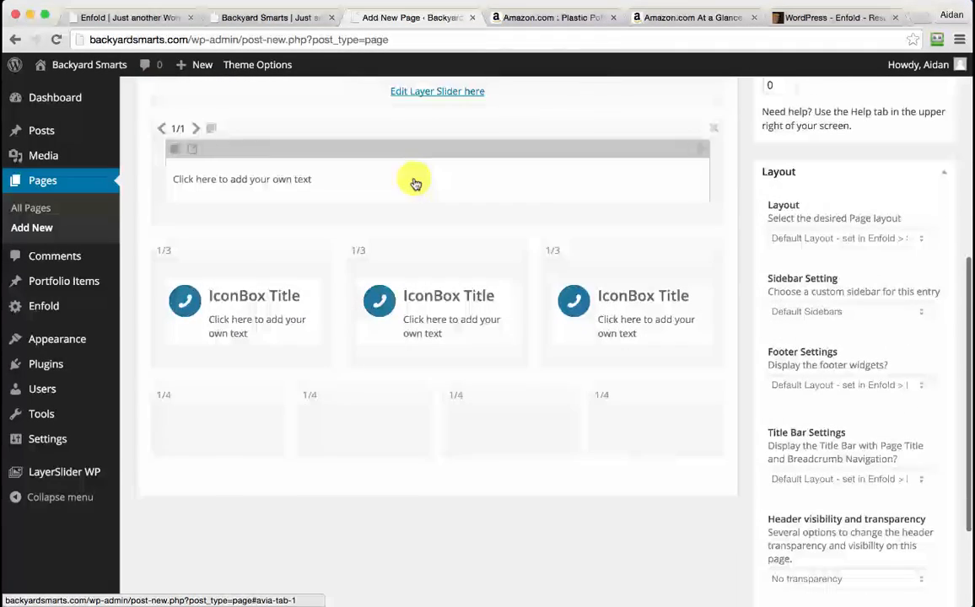
{"action": "scroll", "coordinate": [477, 446], "scroll_direction": "up", "scroll_amount": 6}
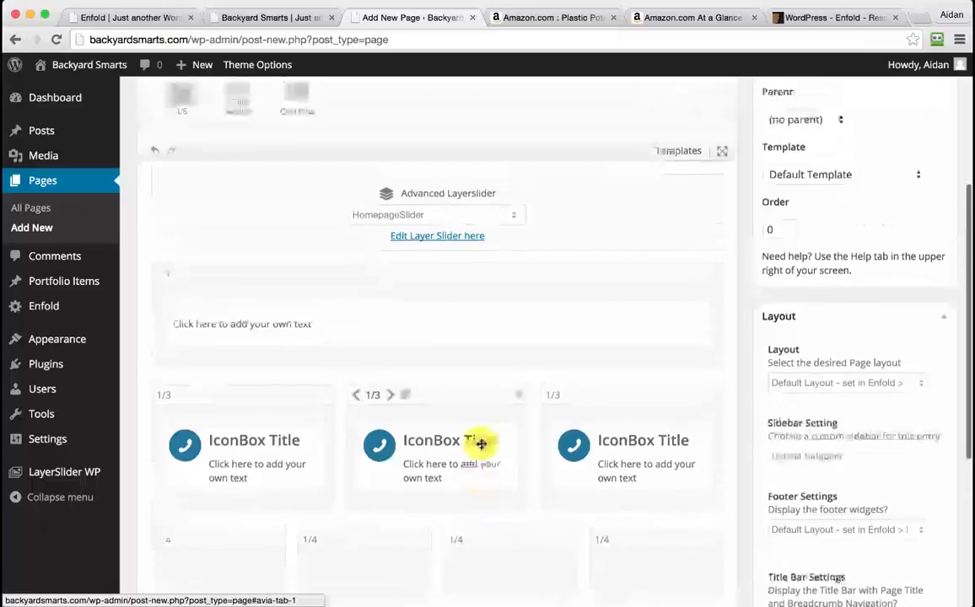
{"action": "left_click", "coordinate": [290, 135]}
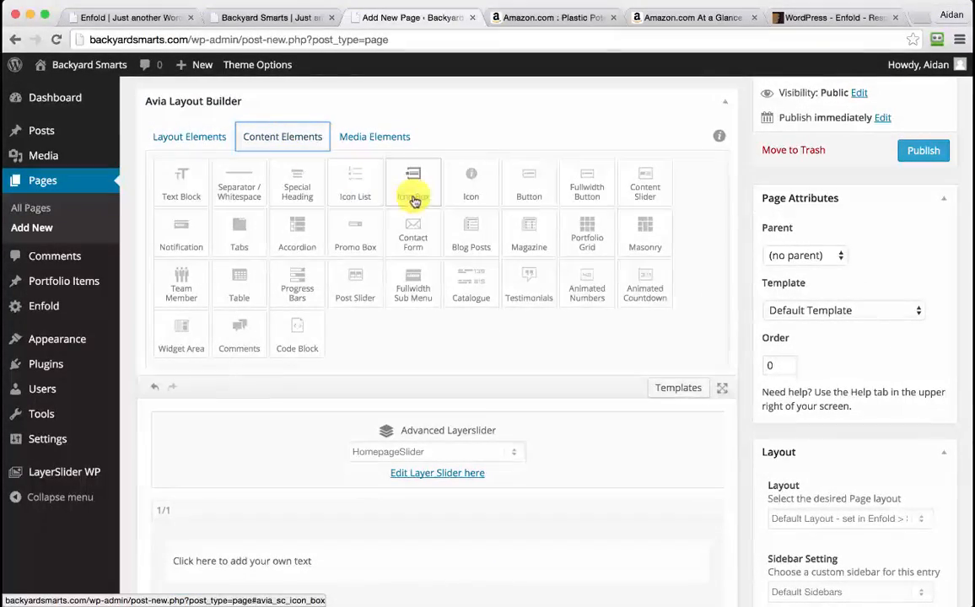
{"action": "left_click_drag", "start_coordinate": [426, 203], "coordinate": [224, 385]}
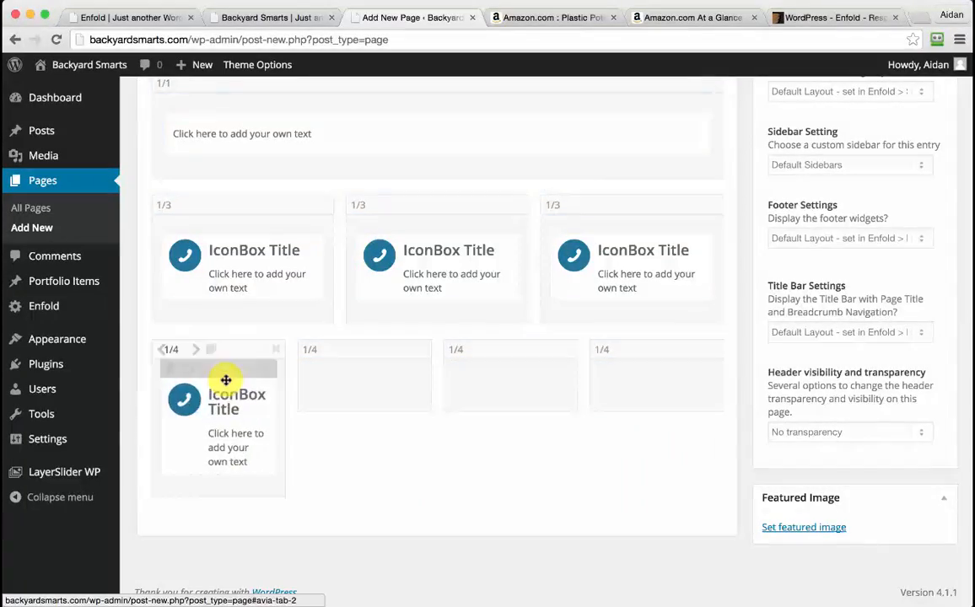
{"action": "scroll", "coordinate": [226, 386], "scroll_direction": "up", "scroll_amount": 5}
{"action": "scroll", "coordinate": [380, 194], "scroll_direction": "up", "scroll_amount": 4}
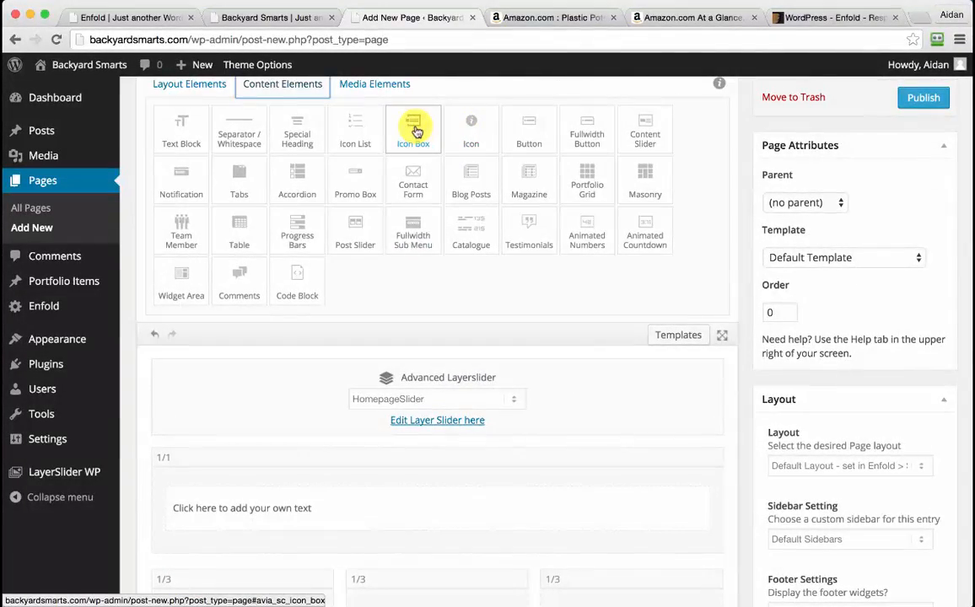
{"action": "scroll", "coordinate": [415, 131], "scroll_direction": "down", "scroll_amount": 10}
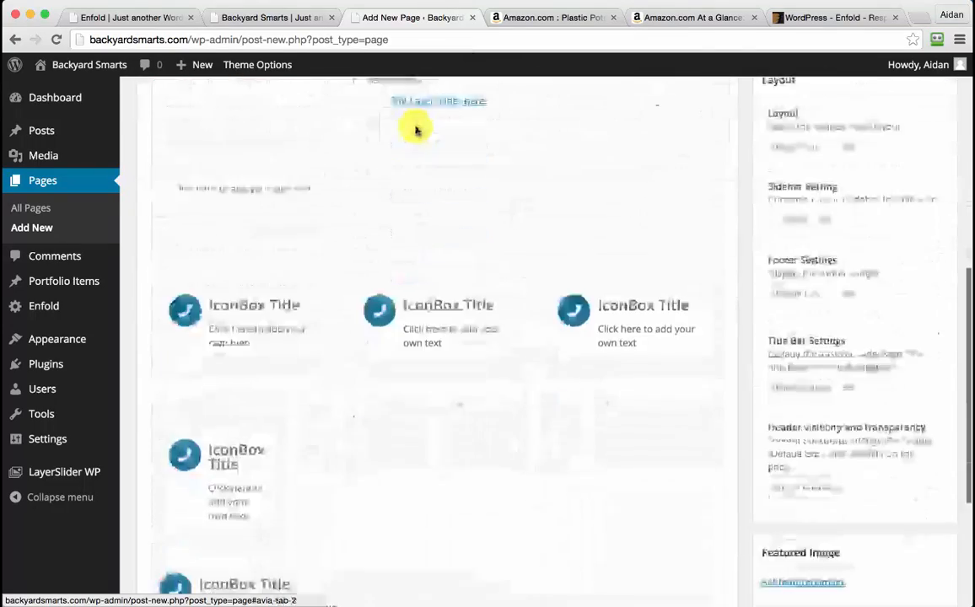
{"action": "left_click_drag", "start_coordinate": [229, 360], "coordinate": [296, 379]}
Move the loose icon boxes into the second, third and fourth quarter columns
{"action": "left_click", "coordinate": [297, 378]}
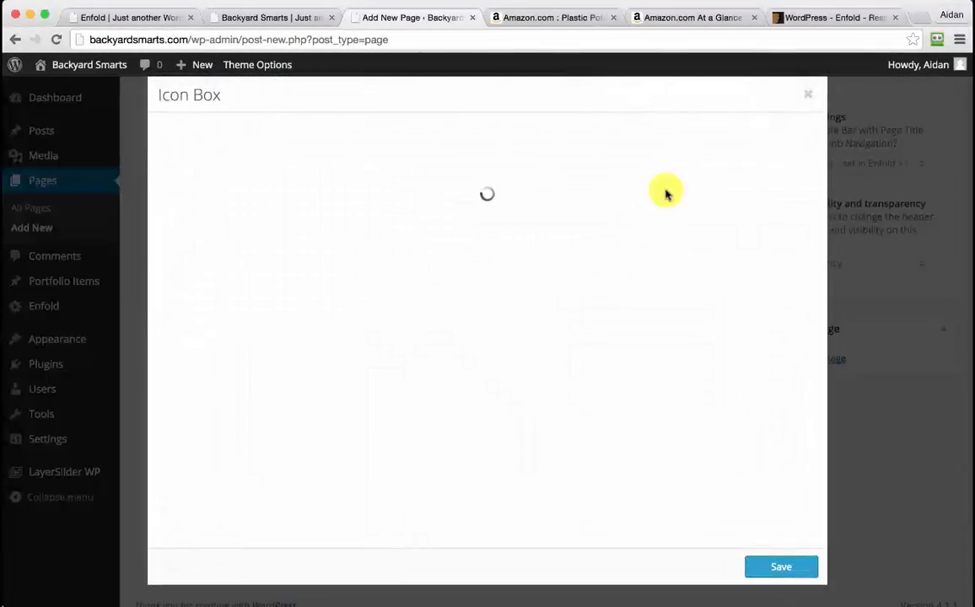
{"action": "left_click", "coordinate": [808, 98]}
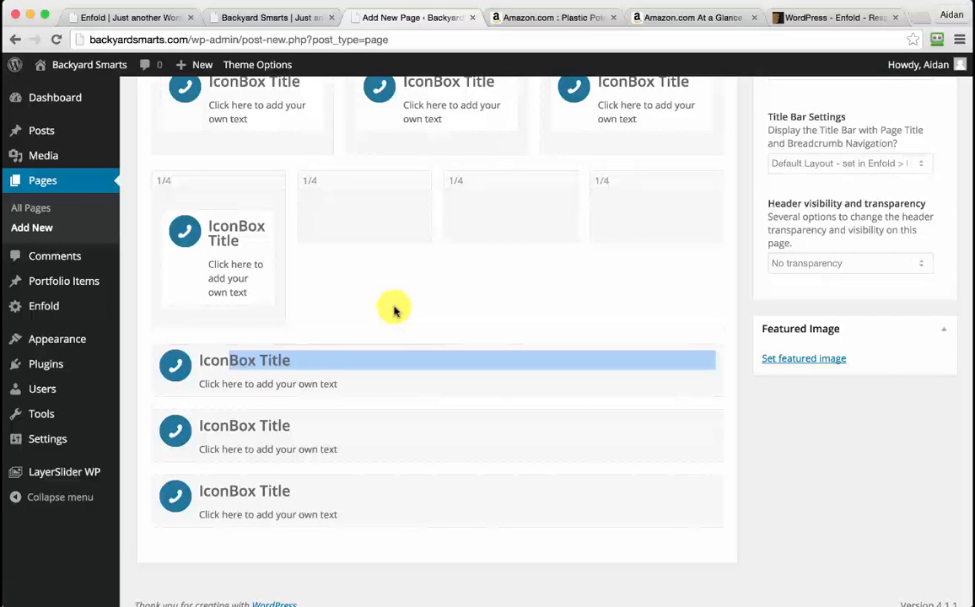
{"action": "left_click", "coordinate": [294, 365]}
{"action": "left_click_drag", "start_coordinate": [293, 333], "coordinate": [347, 221]}
{"action": "left_click_drag", "start_coordinate": [338, 393], "coordinate": [496, 275]}
{"action": "left_click_drag", "start_coordinate": [352, 459], "coordinate": [625, 337]}
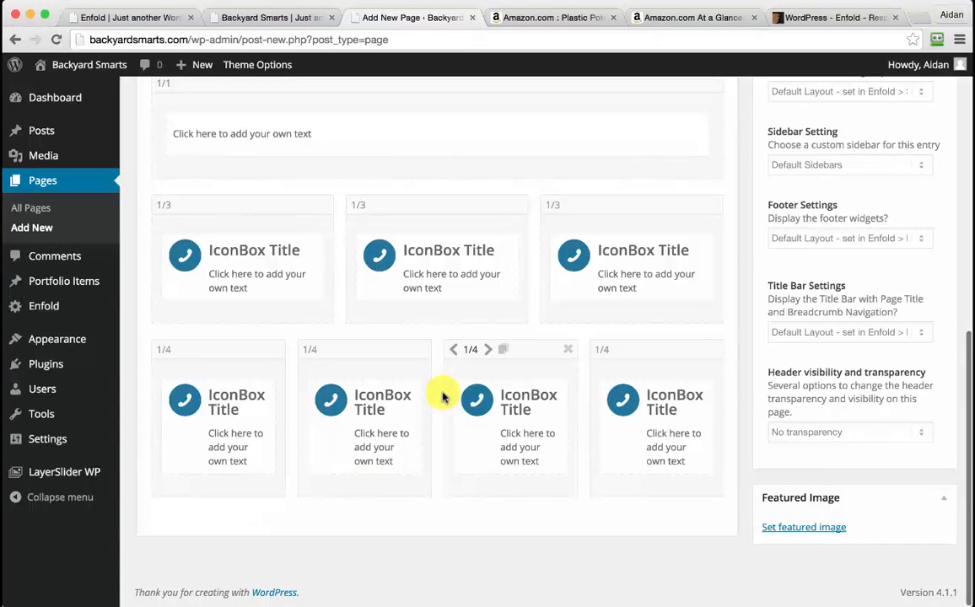
Review the Enfold demo page for reference, then return to the page being built
{"action": "left_click", "coordinate": [148, 17]}
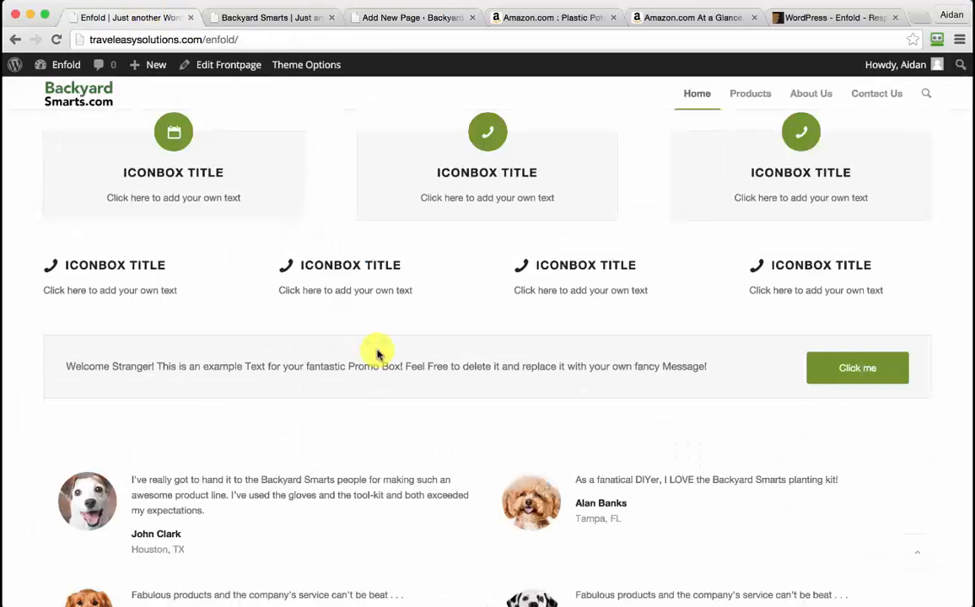
{"action": "scroll", "coordinate": [435, 390], "scroll_direction": "down", "scroll_amount": 5}
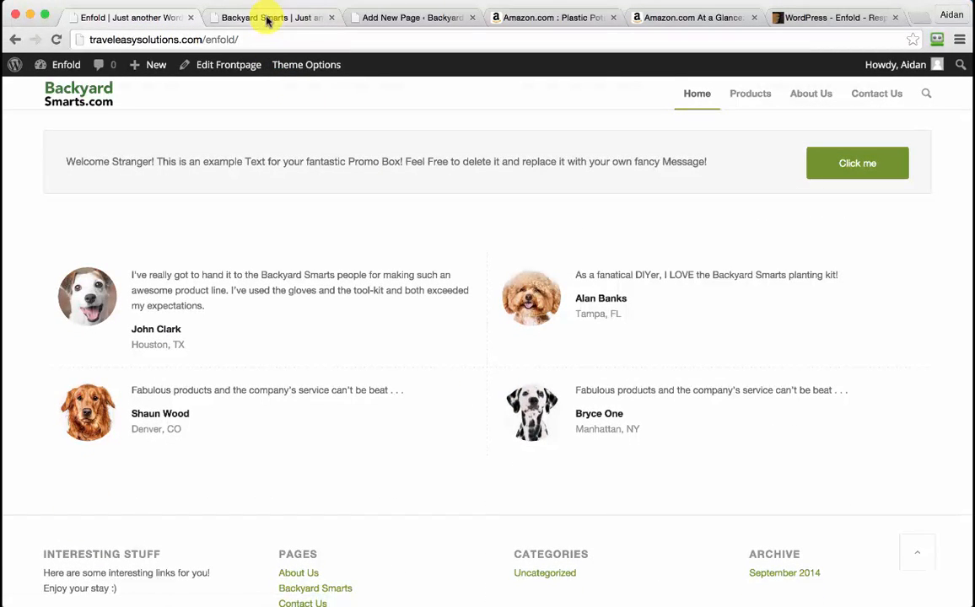
{"action": "left_click", "coordinate": [359, 16]}
{"action": "scroll", "coordinate": [510, 338], "scroll_direction": "up", "scroll_amount": 7}
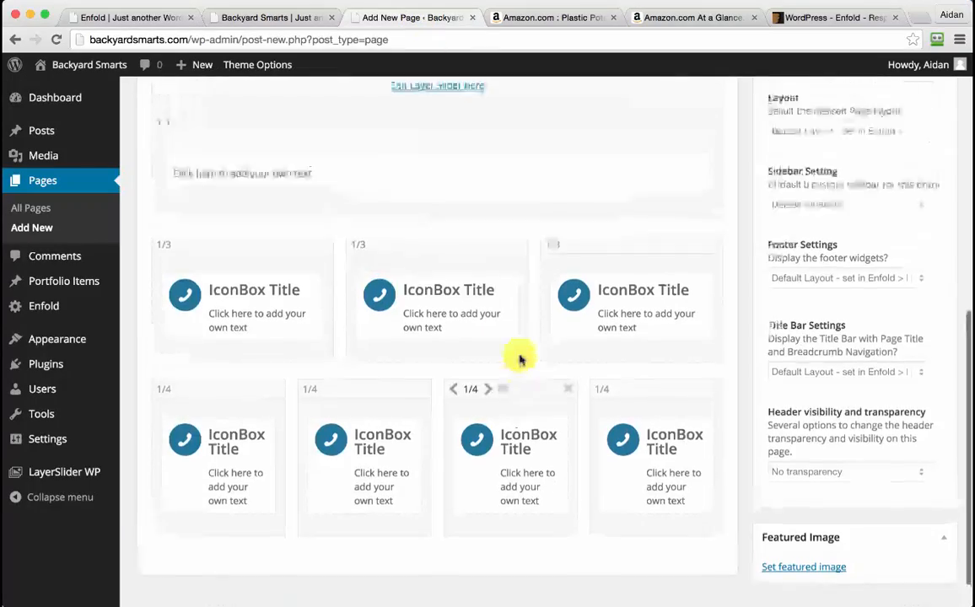
{"action": "scroll", "coordinate": [519, 359], "scroll_direction": "up", "scroll_amount": 3}
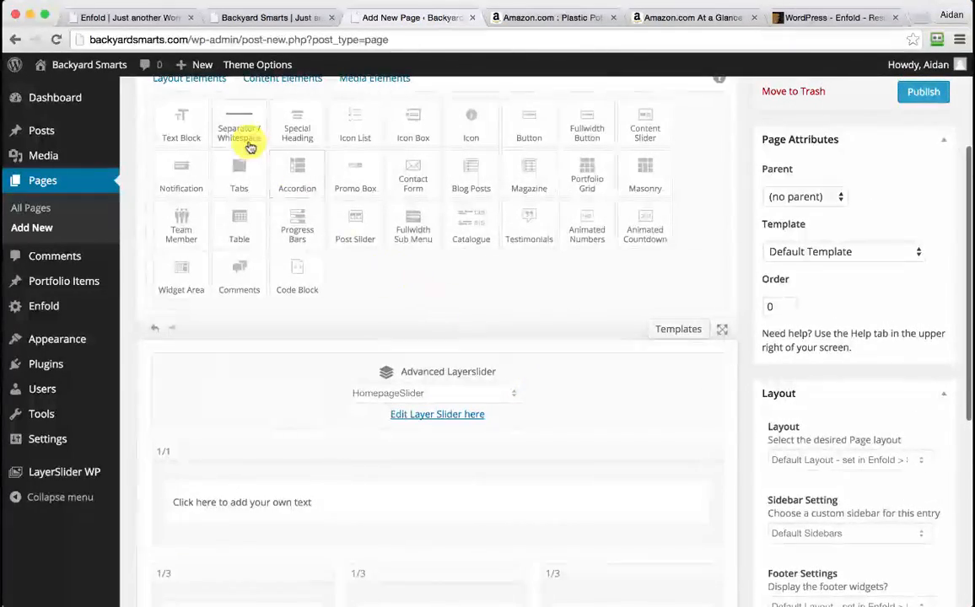
{"action": "scroll", "coordinate": [202, 115], "scroll_direction": "up", "scroll_amount": 1}
Add a Testimonials element and place the Promo Box and Testimonials in the two 1/1 columns
{"action": "left_click", "coordinate": [184, 95]}
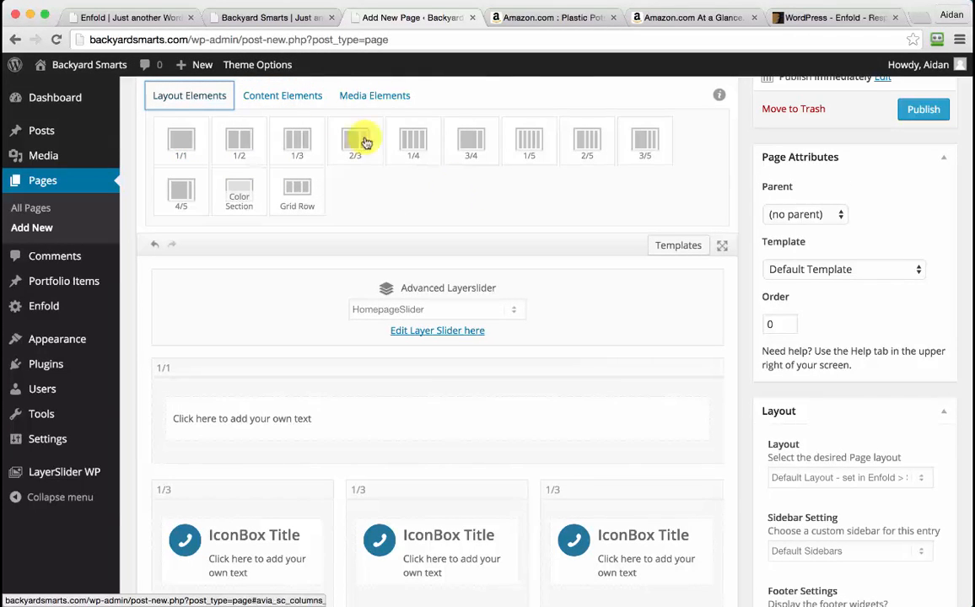
{"action": "left_click", "coordinate": [297, 98]}
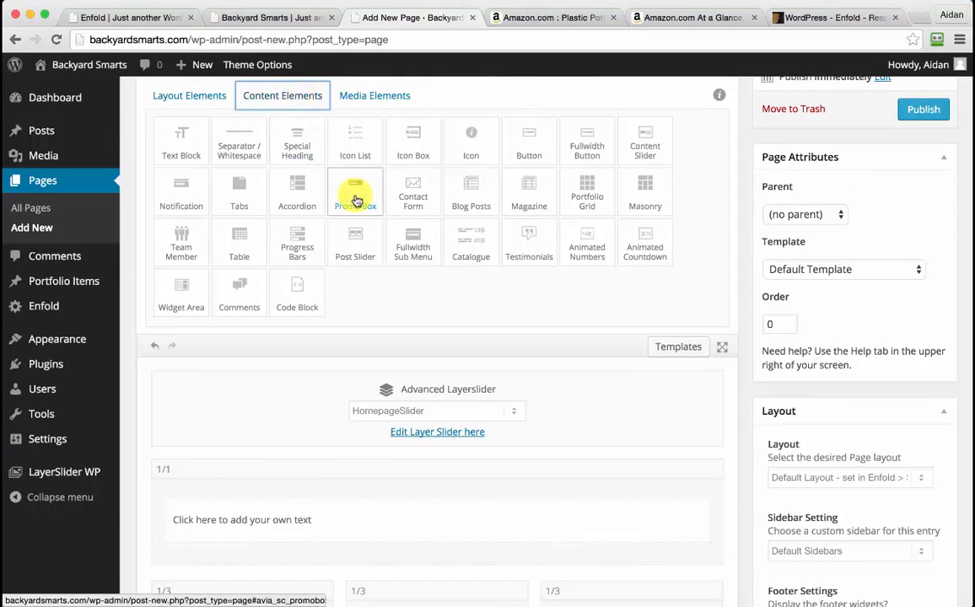
{"action": "left_click", "coordinate": [531, 245]}
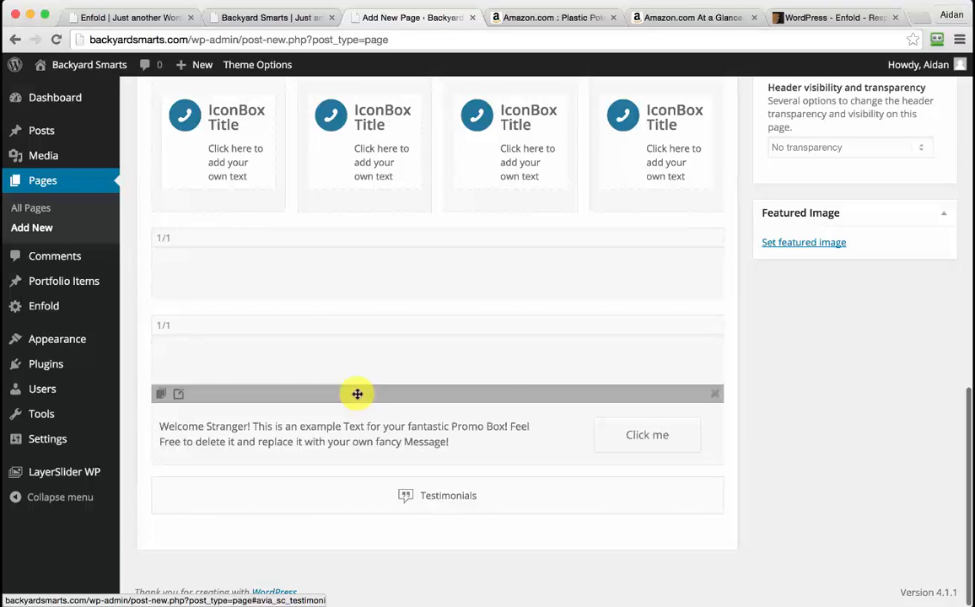
{"action": "left_click_drag", "start_coordinate": [357, 394], "coordinate": [351, 265]}
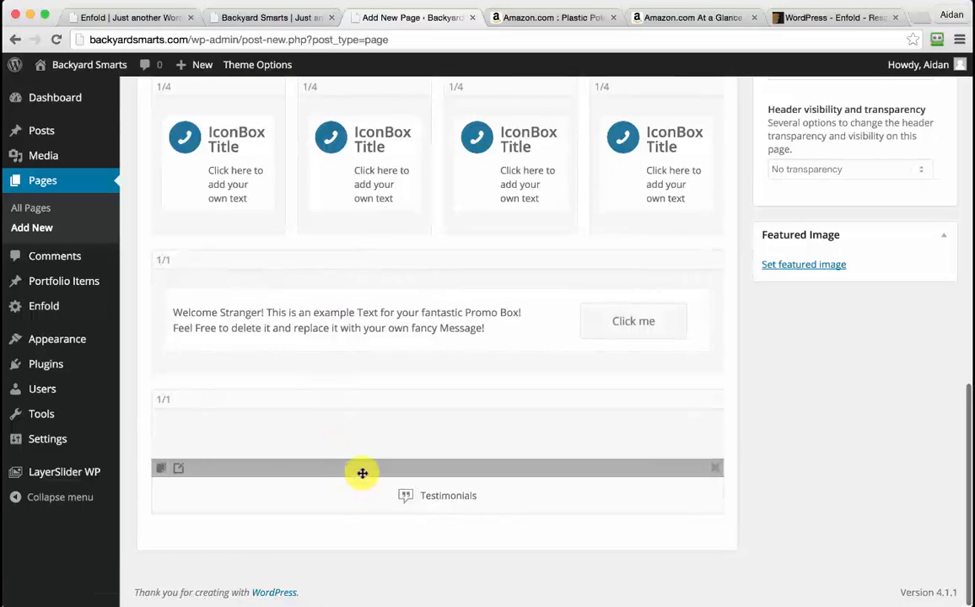
{"action": "left_click_drag", "start_coordinate": [362, 473], "coordinate": [359, 424]}
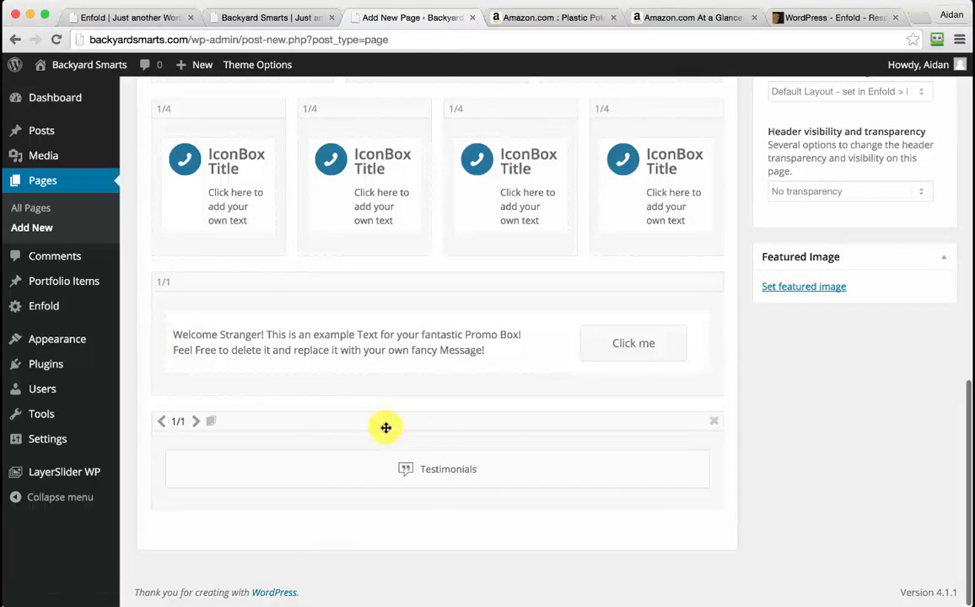
{"action": "scroll", "coordinate": [753, 453], "scroll_direction": "up", "scroll_amount": 5}
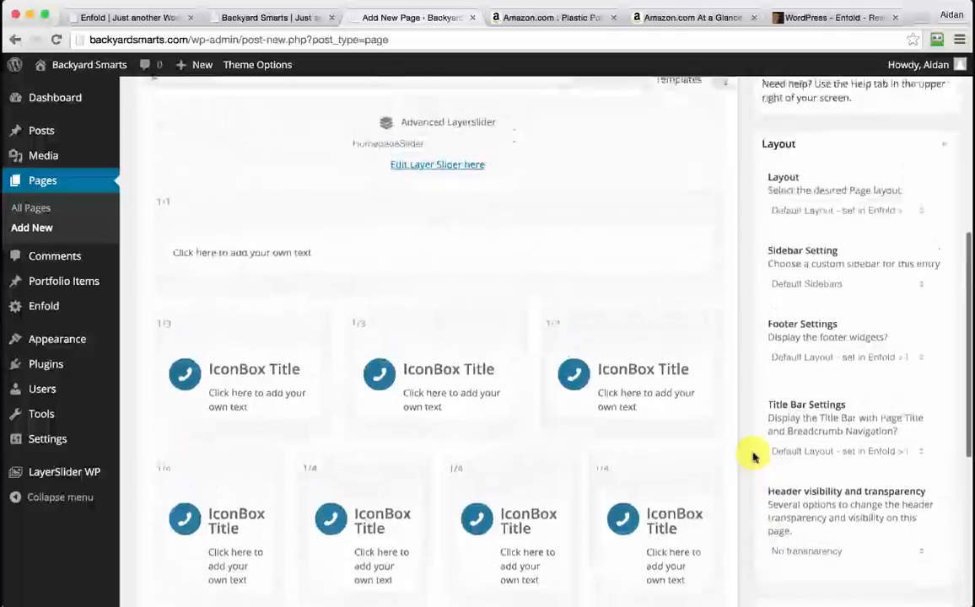
Publish the Backyard Smarts page
{"action": "scroll", "coordinate": [754, 453], "scroll_direction": "up", "scroll_amount": 6}
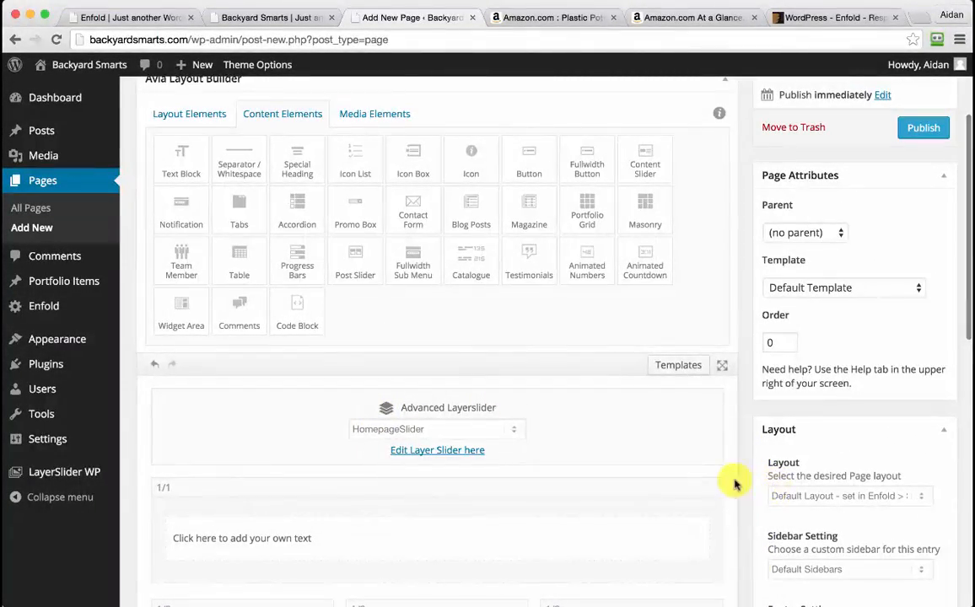
{"action": "scroll", "coordinate": [735, 488], "scroll_direction": "down", "scroll_amount": 5}
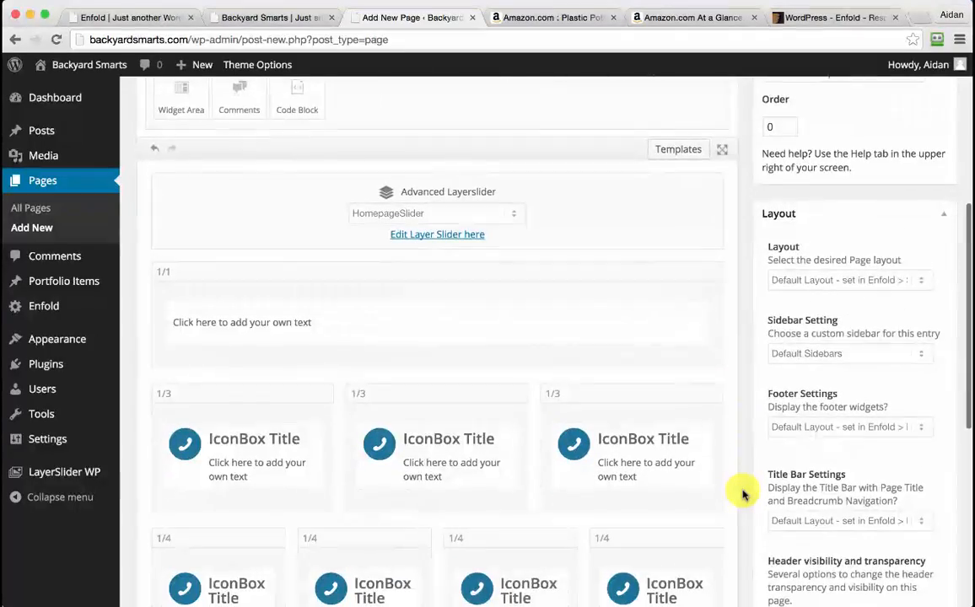
{"action": "scroll", "coordinate": [742, 493], "scroll_direction": "down", "scroll_amount": 1}
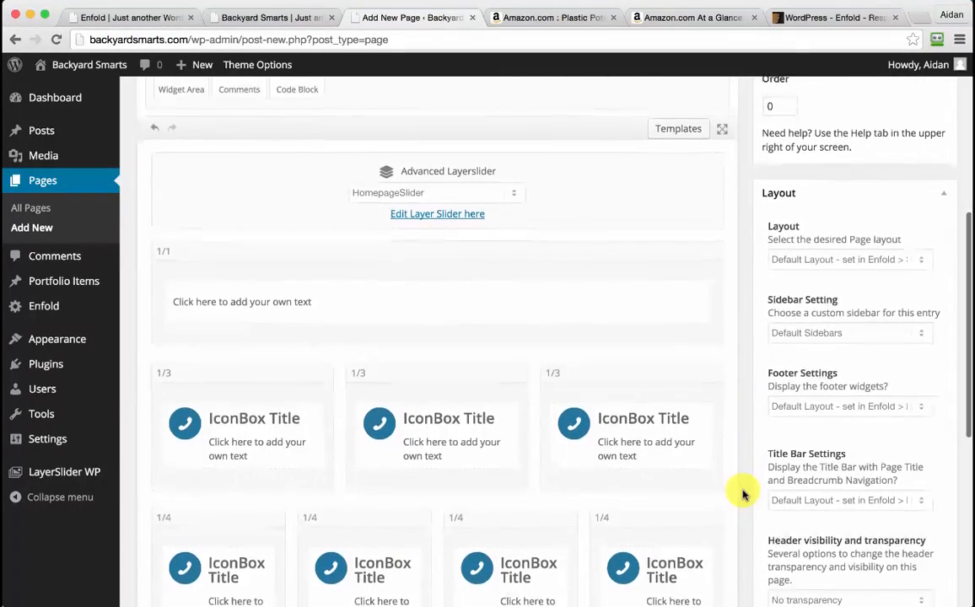
{"action": "scroll", "coordinate": [742, 495], "scroll_direction": "down", "scroll_amount": 4}
{"action": "scroll", "coordinate": [742, 493], "scroll_direction": "up", "scroll_amount": 12}
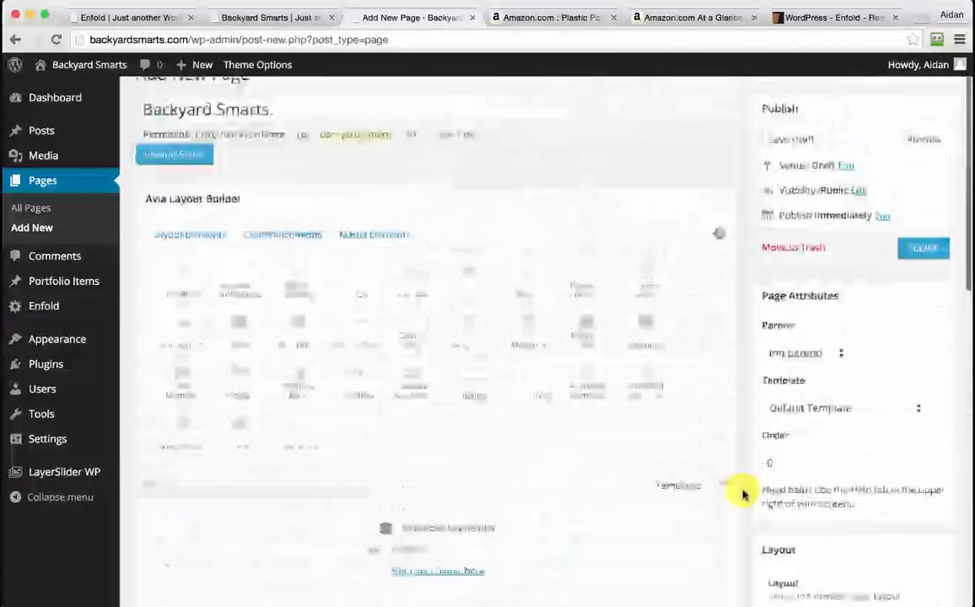
{"action": "left_click", "coordinate": [924, 275]}
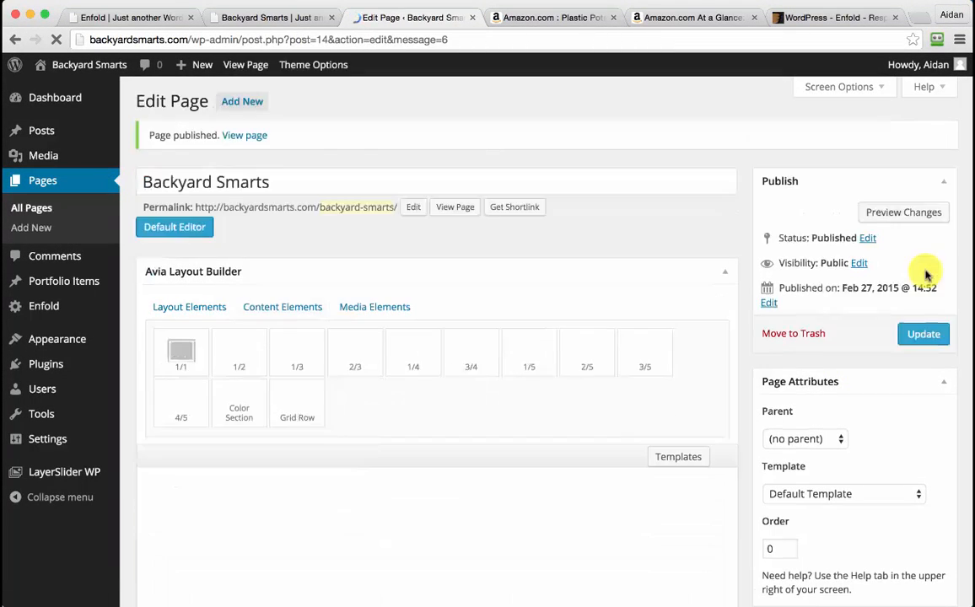
View the live page in a new tab, checking the slider and icon box rows
{"action": "left_click", "coordinate": [455, 207], "text": "super"}
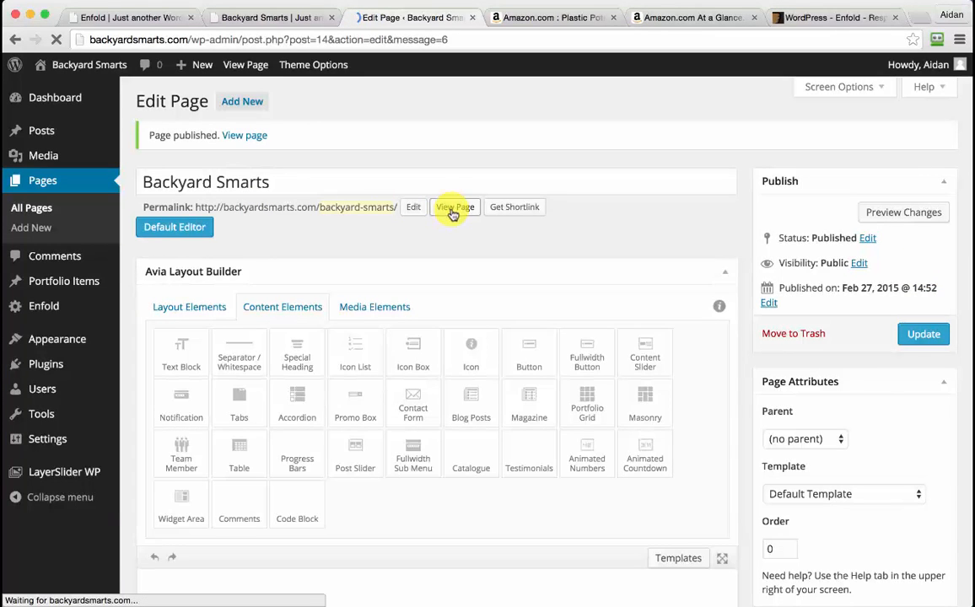
{"action": "left_click", "coordinate": [464, 21]}
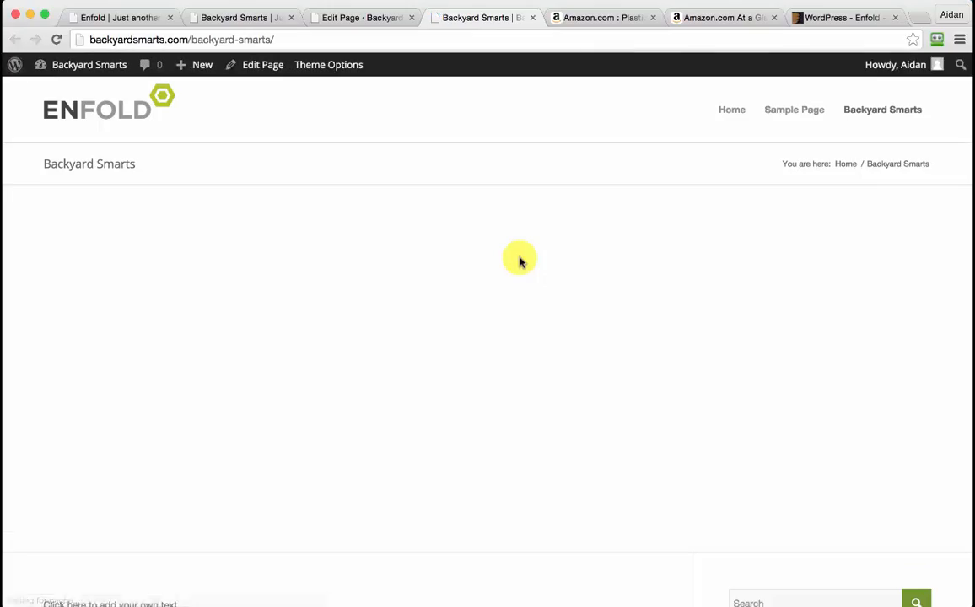
{"action": "scroll", "coordinate": [520, 262], "scroll_direction": "down", "scroll_amount": 10}
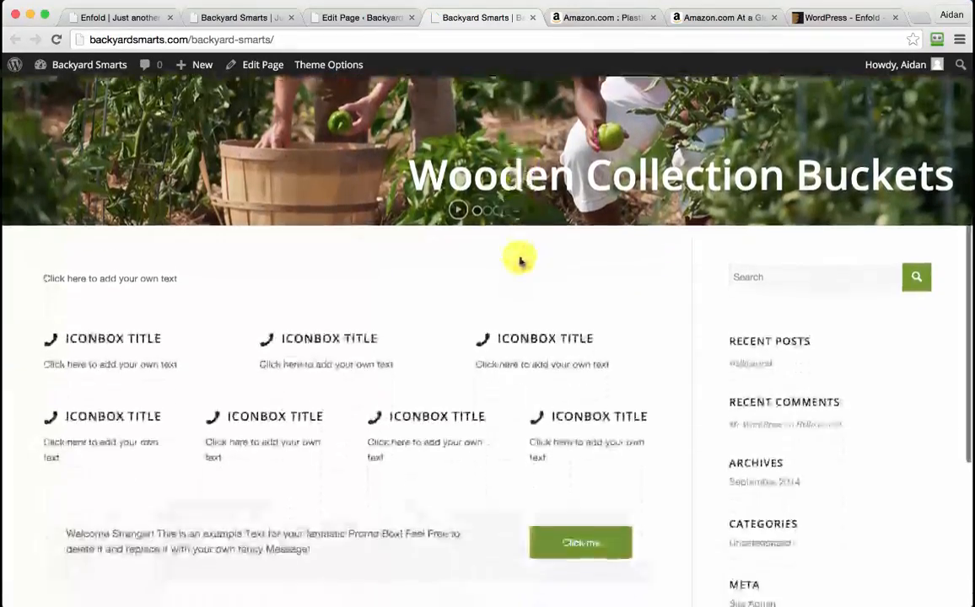
{"action": "scroll", "coordinate": [519, 263], "scroll_direction": "up", "scroll_amount": 10}
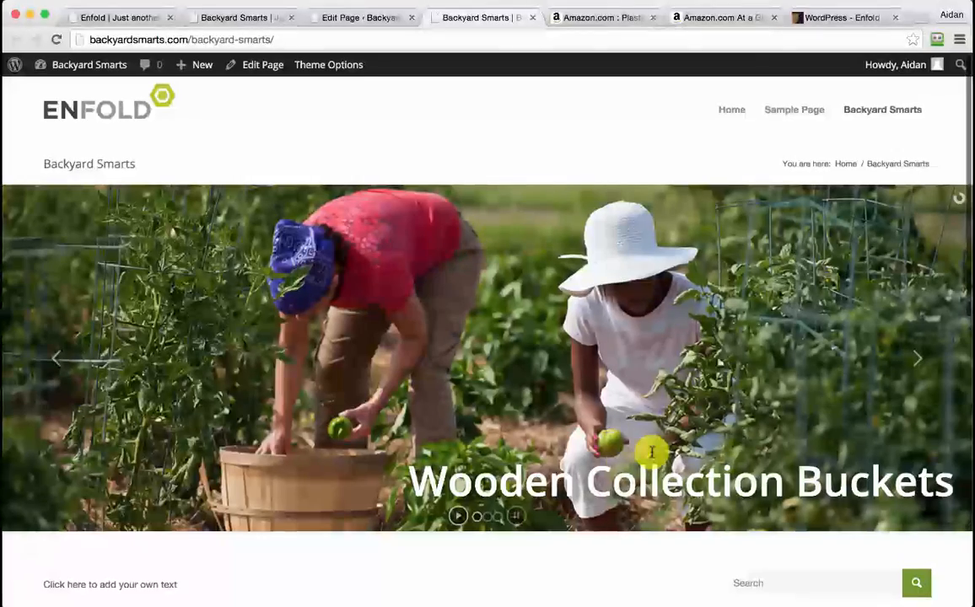
{"action": "scroll", "coordinate": [651, 453], "scroll_direction": "down", "scroll_amount": 3}
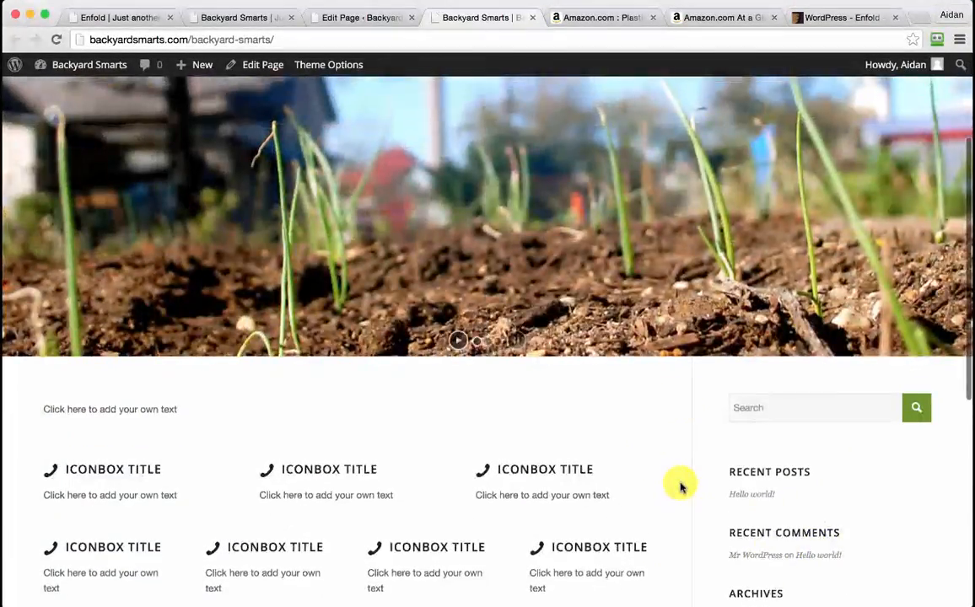
{"action": "scroll", "coordinate": [682, 483], "scroll_direction": "up", "scroll_amount": 3}
Leave the sidebar setting on Default Sidebars and set the page layout to No Sidebar
{"action": "left_click", "coordinate": [354, 22]}
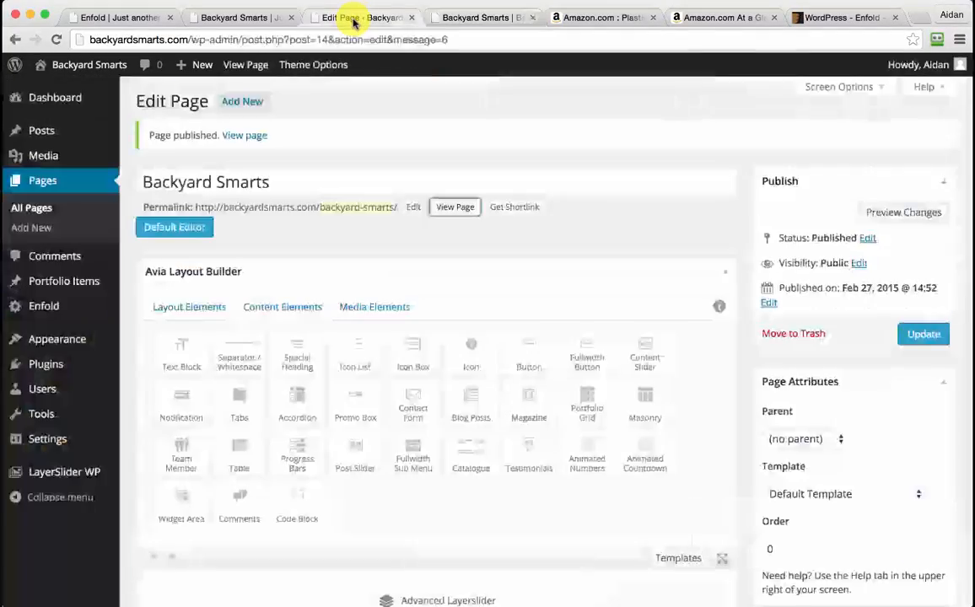
{"action": "scroll", "coordinate": [744, 371], "scroll_direction": "down", "scroll_amount": 3}
{"action": "scroll", "coordinate": [742, 372], "scroll_direction": "down", "scroll_amount": 5}
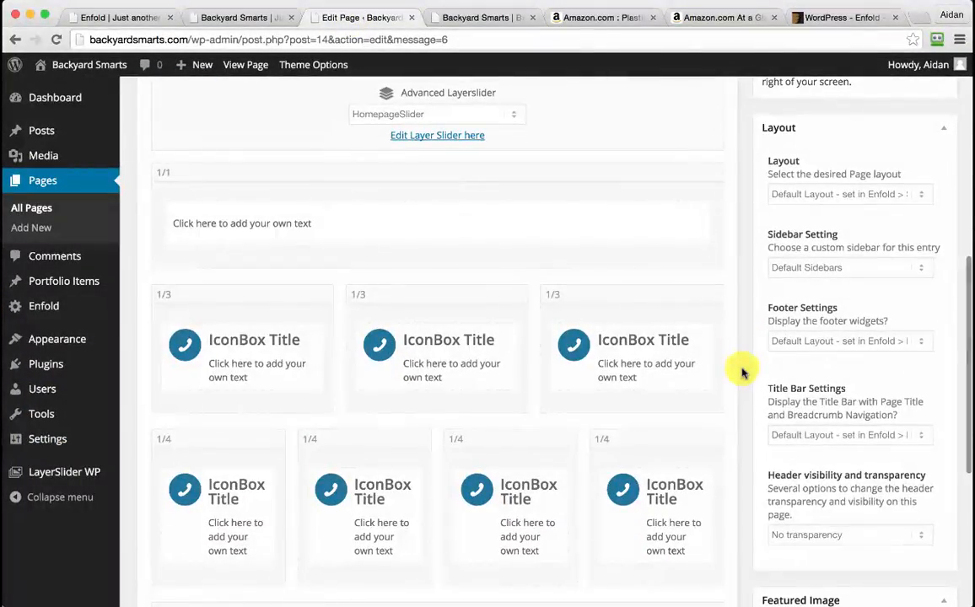
{"action": "left_click", "coordinate": [850, 268]}
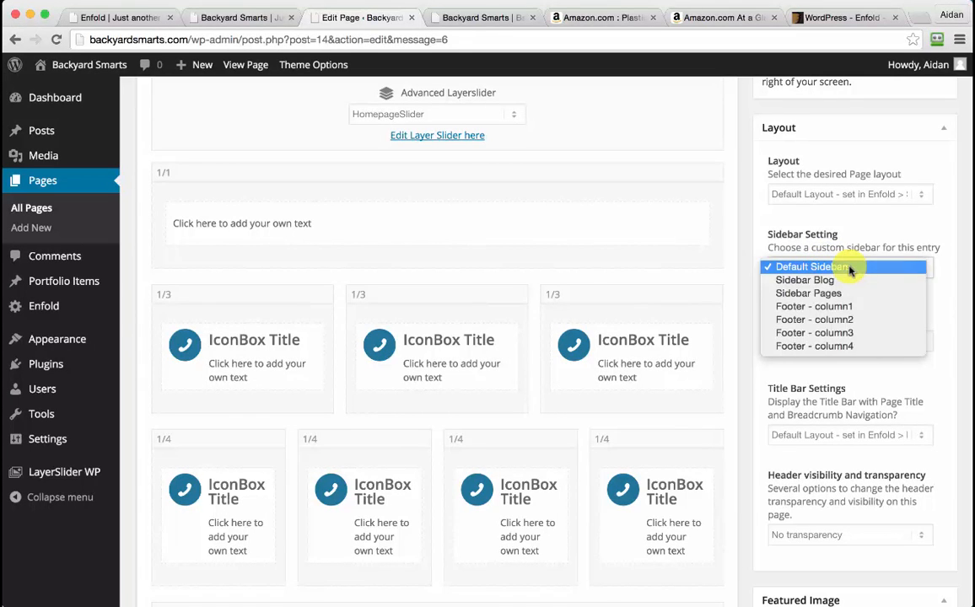
{"action": "left_click", "coordinate": [850, 268]}
{"action": "scroll", "coordinate": [746, 328], "scroll_direction": "down", "scroll_amount": 1}
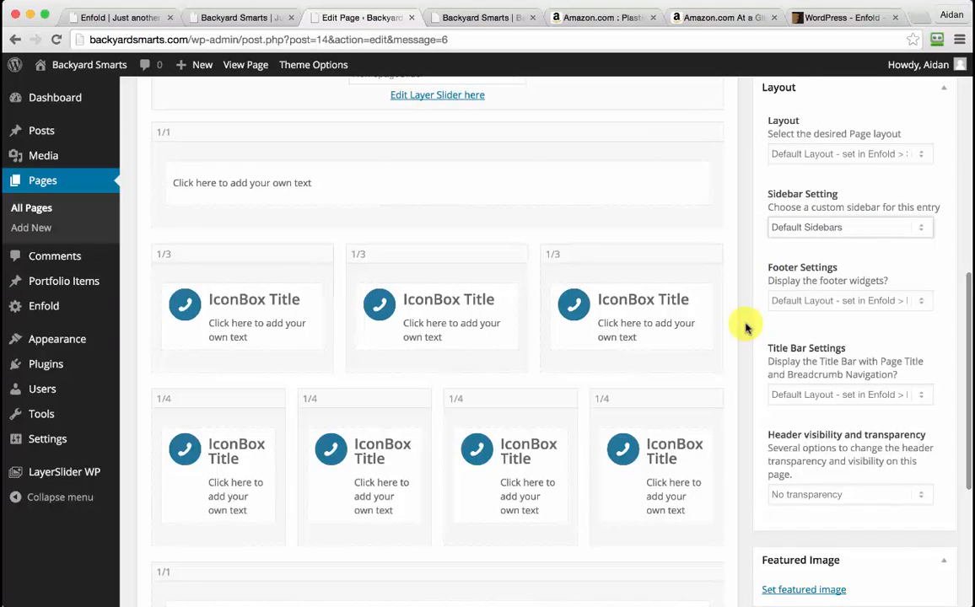
{"action": "left_click", "coordinate": [883, 229]}
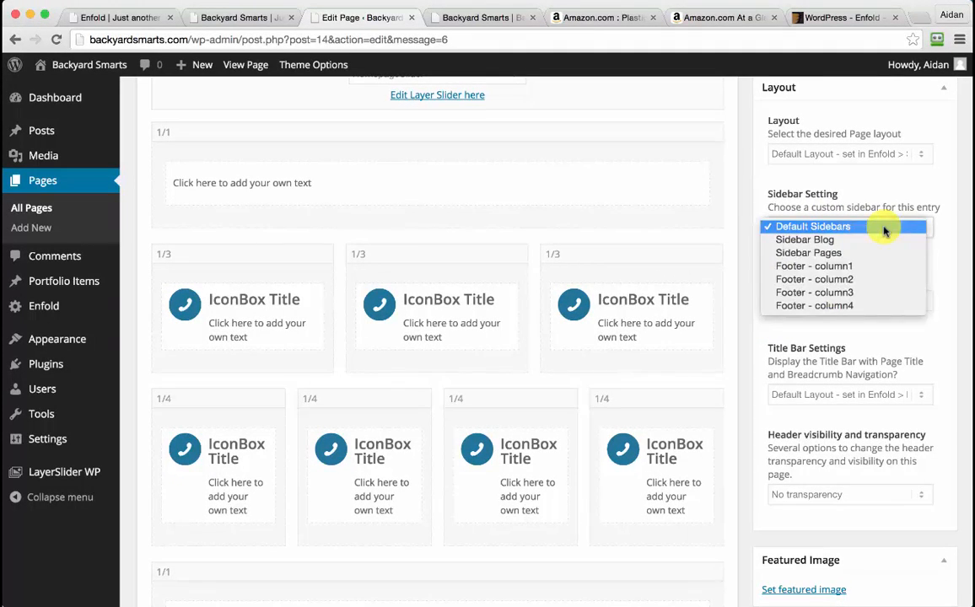
{"action": "left_click", "coordinate": [883, 228]}
{"action": "left_click", "coordinate": [894, 154]}
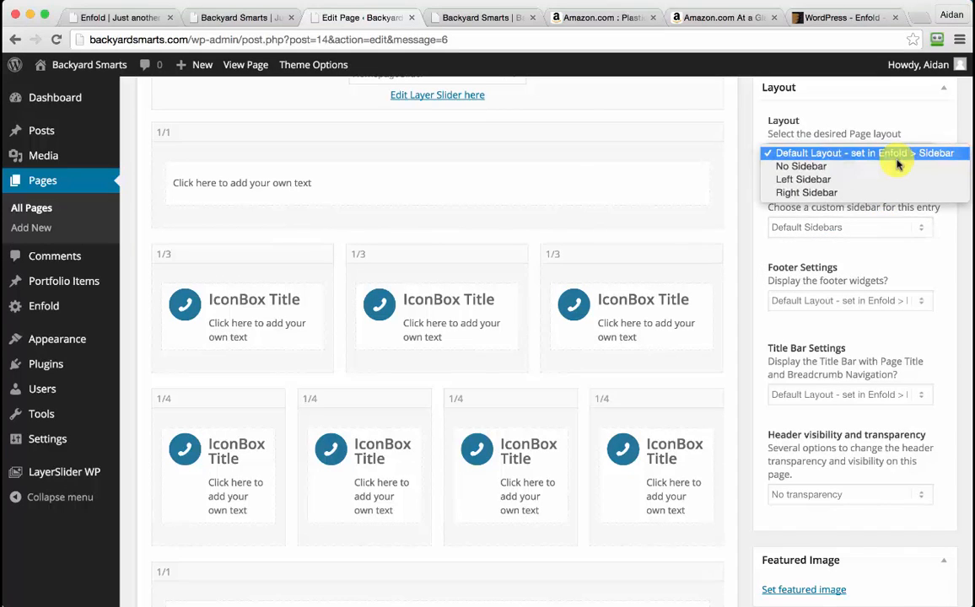
{"action": "left_click", "coordinate": [773, 165]}
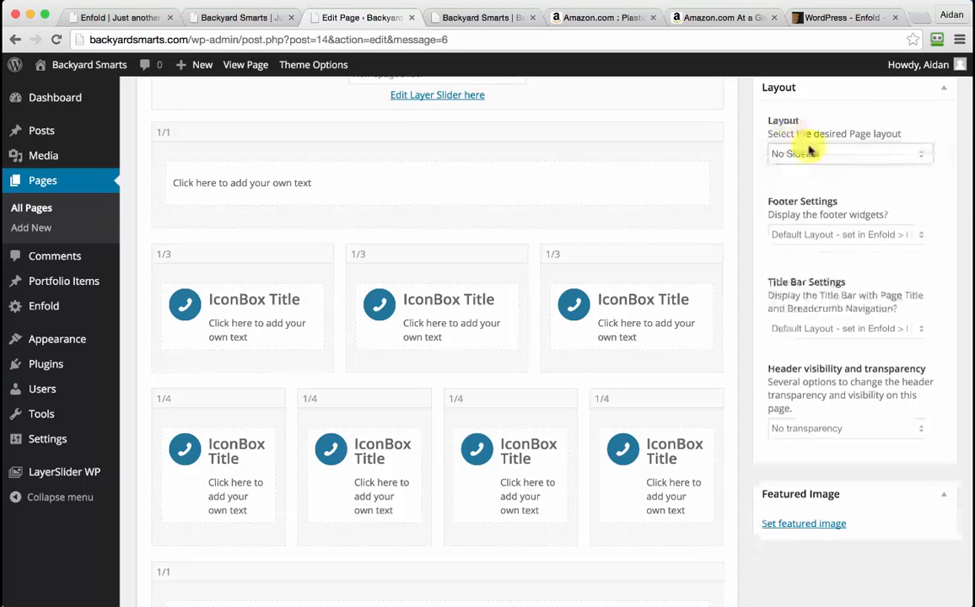
{"action": "scroll", "coordinate": [746, 163], "scroll_direction": "up", "scroll_amount": 4}
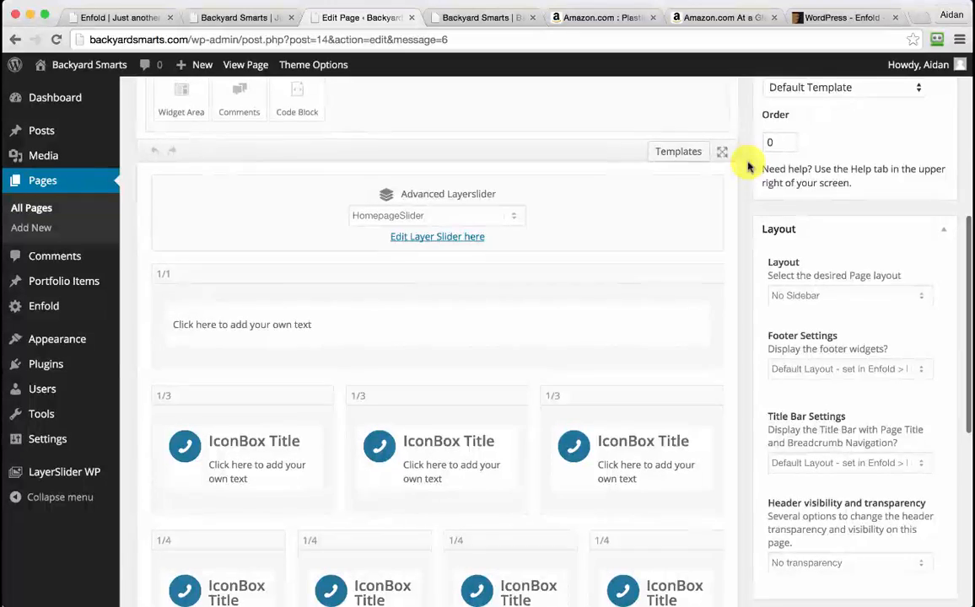
{"action": "scroll", "coordinate": [747, 164], "scroll_direction": "down", "scroll_amount": 3}
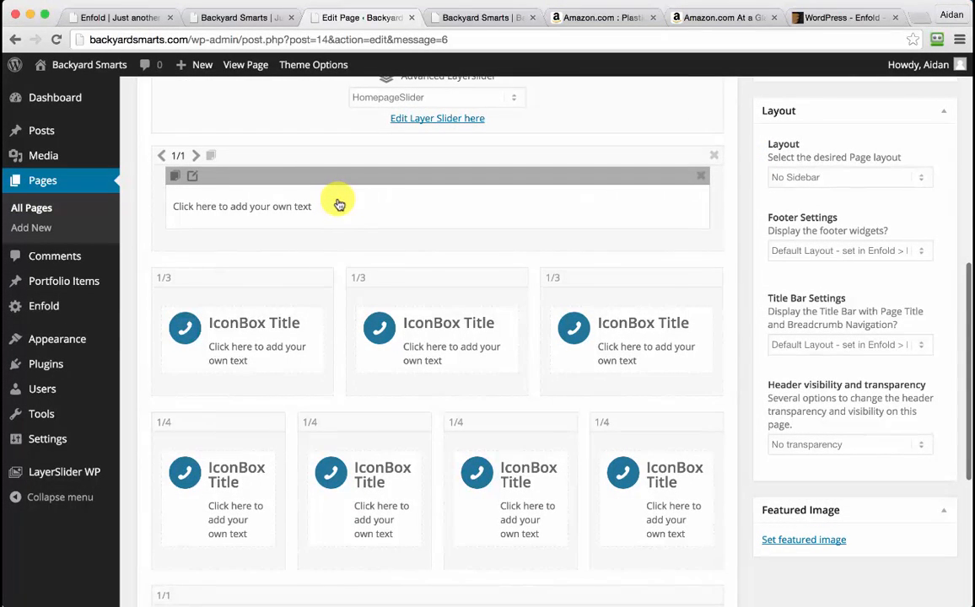
Replace the top Text Block's placeholder with the copied Backyard Smarts intro paragraph and save
{"action": "left_click", "coordinate": [290, 214]}
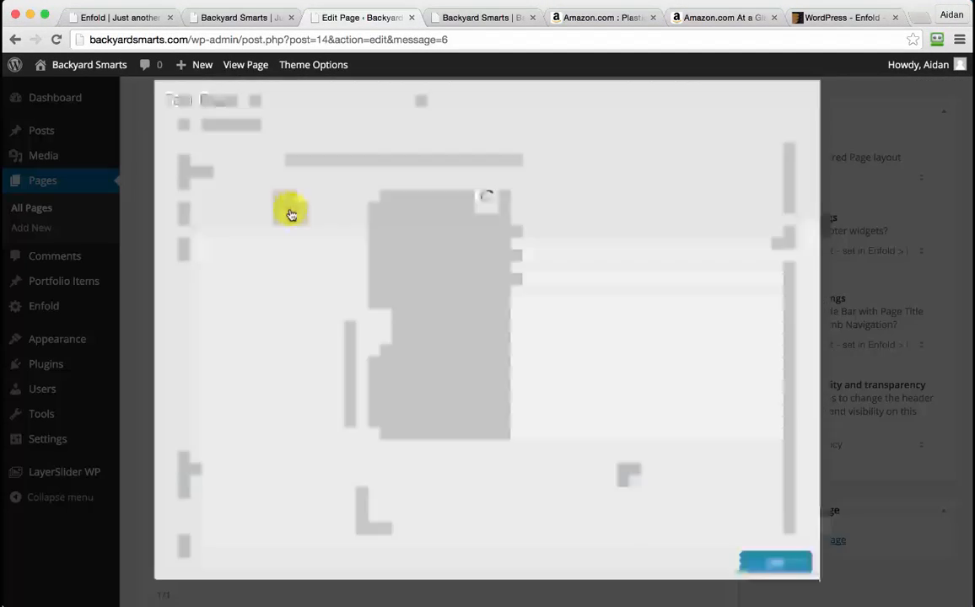
{"action": "left_click", "coordinate": [507, 604]}
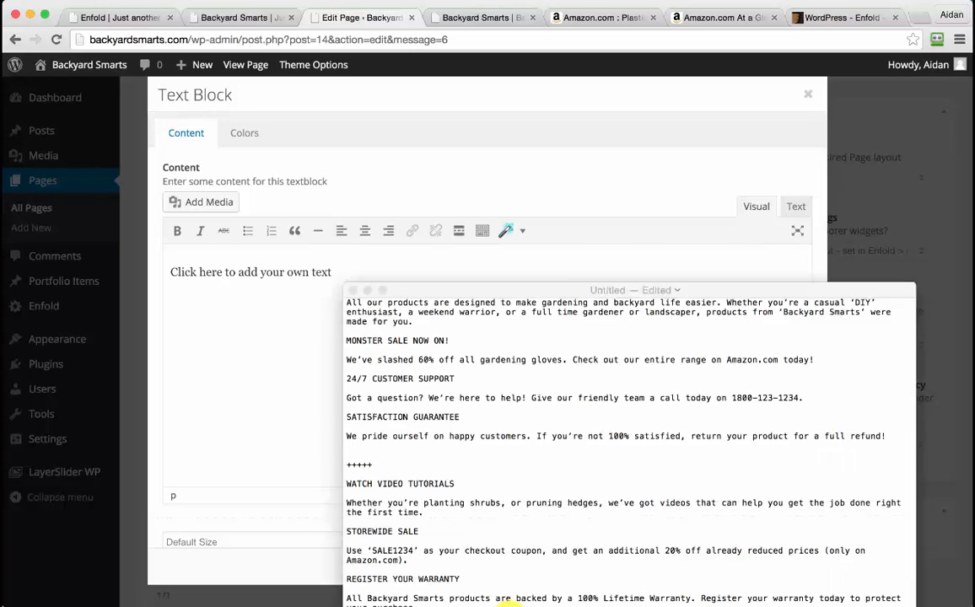
{"action": "scroll", "coordinate": [483, 412], "scroll_direction": "up", "scroll_amount": 1}
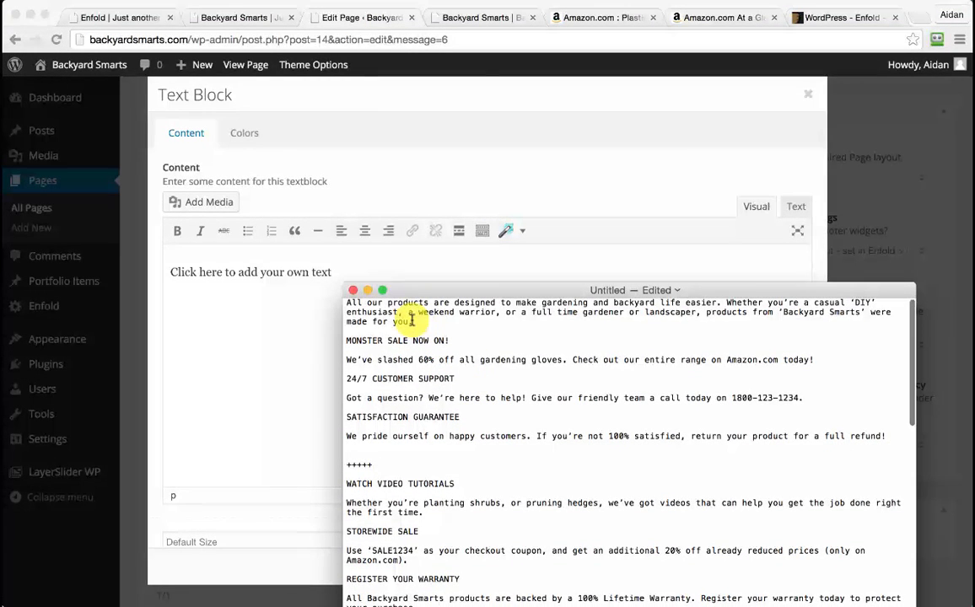
{"action": "left_click_drag", "start_coordinate": [411, 321], "coordinate": [347, 297]}
{"action": "key", "text": "super+c"}
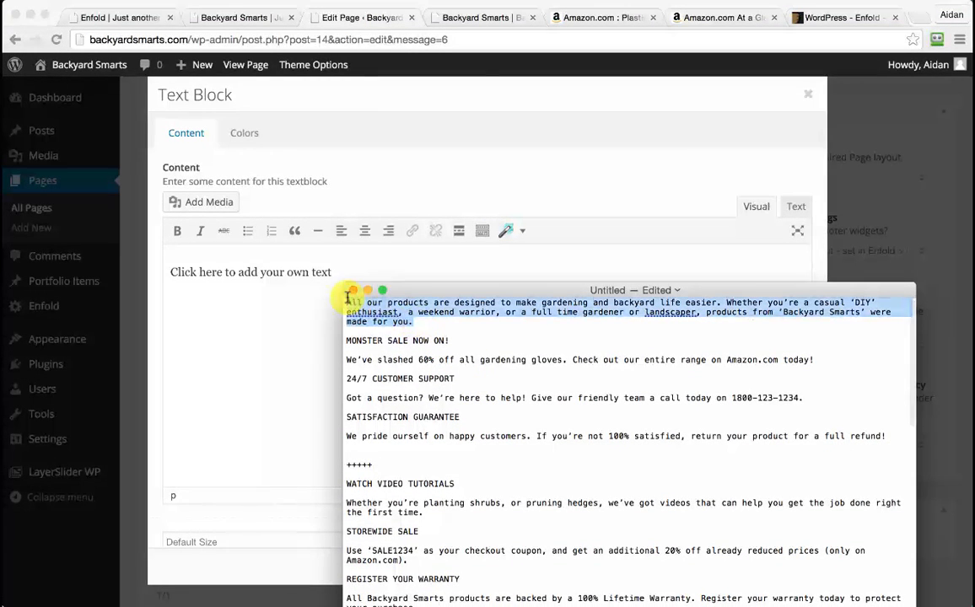
{"action": "left_click", "coordinate": [300, 290]}
{"action": "triple_click", "coordinate": [327, 272]}
{"action": "key", "text": "super+v"}
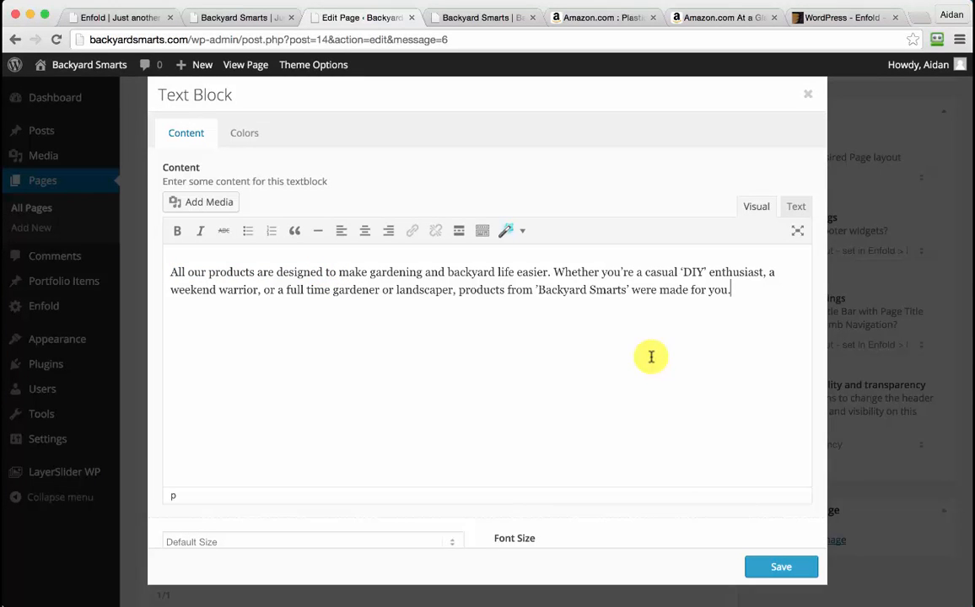
{"action": "scroll", "coordinate": [686, 408], "scroll_direction": "down", "scroll_amount": 1}
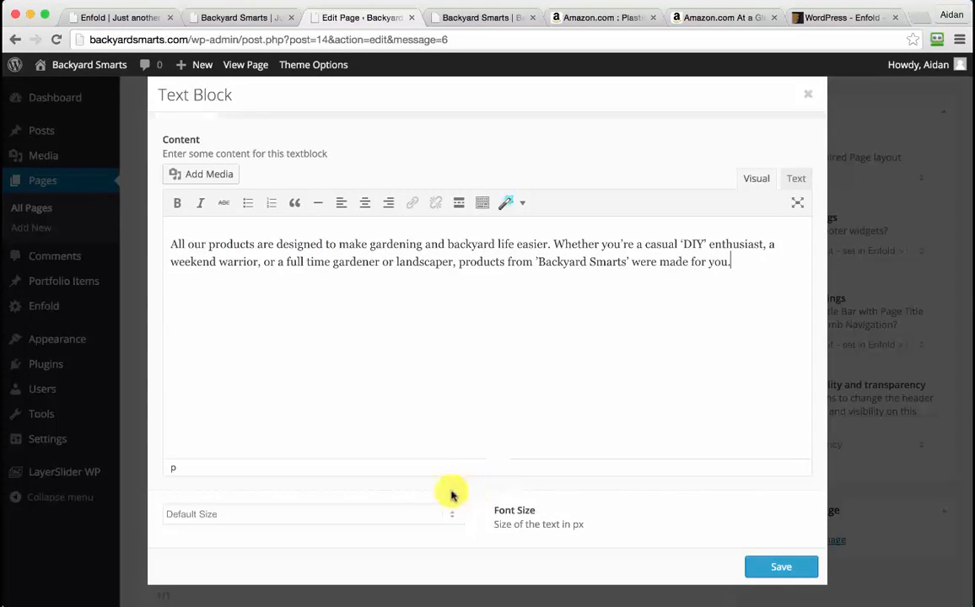
{"action": "scroll", "coordinate": [451, 517], "scroll_direction": "up", "scroll_amount": 1}
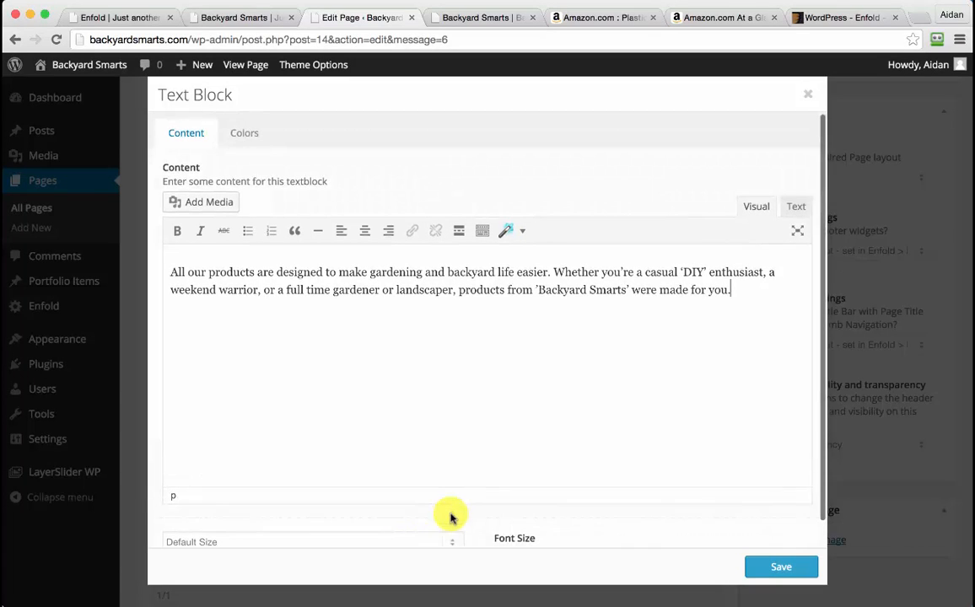
{"action": "left_click", "coordinate": [793, 568]}
{"action": "scroll", "coordinate": [579, 331], "scroll_direction": "down", "scroll_amount": 3}
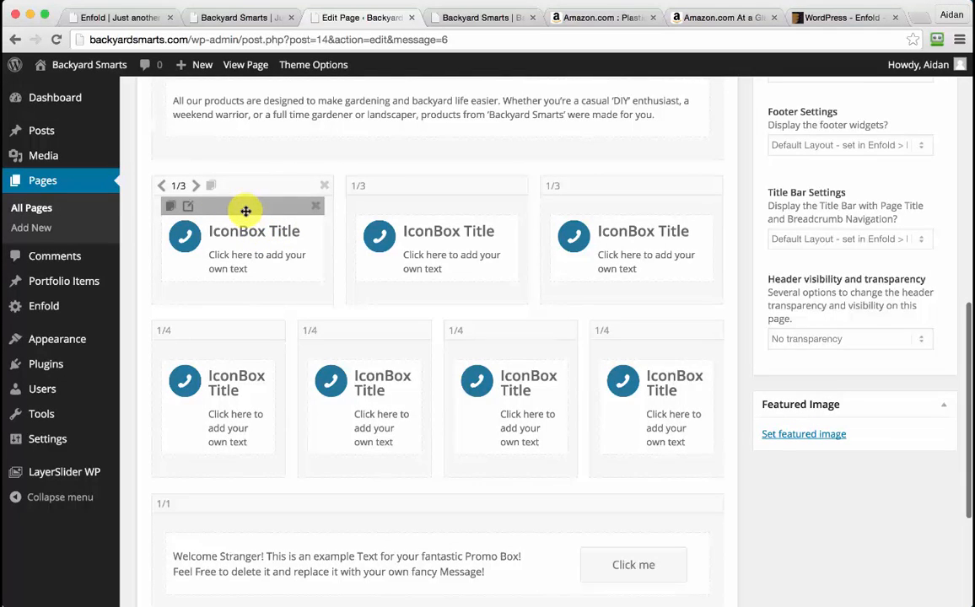
Set the first icon box's styling to display a large icon above the title
{"action": "left_click", "coordinate": [245, 246]}
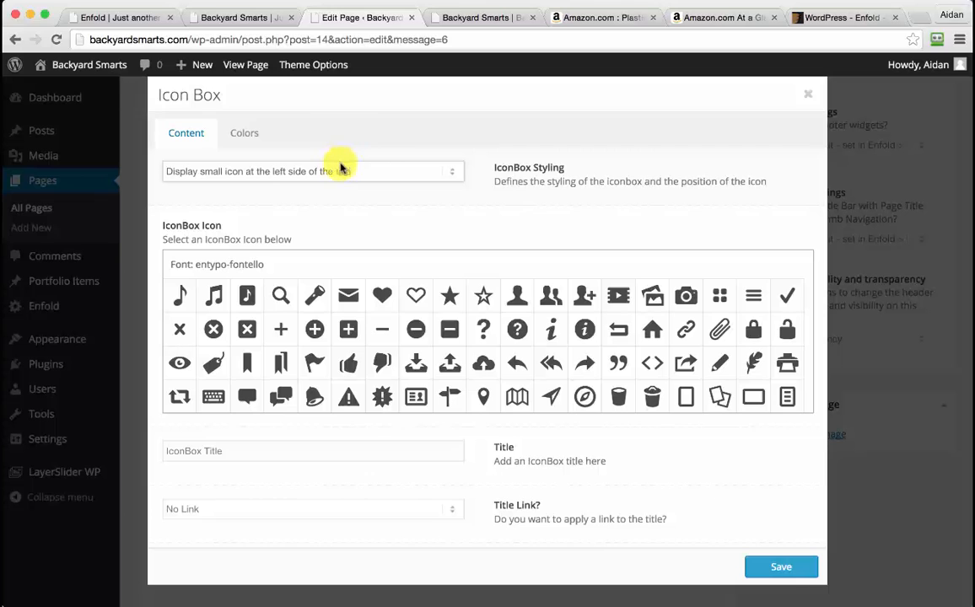
{"action": "left_click", "coordinate": [341, 168]}
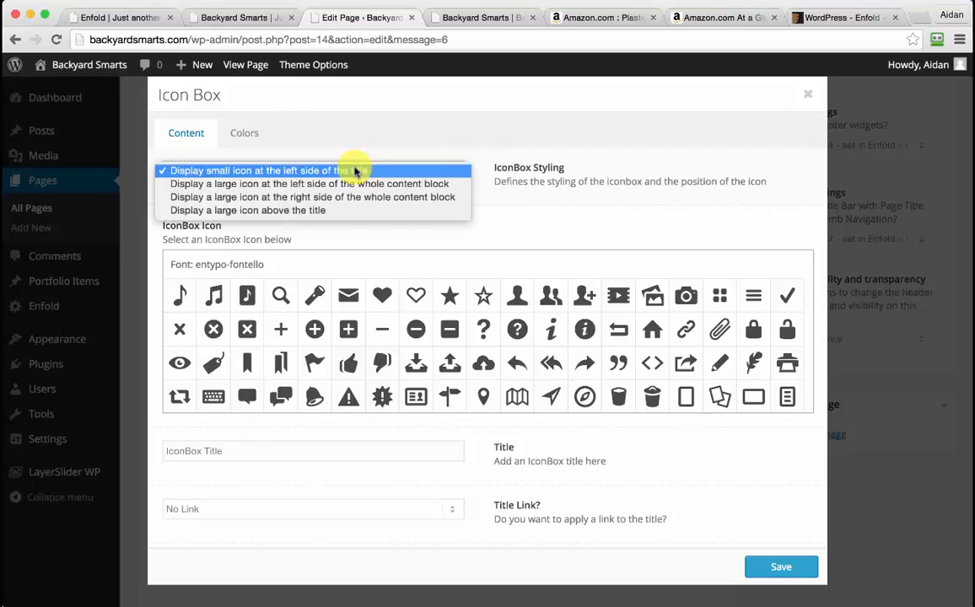
{"action": "left_click", "coordinate": [338, 211]}
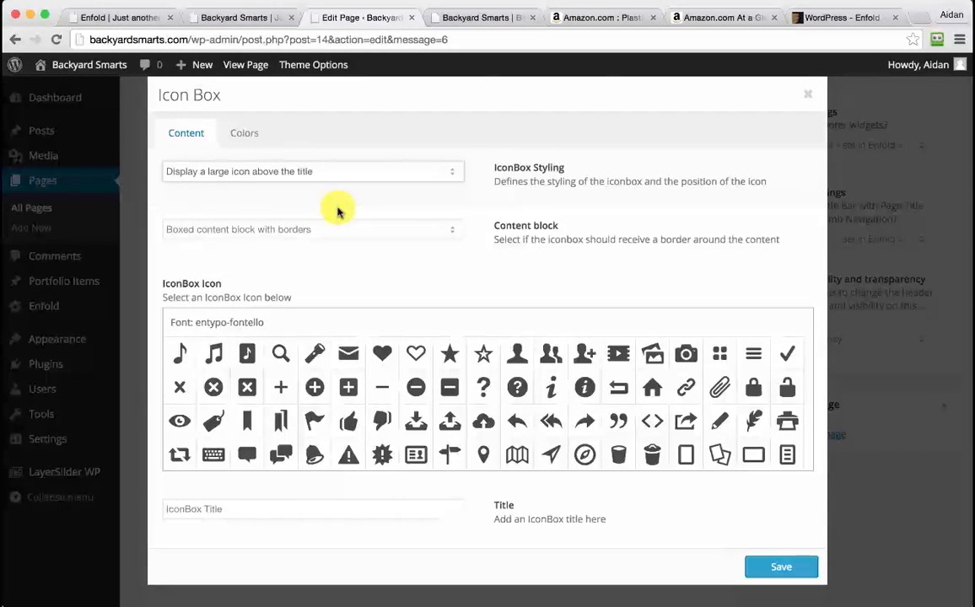
{"action": "scroll", "coordinate": [337, 212], "scroll_direction": "down", "scroll_amount": 2}
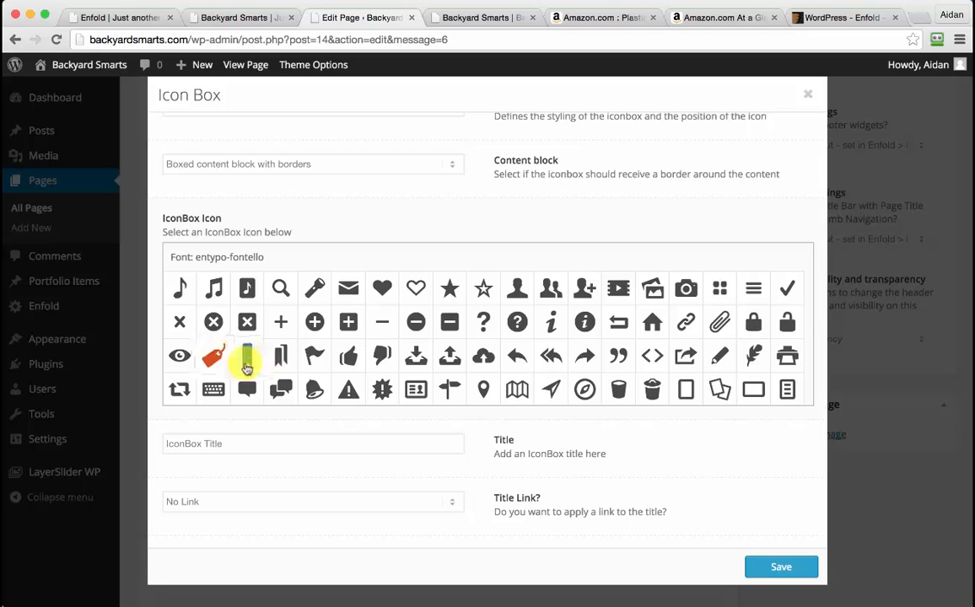
{"action": "scroll", "coordinate": [515, 469], "scroll_direction": "down", "scroll_amount": 5}
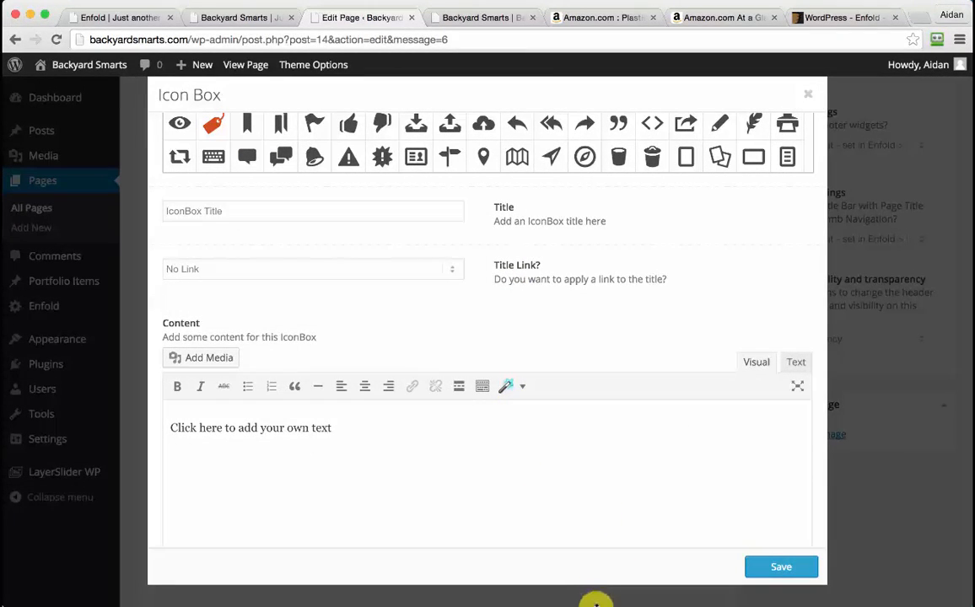
Replace the icon box content with the copied 60%-off gardening gloves line
{"action": "left_click", "coordinate": [595, 602]}
{"action": "left_click_drag", "start_coordinate": [350, 361], "coordinate": [817, 361]}
{"action": "key", "text": "super+c"}
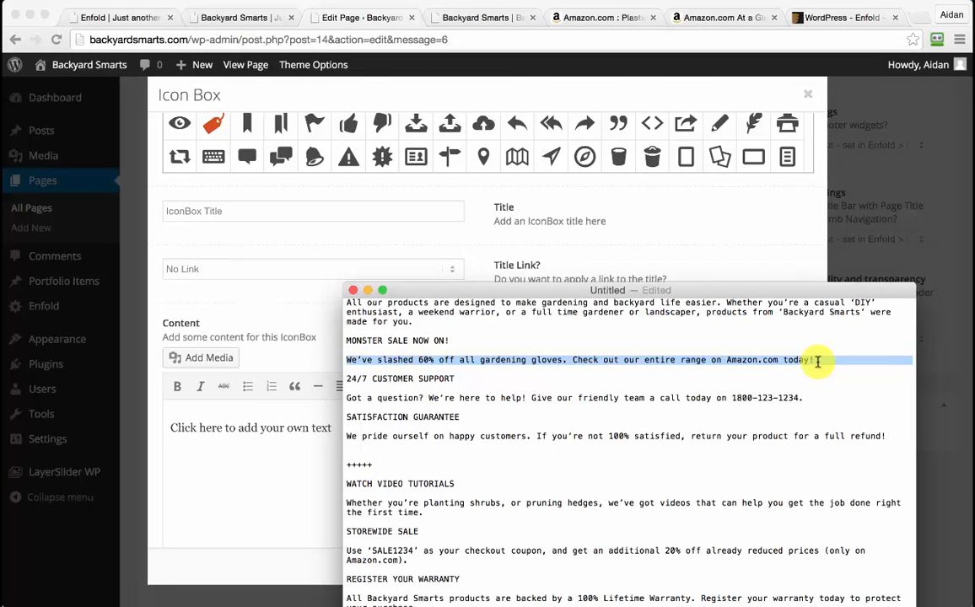
{"action": "left_click", "coordinate": [224, 437]}
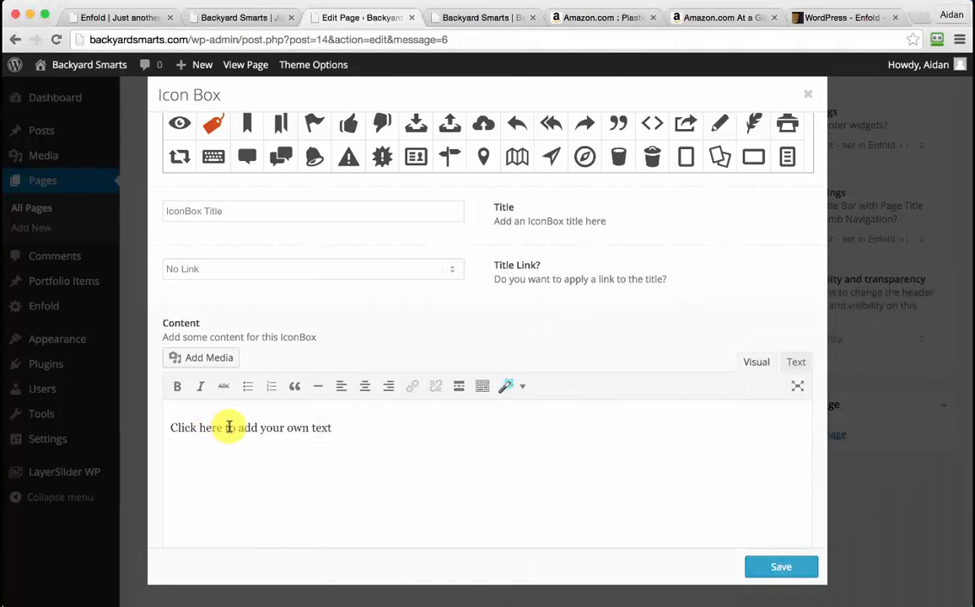
{"action": "key", "text": "super+a"}
{"action": "key", "text": "super+v"}
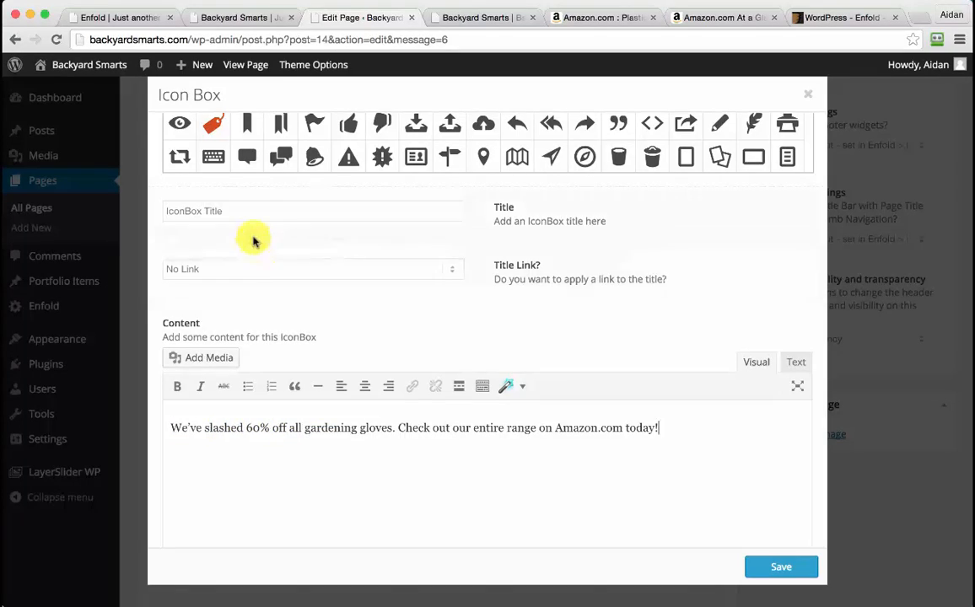
{"action": "scroll", "coordinate": [253, 242], "scroll_direction": "up", "scroll_amount": 5}
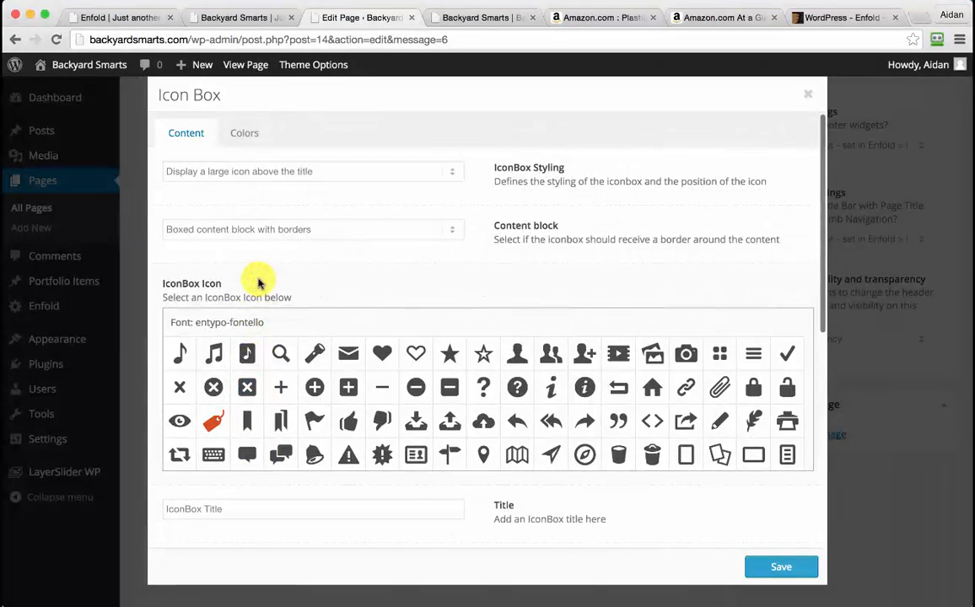
{"action": "scroll", "coordinate": [257, 282], "scroll_direction": "down", "scroll_amount": 10}
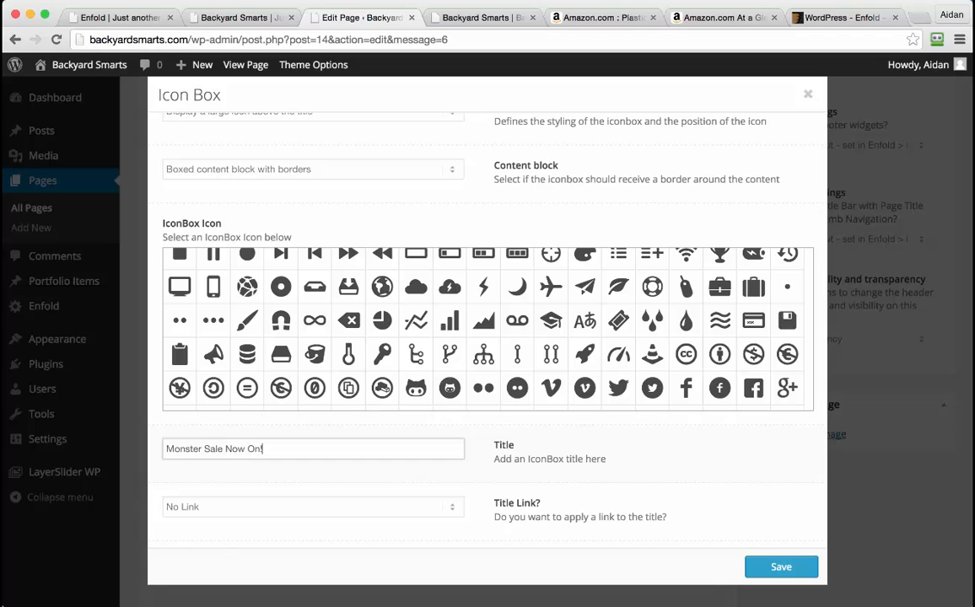
{"action": "scroll", "coordinate": [522, 463], "scroll_direction": "down", "scroll_amount": 6}
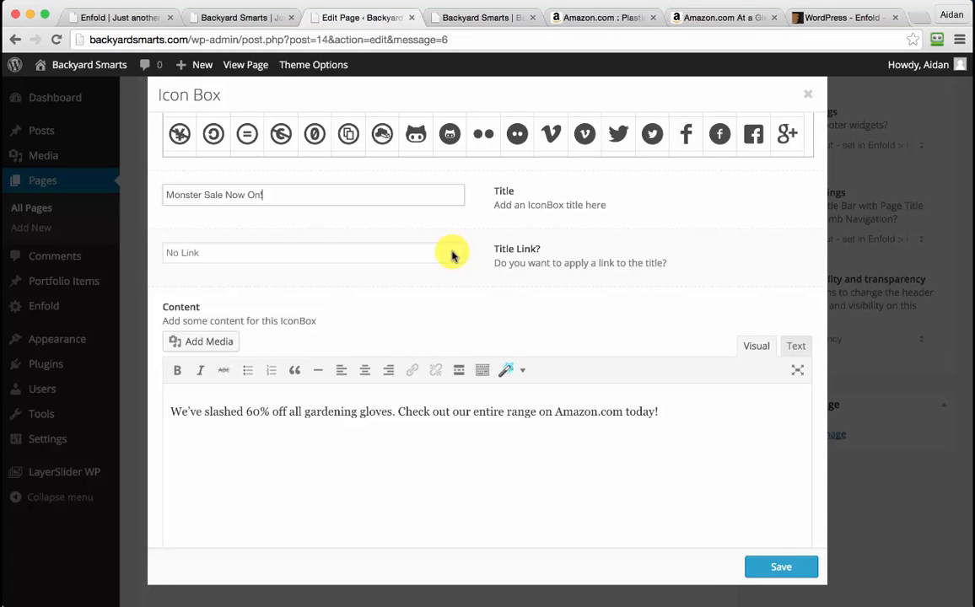
Try the manual Title Link option, then set the title link back to No Link
{"action": "left_click", "coordinate": [369, 258]}
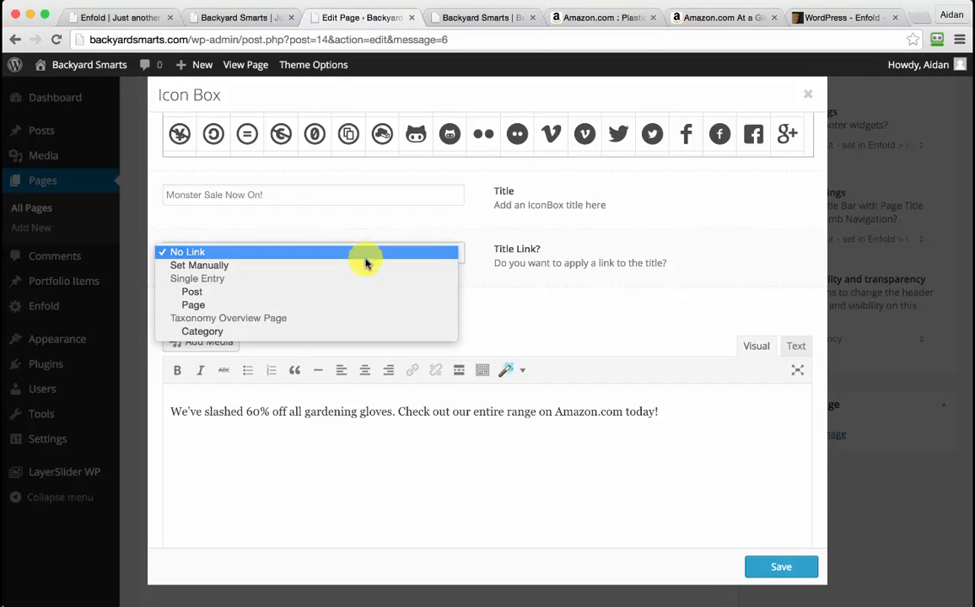
{"action": "left_click", "coordinate": [366, 265]}
{"action": "left_click", "coordinate": [361, 255]}
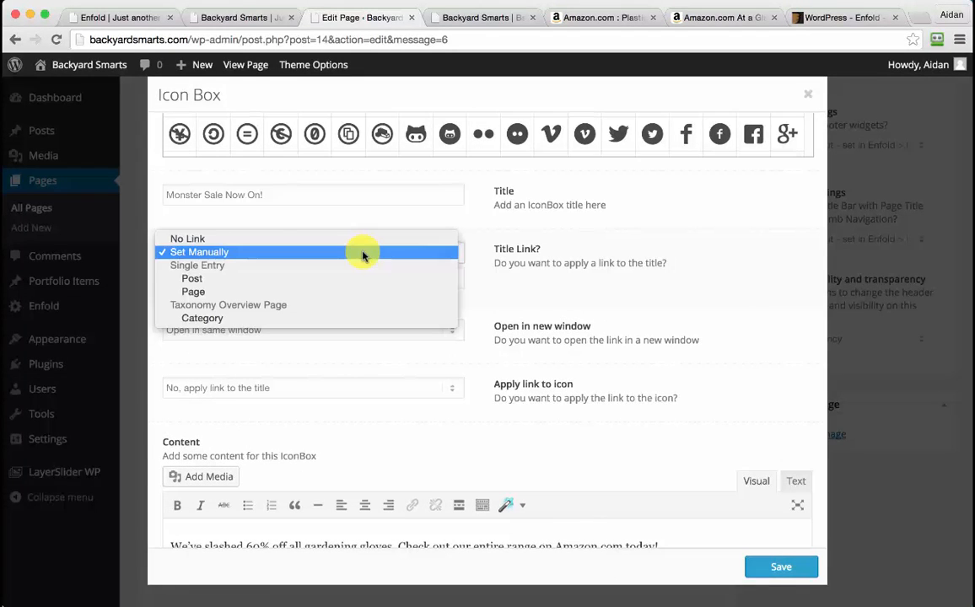
{"action": "left_click", "coordinate": [352, 241]}
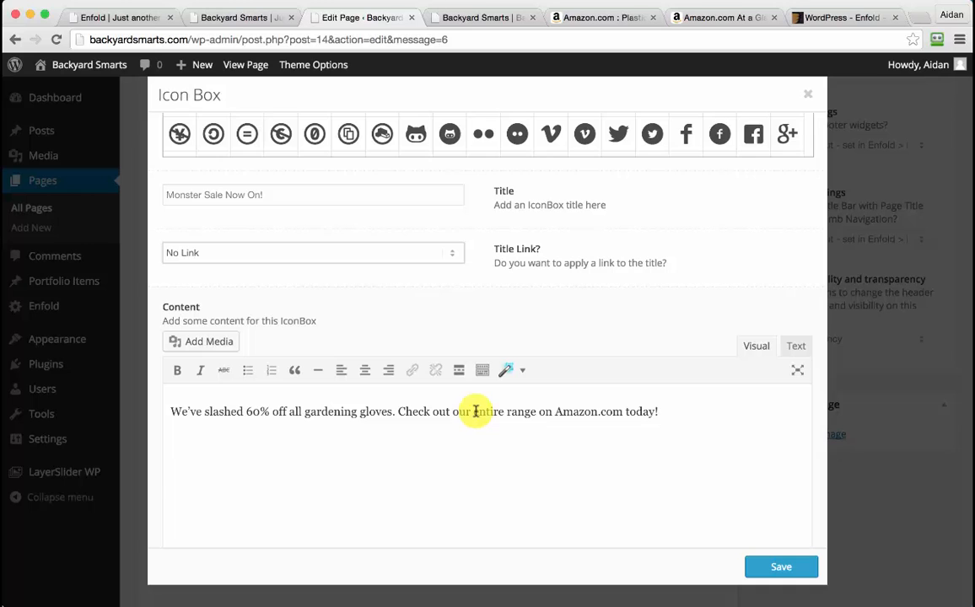
Select 'entire range on Amazon.com' and copy the seed kingdom seller page's Amazon URL
{"action": "left_click_drag", "start_coordinate": [473, 411], "coordinate": [621, 414]}
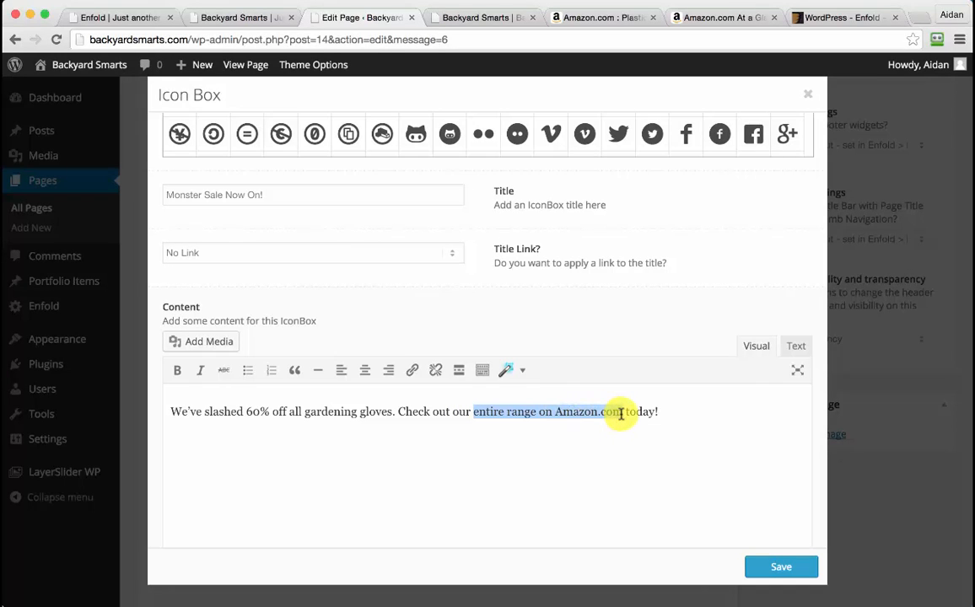
{"action": "left_click", "coordinate": [613, 16]}
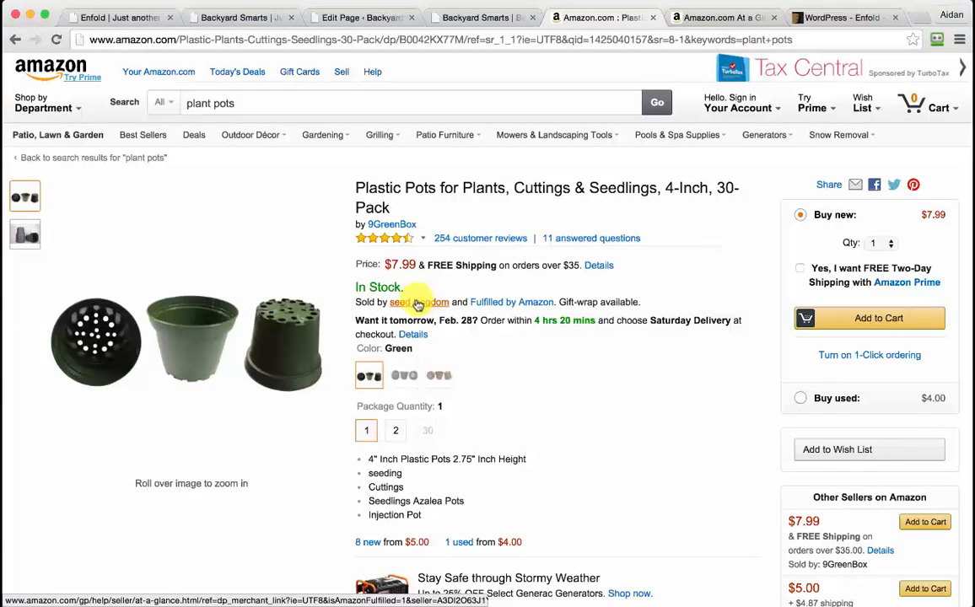
{"action": "left_click", "coordinate": [732, 22]}
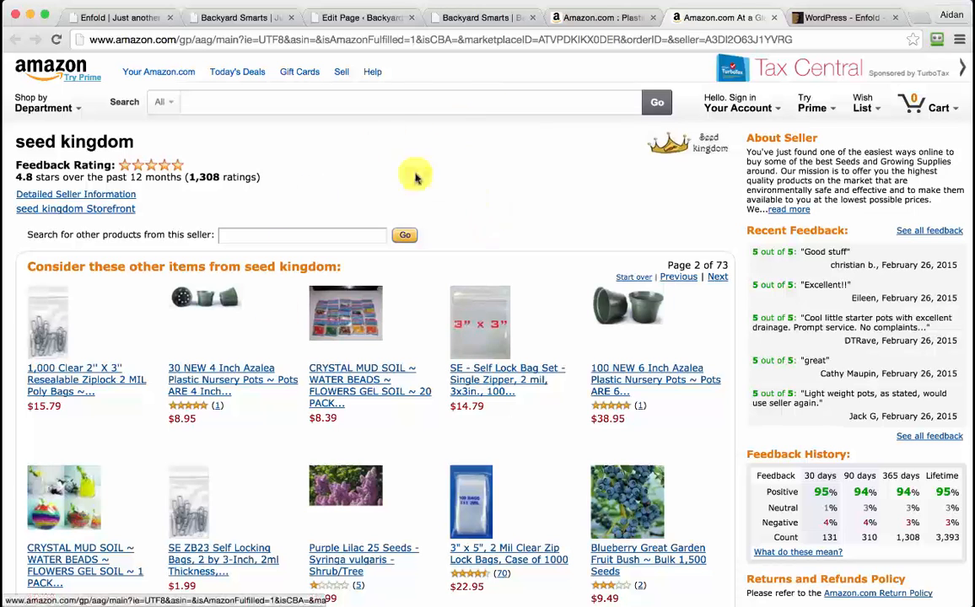
{"action": "left_click", "coordinate": [468, 40]}
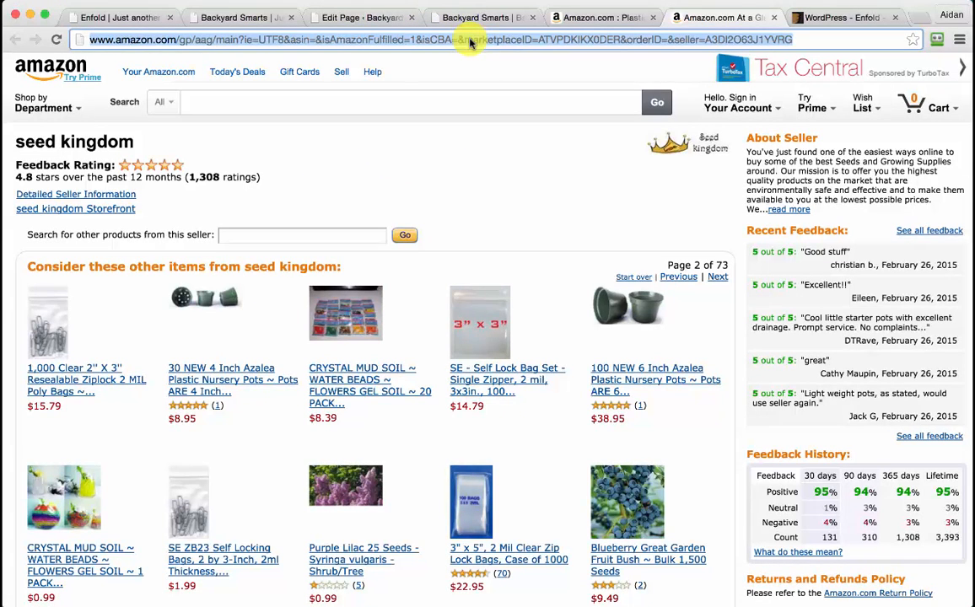
{"action": "left_click", "coordinate": [359, 18]}
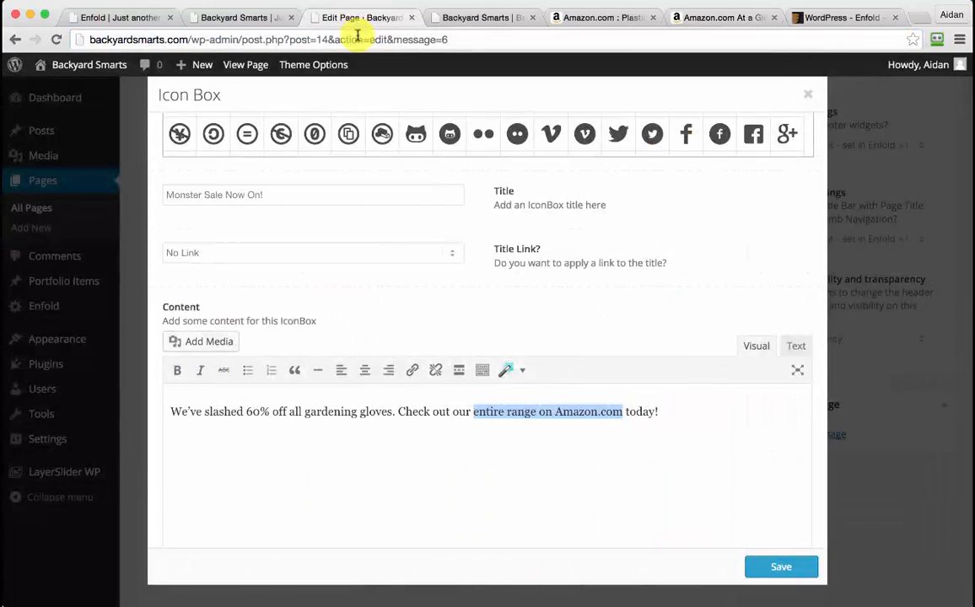
Link 'entire range on Amazon.com' to the seller URL in a new tab and save the box
{"action": "left_click", "coordinate": [413, 371]}
{"action": "key", "text": "ctrl+v"}
{"action": "left_click", "coordinate": [418, 353]}
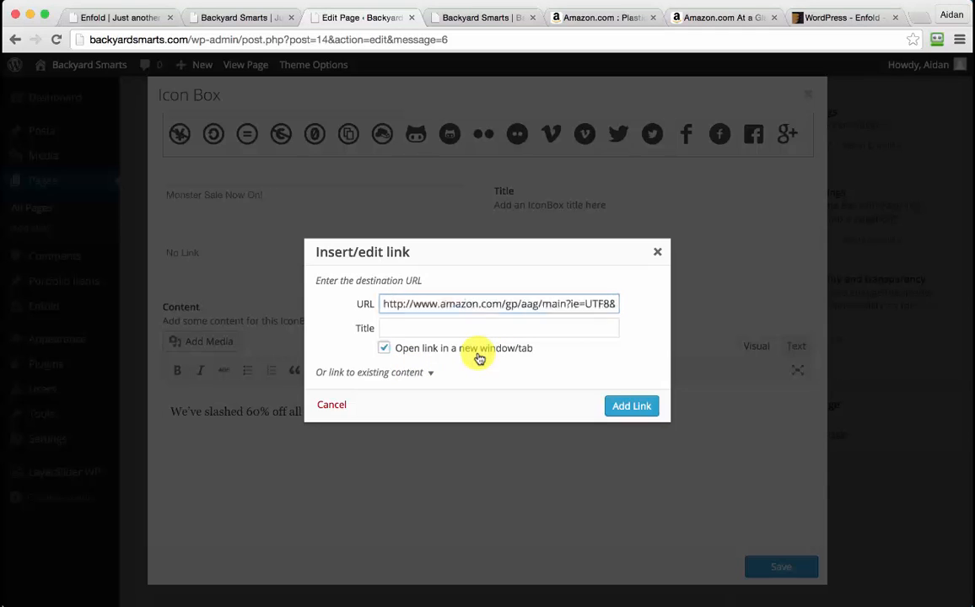
{"action": "left_click", "coordinate": [627, 408]}
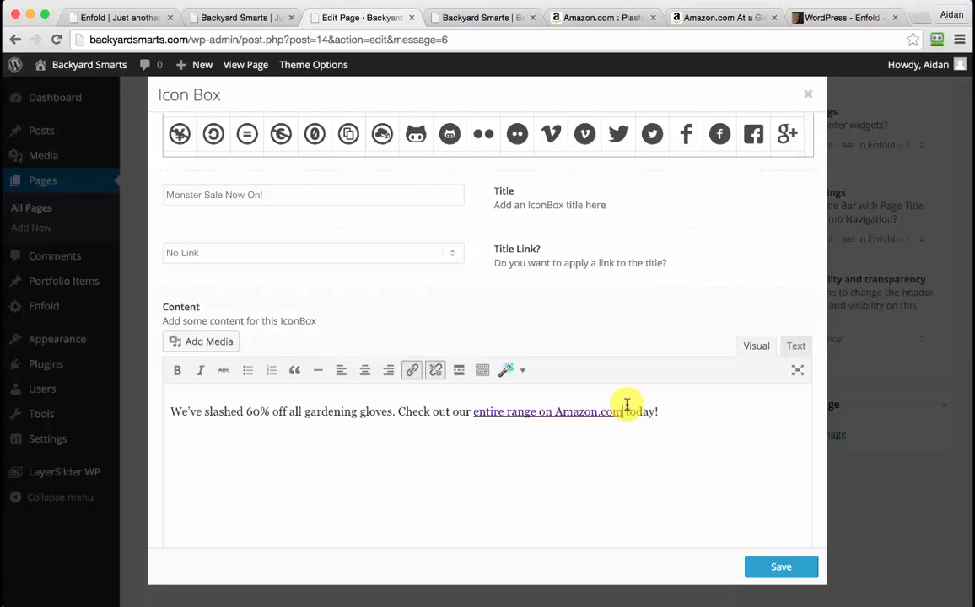
{"action": "left_click", "coordinate": [778, 567]}
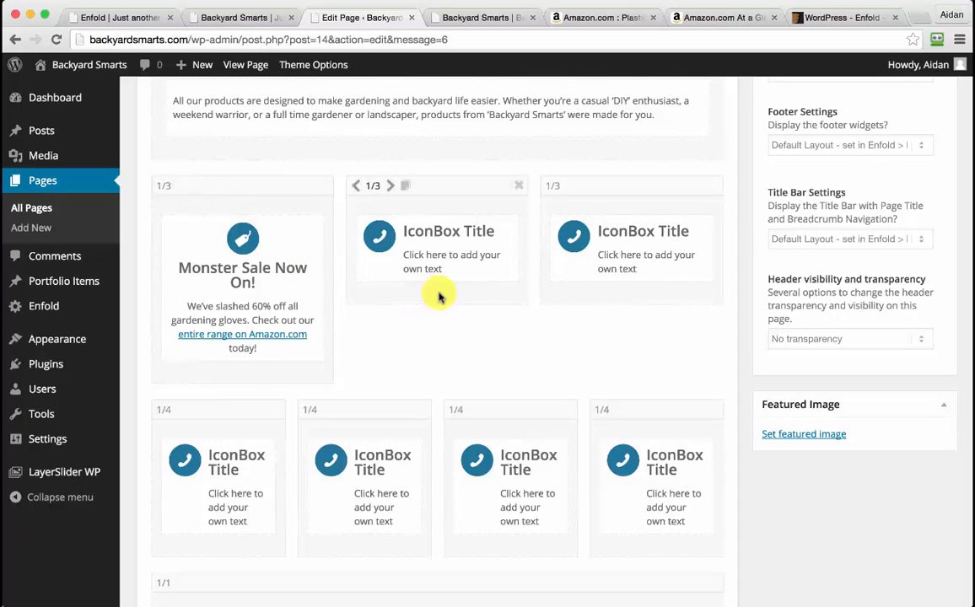
Paste the copied customer support sentence into the middle icon box's content
{"action": "left_click", "coordinate": [567, 606]}
{"action": "scroll", "coordinate": [483, 386], "scroll_direction": "down", "scroll_amount": 1}
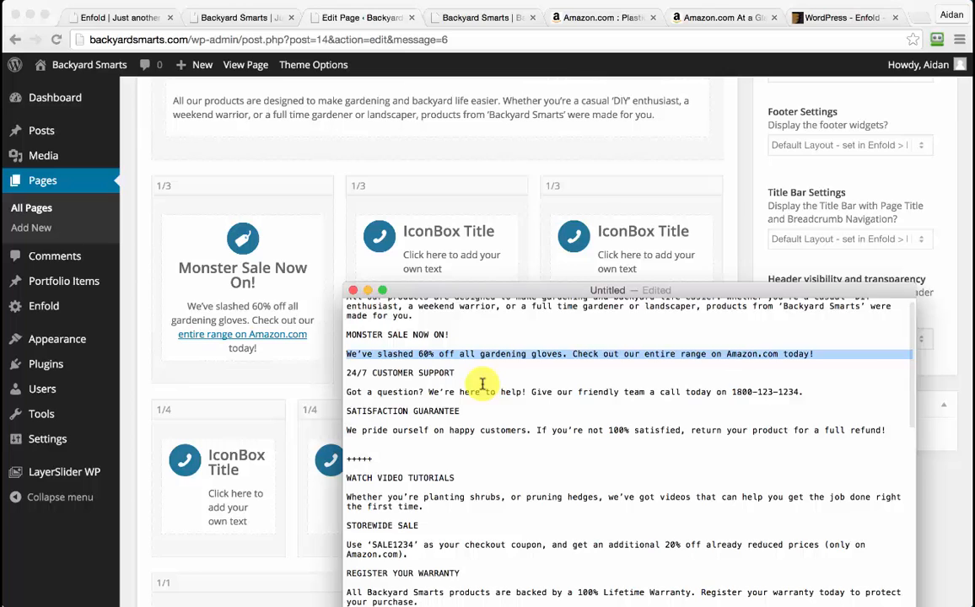
{"action": "left_click_drag", "start_coordinate": [345, 385], "coordinate": [803, 384]}
{"action": "key", "text": "super+c"}
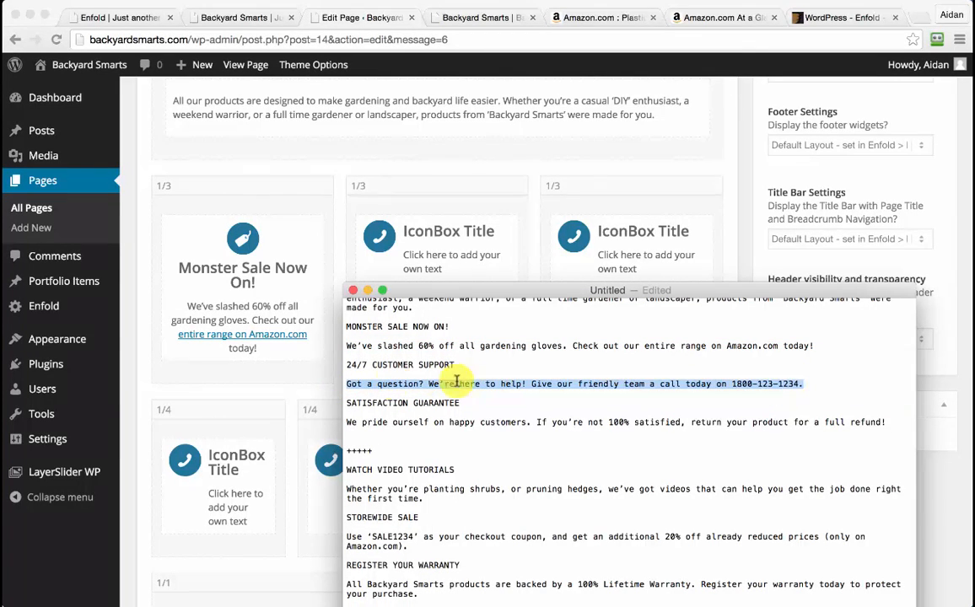
{"action": "left_click", "coordinate": [321, 399]}
{"action": "left_click", "coordinate": [445, 248]}
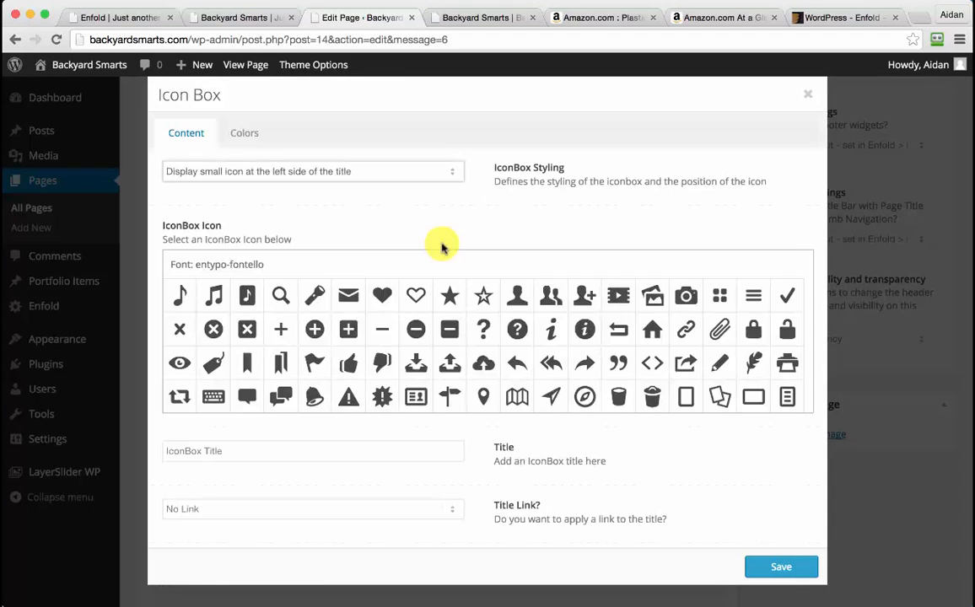
{"action": "scroll", "coordinate": [287, 464], "scroll_direction": "down", "scroll_amount": 5}
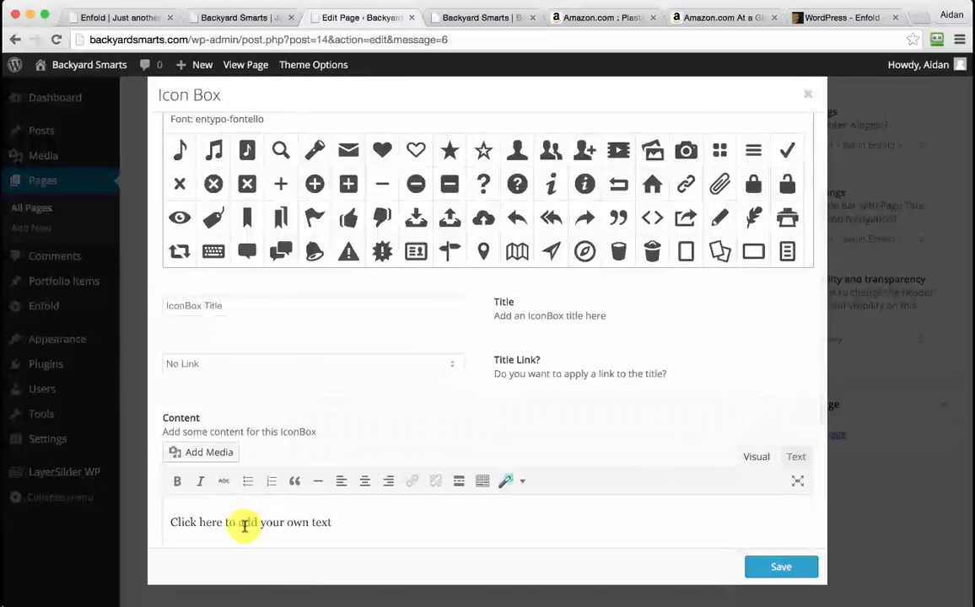
{"action": "triple_click", "coordinate": [244, 523]}
{"action": "key", "text": "super+v"}
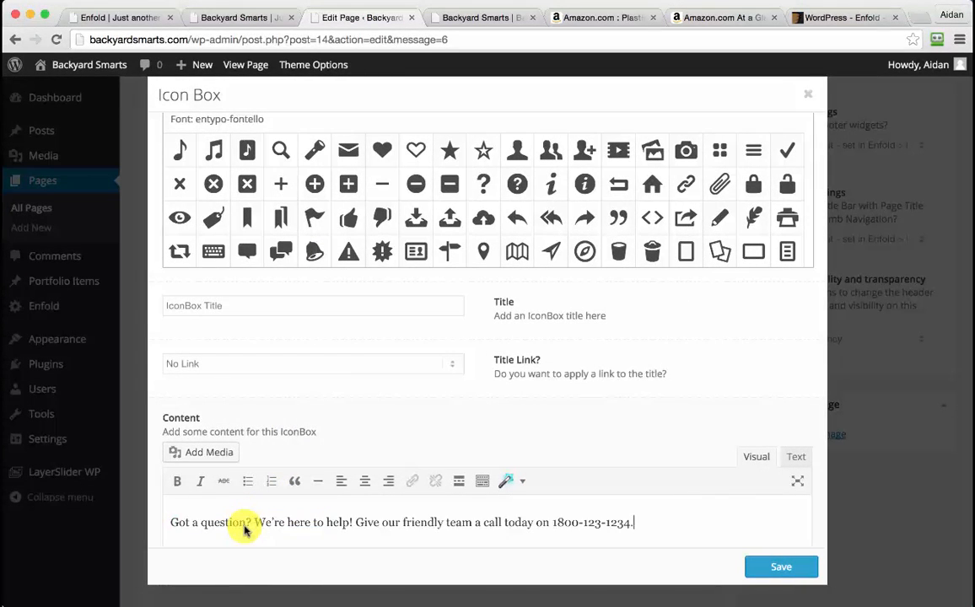
Give it the 24/7 Customer Support title and a large icon above the title, then save
{"action": "left_click", "coordinate": [224, 305]}
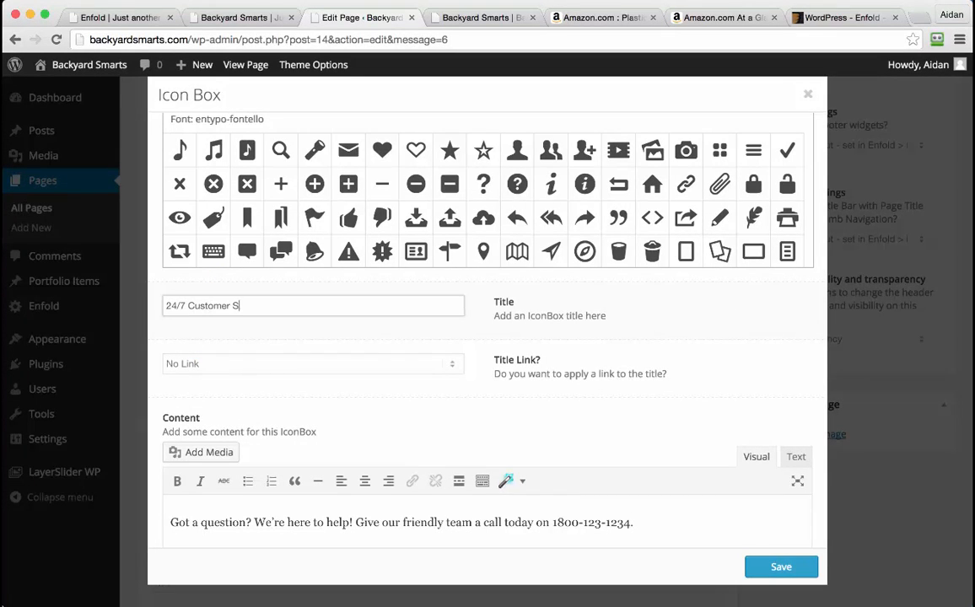
{"action": "scroll", "coordinate": [499, 254], "scroll_direction": "up", "scroll_amount": 2}
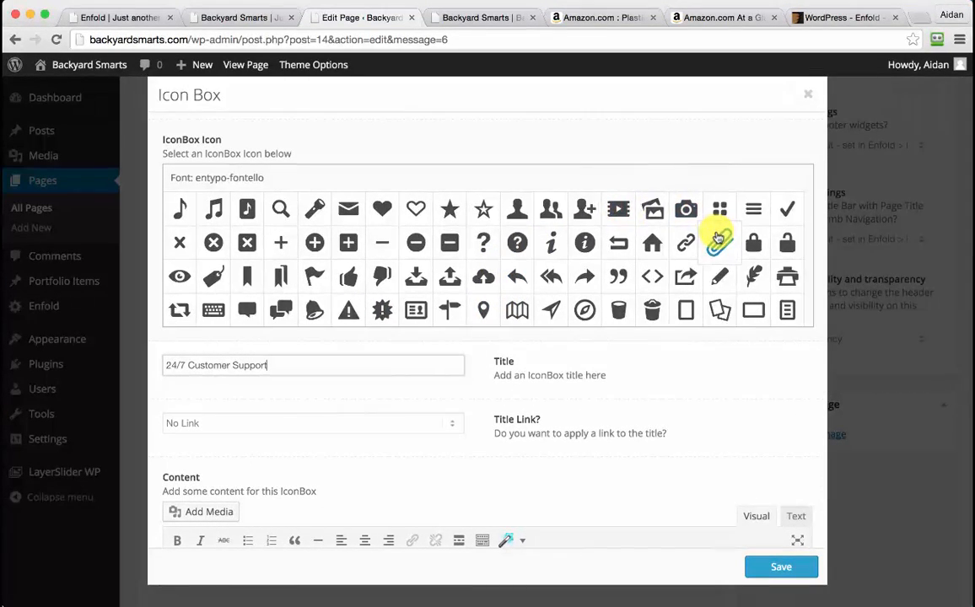
{"action": "scroll", "coordinate": [718, 236], "scroll_direction": "down", "scroll_amount": 2}
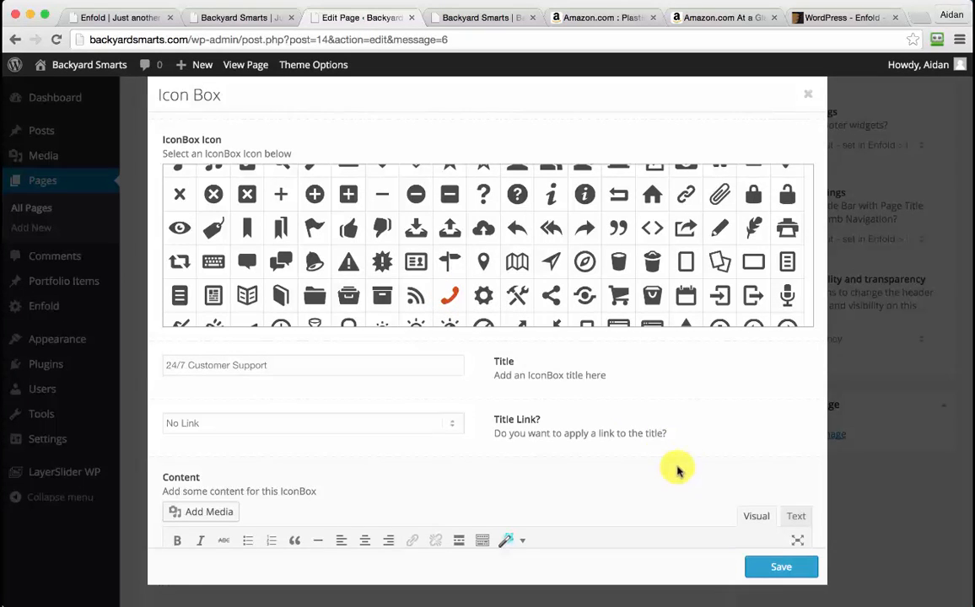
{"action": "scroll", "coordinate": [696, 438], "scroll_direction": "up", "scroll_amount": 3}
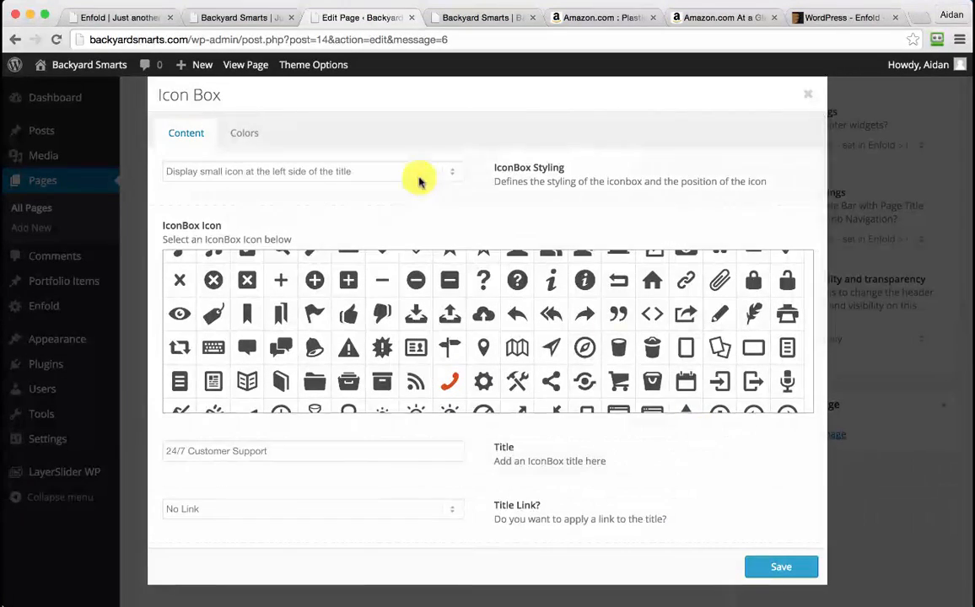
{"action": "left_click", "coordinate": [419, 181]}
{"action": "left_click", "coordinate": [380, 213]}
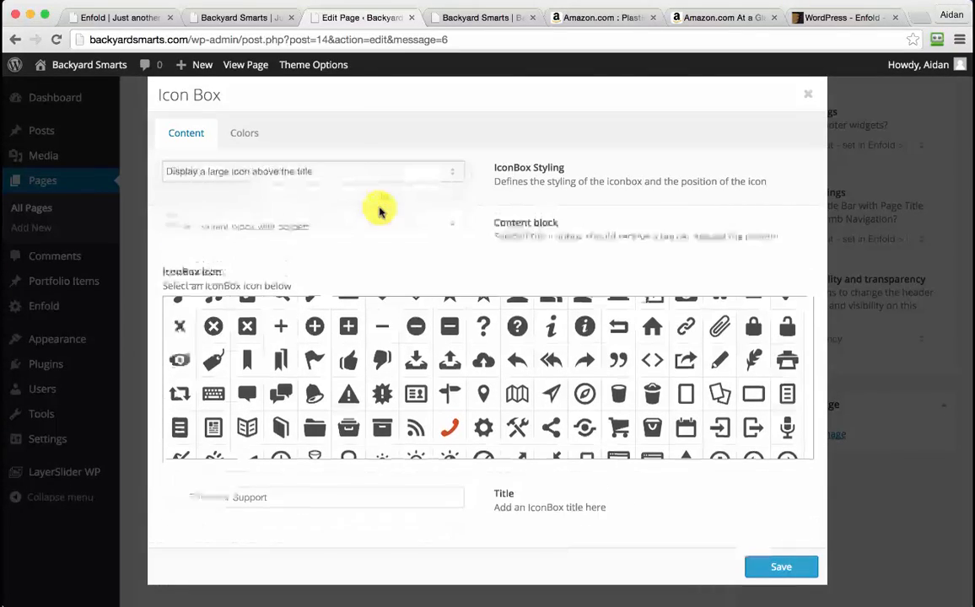
{"action": "scroll", "coordinate": [452, 248], "scroll_direction": "down", "scroll_amount": 2}
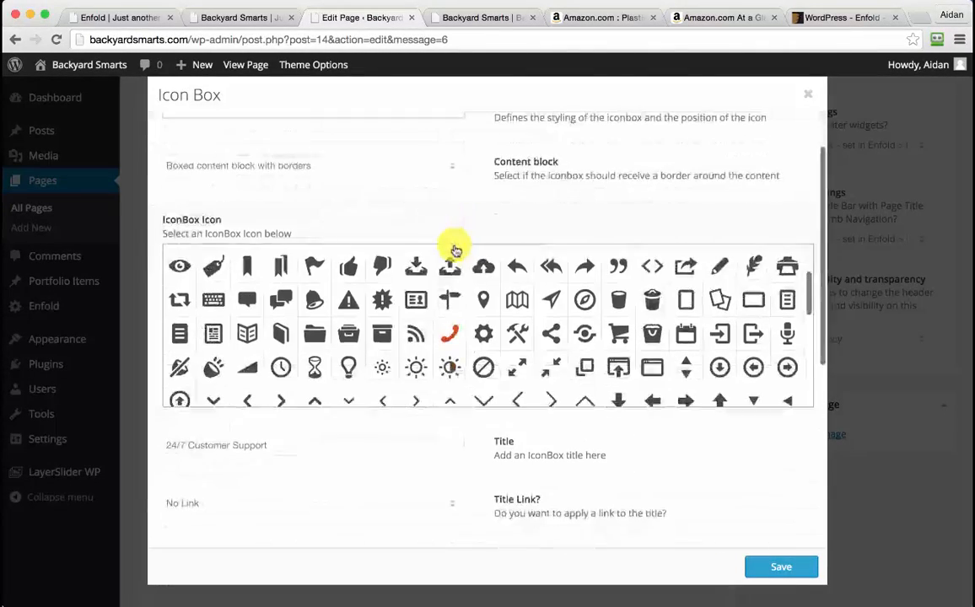
{"action": "left_click", "coordinate": [778, 570]}
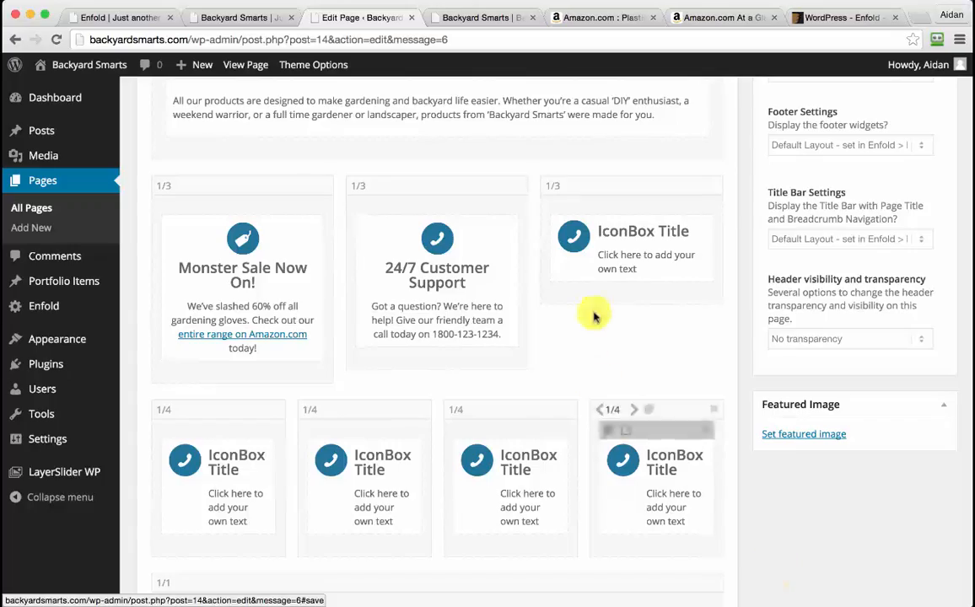
Open the third icon box and copy the satisfaction guarantee sentence from the notes
{"action": "left_click", "coordinate": [635, 237]}
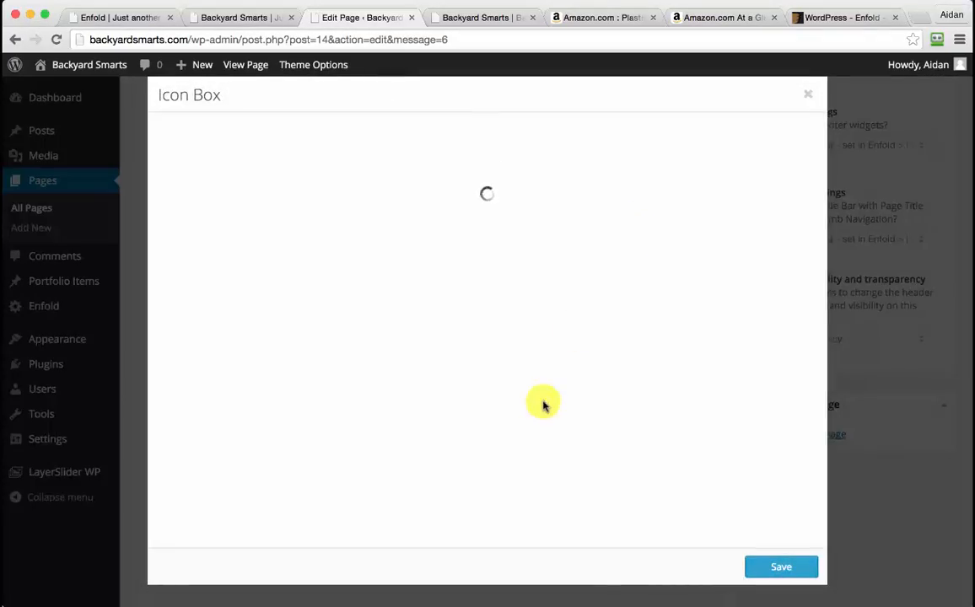
{"action": "key", "text": "ctrl+Up"}
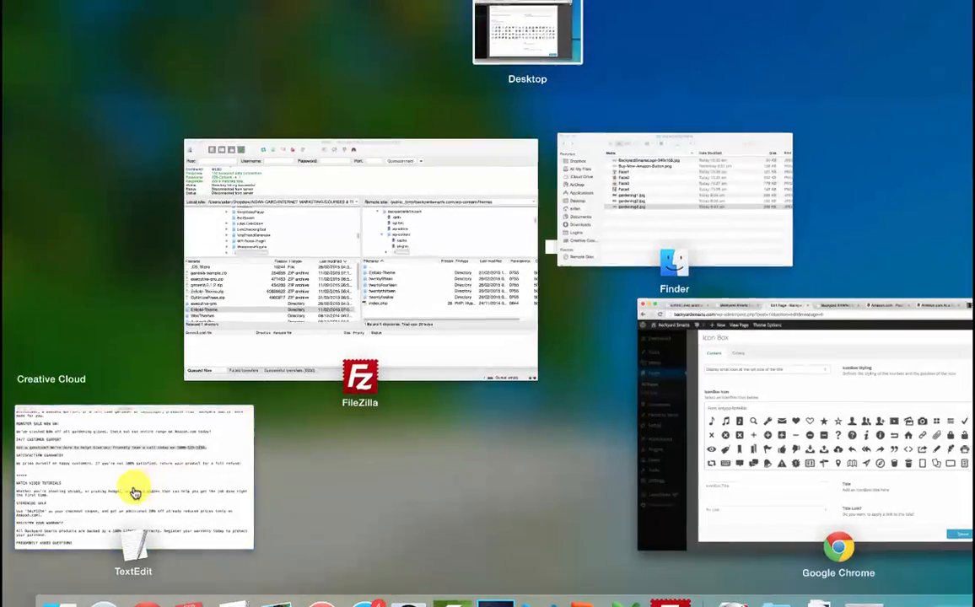
{"action": "left_click", "coordinate": [135, 492]}
{"action": "left_click_drag", "start_coordinate": [346, 422], "coordinate": [896, 420]}
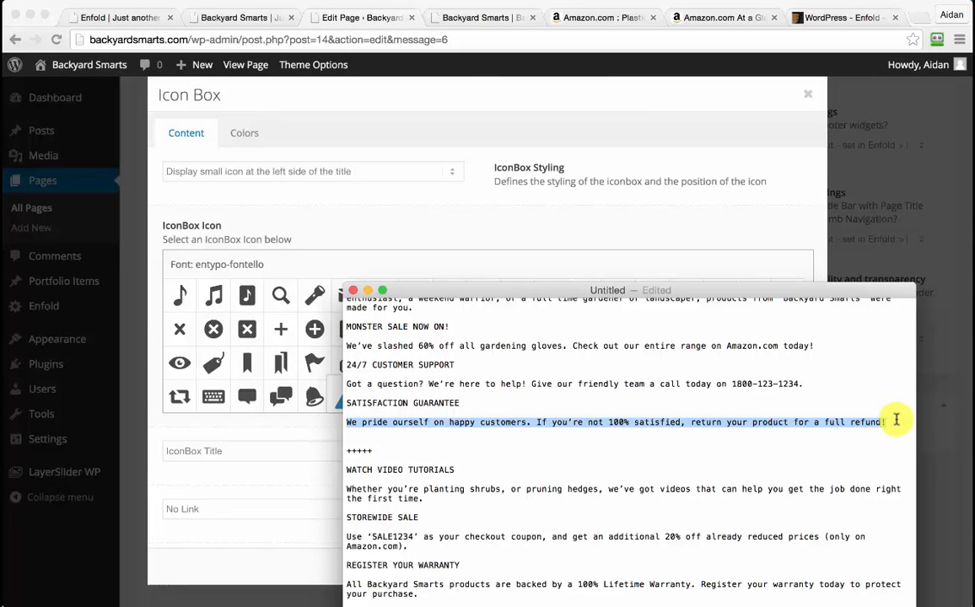
Set the third box's styling to display a large icon above the title
{"action": "left_click", "coordinate": [359, 170]}
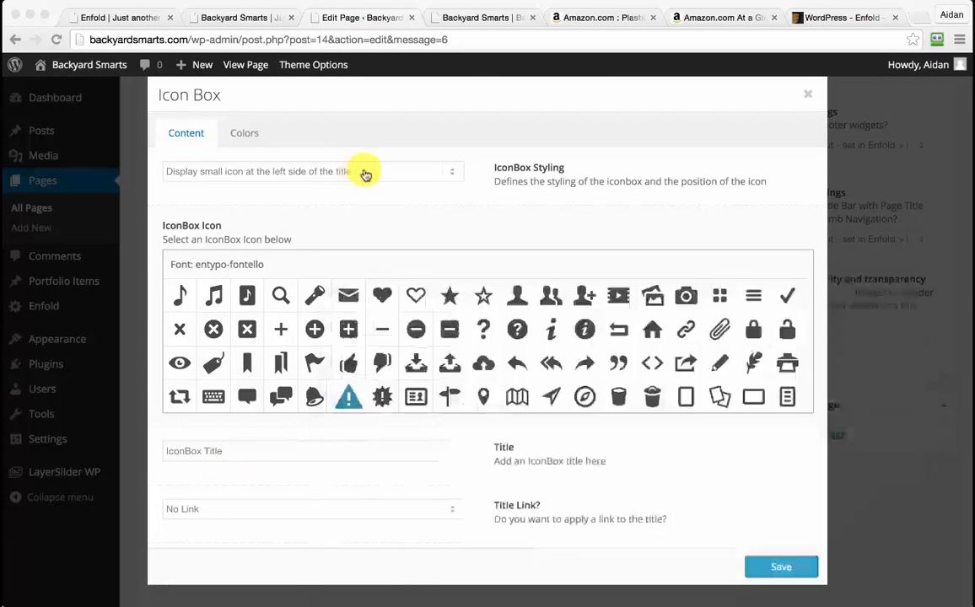
{"action": "left_click", "coordinate": [363, 169]}
{"action": "left_click", "coordinate": [362, 173]}
{"action": "left_click", "coordinate": [359, 173]}
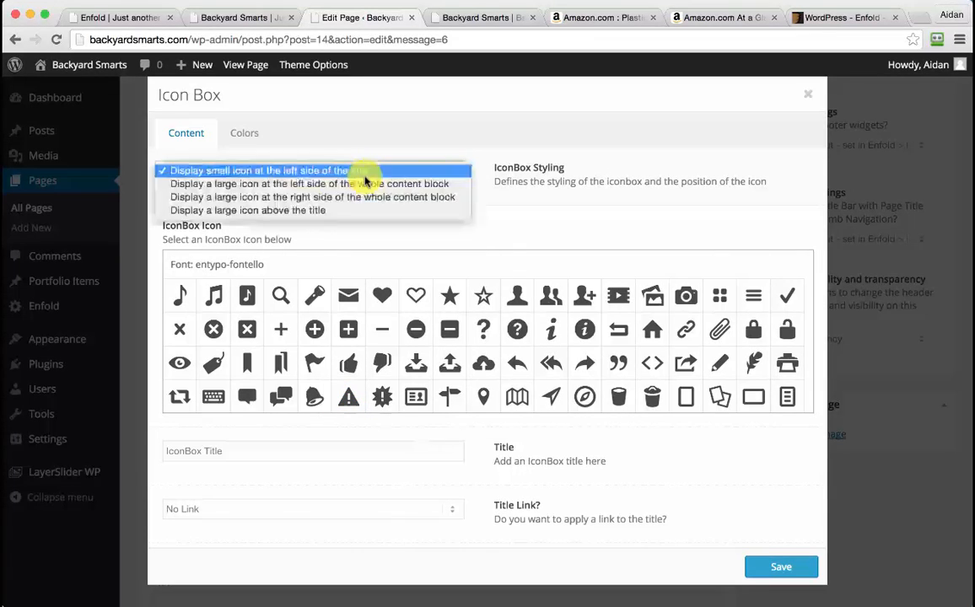
{"action": "left_click", "coordinate": [318, 212]}
Title it 'Satisfaction Guarantee' and paste the full-refund sentence as its content
{"action": "left_click", "coordinate": [264, 513]}
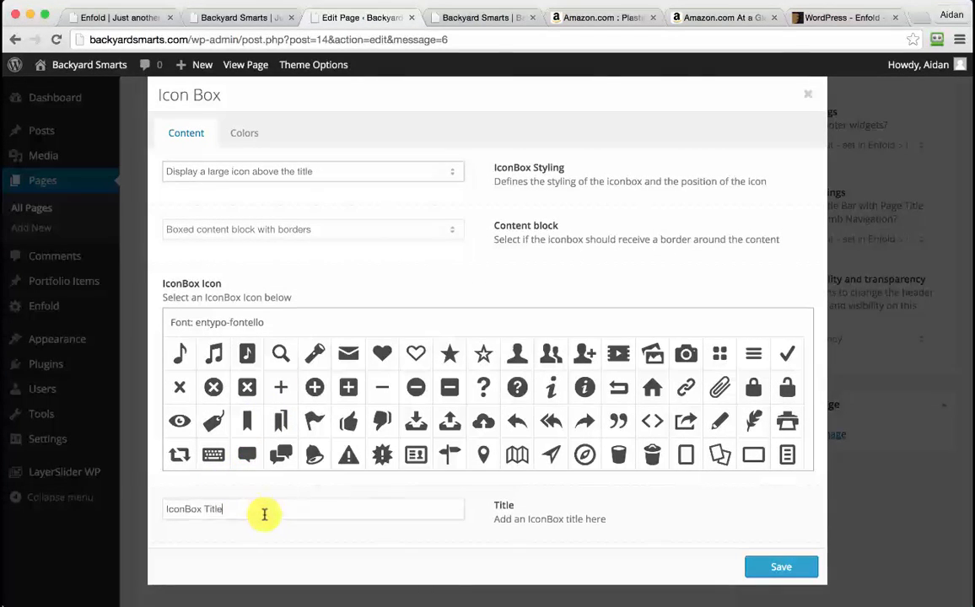
{"action": "type", "text": "Satisfaction Guarantee"}
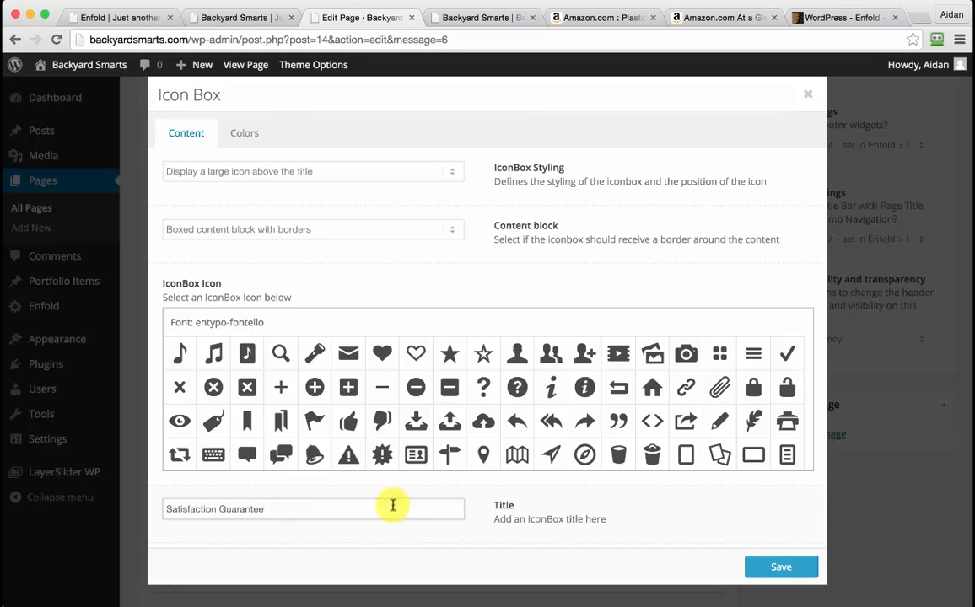
{"action": "scroll", "coordinate": [392, 505], "scroll_direction": "down", "scroll_amount": 5}
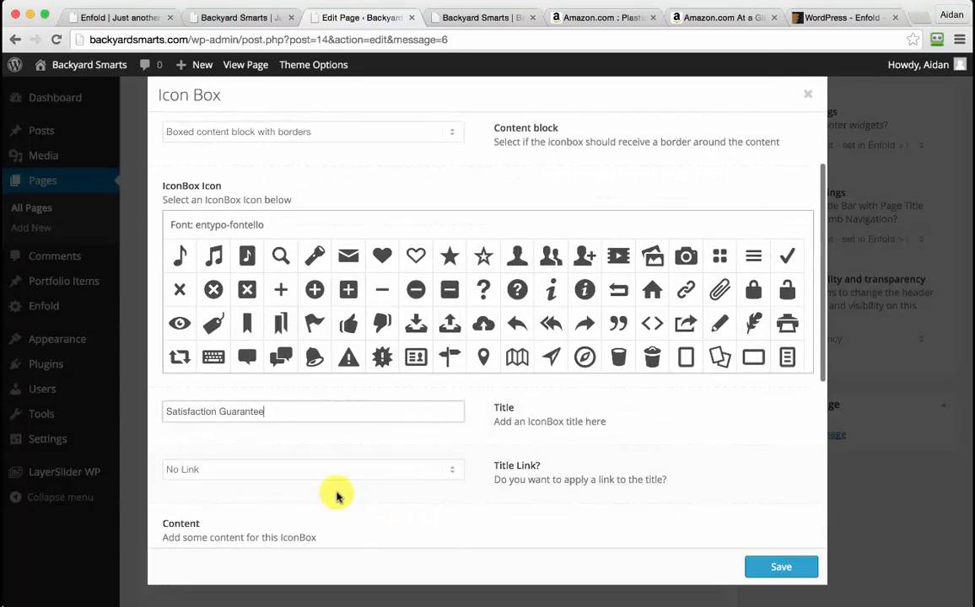
{"action": "left_click", "coordinate": [286, 526]}
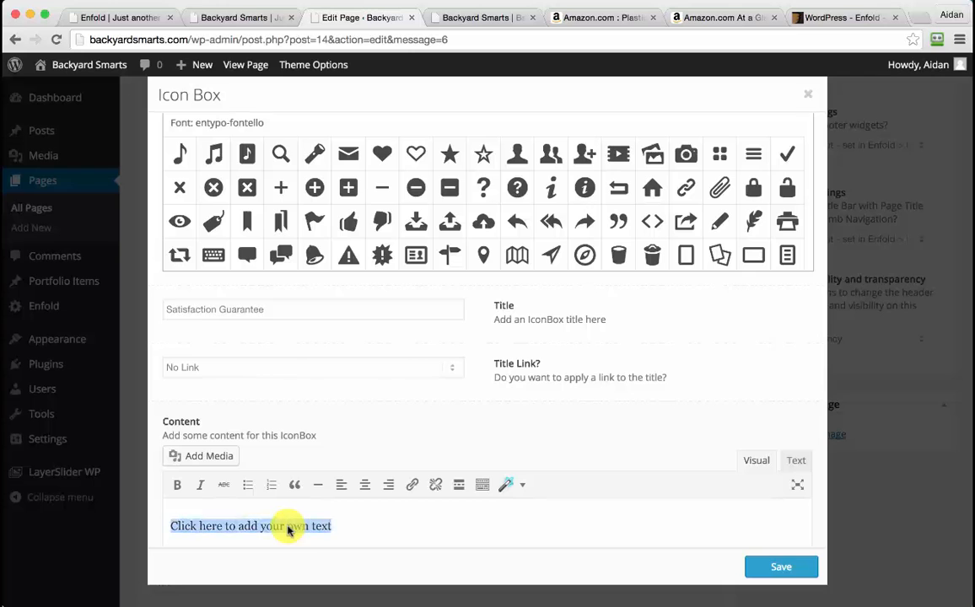
{"action": "type", "text": "We pride ourself on happy customers. If you're not 100% satisfied, return your product for a full refund!"}
{"action": "scroll", "coordinate": [288, 527], "scroll_direction": "down", "scroll_amount": 1}
{"action": "scroll", "coordinate": [289, 514], "scroll_direction": "up", "scroll_amount": 2}
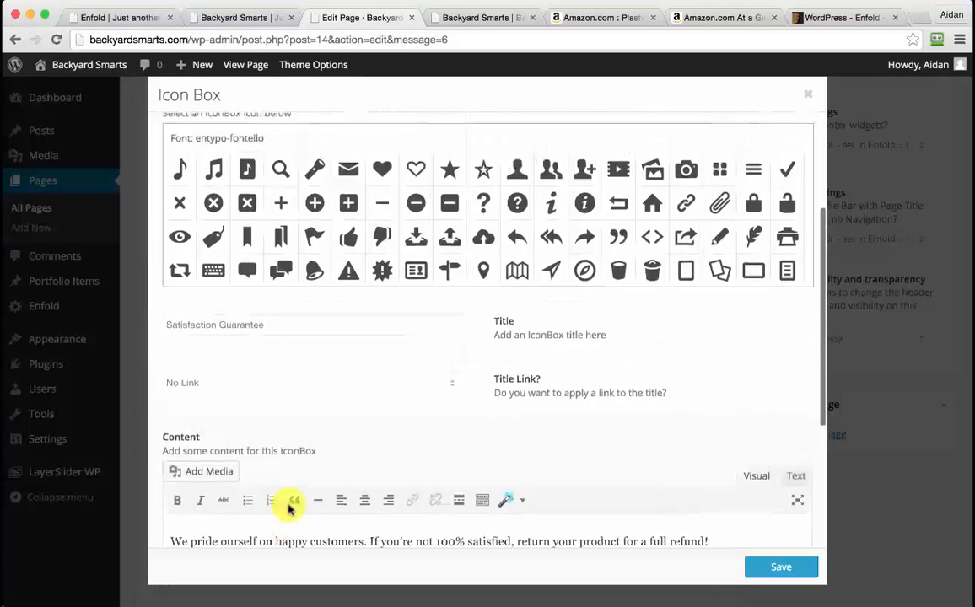
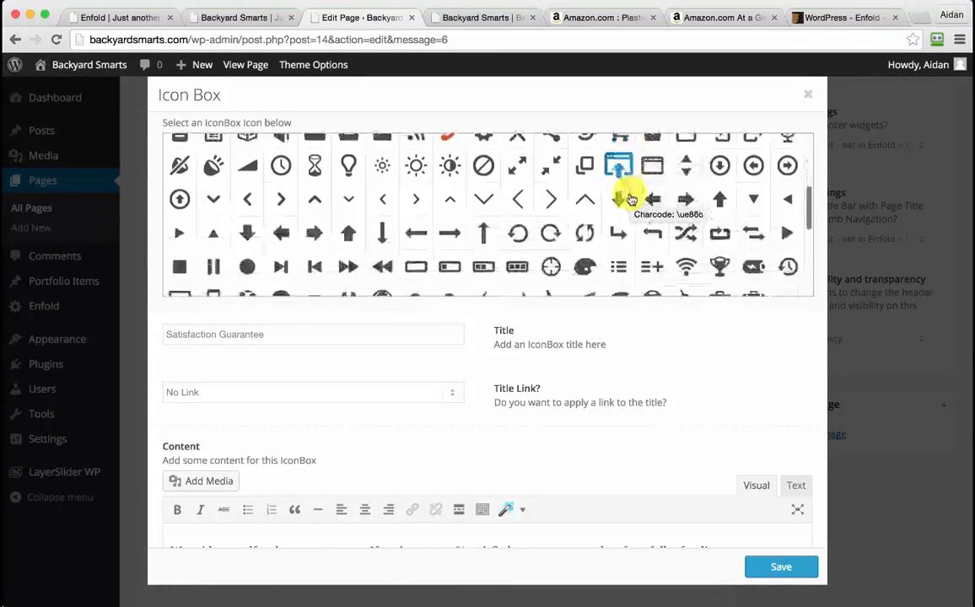
Pick the thumbs-up icon from the icon grid for the Satisfaction Guarantee box
{"action": "scroll", "coordinate": [631, 200], "scroll_direction": "down", "scroll_amount": 2}
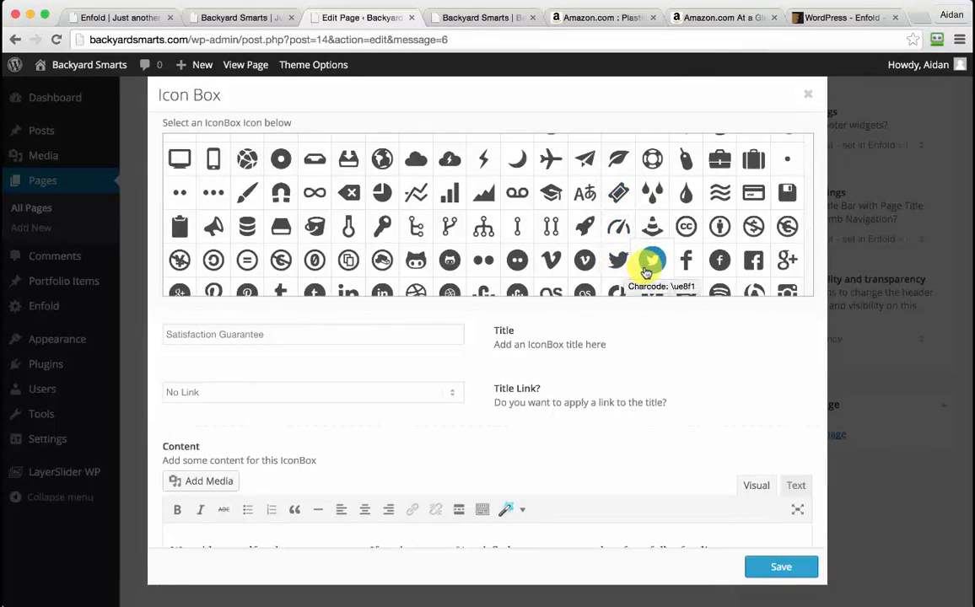
{"action": "scroll", "coordinate": [646, 271], "scroll_direction": "down", "scroll_amount": 2}
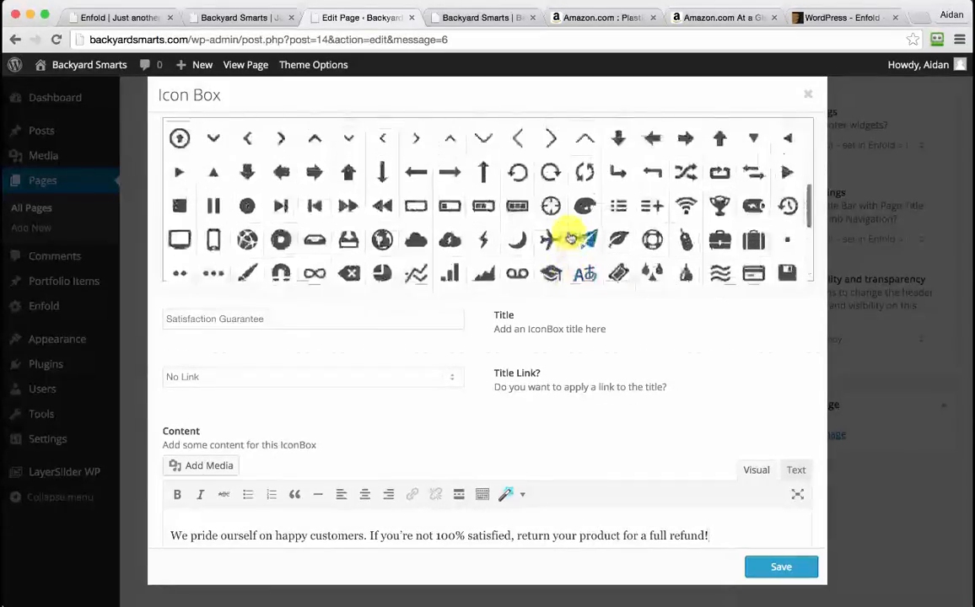
{"action": "scroll", "coordinate": [570, 239], "scroll_direction": "up", "scroll_amount": 6}
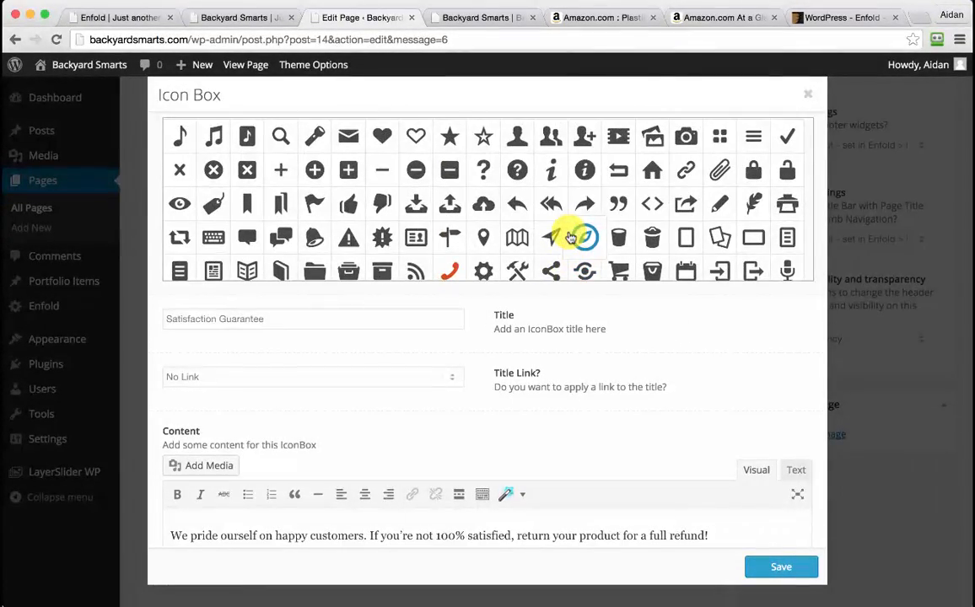
{"action": "scroll", "coordinate": [571, 239], "scroll_direction": "up", "scroll_amount": 2}
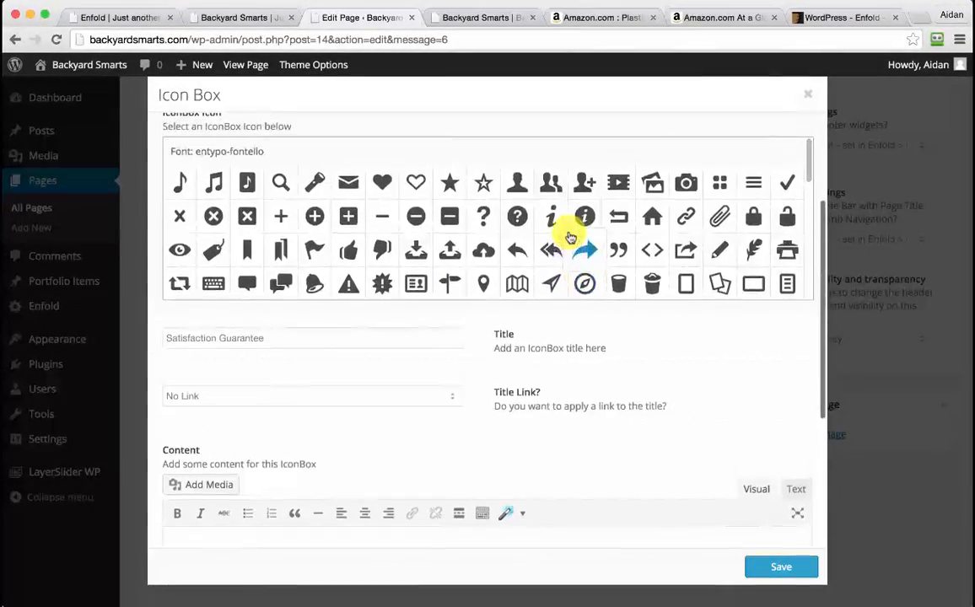
{"action": "scroll", "coordinate": [570, 237], "scroll_direction": "up", "scroll_amount": 1}
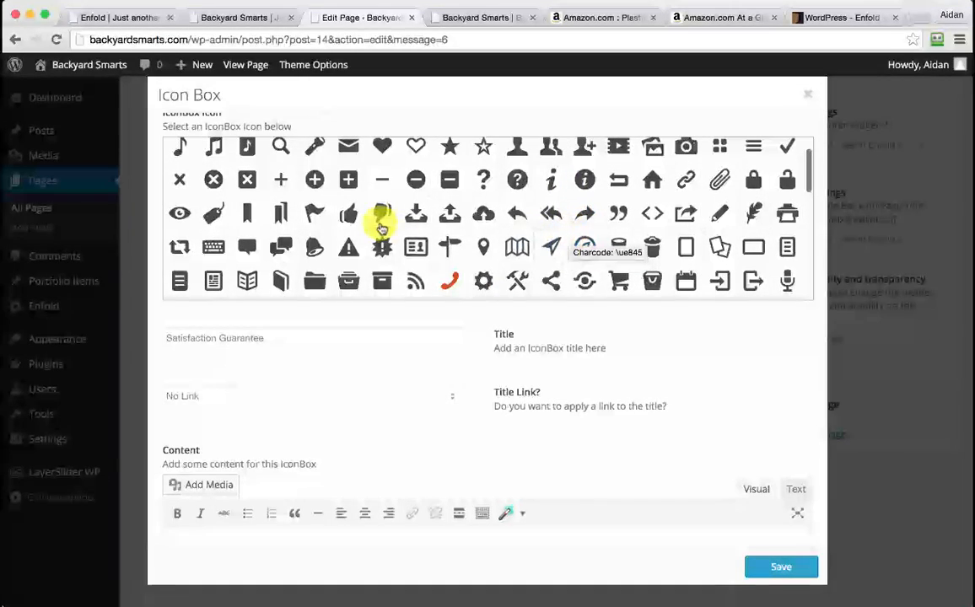
{"action": "left_click", "coordinate": [353, 216]}
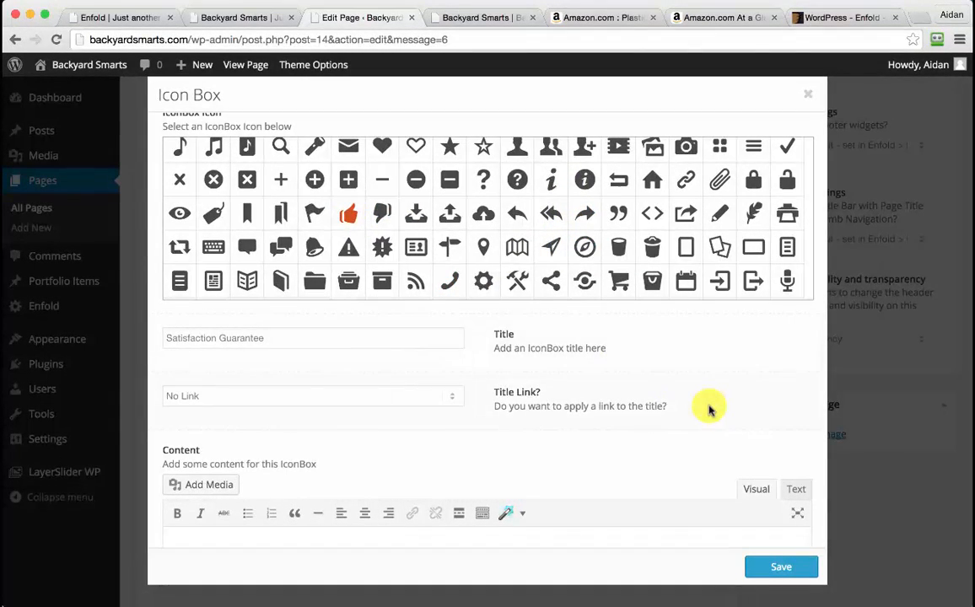
{"action": "scroll", "coordinate": [709, 409], "scroll_direction": "down", "scroll_amount": 3}
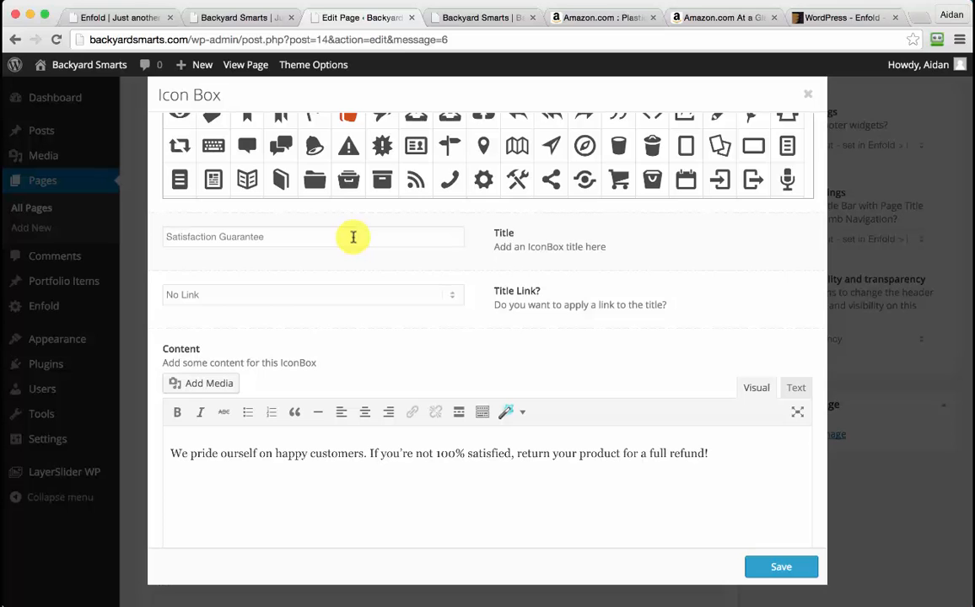
Save the thumbs-up icon box and check it on the live homepage before returning to the editor
{"action": "left_click", "coordinate": [780, 570]}
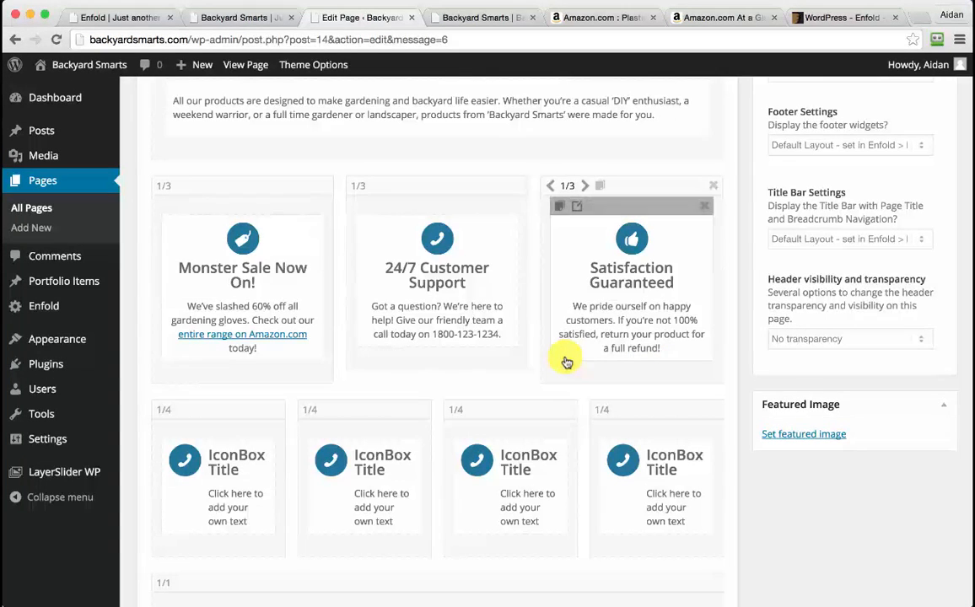
{"action": "scroll", "coordinate": [567, 363], "scroll_direction": "down", "scroll_amount": 5}
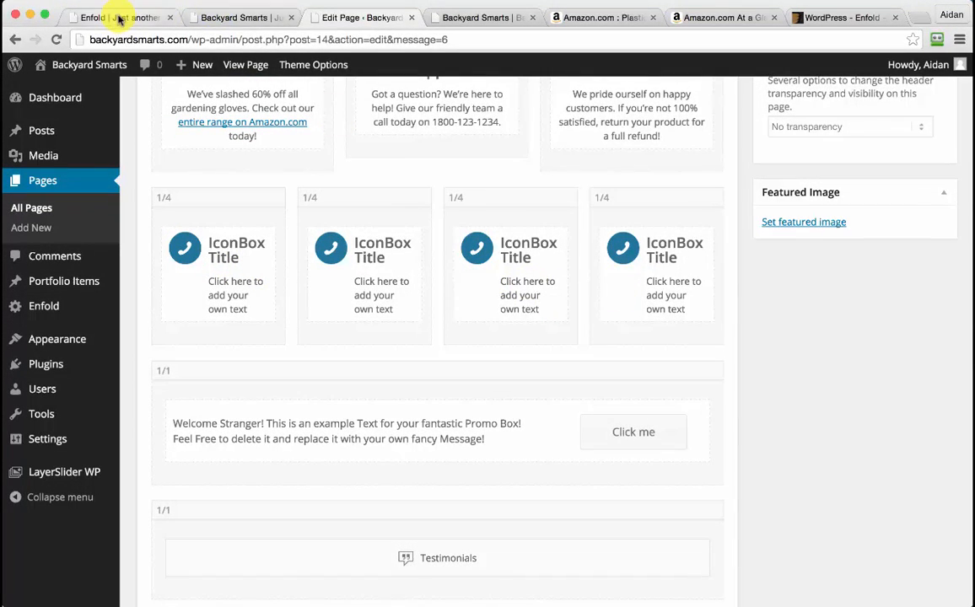
{"action": "left_click", "coordinate": [91, 17]}
{"action": "scroll", "coordinate": [407, 318], "scroll_direction": "down", "scroll_amount": 2}
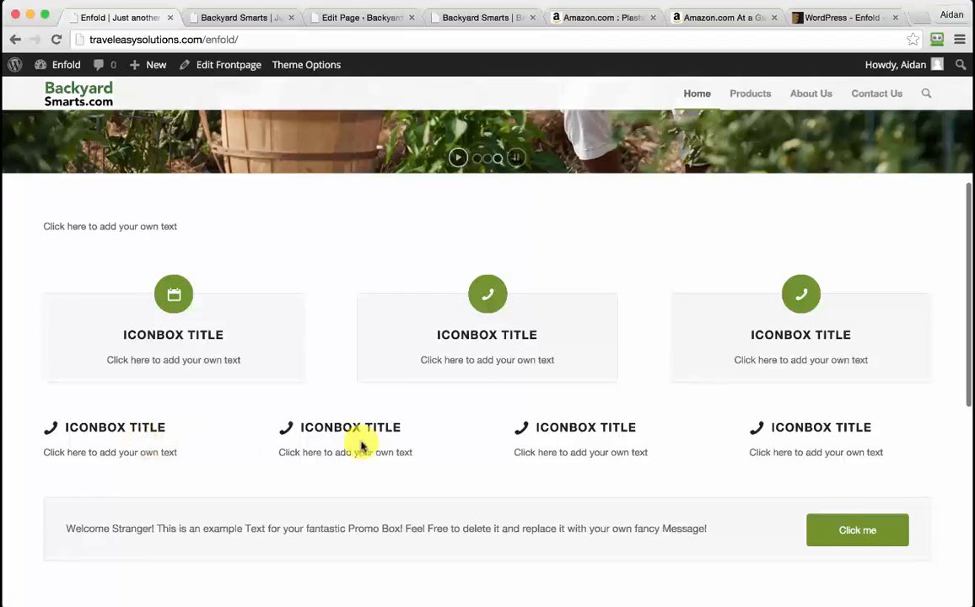
{"action": "scroll", "coordinate": [461, 457], "scroll_direction": "down", "scroll_amount": 1}
{"action": "scroll", "coordinate": [461, 457], "scroll_direction": "down", "scroll_amount": 1}
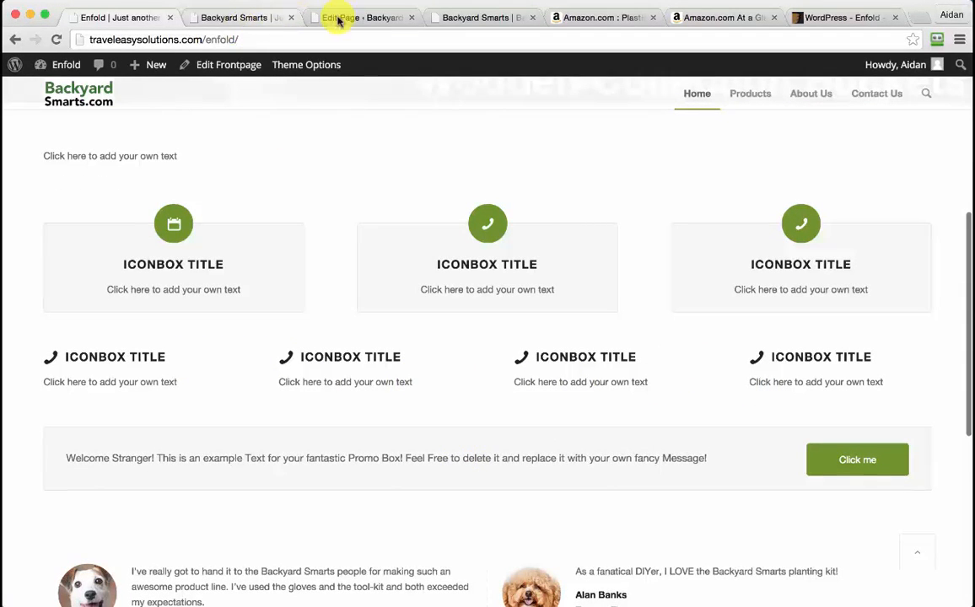
{"action": "left_click", "coordinate": [363, 18]}
Title the first quarter-width box 'WATCH VIDEO TUTORIALS' and paste the tutorials paragraph as its content
{"action": "left_click", "coordinate": [222, 268]}
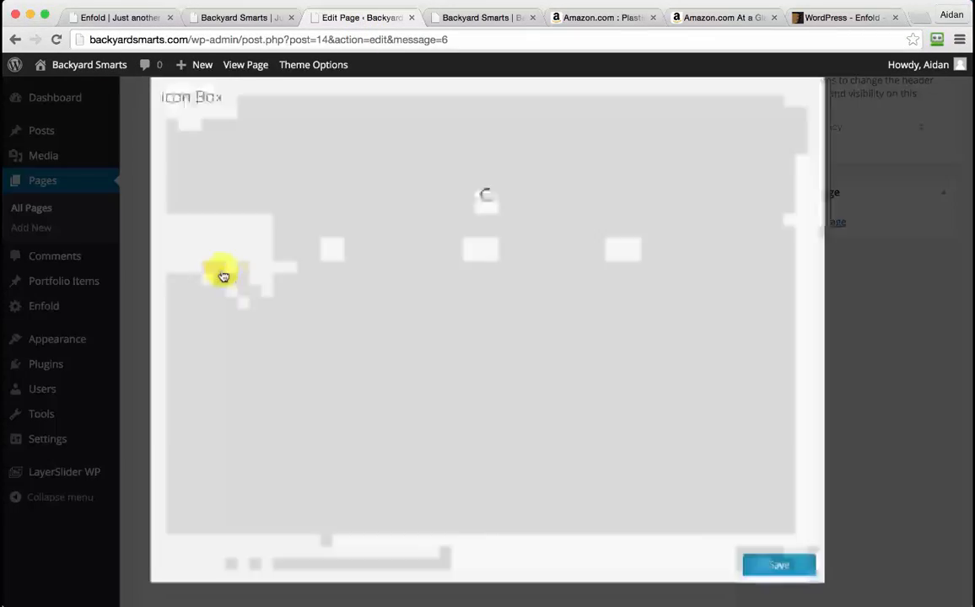
{"action": "left_click", "coordinate": [479, 604]}
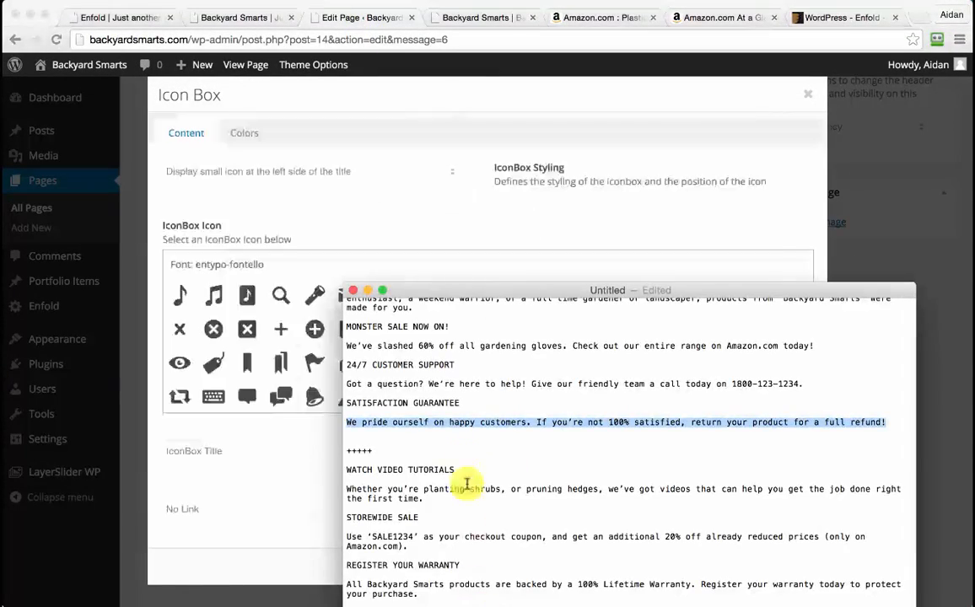
{"action": "scroll", "coordinate": [460, 507], "scroll_direction": "down", "scroll_amount": 5}
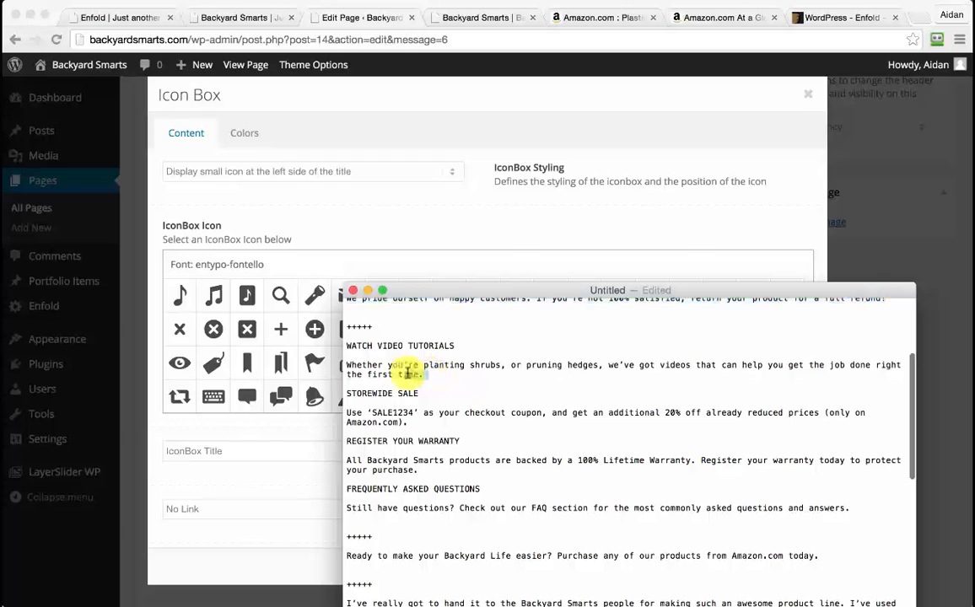
{"action": "left_click_drag", "start_coordinate": [423, 374], "coordinate": [351, 365]}
{"action": "key", "text": "super+c"}
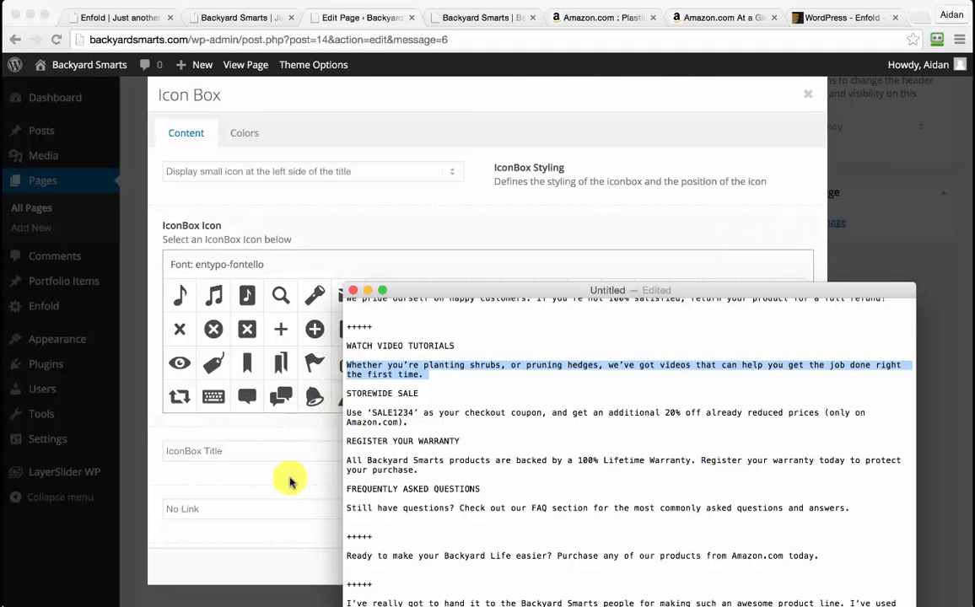
{"action": "left_click", "coordinate": [258, 450]}
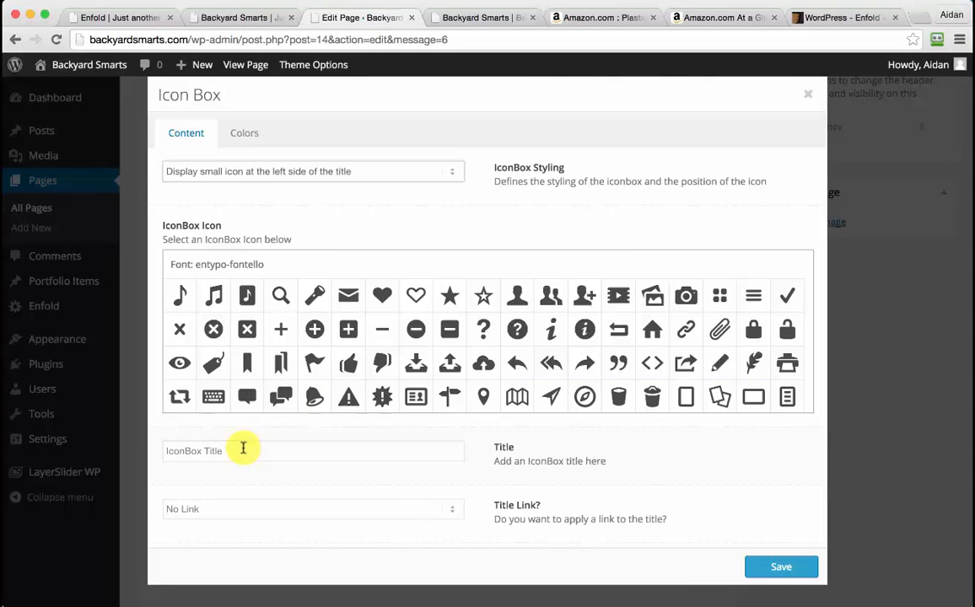
{"action": "triple_click", "coordinate": [243, 450]}
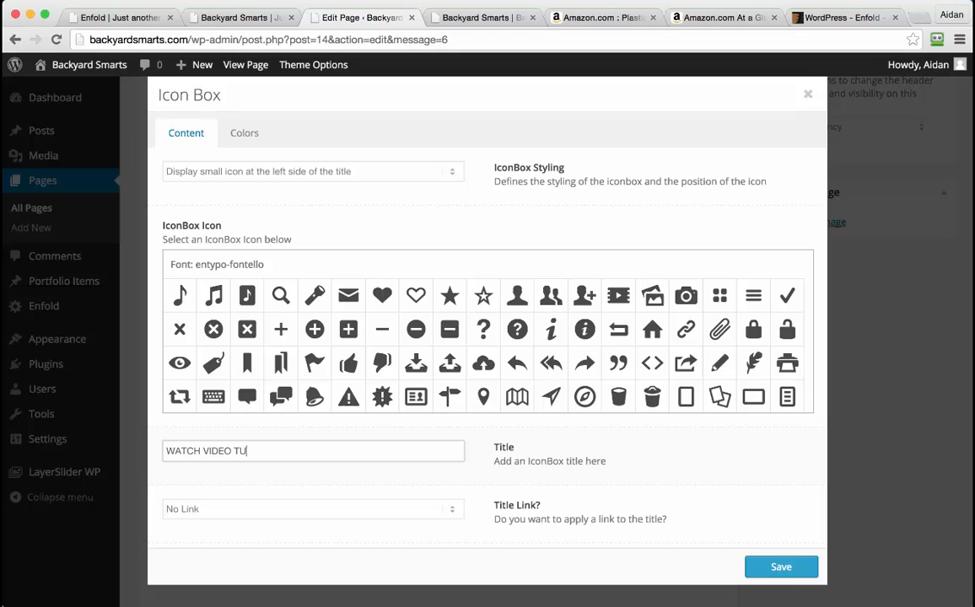
{"action": "scroll", "coordinate": [273, 448], "scroll_direction": "down", "scroll_amount": 5}
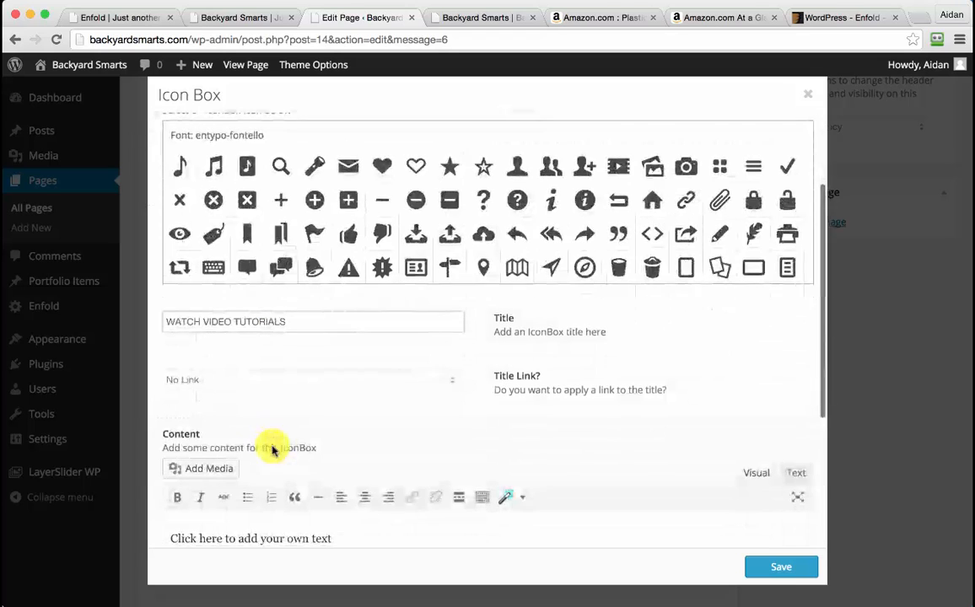
{"action": "triple_click", "coordinate": [275, 499]}
{"action": "key", "text": "super+v"}
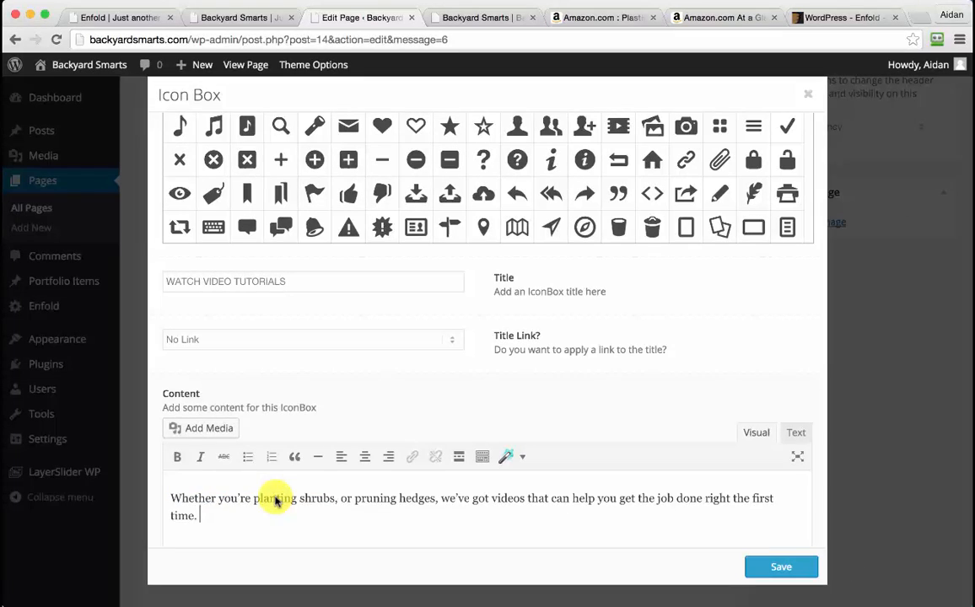
Give it the video icon, keep the small icon left of the title, and save
{"action": "scroll", "coordinate": [386, 514], "scroll_direction": "down", "scroll_amount": 1}
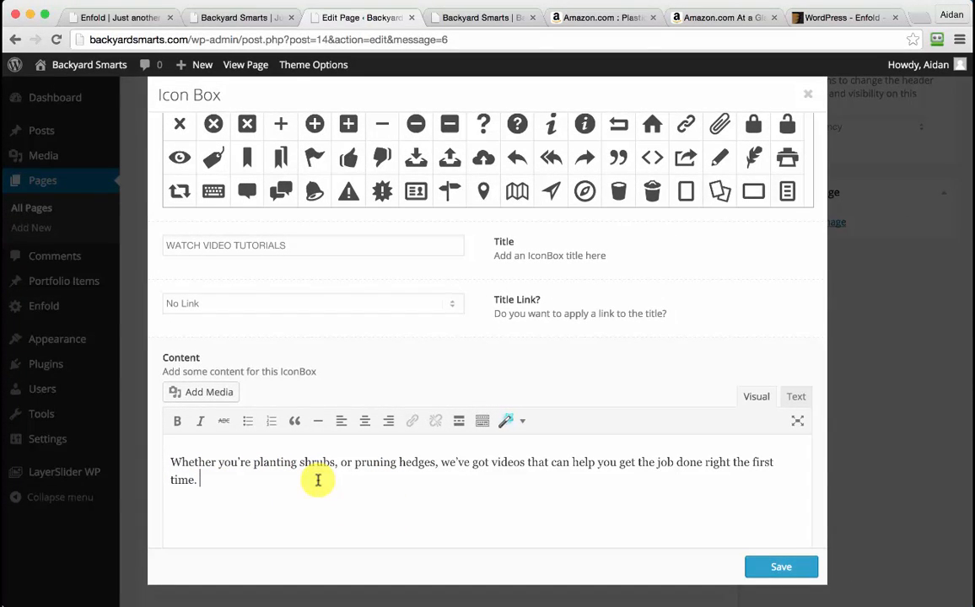
{"action": "scroll", "coordinate": [318, 480], "scroll_direction": "up", "scroll_amount": 4}
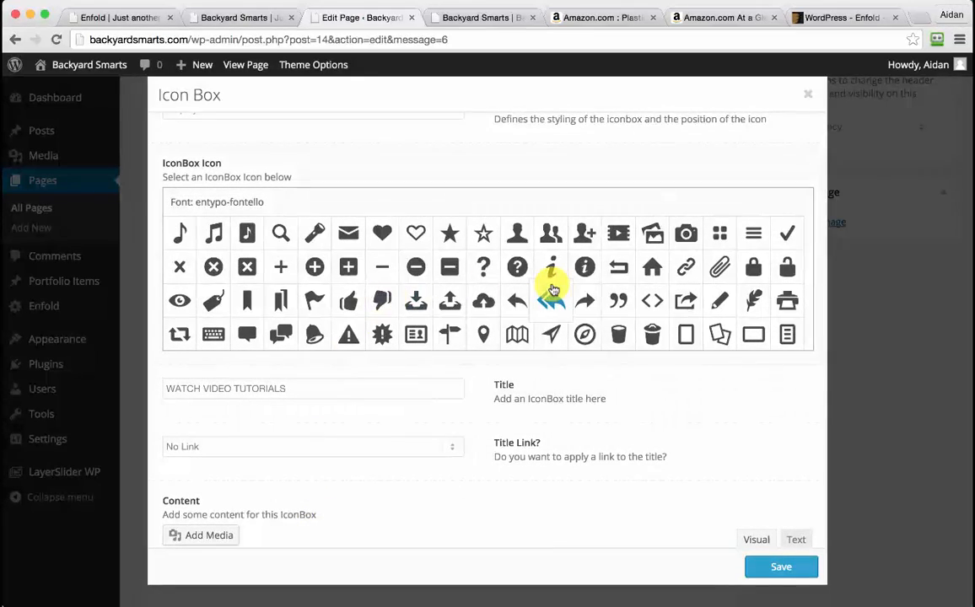
{"action": "scroll", "coordinate": [635, 273], "scroll_direction": "down", "scroll_amount": 3}
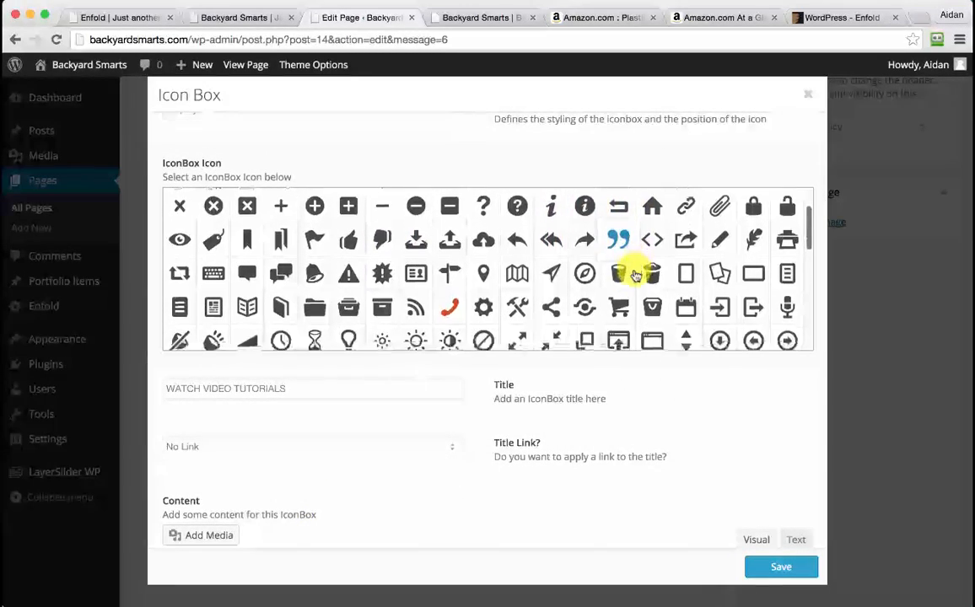
{"action": "scroll", "coordinate": [635, 276], "scroll_direction": "down", "scroll_amount": 3}
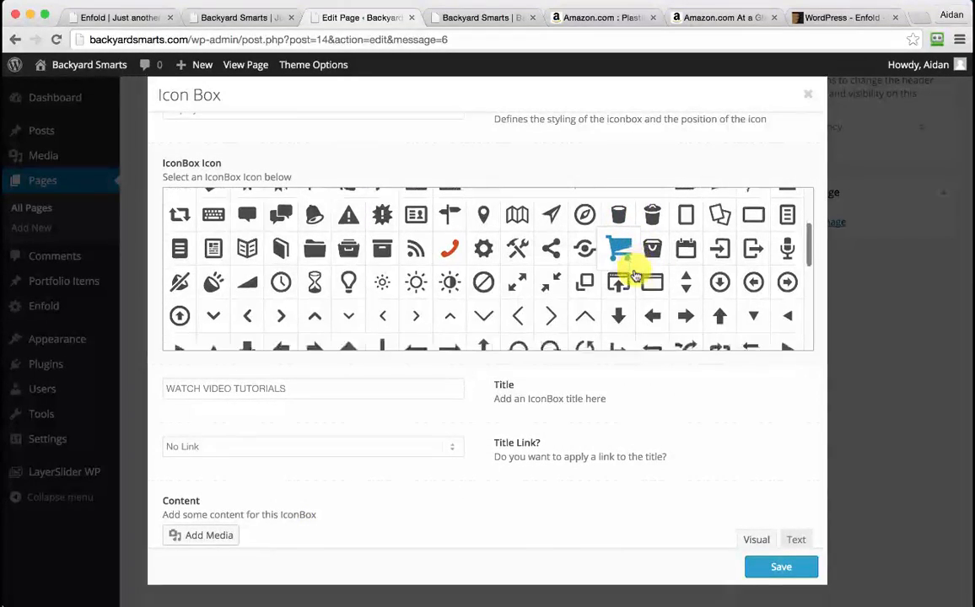
{"action": "scroll", "coordinate": [635, 276], "scroll_direction": "down", "scroll_amount": 6}
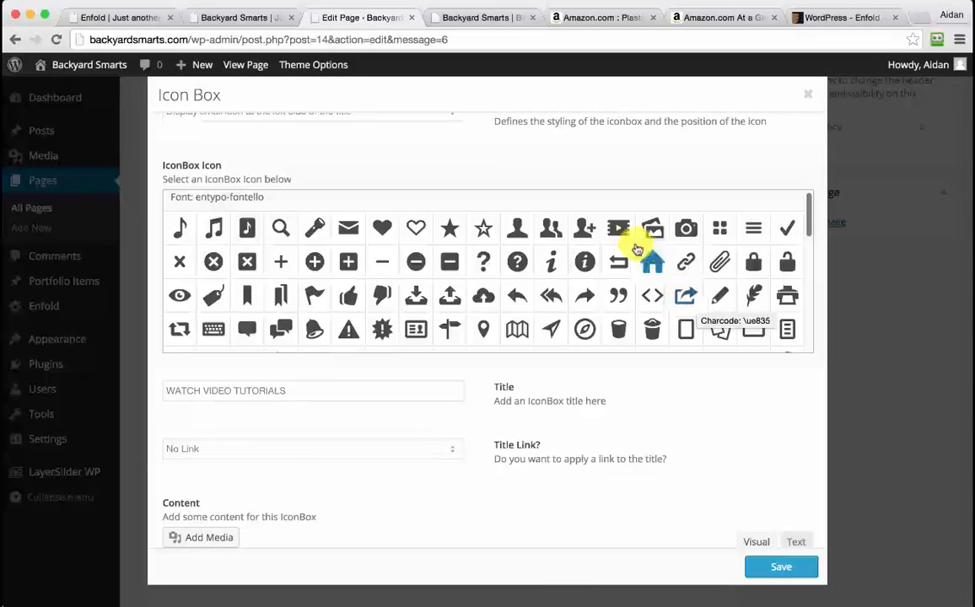
{"action": "left_click", "coordinate": [620, 233]}
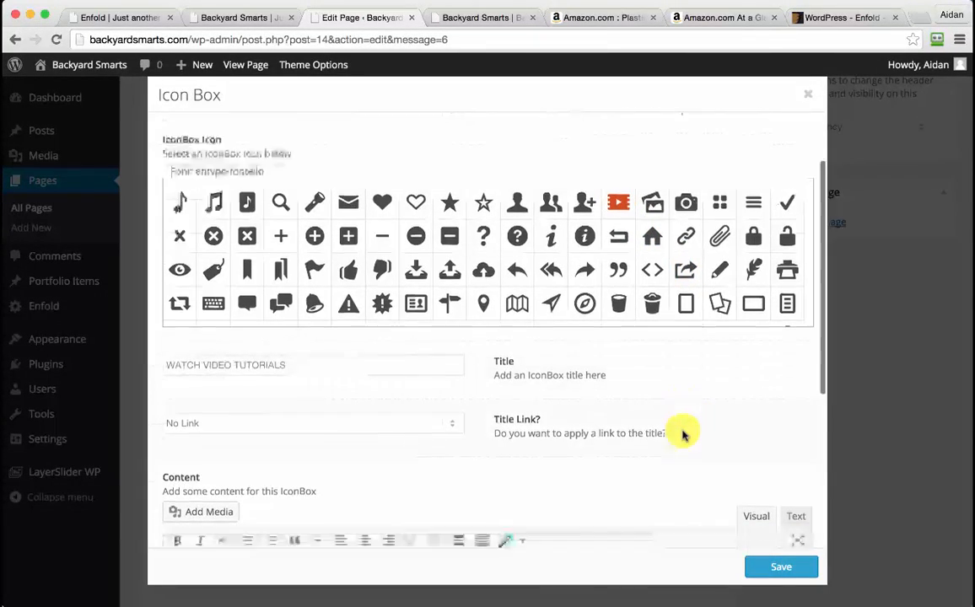
{"action": "scroll", "coordinate": [683, 433], "scroll_direction": "up", "scroll_amount": 2}
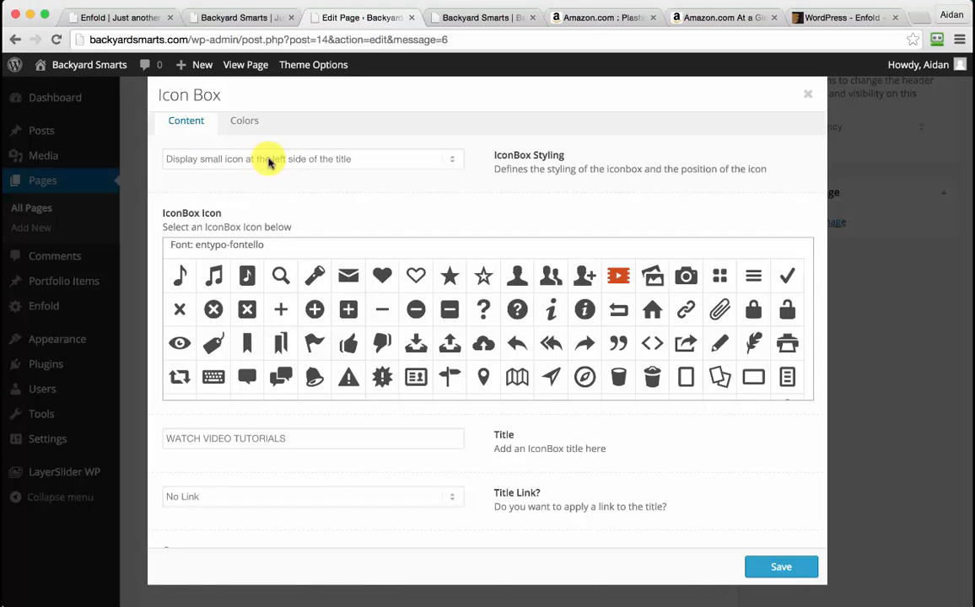
{"action": "left_click", "coordinate": [270, 160]}
{"action": "left_click", "coordinate": [270, 159]}
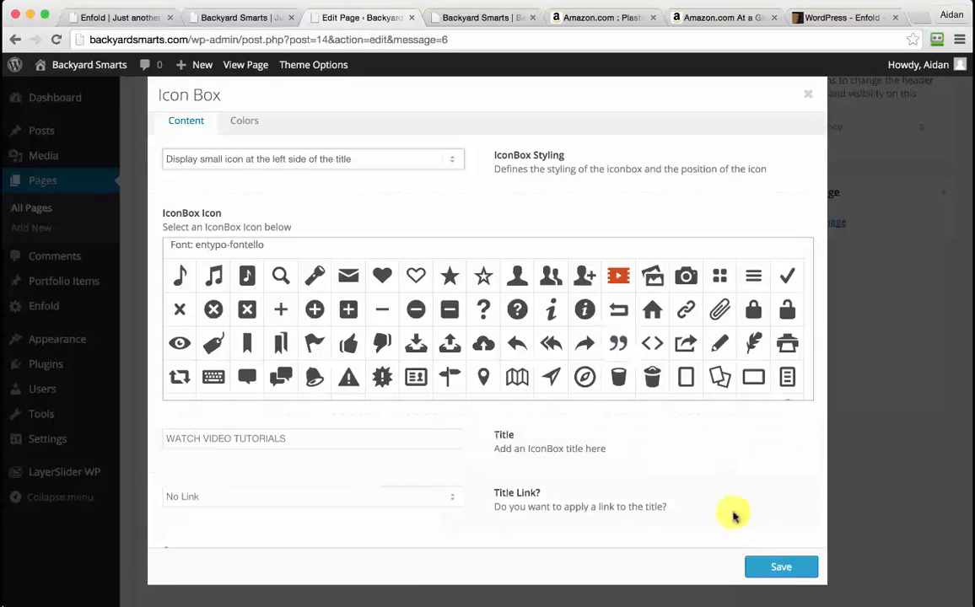
{"action": "left_click", "coordinate": [783, 572]}
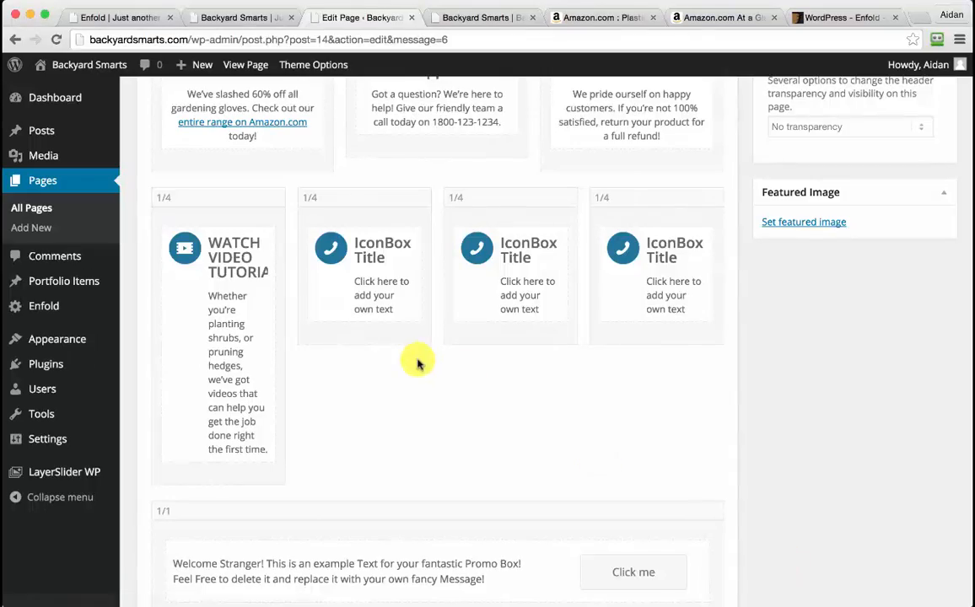
Open the second quarter-width icon box and copy the storewide sale paragraph from the notes
{"action": "left_click", "coordinate": [375, 264]}
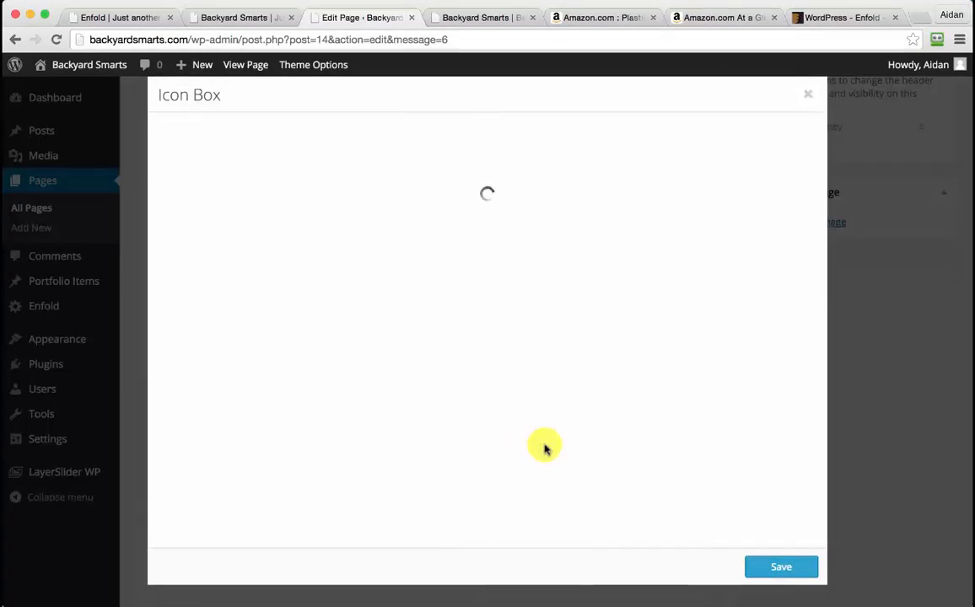
{"action": "key", "text": "ctrl+Up"}
{"action": "left_click", "coordinate": [174, 444]}
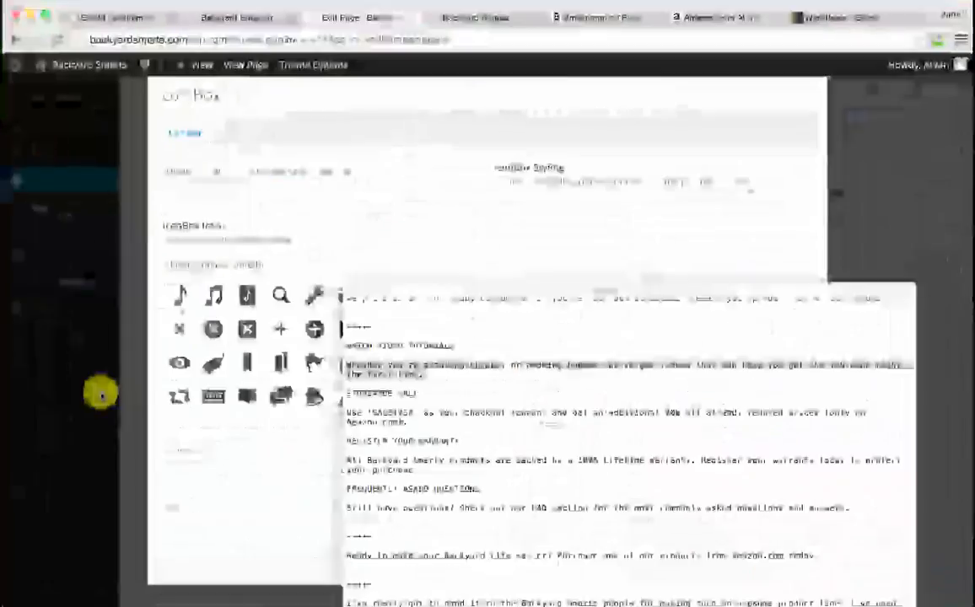
{"action": "left_click_drag", "start_coordinate": [347, 413], "coordinate": [430, 419]}
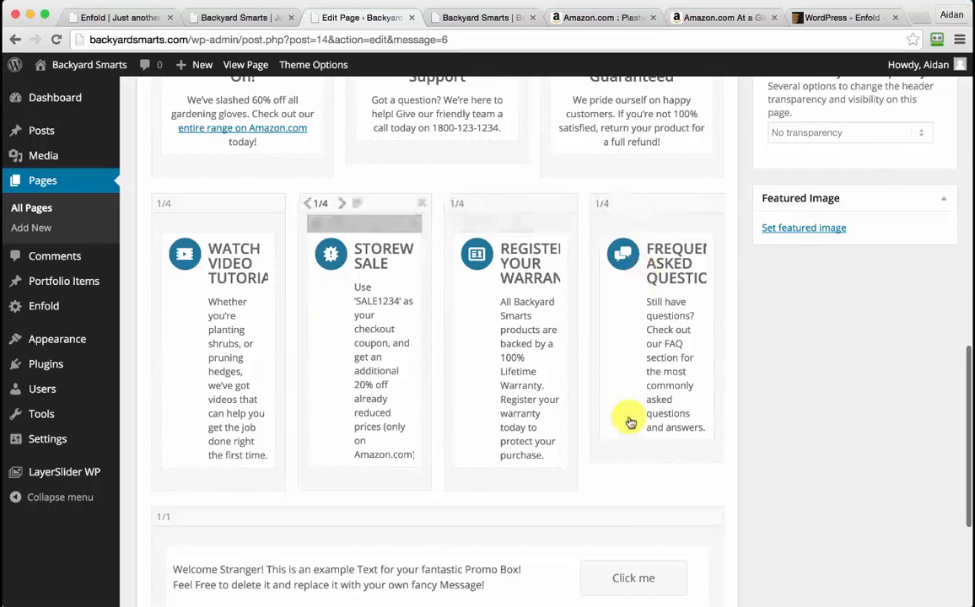
{"action": "scroll", "coordinate": [633, 415], "scroll_direction": "down", "scroll_amount": 1}
{"action": "scroll", "coordinate": [632, 414], "scroll_direction": "down", "scroll_amount": 4}
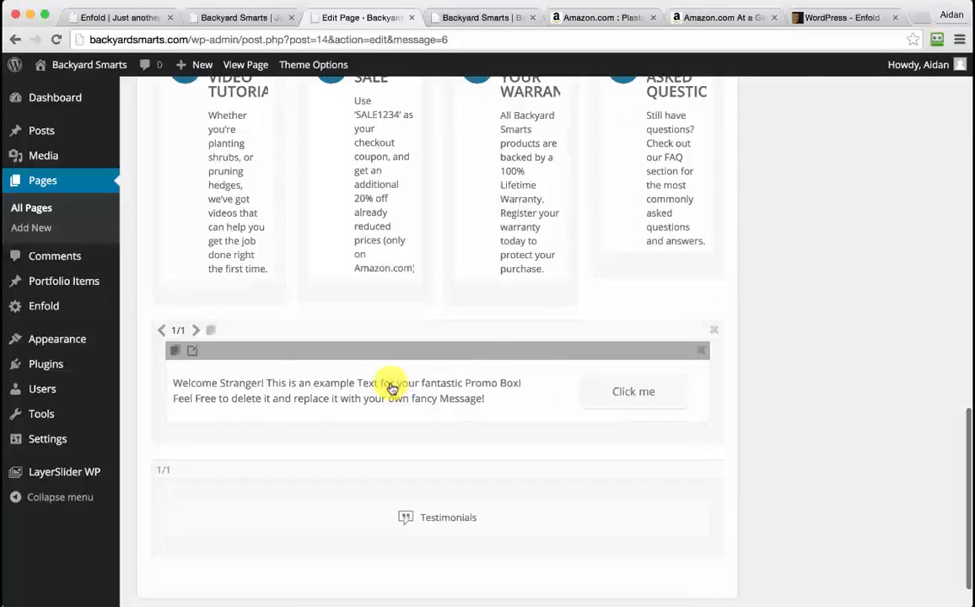
Replace the promo box text with the 'Ready to make your Backyard Life easier' Amazon message
{"action": "left_click", "coordinate": [392, 389]}
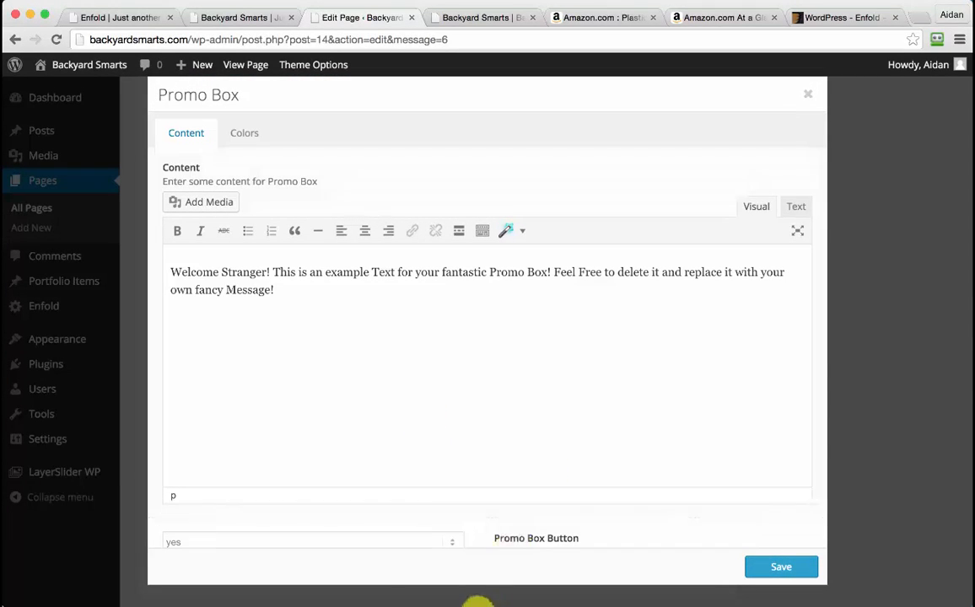
{"action": "left_click", "coordinate": [474, 606]}
{"action": "scroll", "coordinate": [505, 556], "scroll_direction": "down", "scroll_amount": 3}
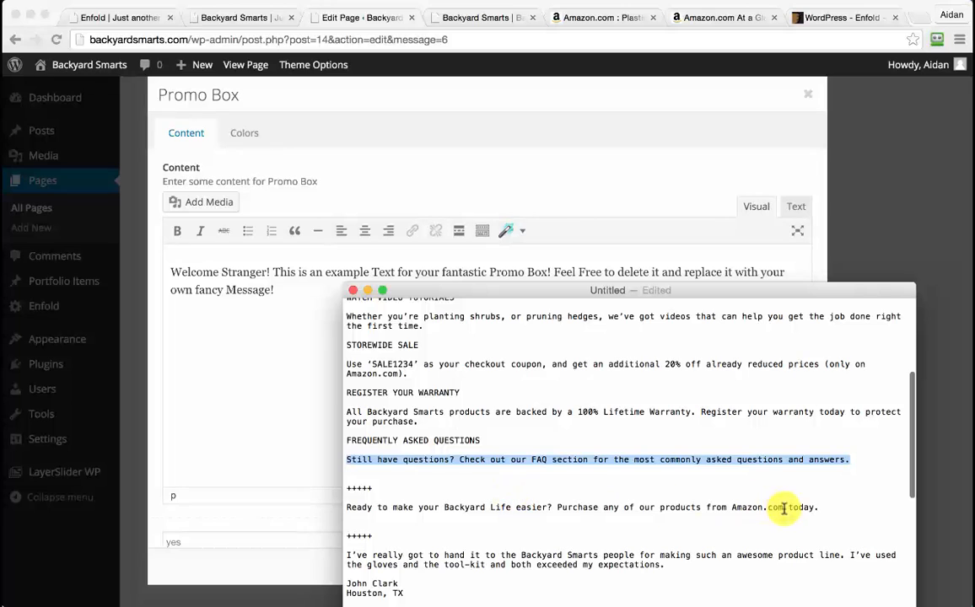
{"action": "left_click_drag", "start_coordinate": [825, 508], "coordinate": [324, 509]}
{"action": "key", "text": "ctrl+c"}
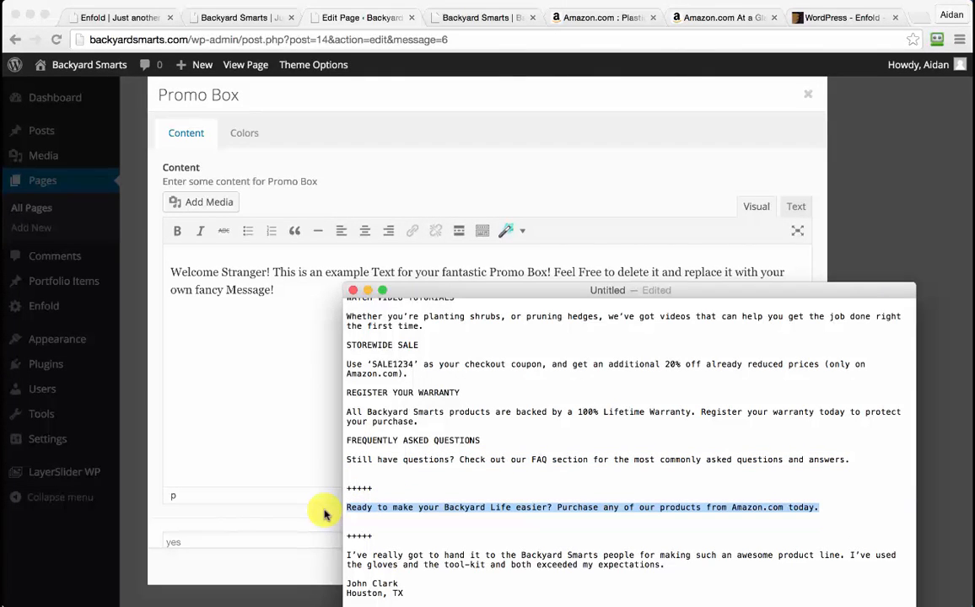
{"action": "left_click", "coordinate": [239, 305]}
{"action": "key", "text": "ctrl+a"}
{"action": "key", "text": "ctrl+v"}
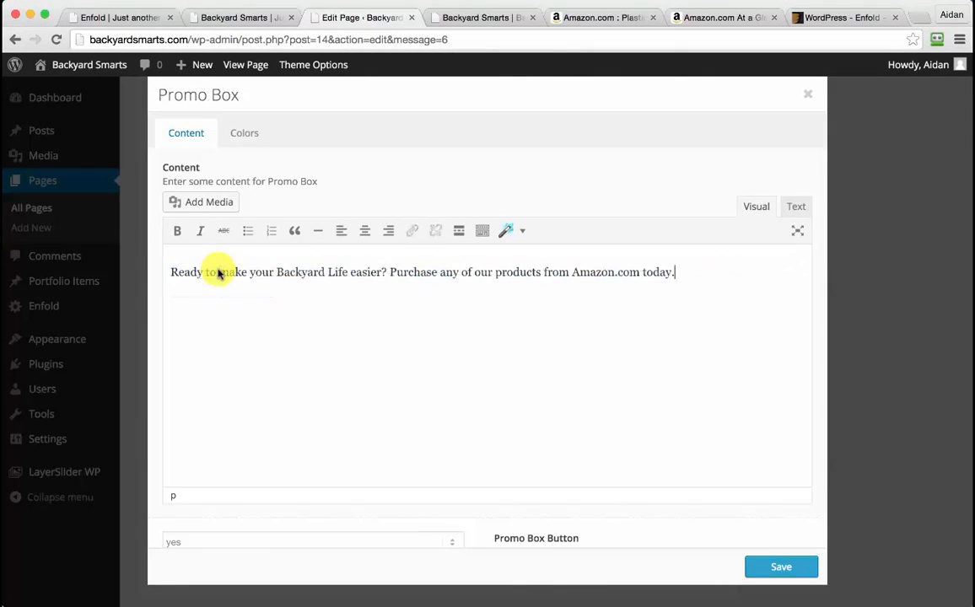
{"action": "scroll", "coordinate": [546, 323], "scroll_direction": "down", "scroll_amount": 4}
{"action": "scroll", "coordinate": [546, 324], "scroll_direction": "down", "scroll_amount": 2}
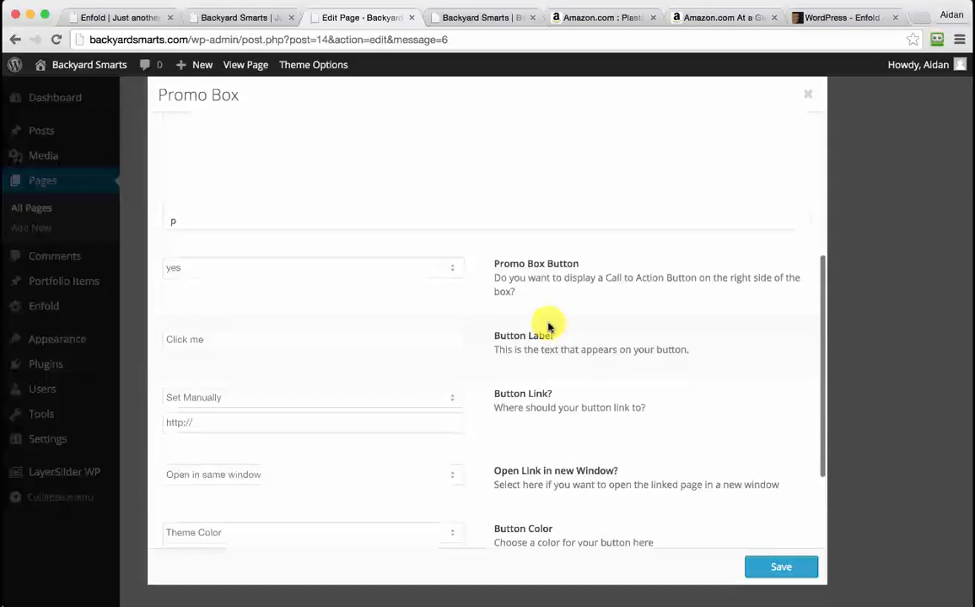
Label the button 'Buy On Amazon.com', link it to the Amazon seller page in a new window, and save
{"action": "left_click", "coordinate": [396, 341]}
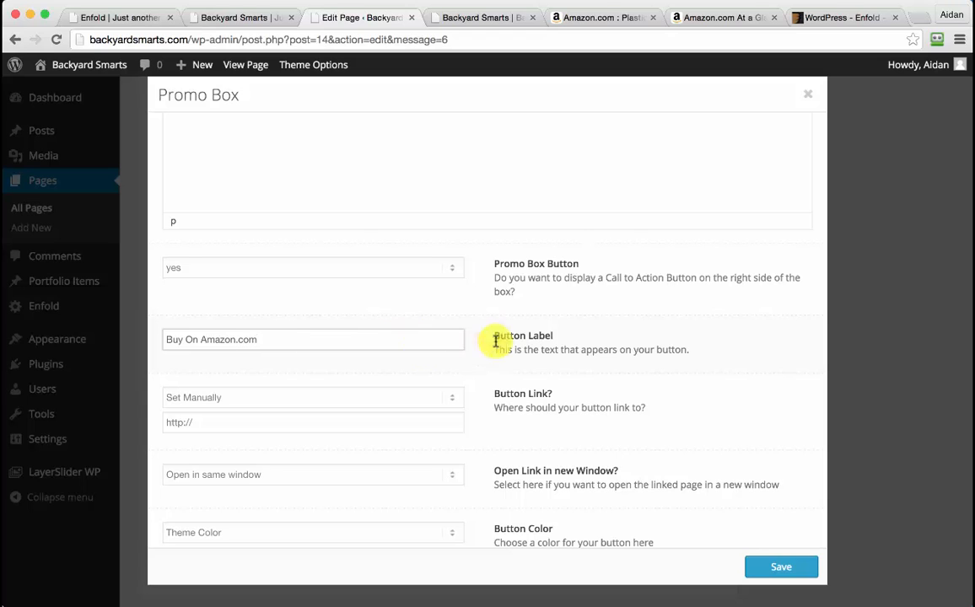
{"action": "scroll", "coordinate": [573, 329], "scroll_direction": "down", "scroll_amount": 3}
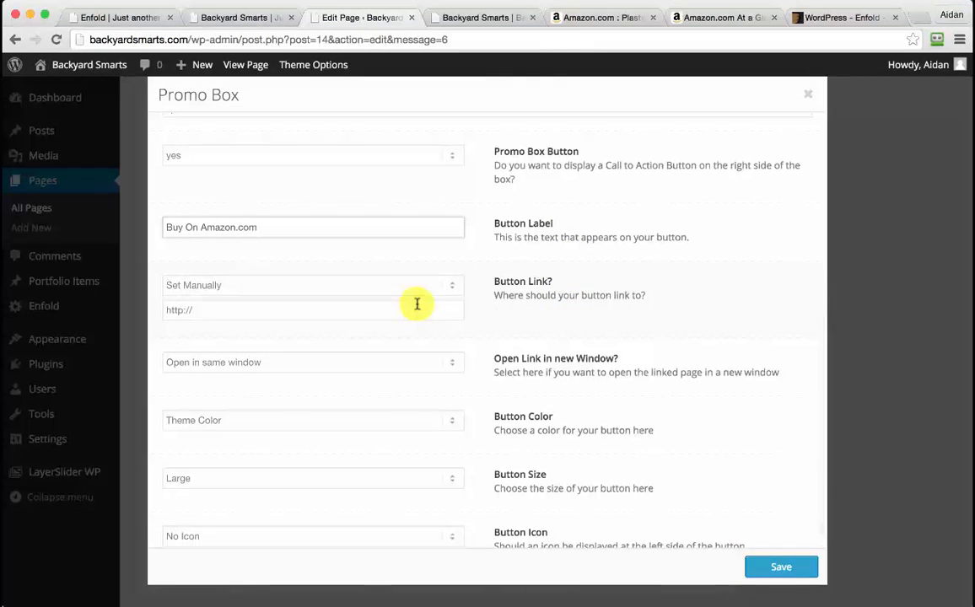
{"action": "left_click", "coordinate": [713, 18]}
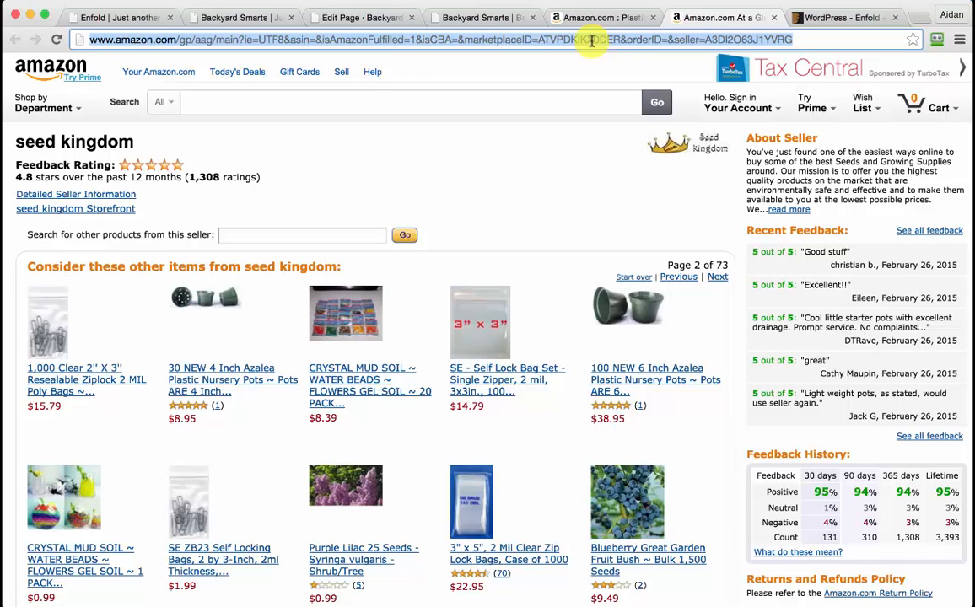
{"action": "left_click", "coordinate": [348, 17]}
{"action": "left_click", "coordinate": [245, 312]}
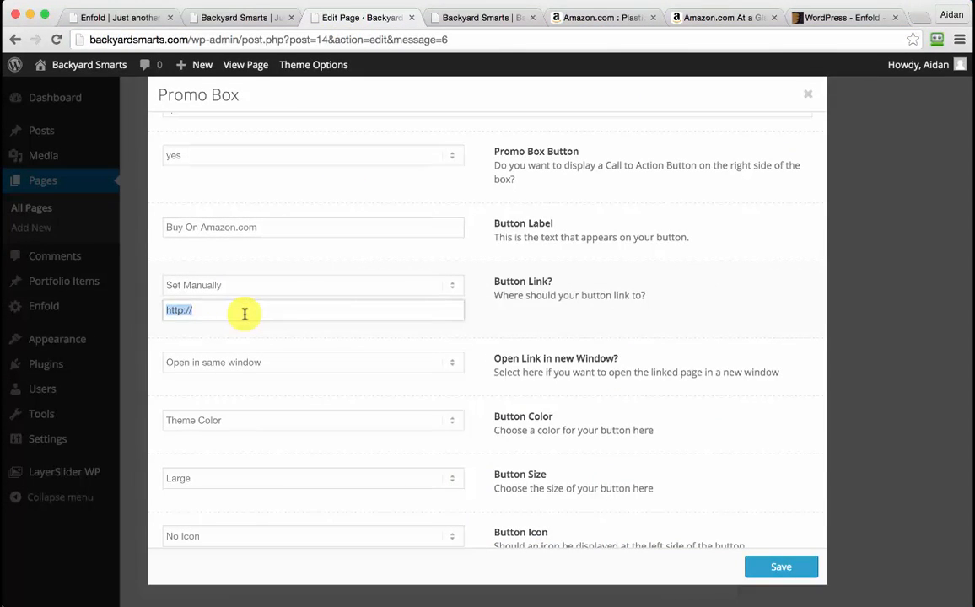
{"action": "key", "text": "super+v"}
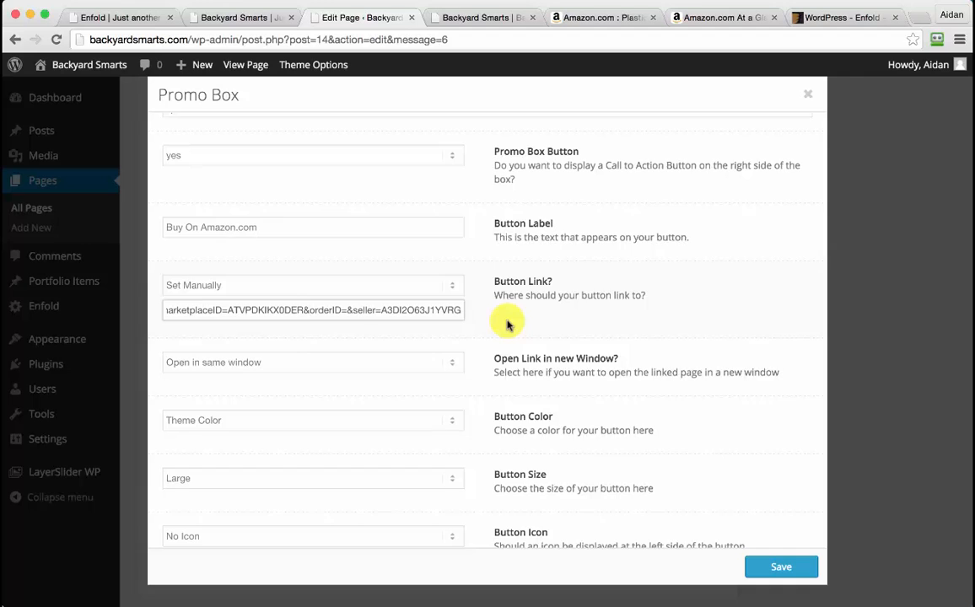
{"action": "scroll", "coordinate": [469, 327], "scroll_direction": "down", "scroll_amount": 1}
{"action": "left_click", "coordinate": [458, 339]}
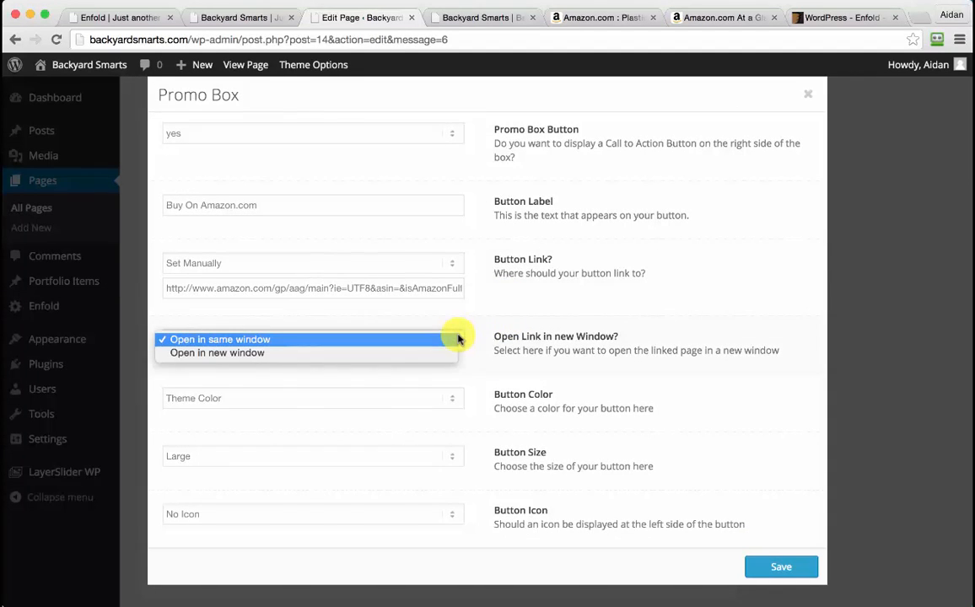
{"action": "left_click", "coordinate": [391, 353]}
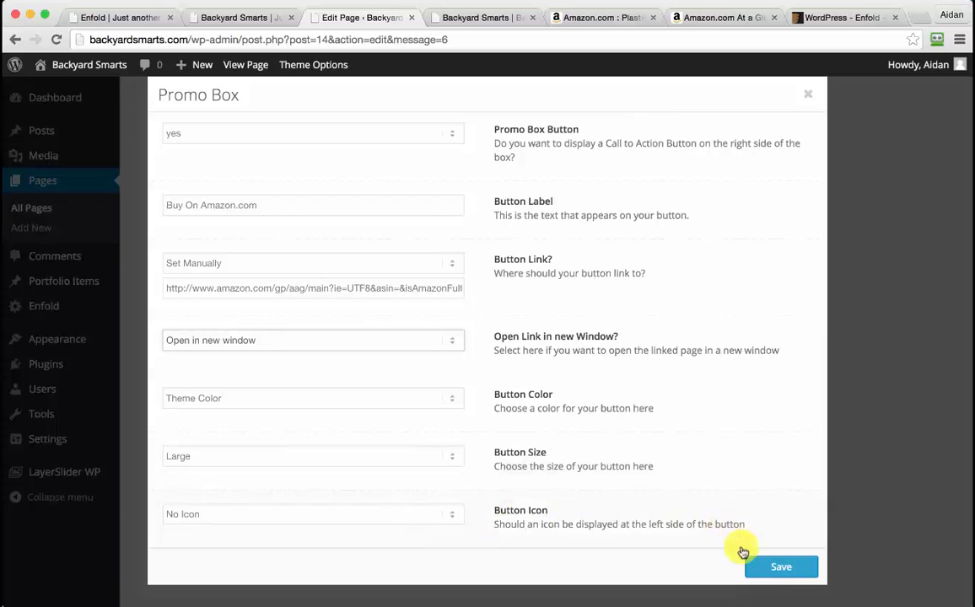
{"action": "left_click", "coordinate": [780, 569]}
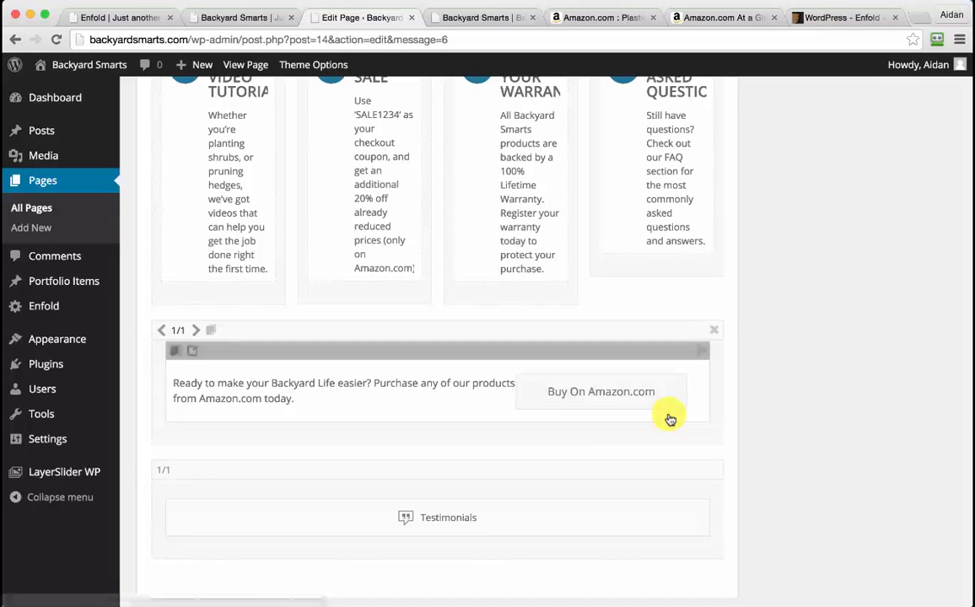
Add a second testimonial entry and open the first one for editing
{"action": "scroll", "coordinate": [668, 415], "scroll_direction": "down", "scroll_amount": 2}
{"action": "left_click", "coordinate": [437, 472]}
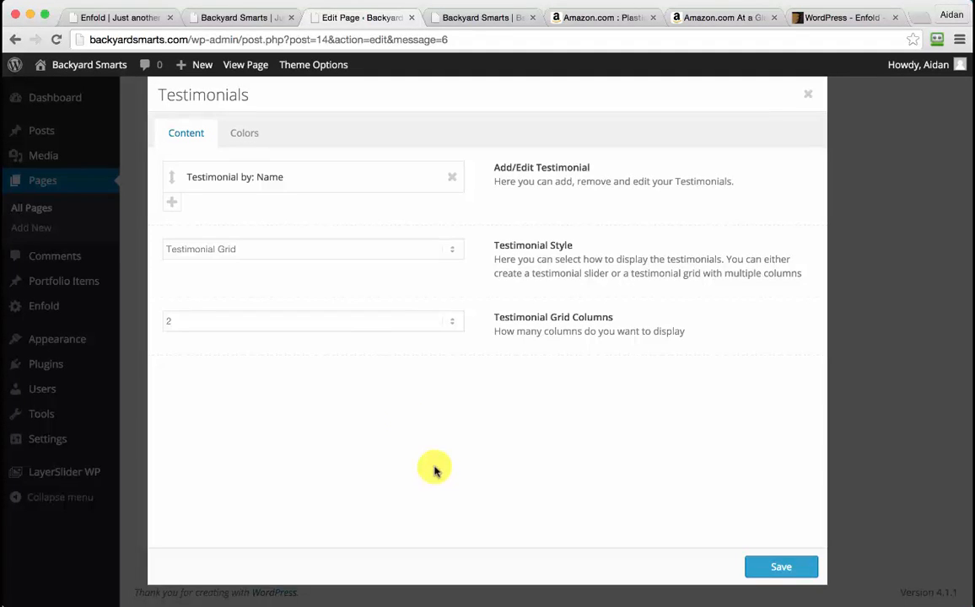
{"action": "left_click", "coordinate": [173, 204]}
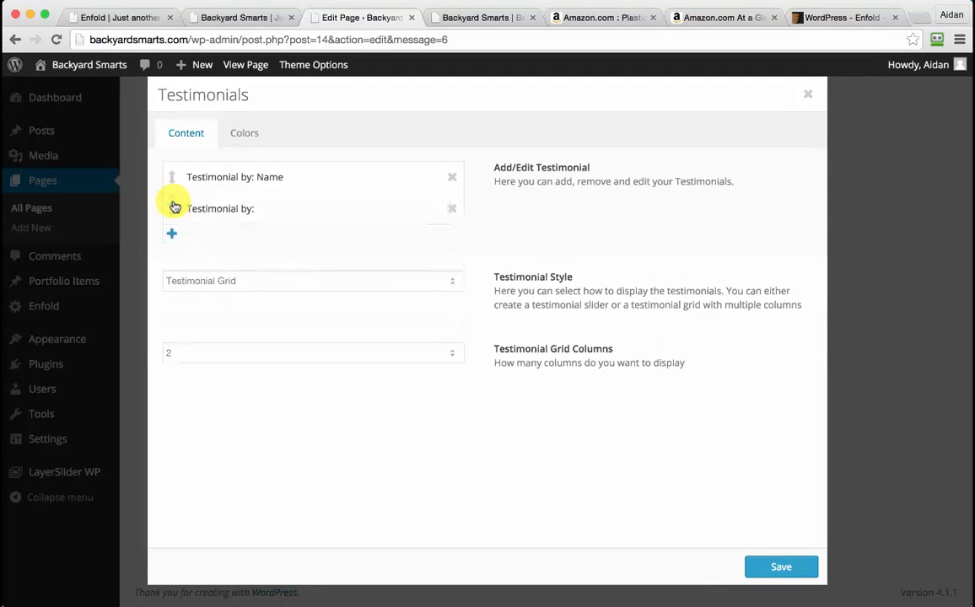
{"action": "left_click", "coordinate": [291, 177]}
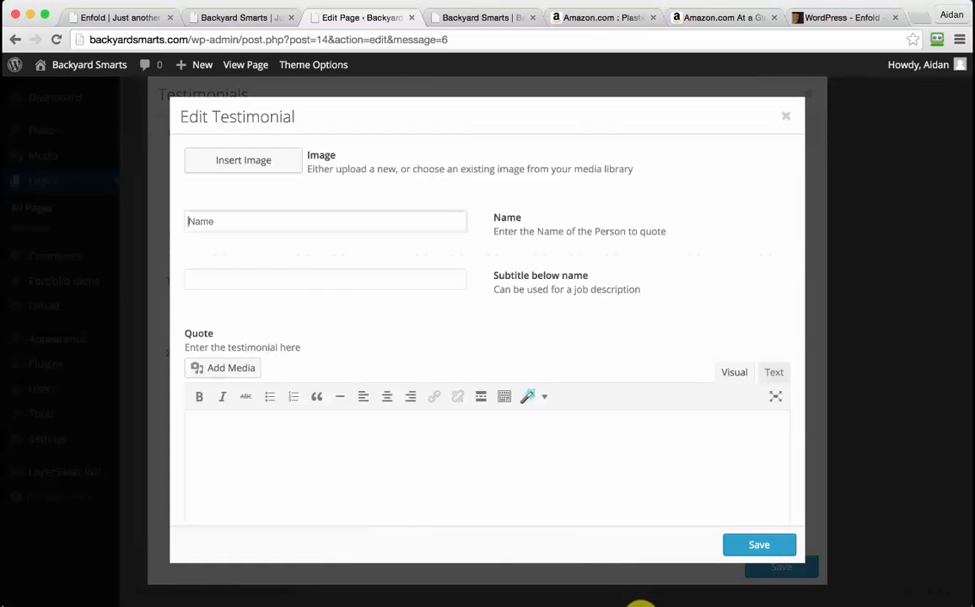
Fill the first testimonial with the customer's name, 'Houston, TX' subtitle and copied quote
{"action": "left_click", "coordinate": [638, 601]}
{"action": "scroll", "coordinate": [574, 479], "scroll_direction": "down", "scroll_amount": 5}
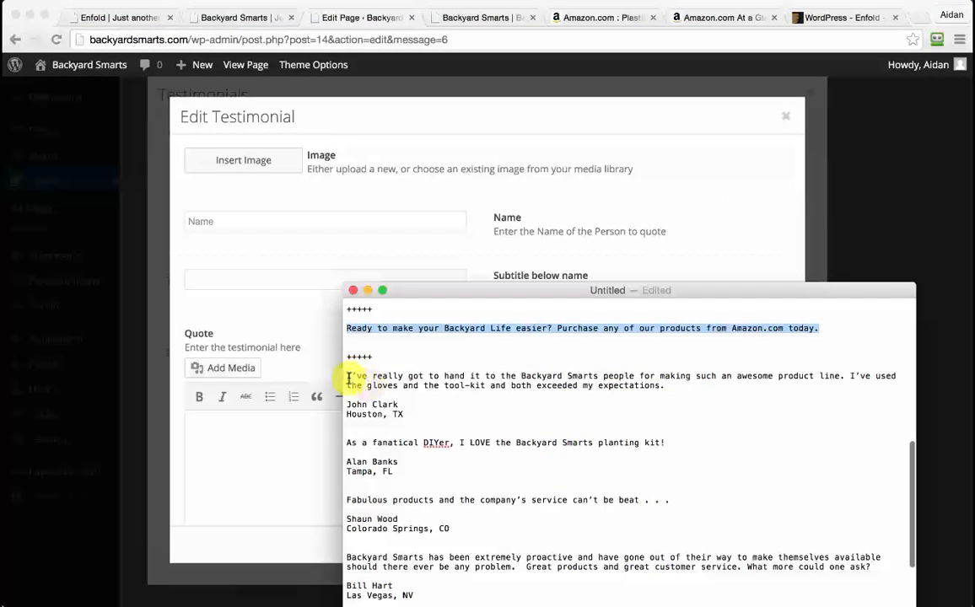
{"action": "left_click", "coordinate": [346, 377]}
{"action": "left_click_drag", "start_coordinate": [346, 377], "coordinate": [604, 387]}
{"action": "key", "text": "super+c"}
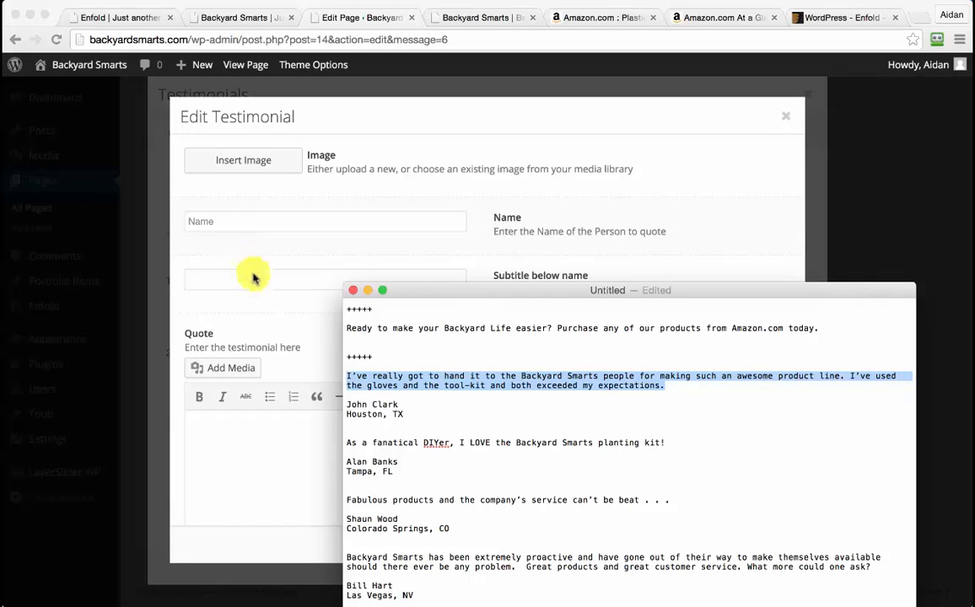
{"action": "left_click", "coordinate": [232, 218]}
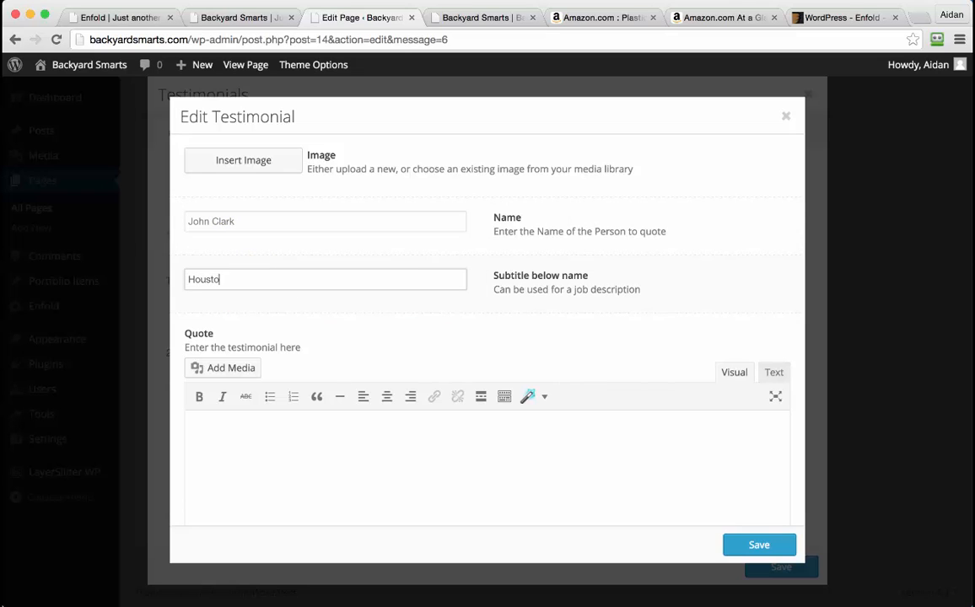
{"action": "type", "text": "Houston, TX"}
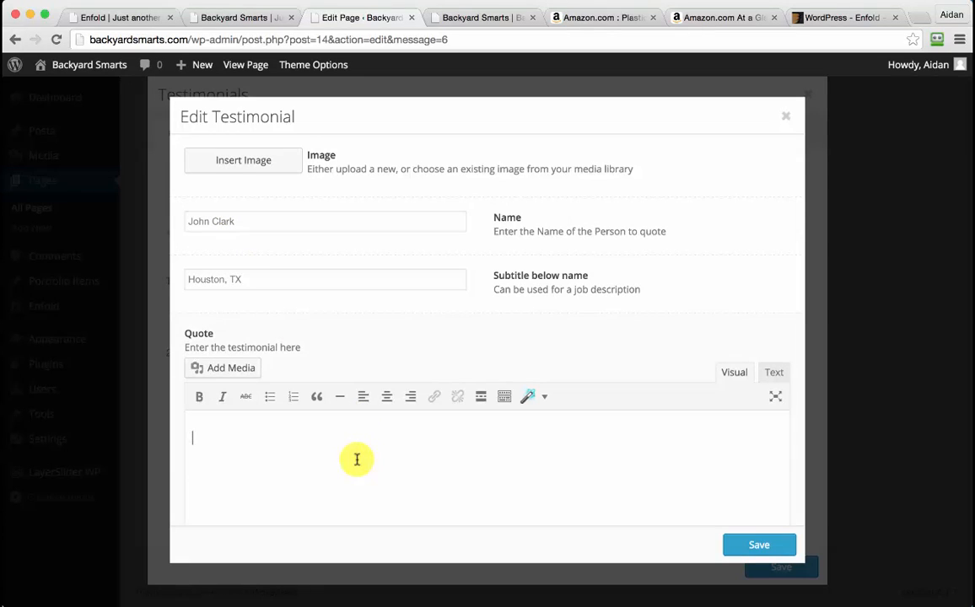
{"action": "key", "text": "super+v"}
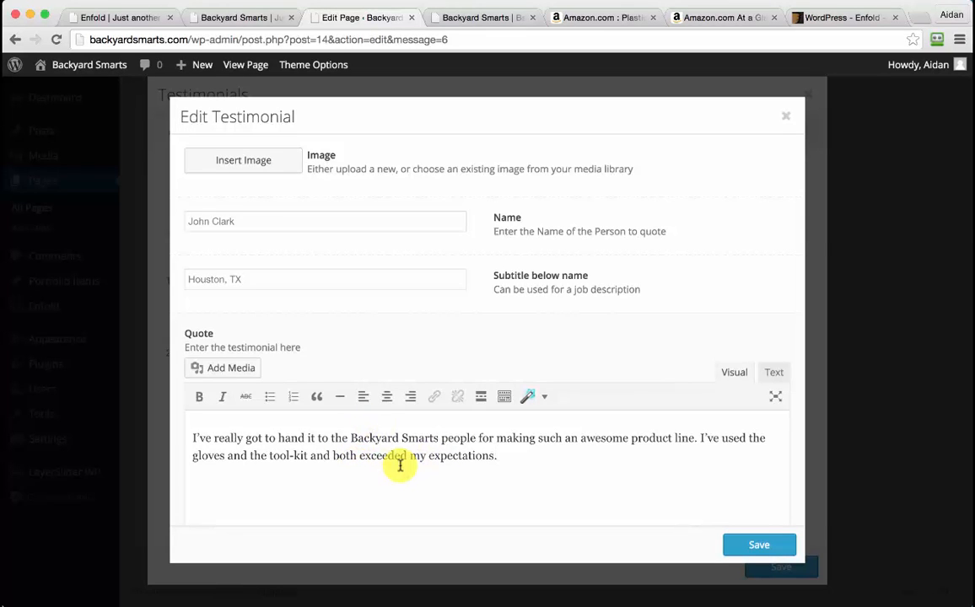
{"action": "left_click", "coordinate": [255, 160]}
Upload Face1–Face4 to the Media Library and insert the terrier photo into the first testimonial
{"action": "left_click", "coordinate": [973, 423]}
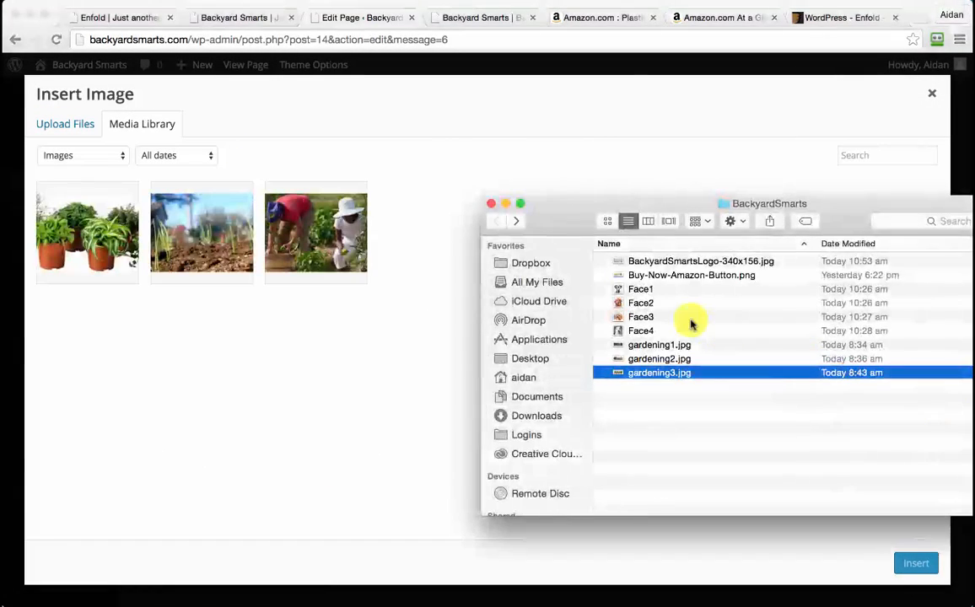
{"action": "left_click", "coordinate": [637, 291]}
{"action": "key", "text": "shift+Down"}
{"action": "key", "text": "shift+Down"}
{"action": "key", "text": "shift+Down"}
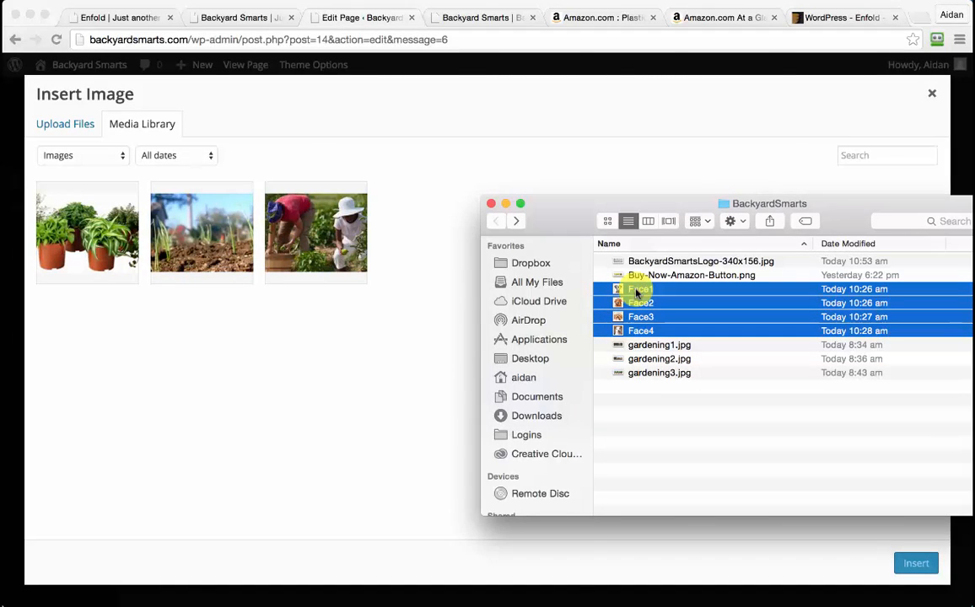
{"action": "left_click_drag", "start_coordinate": [637, 291], "coordinate": [288, 364]}
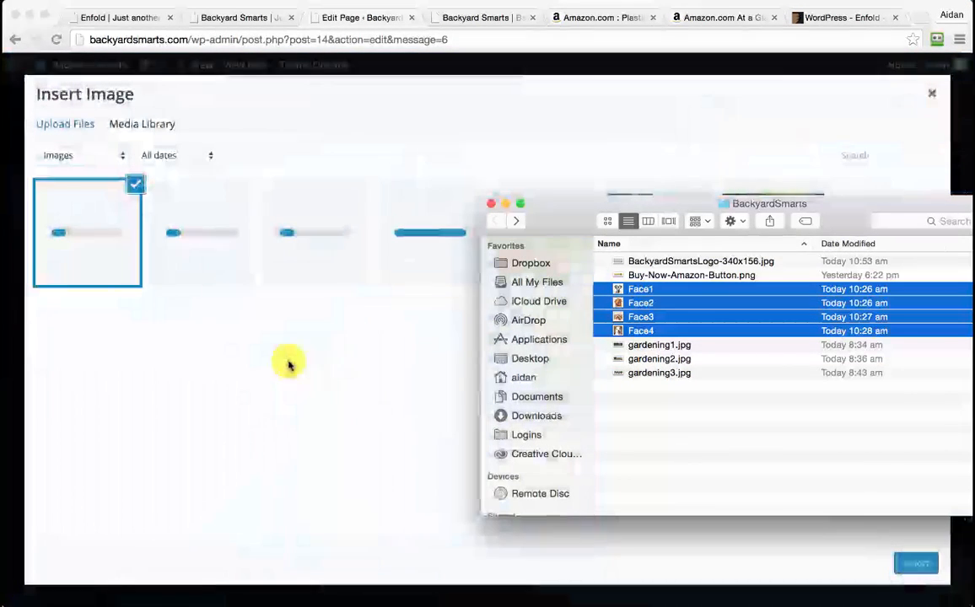
{"action": "left_click", "coordinate": [402, 388]}
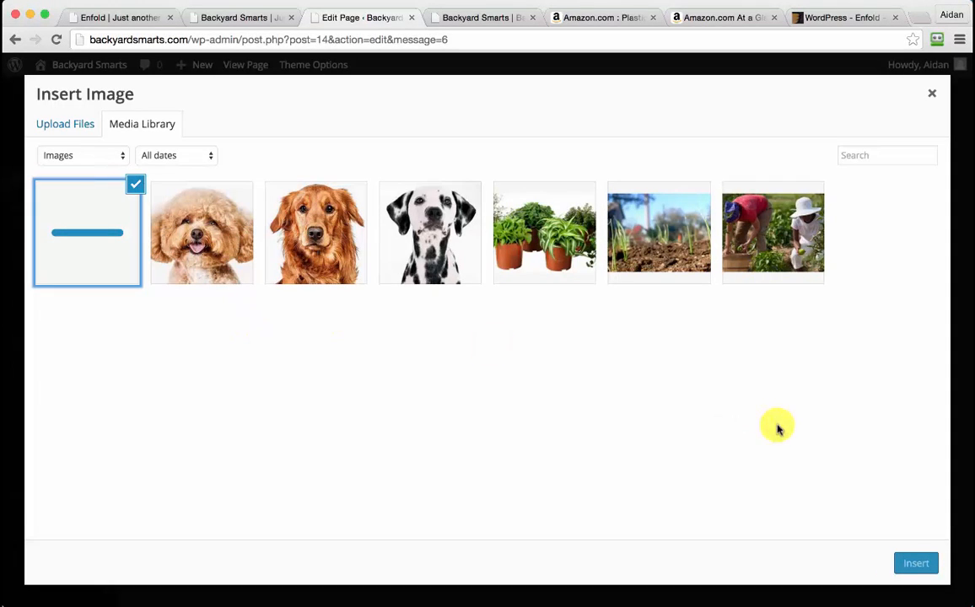
{"action": "left_click", "coordinate": [917, 562]}
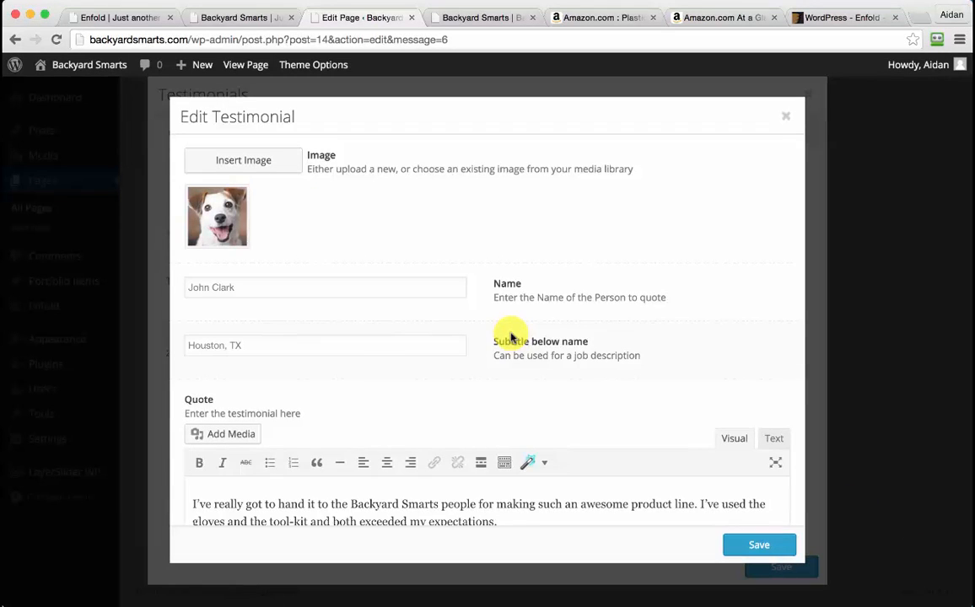
{"action": "scroll", "coordinate": [510, 338], "scroll_direction": "down", "scroll_amount": 5}
Save the first testimonial and give the second one a name, 'Tampa, FL' subtitle and the planting-kit quote
{"action": "left_click", "coordinate": [753, 549]}
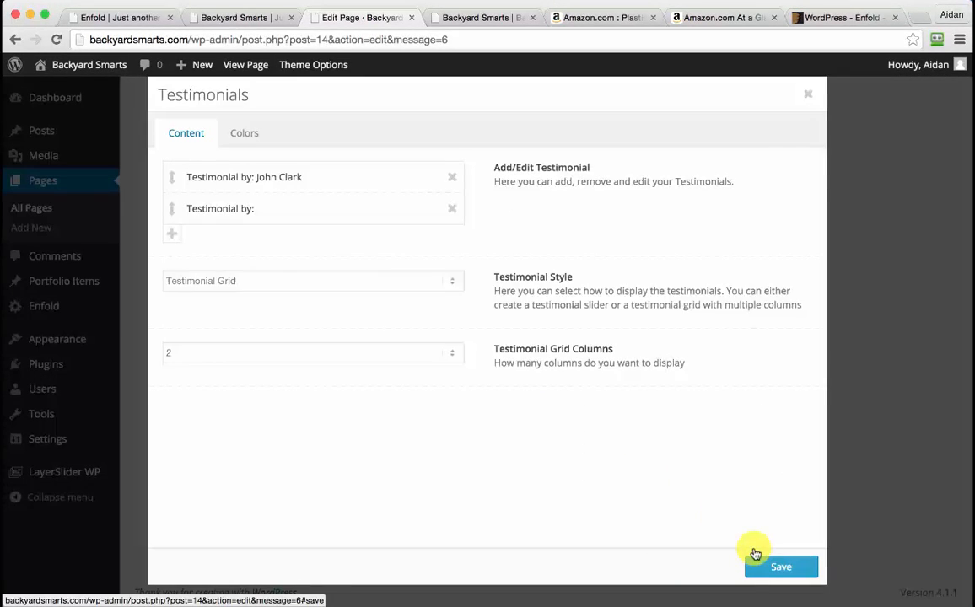
{"action": "left_click", "coordinate": [271, 210]}
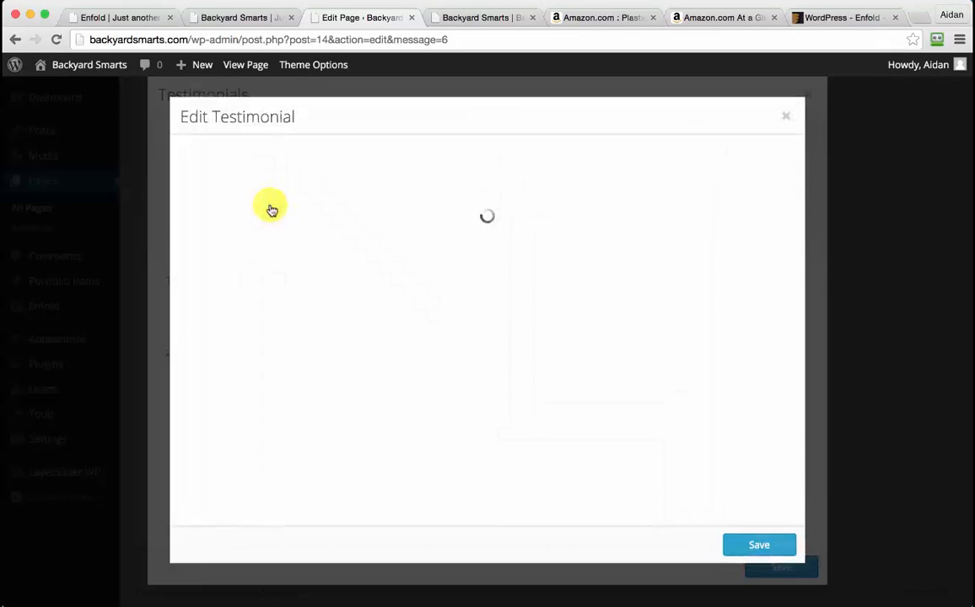
{"action": "left_click", "coordinate": [603, 604]}
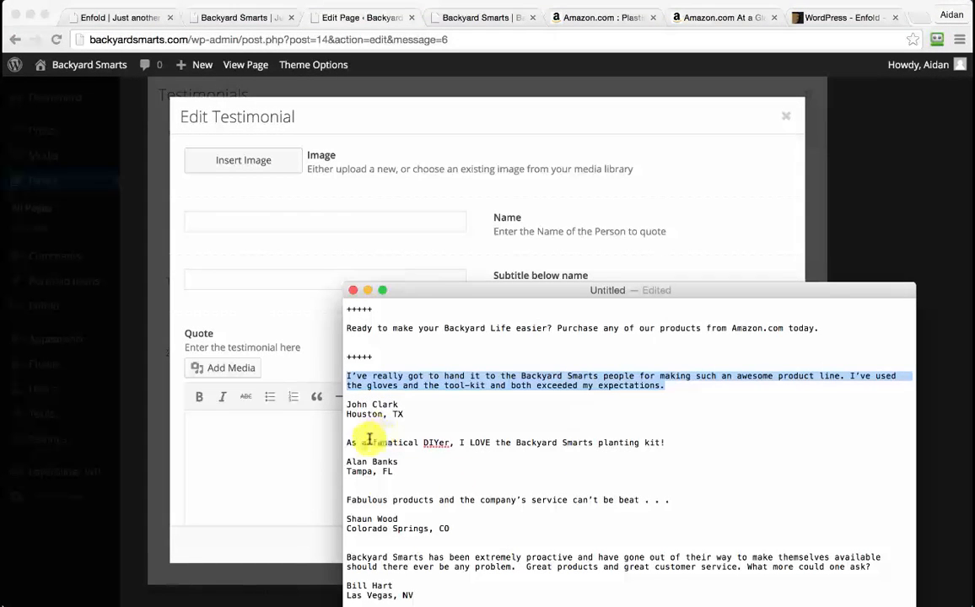
{"action": "left_click_drag", "start_coordinate": [345, 442], "coordinate": [667, 443]}
{"action": "key", "text": "super+c"}
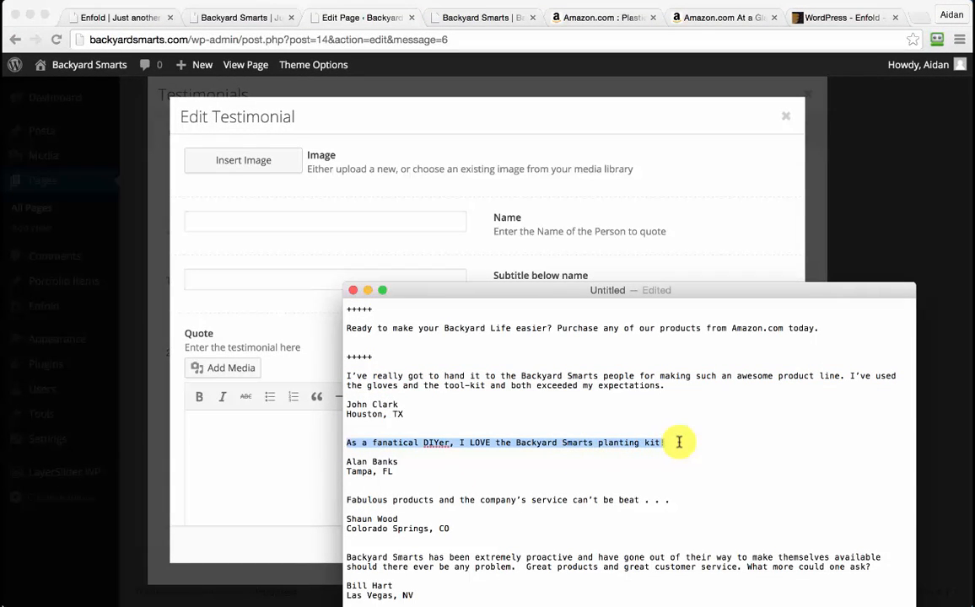
{"action": "left_click", "coordinate": [250, 224]}
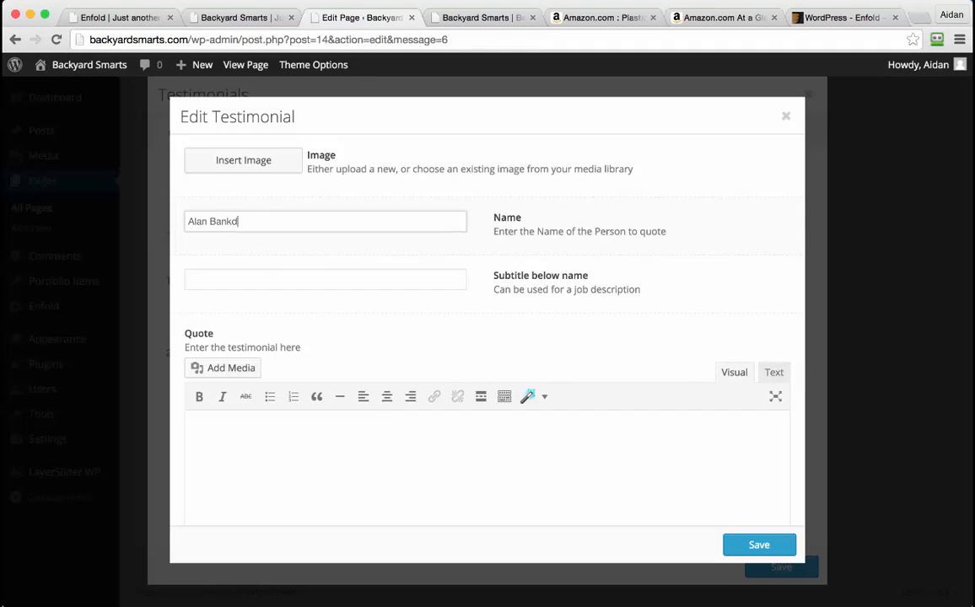
{"action": "key", "text": "Tab"}
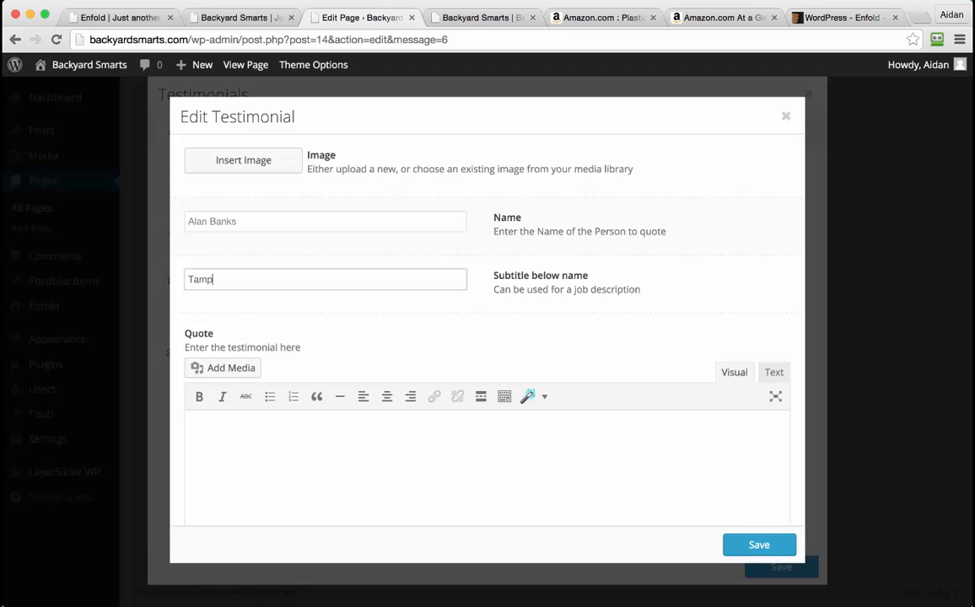
{"action": "left_click", "coordinate": [374, 460]}
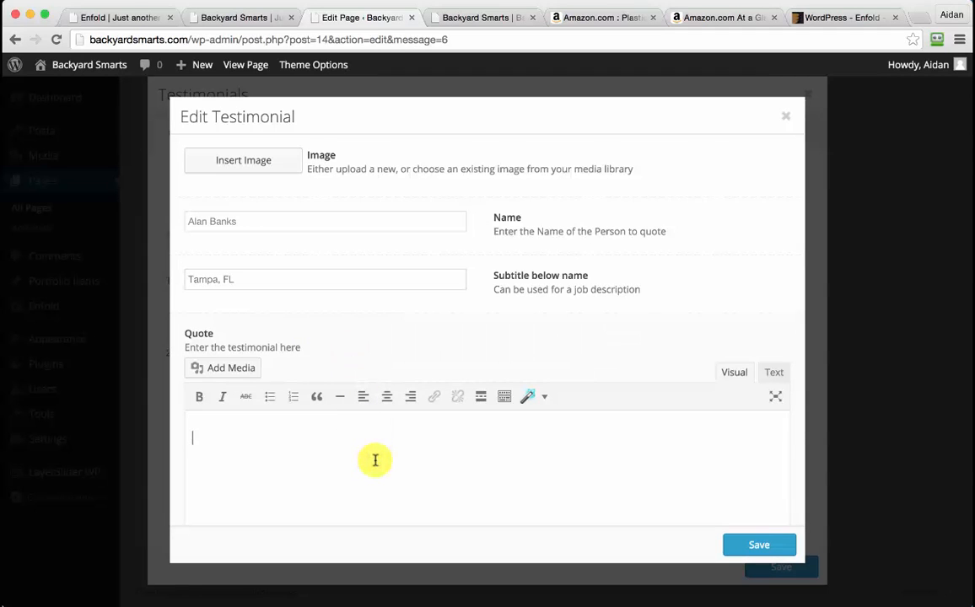
{"action": "key", "text": "super+v"}
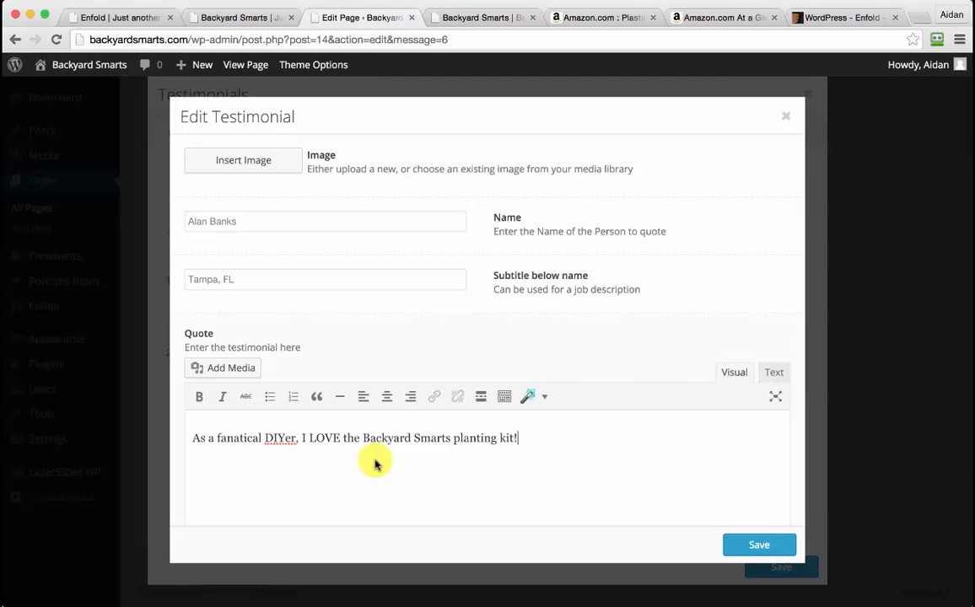
{"action": "left_click", "coordinate": [759, 546]}
Add the poodle photo to the second testimonial and save the Testimonials element
{"action": "left_click", "coordinate": [287, 208]}
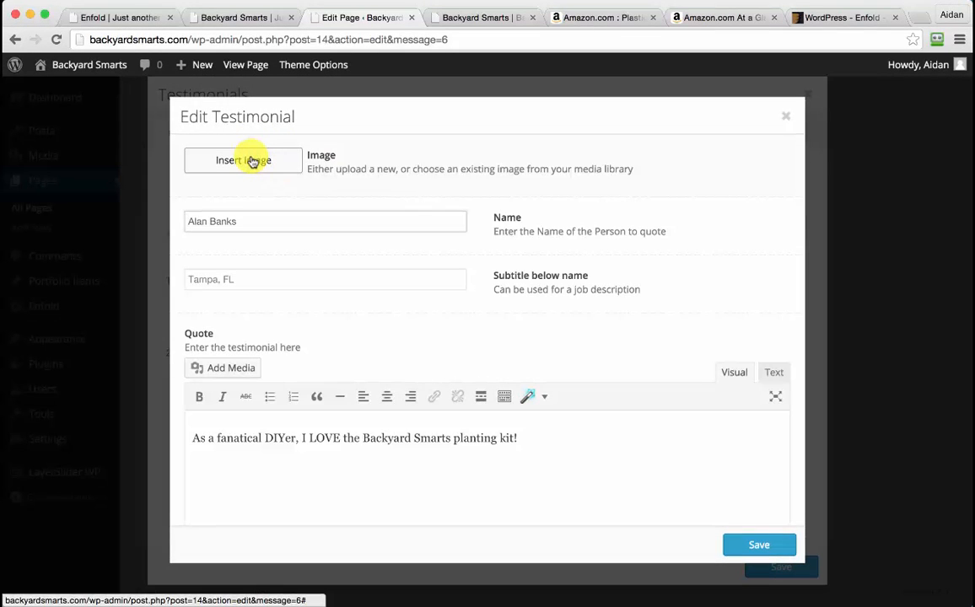
{"action": "left_click", "coordinate": [253, 162]}
{"action": "left_click", "coordinate": [182, 204]}
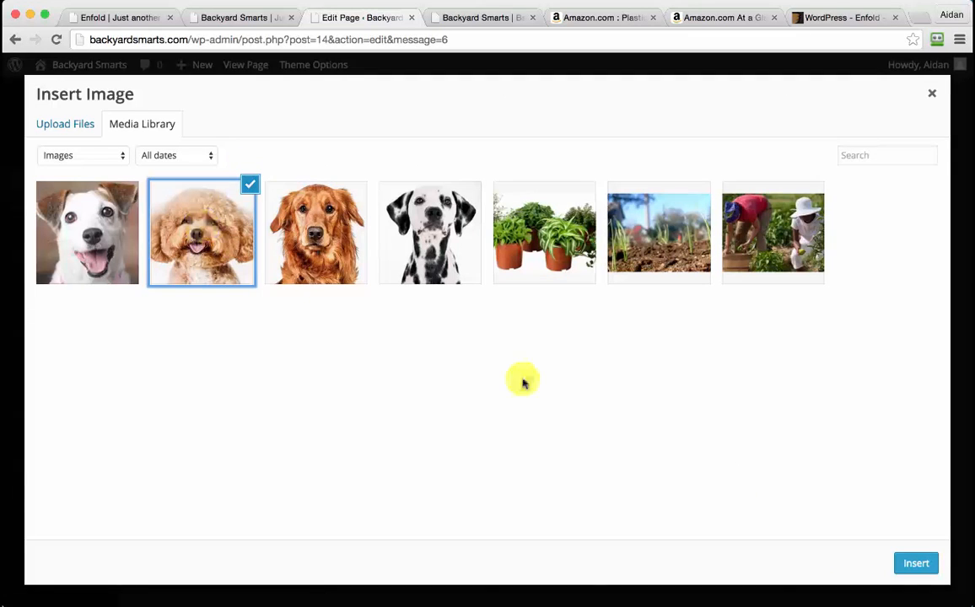
{"action": "left_click", "coordinate": [914, 560]}
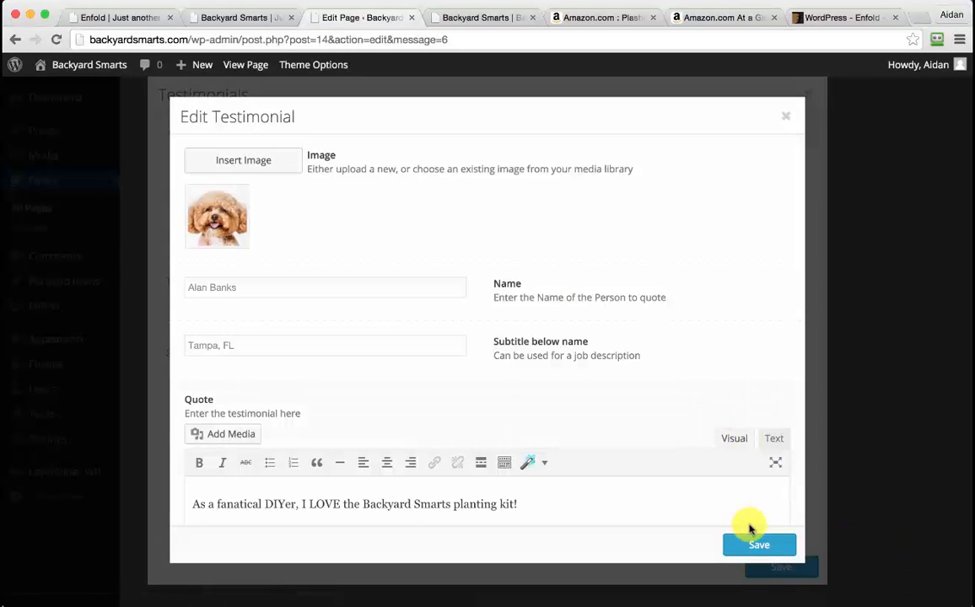
{"action": "left_click", "coordinate": [767, 548]}
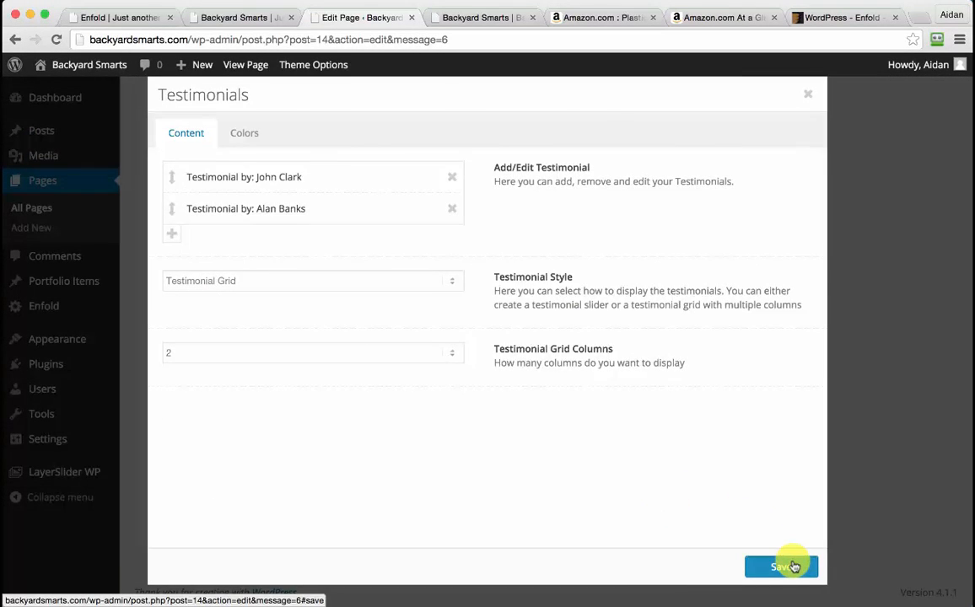
{"action": "left_click", "coordinate": [792, 565]}
Copy the 'Fabulous products' line, add two empty testimonial entries, and open the third
{"action": "key", "text": "super+Tab"}
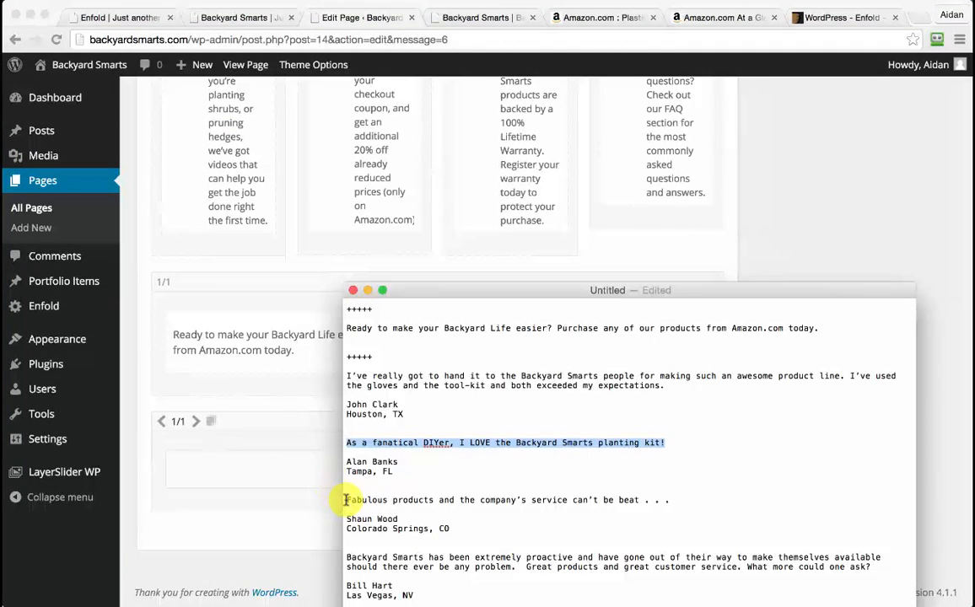
{"action": "left_click_drag", "start_coordinate": [350, 499], "coordinate": [709, 501]}
{"action": "key", "text": "ctrl+c"}
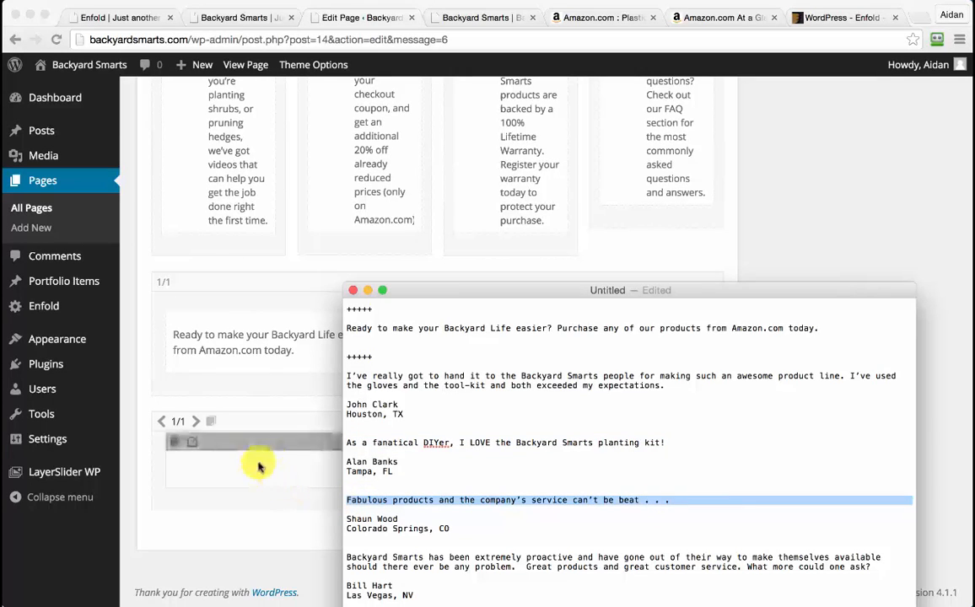
{"action": "left_click", "coordinate": [311, 477]}
{"action": "left_click", "coordinate": [296, 461]}
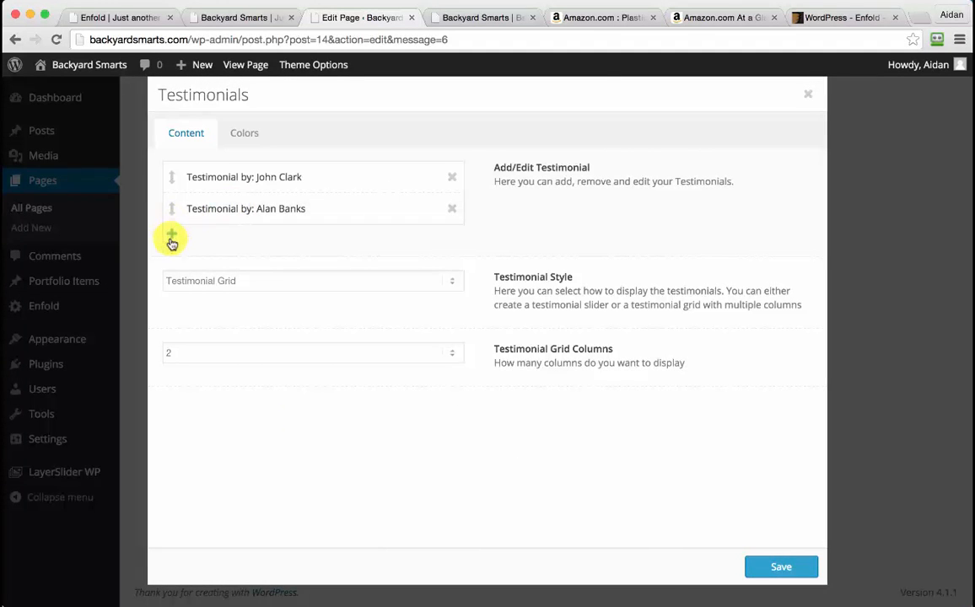
{"action": "left_click", "coordinate": [169, 238]}
{"action": "left_click", "coordinate": [171, 265]}
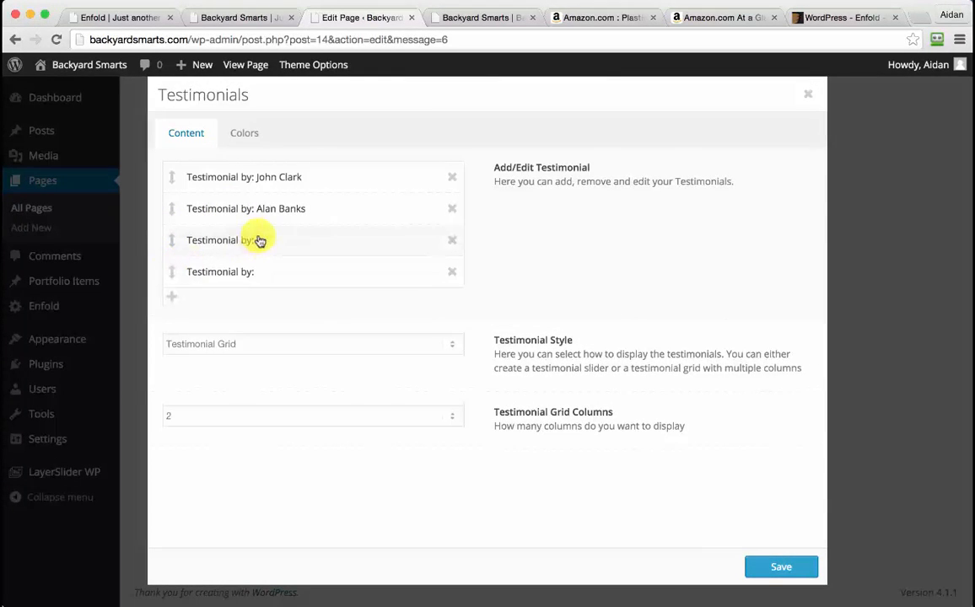
{"action": "left_click", "coordinate": [262, 241]}
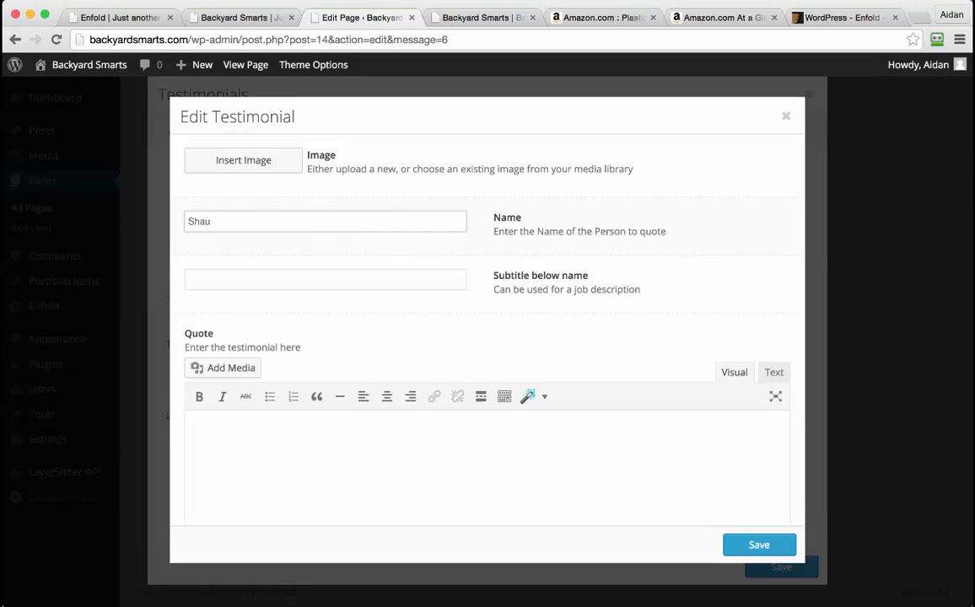
Give the third testimonial an 'Orlando, FL' subtitle, the Fabulous products quote and golden retriever photo, then save
{"action": "left_click", "coordinate": [357, 282]}
{"action": "type", "text": "Orlando, FL"}
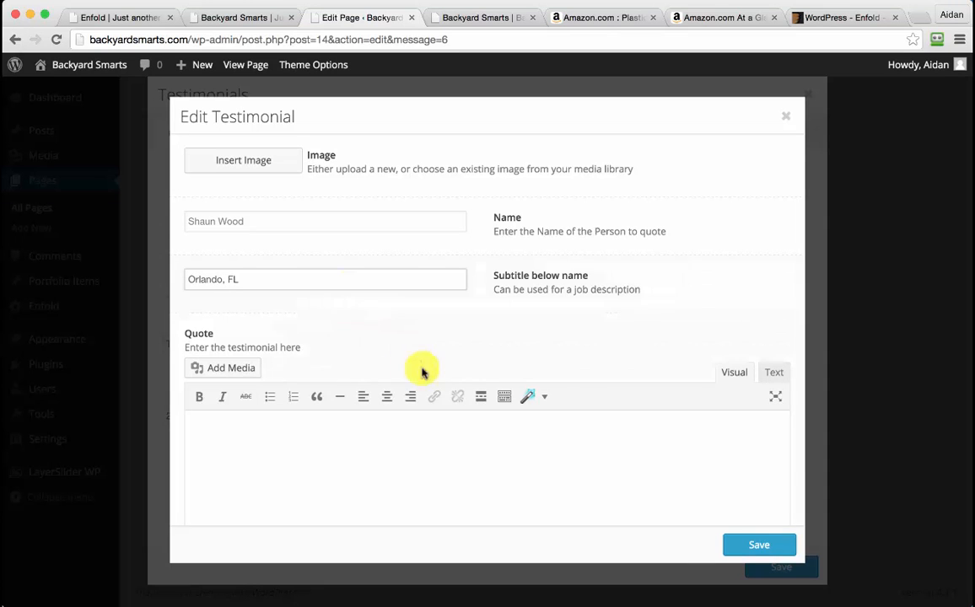
{"action": "left_click", "coordinate": [429, 438]}
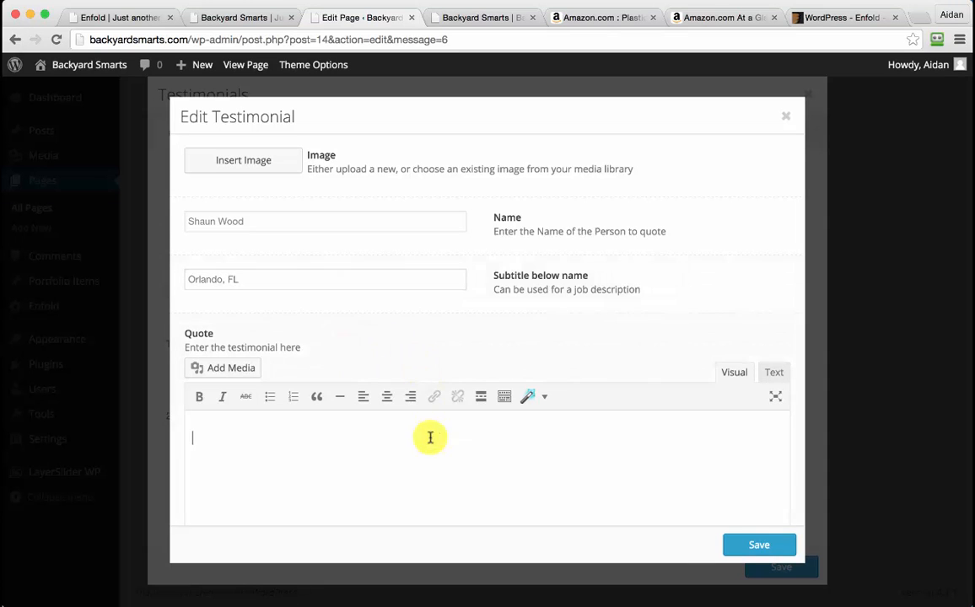
{"action": "key", "text": "ctrl+v"}
{"action": "left_click", "coordinate": [253, 160]}
{"action": "left_click", "coordinate": [296, 202]}
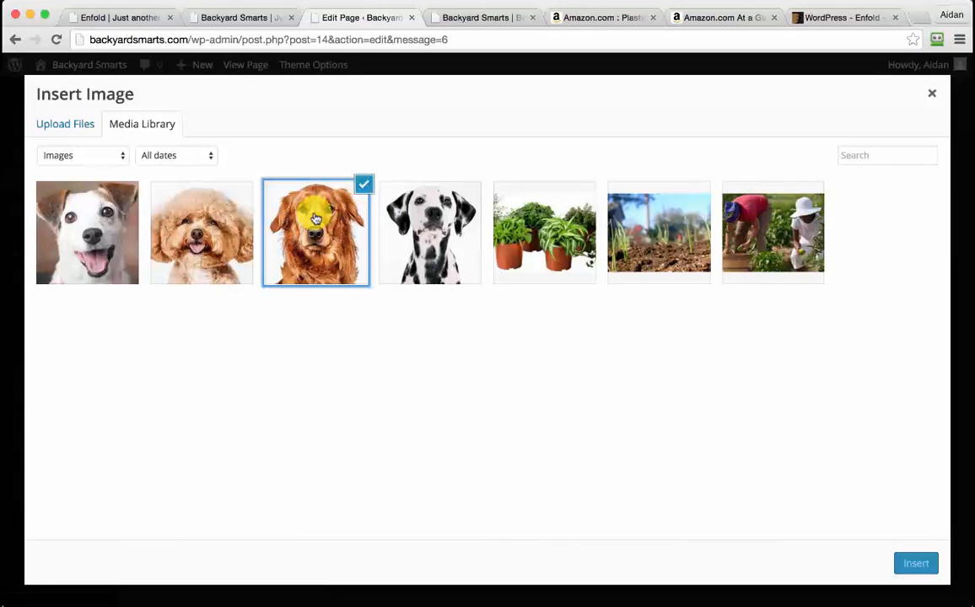
{"action": "left_click", "coordinate": [916, 563]}
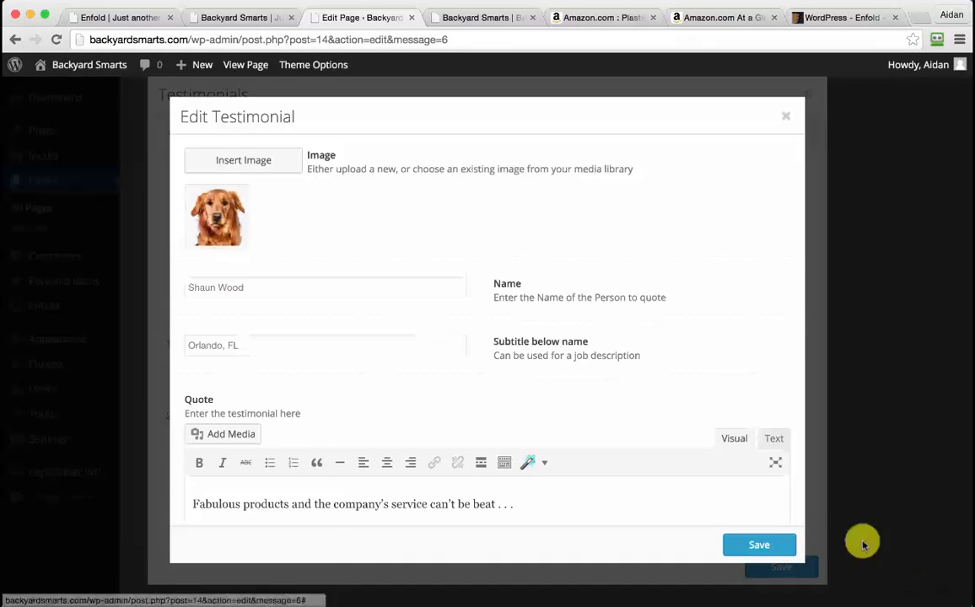
{"action": "left_click", "coordinate": [758, 547]}
{"action": "left_click", "coordinate": [667, 606]}
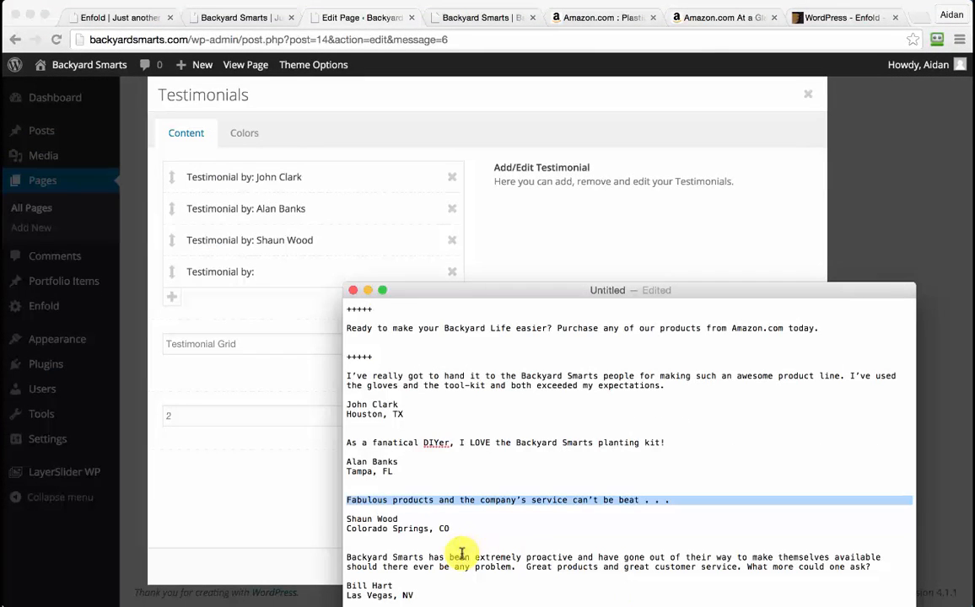
{"action": "left_click_drag", "start_coordinate": [346, 561], "coordinate": [871, 567]}
{"action": "key", "text": "ctrl+c"}
Fill the fourth testimonial with a 'Las Vegas, NV' subtitle, the extremely proactive quote and Dalmatian photo
{"action": "left_click", "coordinate": [207, 425]}
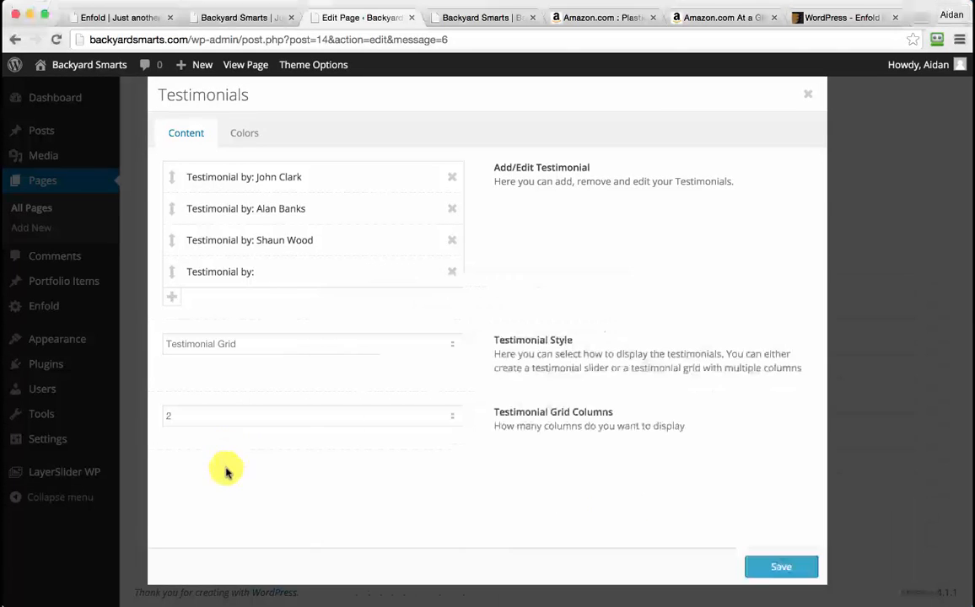
{"action": "left_click", "coordinate": [271, 273]}
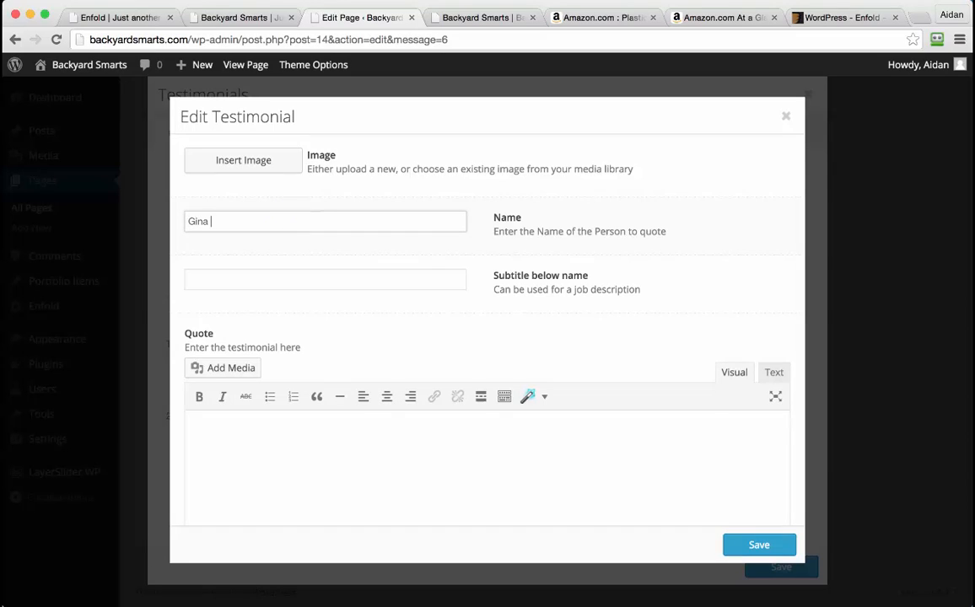
{"action": "left_click", "coordinate": [331, 274]}
{"action": "type", "text": "L"}
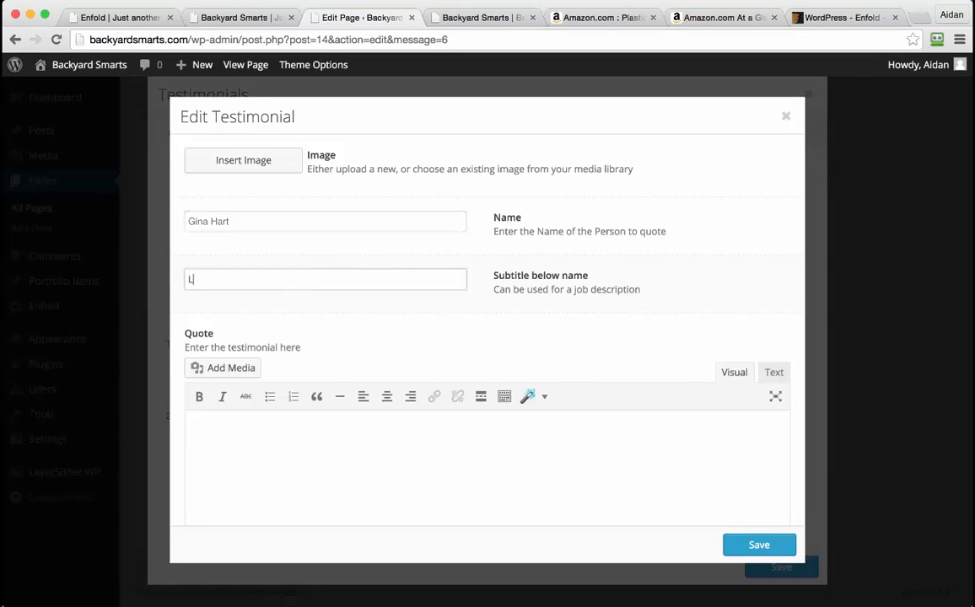
{"action": "type", "text": "as Vegas, NV"}
{"action": "left_click", "coordinate": [383, 450]}
{"action": "key", "text": "ctrl+v"}
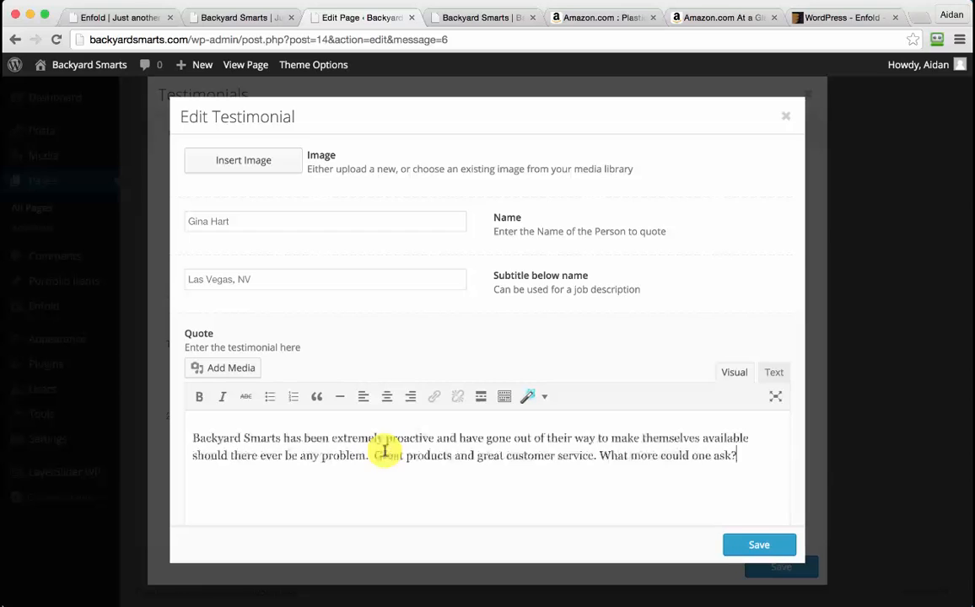
{"action": "left_click", "coordinate": [264, 161]}
{"action": "left_click", "coordinate": [403, 210]}
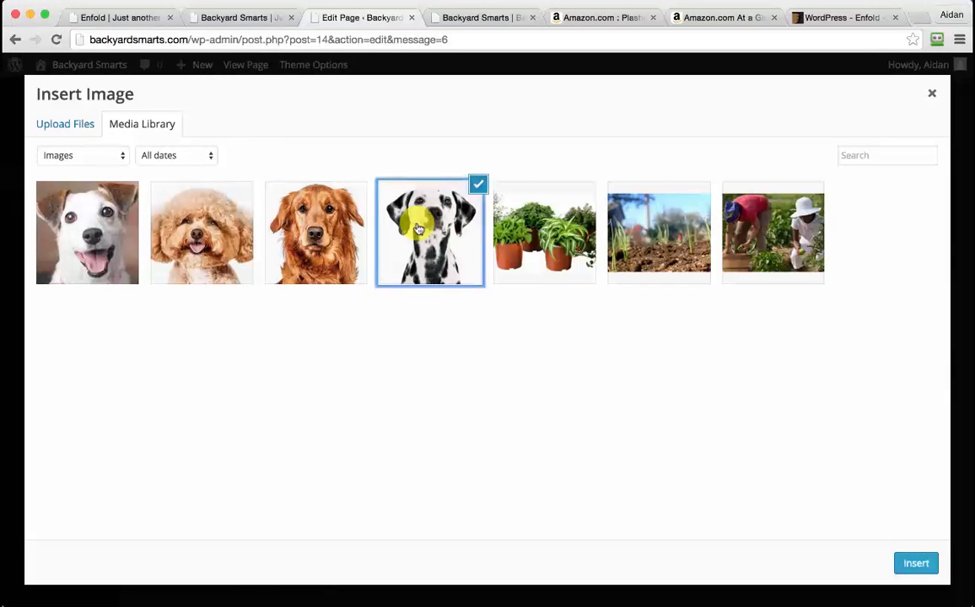
{"action": "left_click", "coordinate": [904, 561]}
Save the fourth testimonial and the Testimonials element, update the page, and view the live site
{"action": "scroll", "coordinate": [635, 421], "scroll_direction": "down", "scroll_amount": 2}
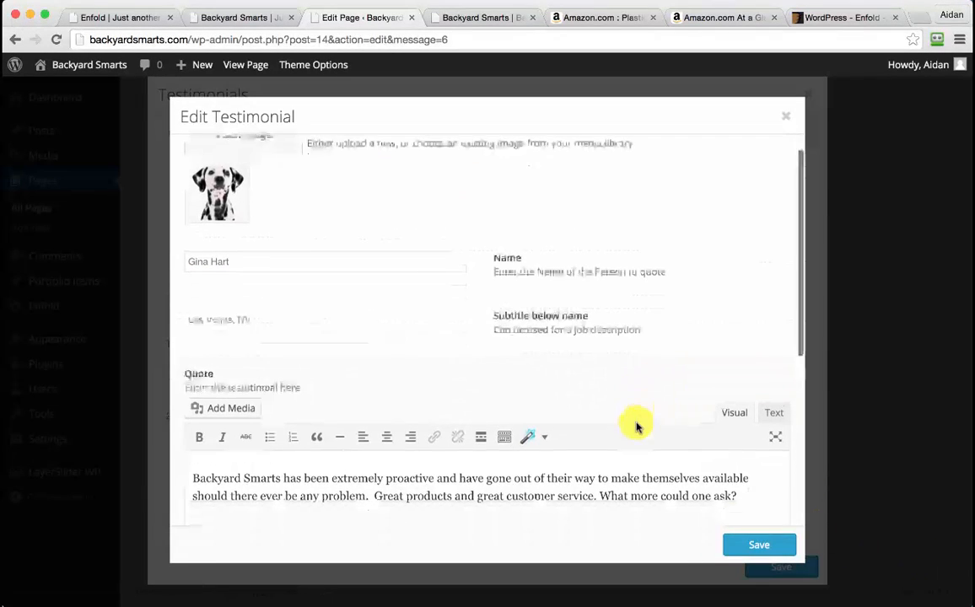
{"action": "left_click", "coordinate": [763, 544]}
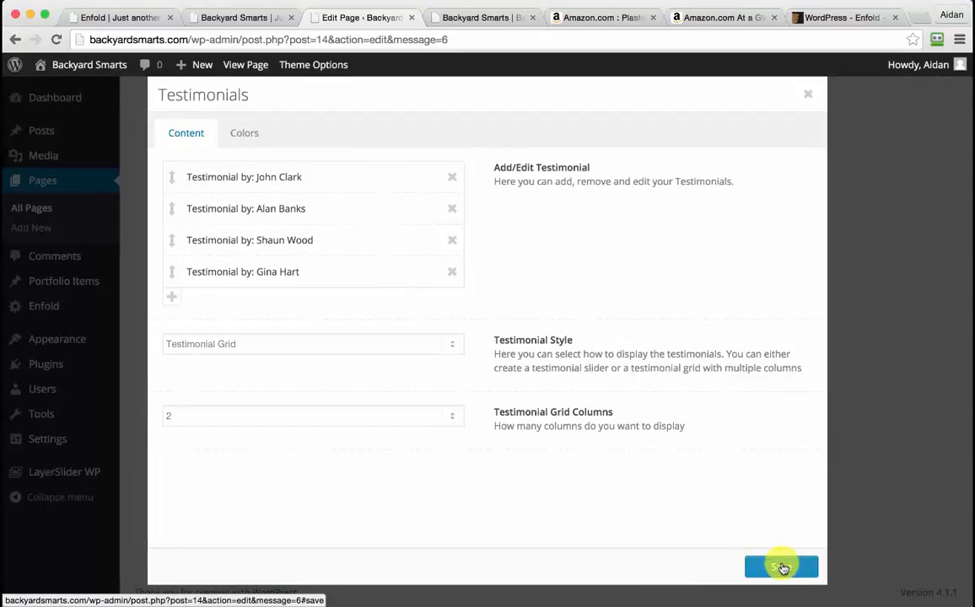
{"action": "left_click", "coordinate": [782, 568]}
{"action": "scroll", "coordinate": [622, 440], "scroll_direction": "up", "scroll_amount": 5}
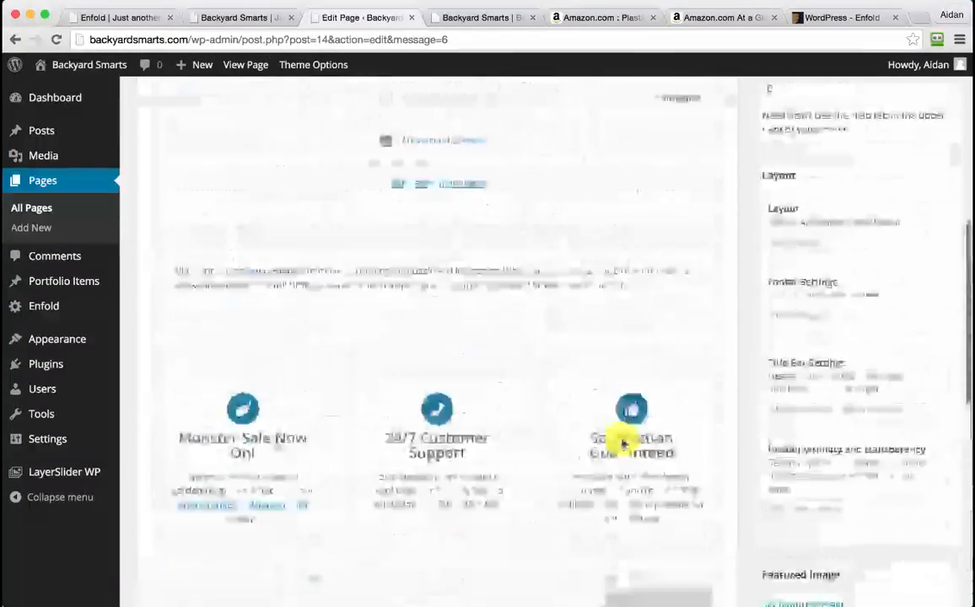
{"action": "scroll", "coordinate": [624, 444], "scroll_direction": "up", "scroll_amount": 5}
{"action": "left_click", "coordinate": [928, 372]}
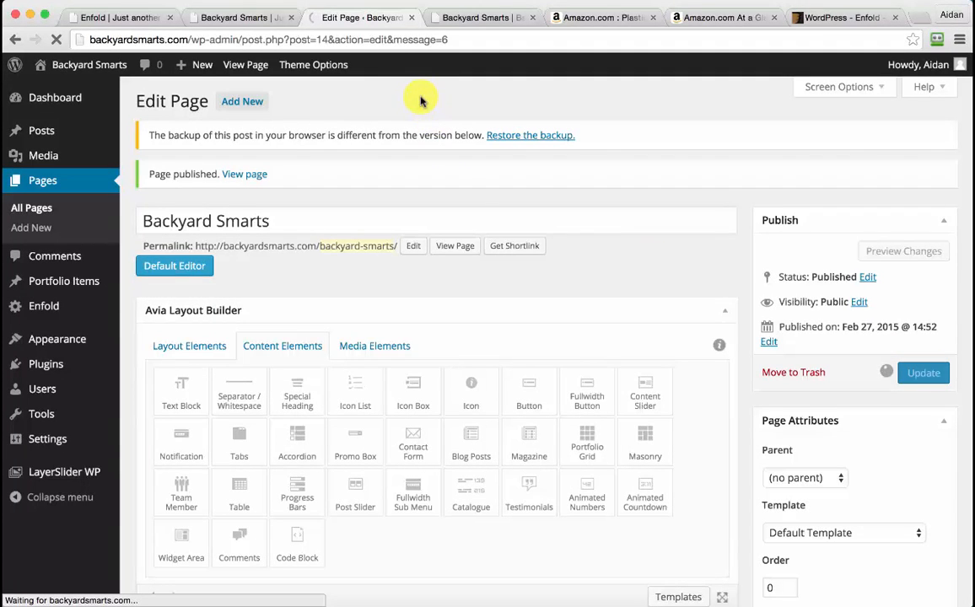
{"action": "left_click", "coordinate": [245, 17]}
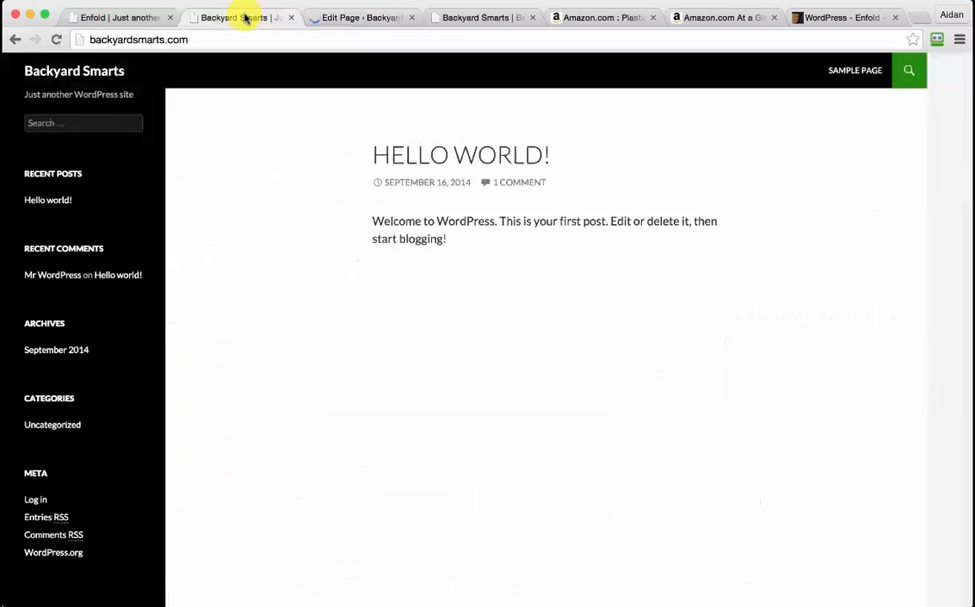
Reload the Backyard Smarts page in its browser tab
{"action": "left_click", "coordinate": [498, 15]}
{"action": "left_click", "coordinate": [420, 37]}
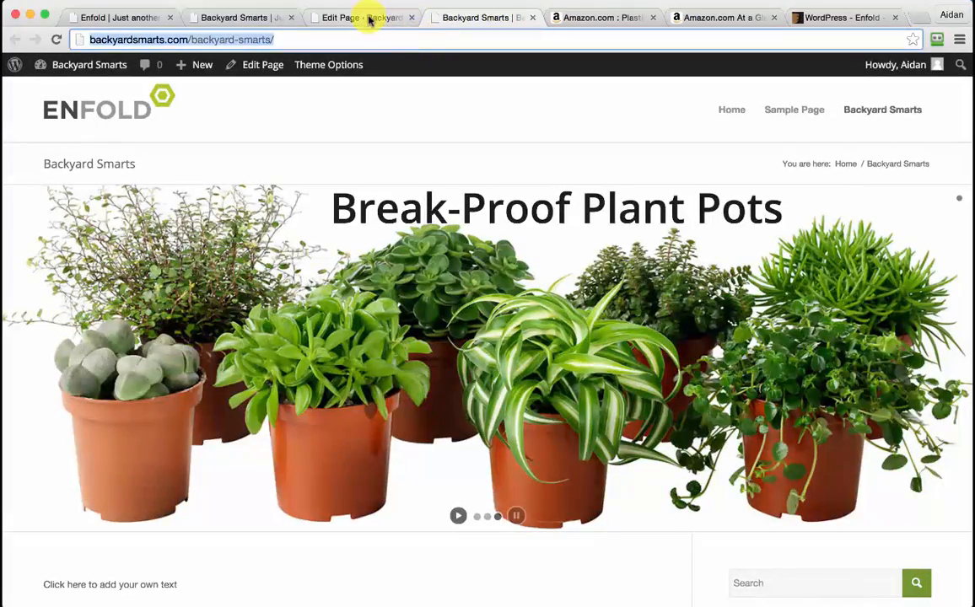
{"action": "left_click", "coordinate": [371, 18]}
{"action": "left_click", "coordinate": [451, 17]}
{"action": "left_click", "coordinate": [475, 39]}
{"action": "key", "text": "Return"}
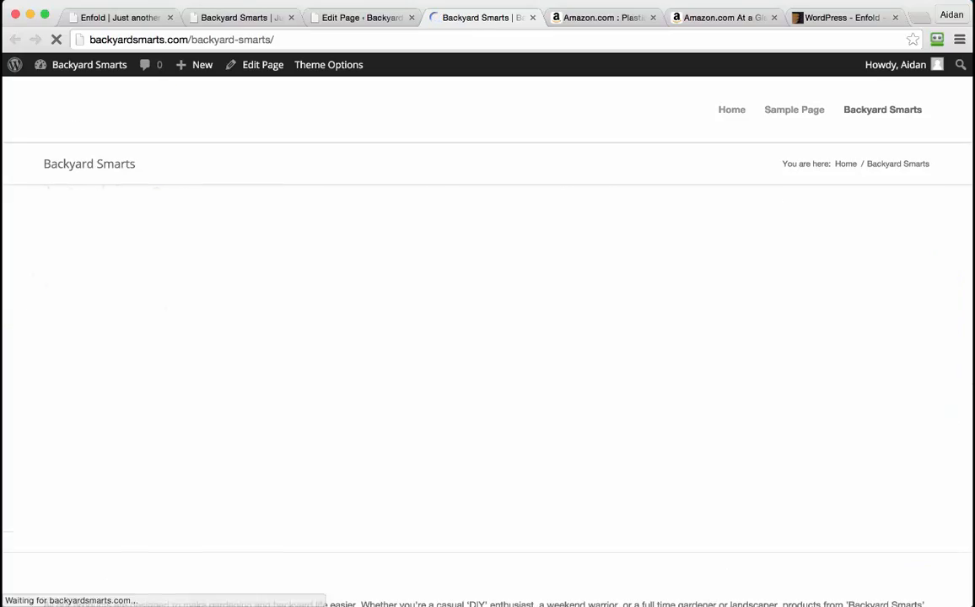
Scroll from the product slider down past the testimonials to the footer and back up
{"action": "scroll", "coordinate": [625, 331], "scroll_direction": "down", "scroll_amount": 5}
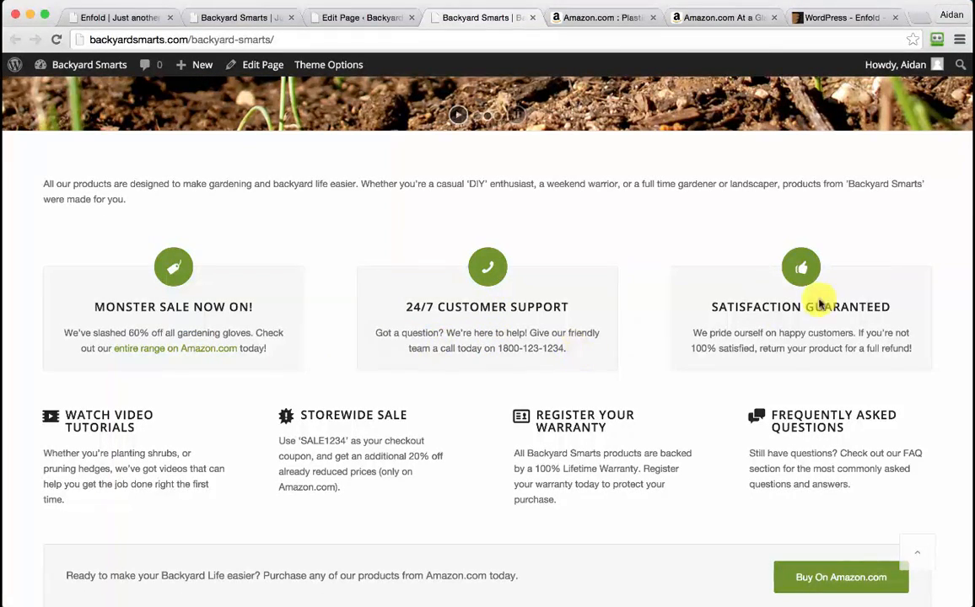
{"action": "scroll", "coordinate": [801, 332], "scroll_direction": "down", "scroll_amount": 2}
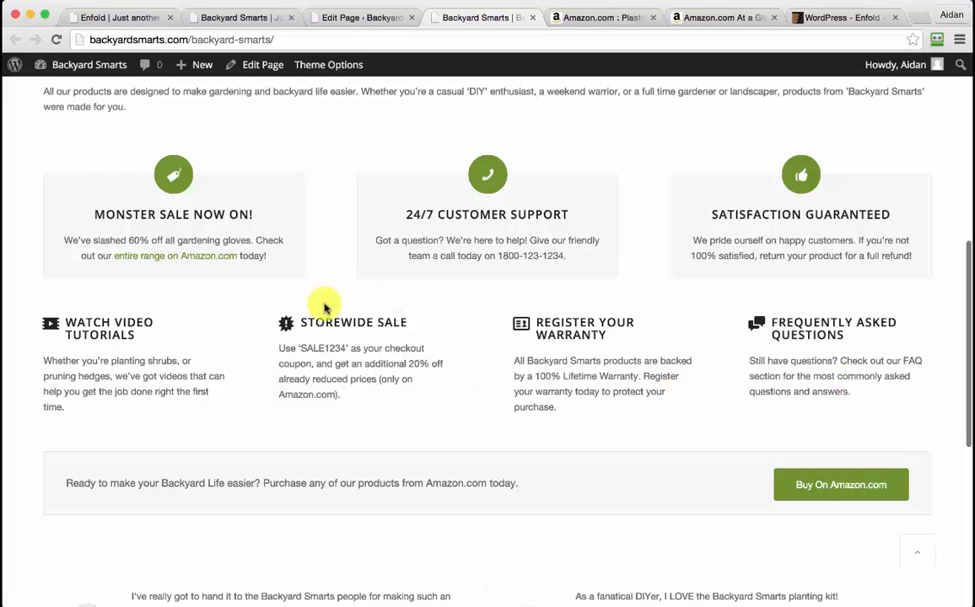
{"action": "scroll", "coordinate": [350, 359], "scroll_direction": "down", "scroll_amount": 3}
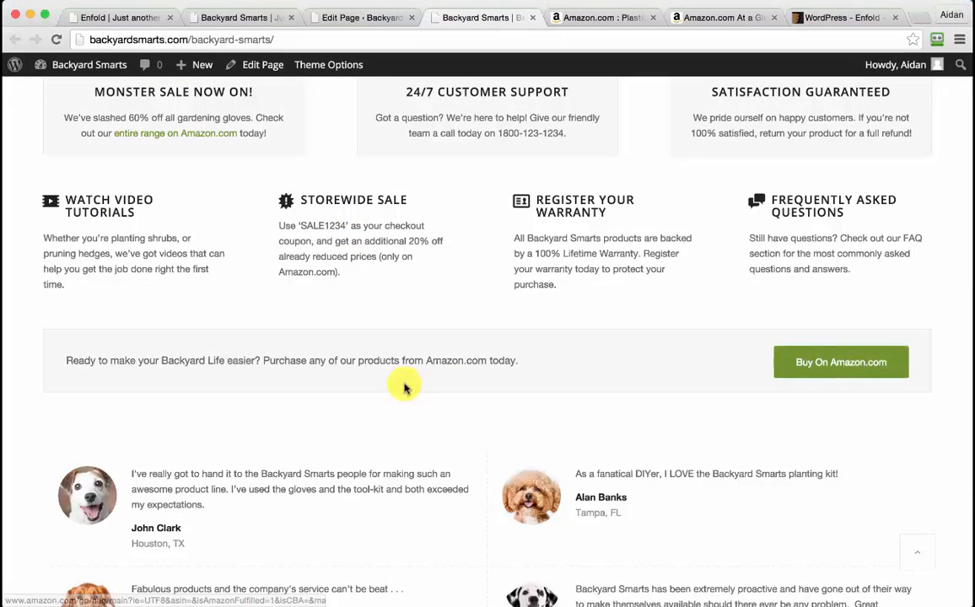
{"action": "scroll", "coordinate": [403, 385], "scroll_direction": "down", "scroll_amount": 5}
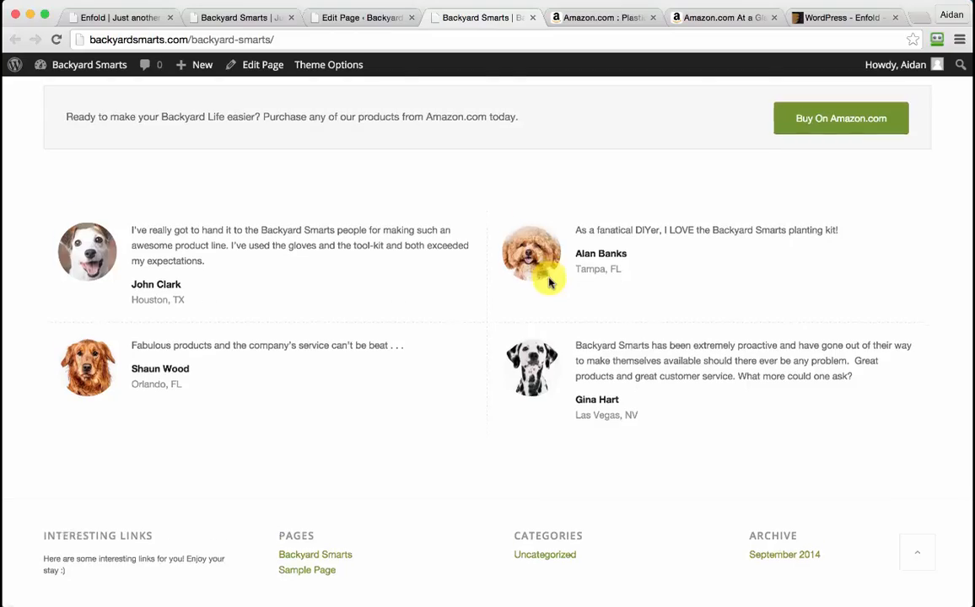
{"action": "scroll", "coordinate": [548, 283], "scroll_direction": "down", "scroll_amount": 1}
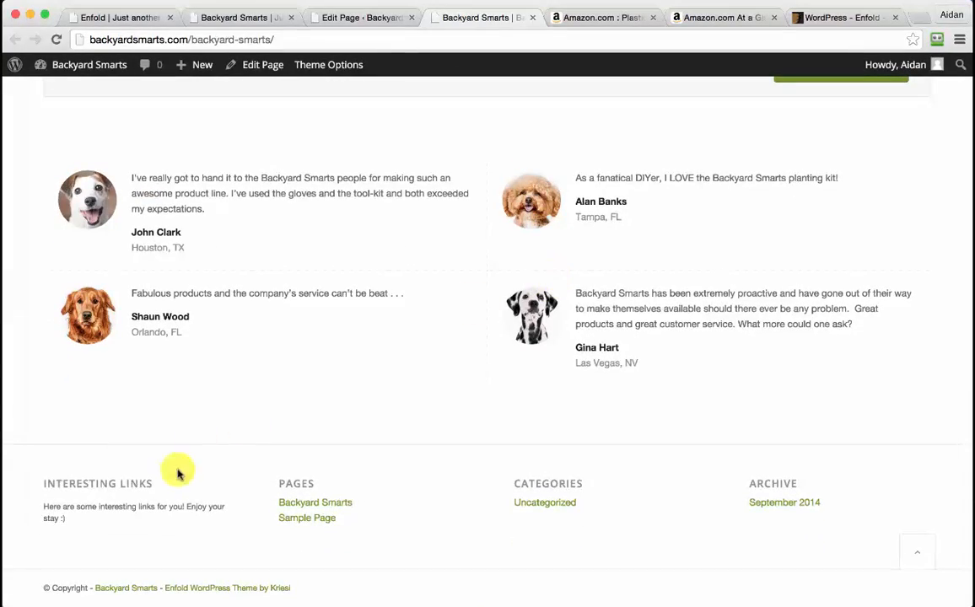
{"action": "scroll", "coordinate": [460, 450], "scroll_direction": "up", "scroll_amount": 1}
{"action": "scroll", "coordinate": [460, 450], "scroll_direction": "up", "scroll_amount": 15}
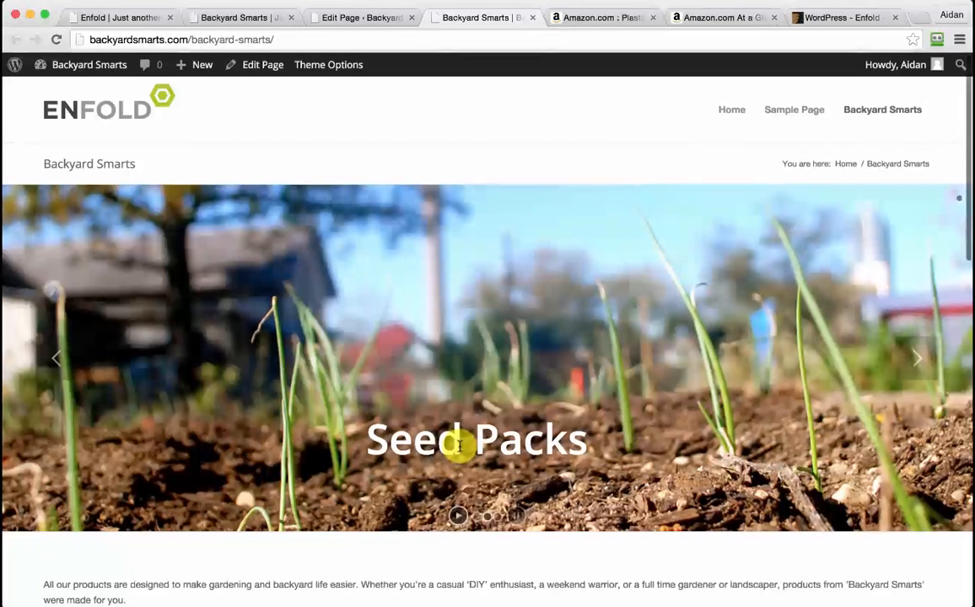
{"action": "left_click", "coordinate": [363, 18]}
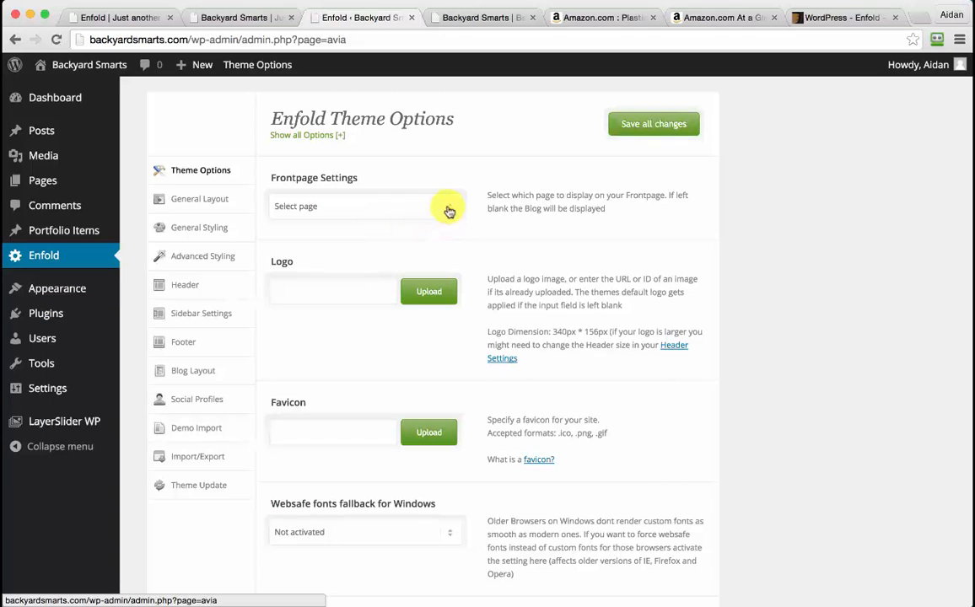
Choose Backyard Smarts as the Enfold frontpage and bring up the logo media library
{"action": "left_click", "coordinate": [453, 214]}
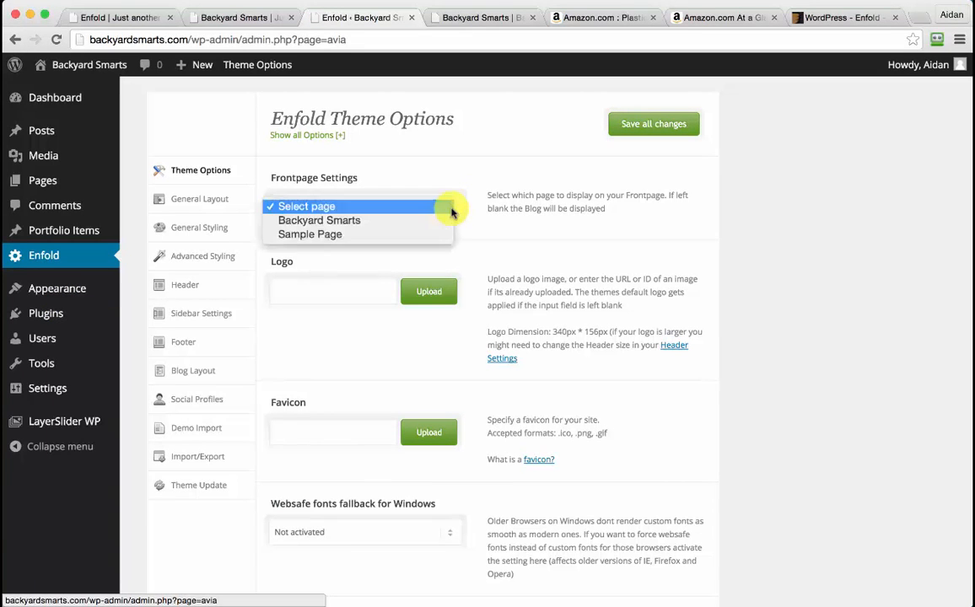
{"action": "left_click", "coordinate": [399, 221]}
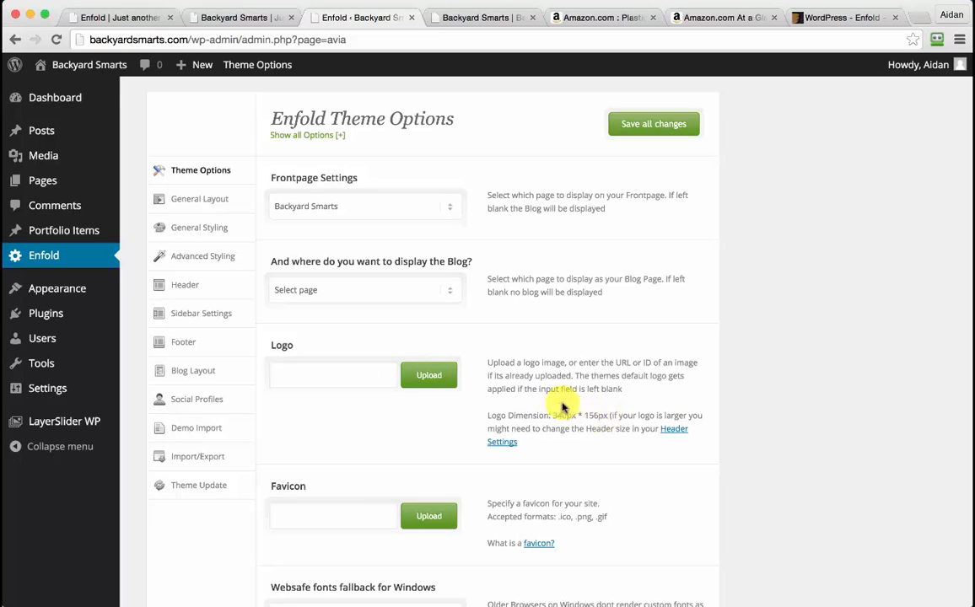
{"action": "left_click", "coordinate": [430, 377]}
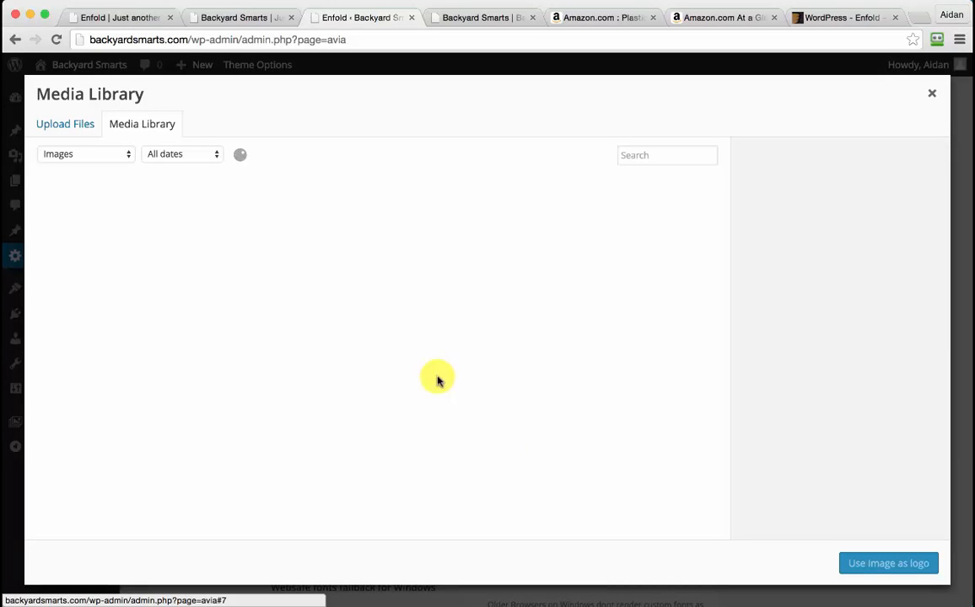
Upload BackyardSmartsLogo-340x156.jpg into the media library and select it
{"action": "left_click", "coordinate": [75, 124]}
{"action": "left_click", "coordinate": [973, 506]}
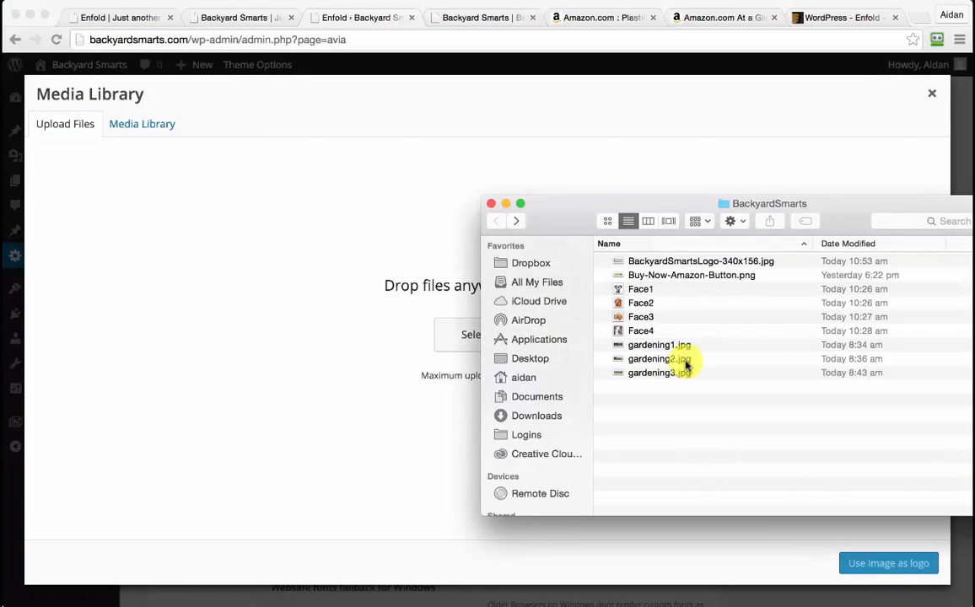
{"action": "left_click", "coordinate": [652, 263]}
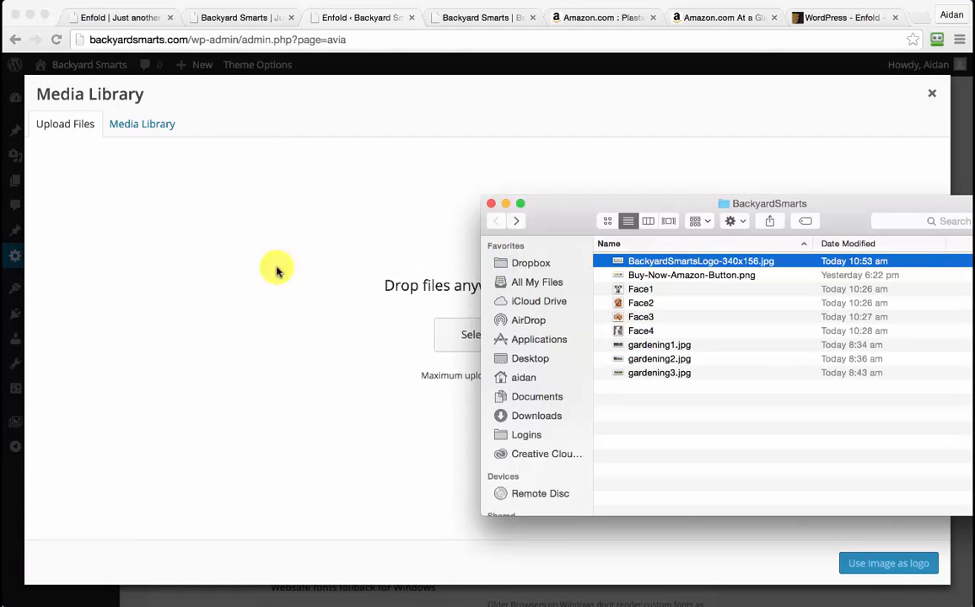
{"action": "left_click_drag", "start_coordinate": [629, 263], "coordinate": [311, 394]}
{"action": "left_click", "coordinate": [356, 412]}
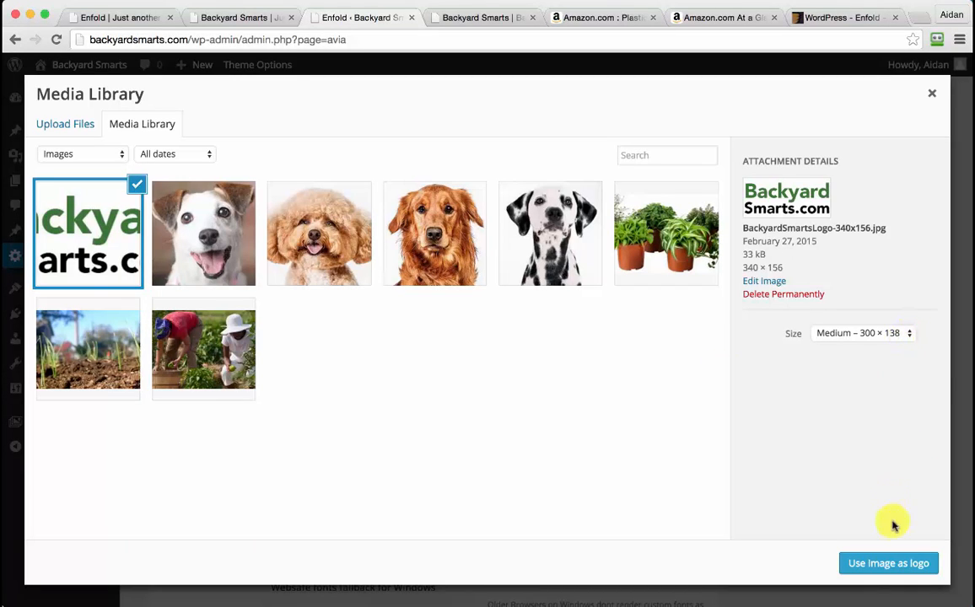
Use the uploaded image as the site logo and save all theme option changes
{"action": "left_click", "coordinate": [901, 563]}
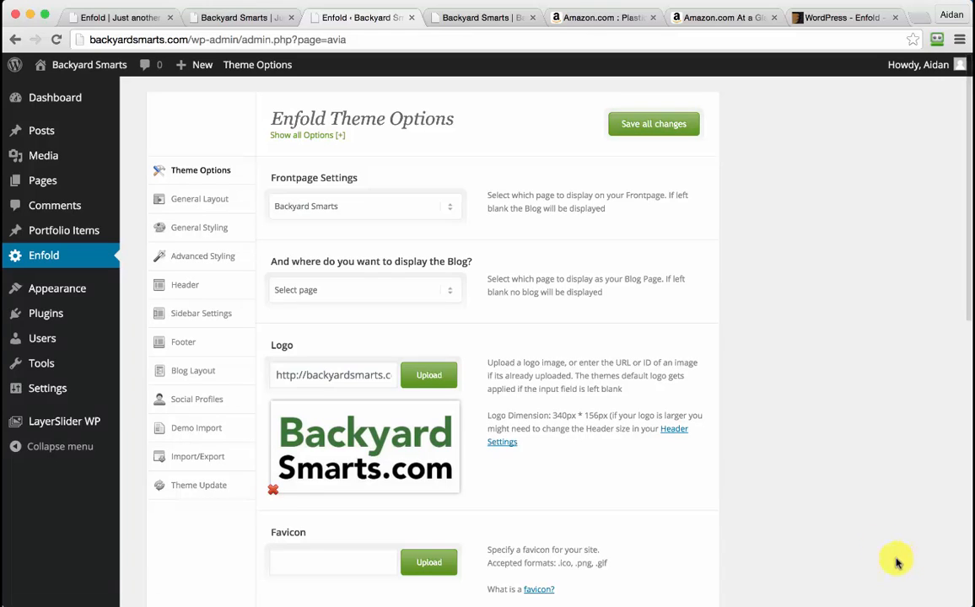
{"action": "scroll", "coordinate": [631, 289], "scroll_direction": "down", "scroll_amount": 4}
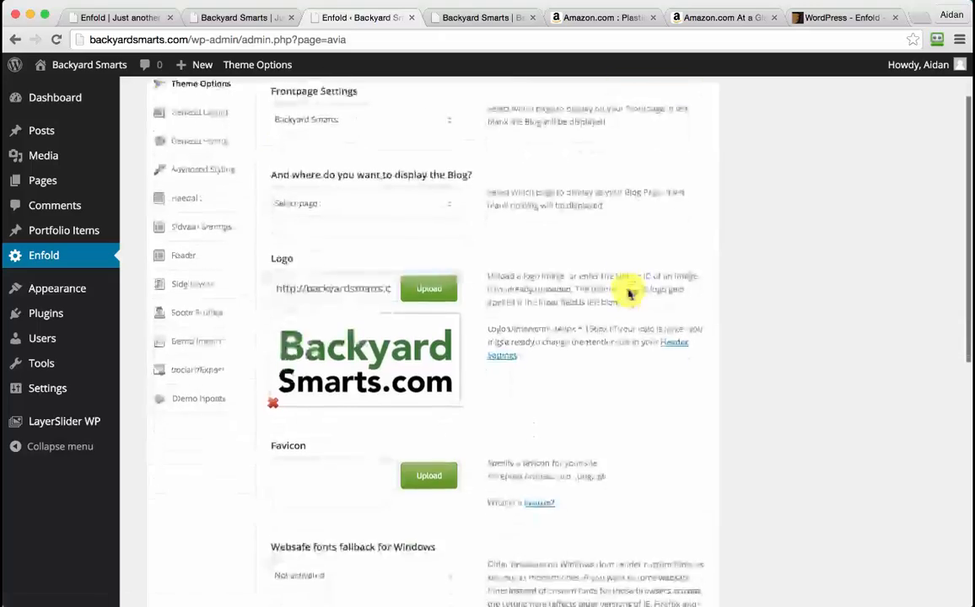
{"action": "scroll", "coordinate": [629, 291], "scroll_direction": "up", "scroll_amount": 5}
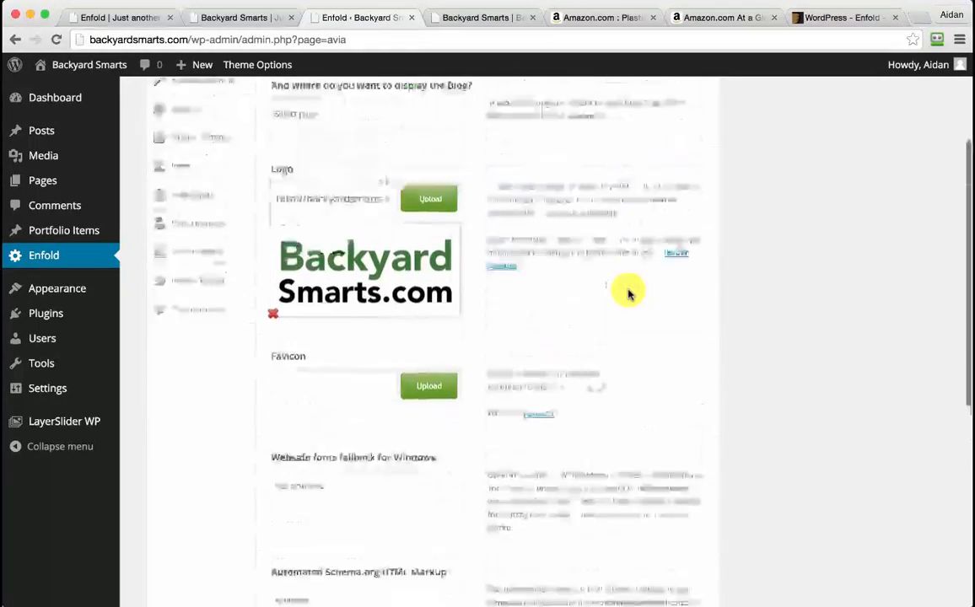
{"action": "left_click", "coordinate": [663, 128]}
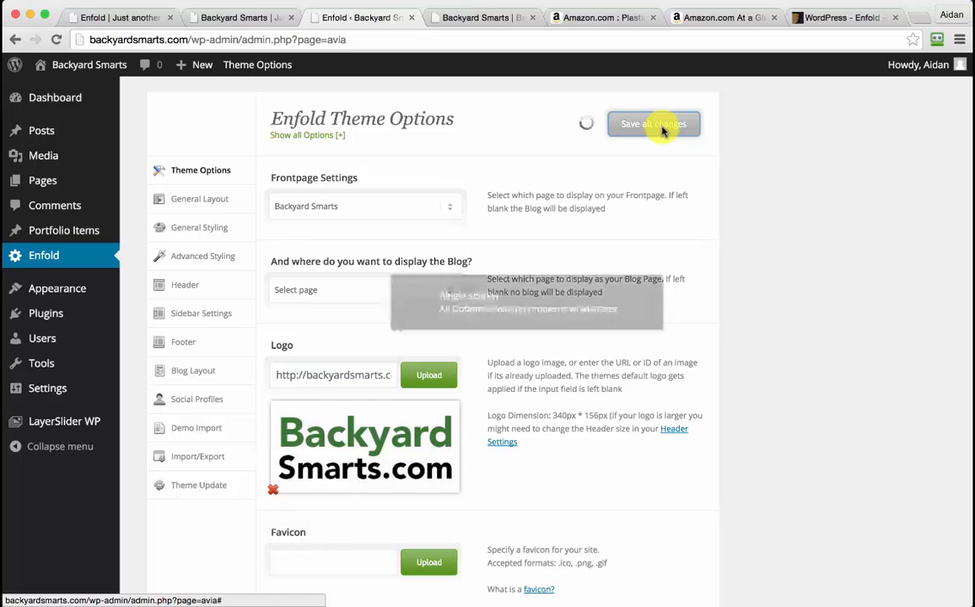
Load the site's root URL and scroll the homepage showing Backyard Smarts with the new logo
{"action": "left_click", "coordinate": [246, 18]}
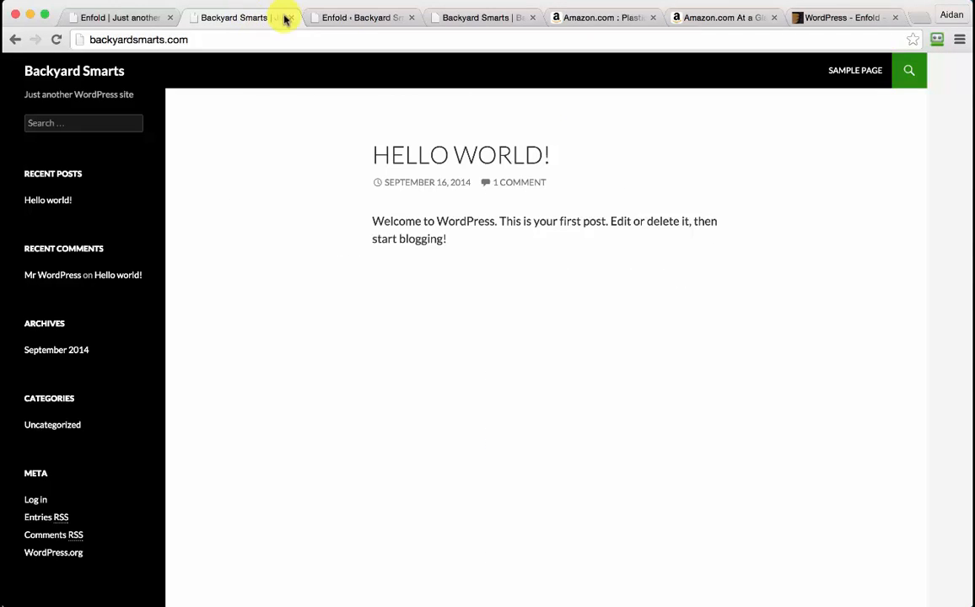
{"action": "left_click", "coordinate": [460, 17]}
{"action": "left_click_drag", "start_coordinate": [191, 37], "coordinate": [387, 37]}
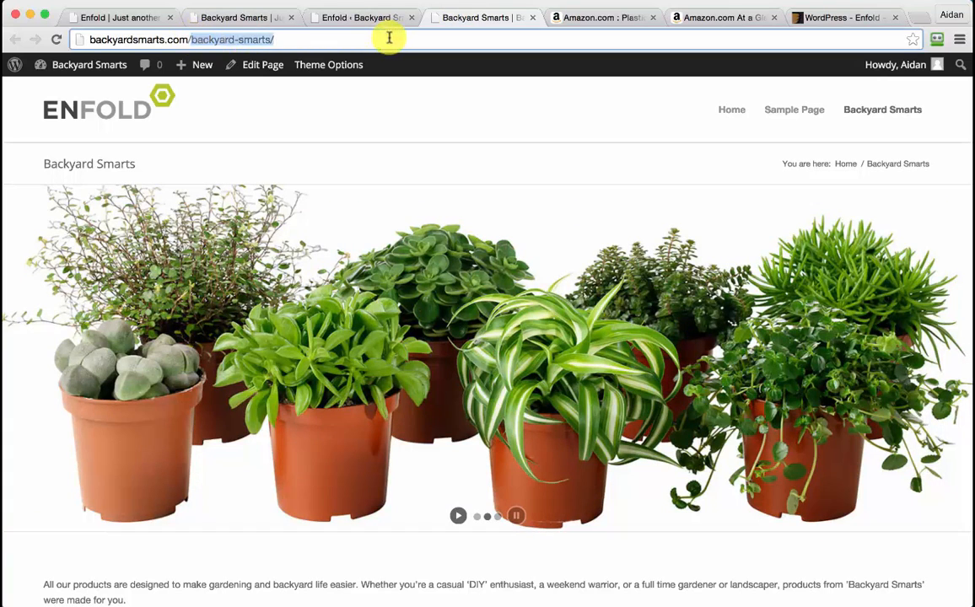
{"action": "key", "text": "BackSpace"}
{"action": "key", "text": "Return"}
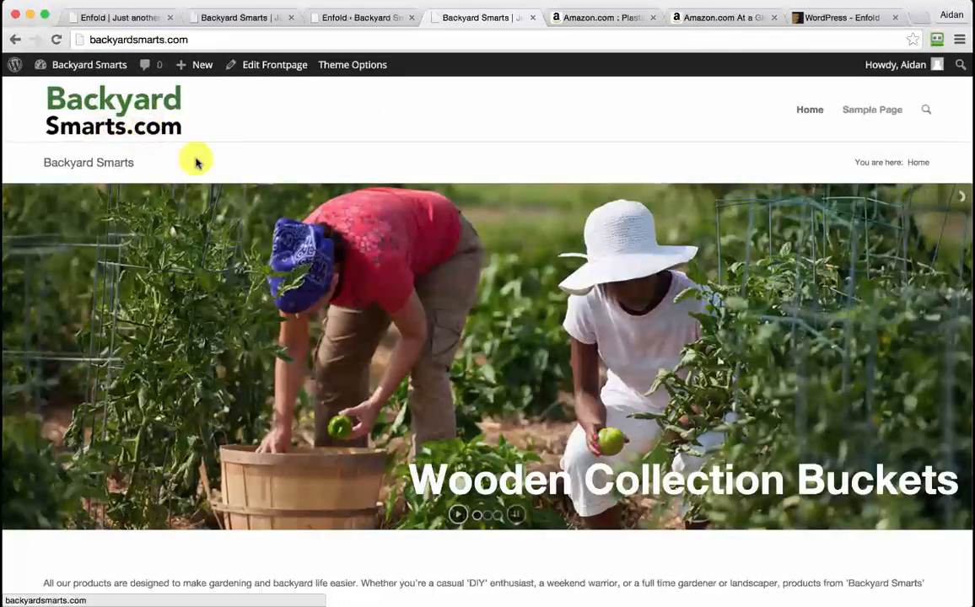
{"action": "scroll", "coordinate": [219, 155], "scroll_direction": "down", "scroll_amount": 15}
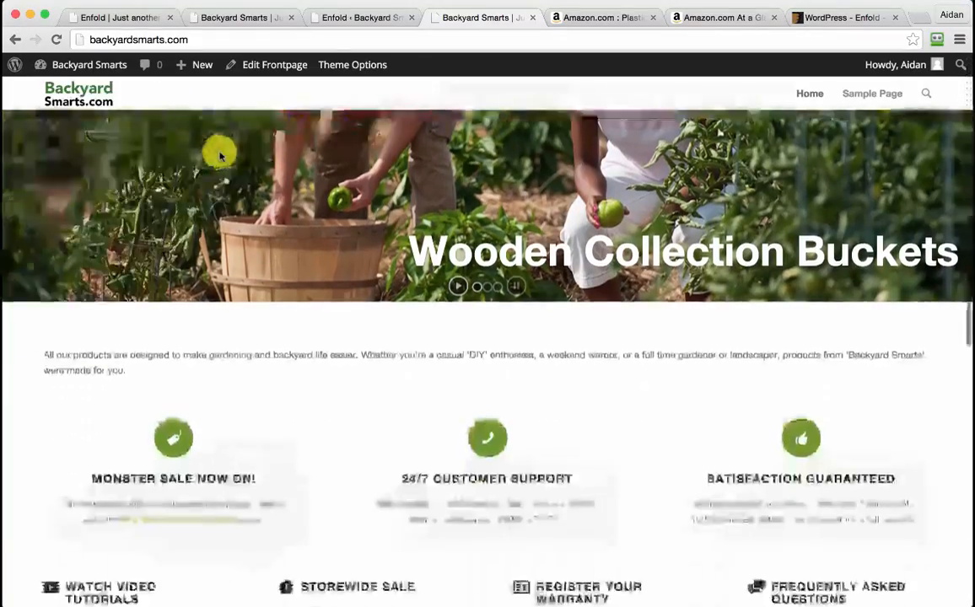
{"action": "scroll", "coordinate": [219, 154], "scroll_direction": "up", "scroll_amount": 10}
{"action": "scroll", "coordinate": [220, 155], "scroll_direction": "up", "scroll_amount": 5}
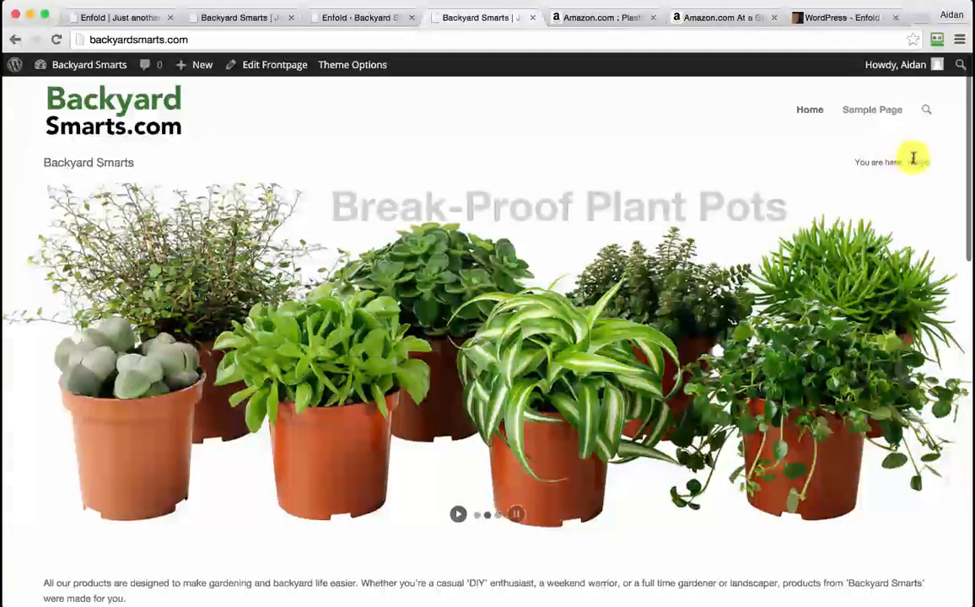
In Enfold header settings, hide both the page title and breadcrumbs, then save
{"action": "left_click", "coordinate": [351, 17]}
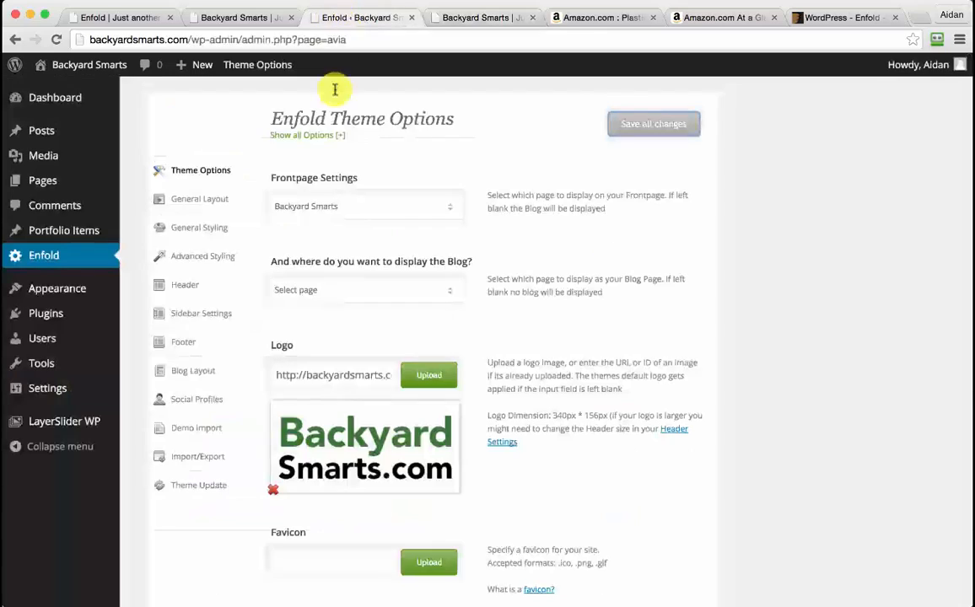
{"action": "left_click", "coordinate": [199, 289]}
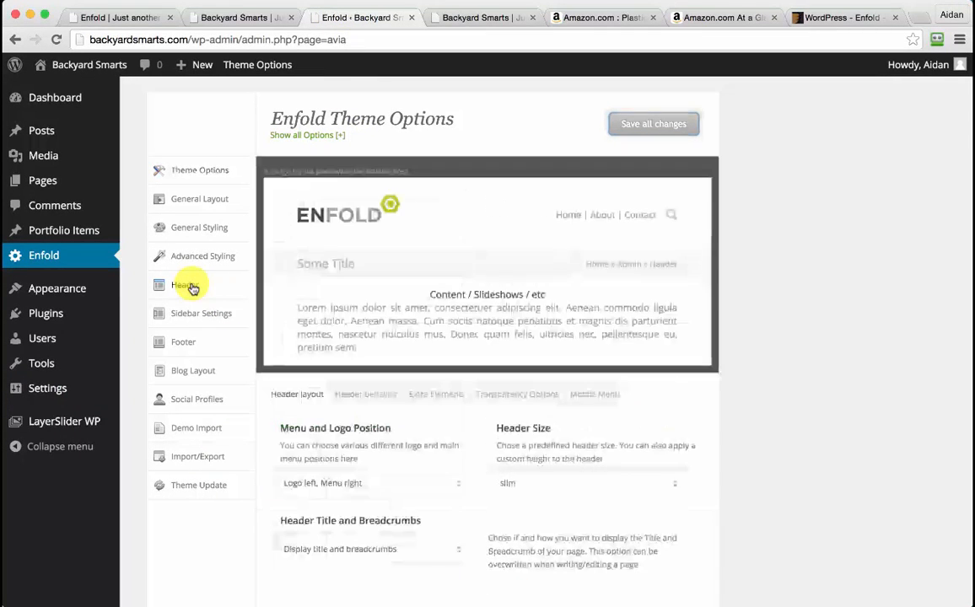
{"action": "scroll", "coordinate": [505, 472], "scroll_direction": "down", "scroll_amount": 3}
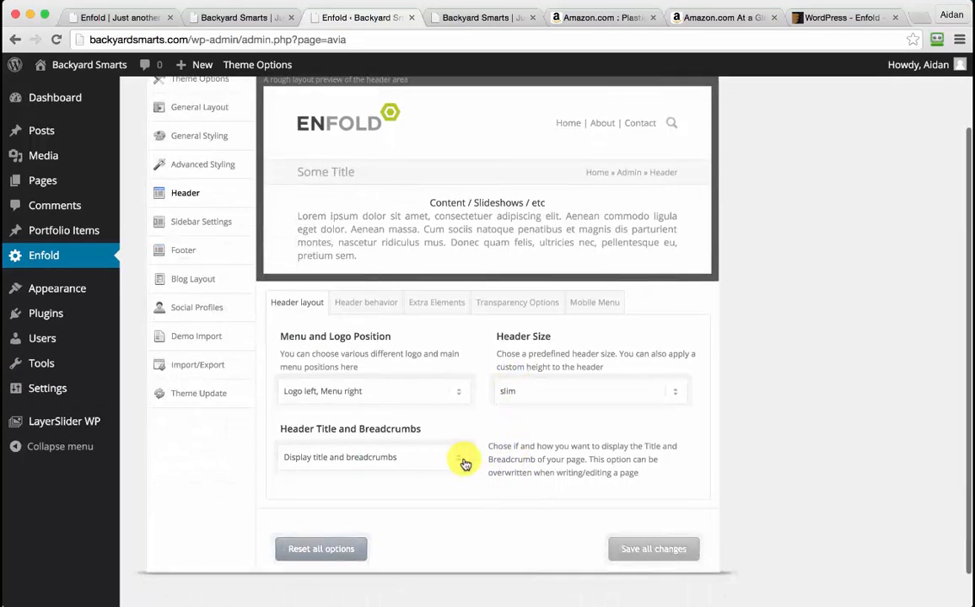
{"action": "left_click", "coordinate": [462, 463]}
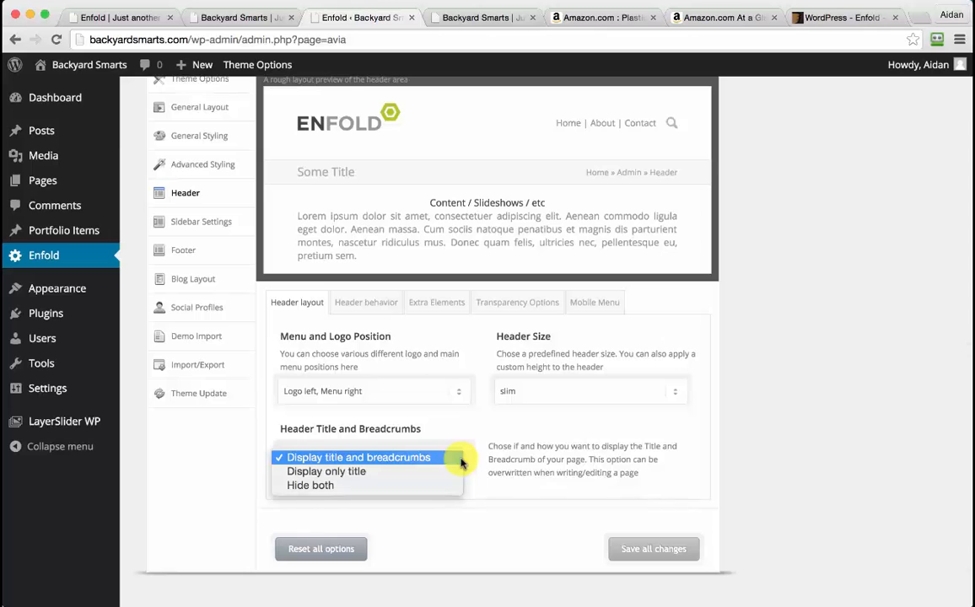
{"action": "left_click", "coordinate": [399, 488]}
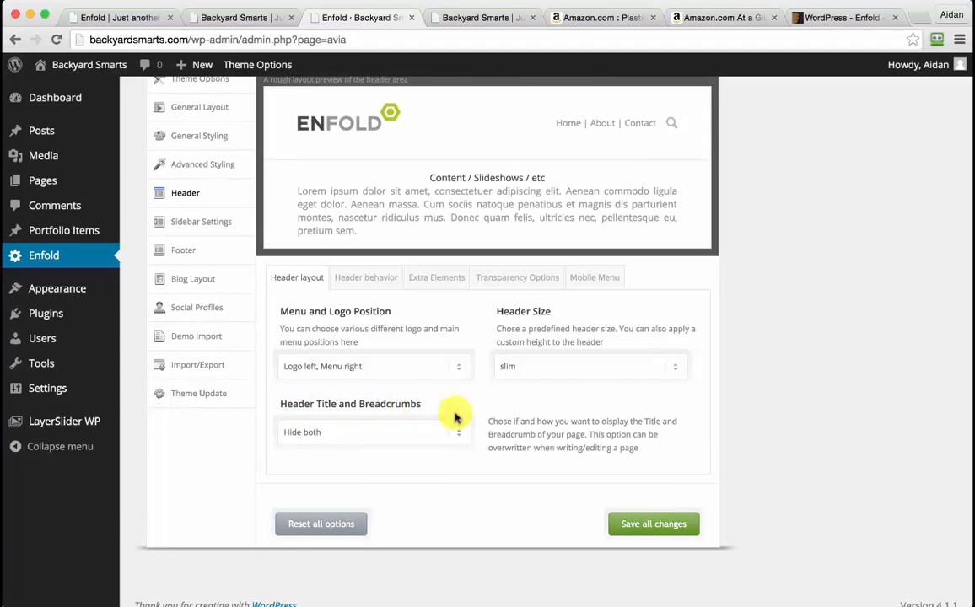
{"action": "left_click", "coordinate": [664, 525]}
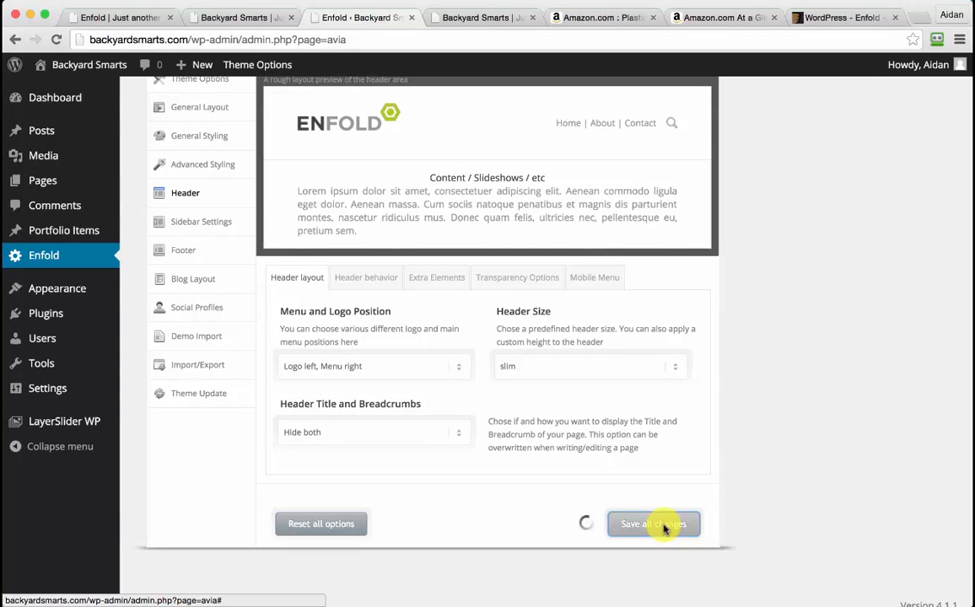
Reload the live homepage to confirm the title and breadcrumb bar are gone
{"action": "left_click", "coordinate": [489, 23]}
{"action": "left_click", "coordinate": [407, 37]}
{"action": "key", "text": "Return"}
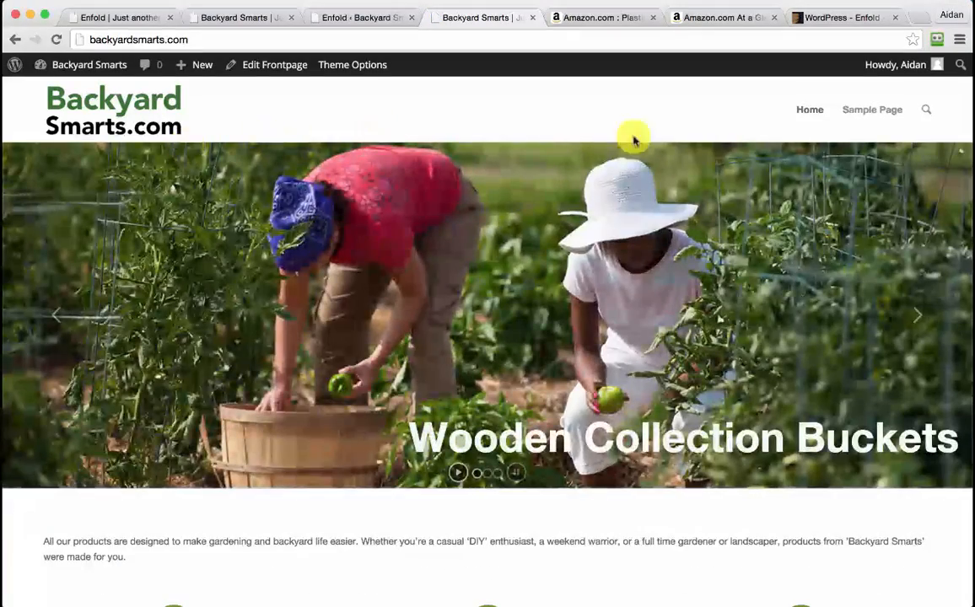
{"action": "scroll", "coordinate": [814, 150], "scroll_direction": "down", "scroll_amount": 3}
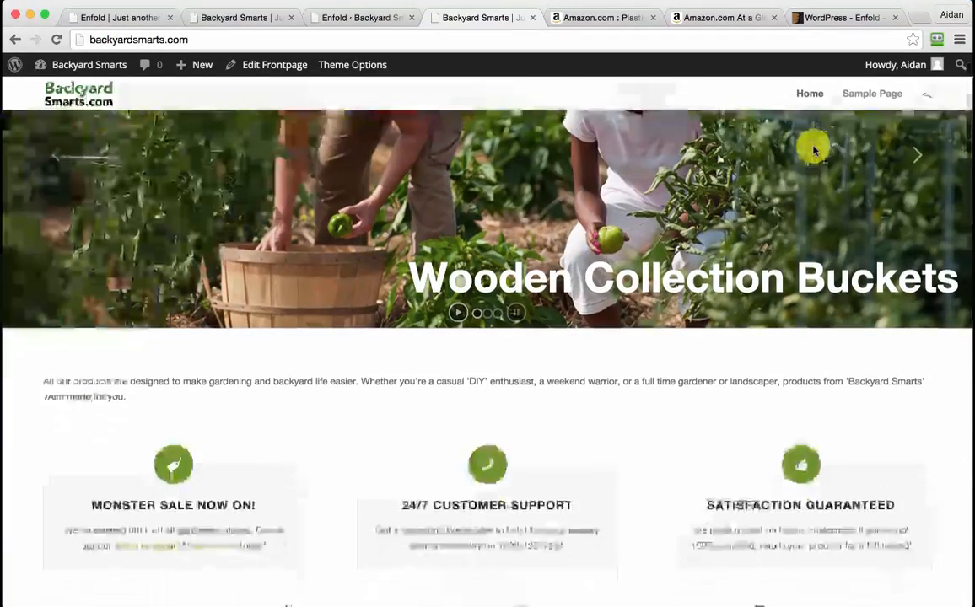
{"action": "scroll", "coordinate": [814, 150], "scroll_direction": "up", "scroll_amount": 2}
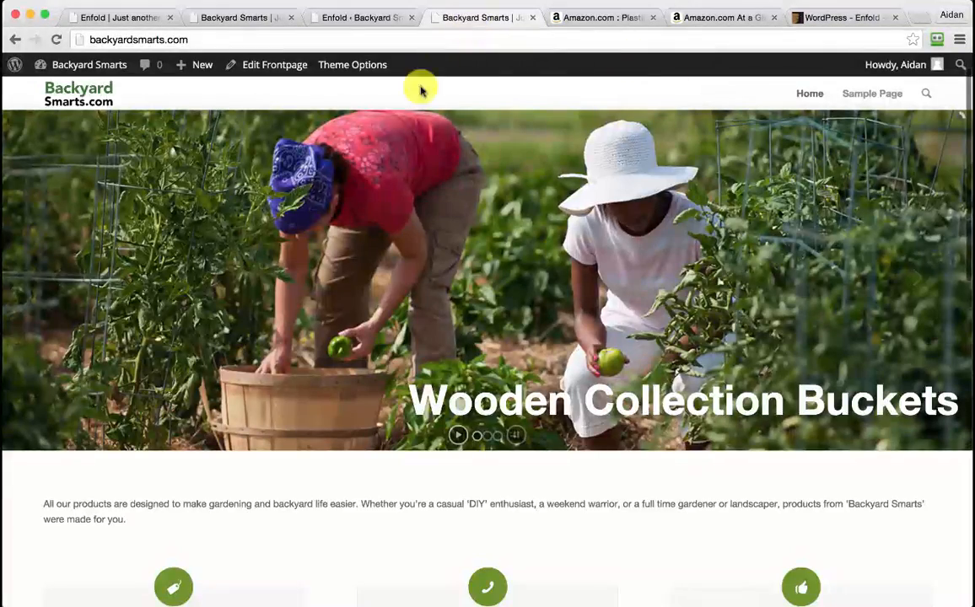
{"action": "left_click", "coordinate": [363, 18]}
{"action": "scroll", "coordinate": [135, 303], "scroll_direction": "up", "scroll_amount": 2}
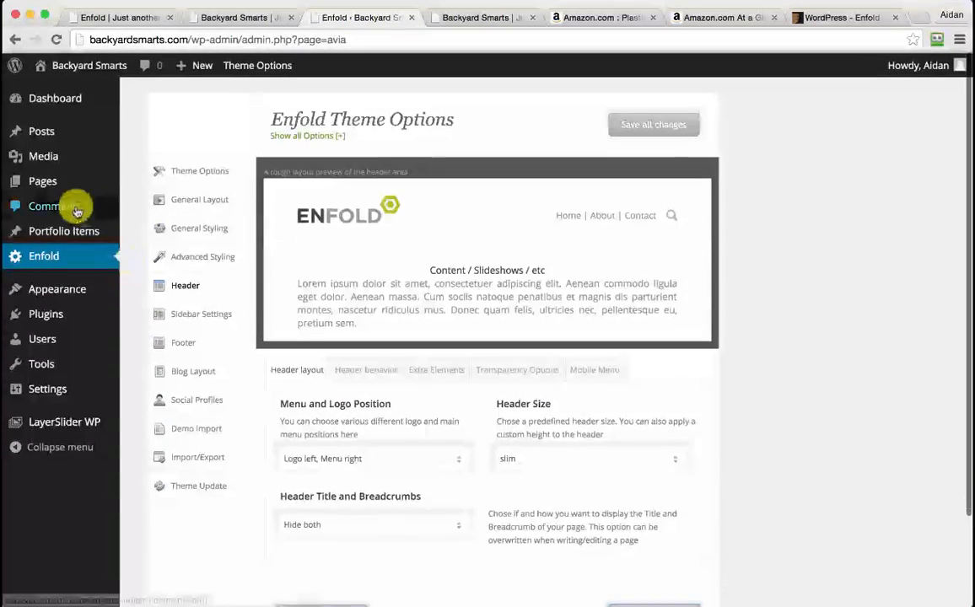
Add a new page titled 'Break-Proof Plant Pots' so it saves as a draft
{"action": "mouse_move", "coordinate": [57, 183]}
{"action": "left_click", "coordinate": [150, 202]}
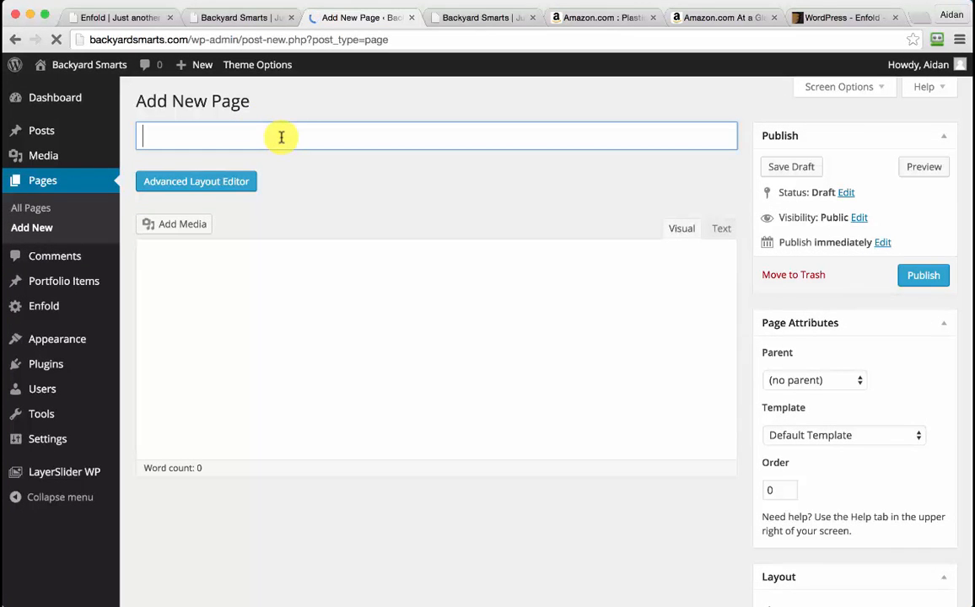
{"action": "left_click", "coordinate": [251, 19]}
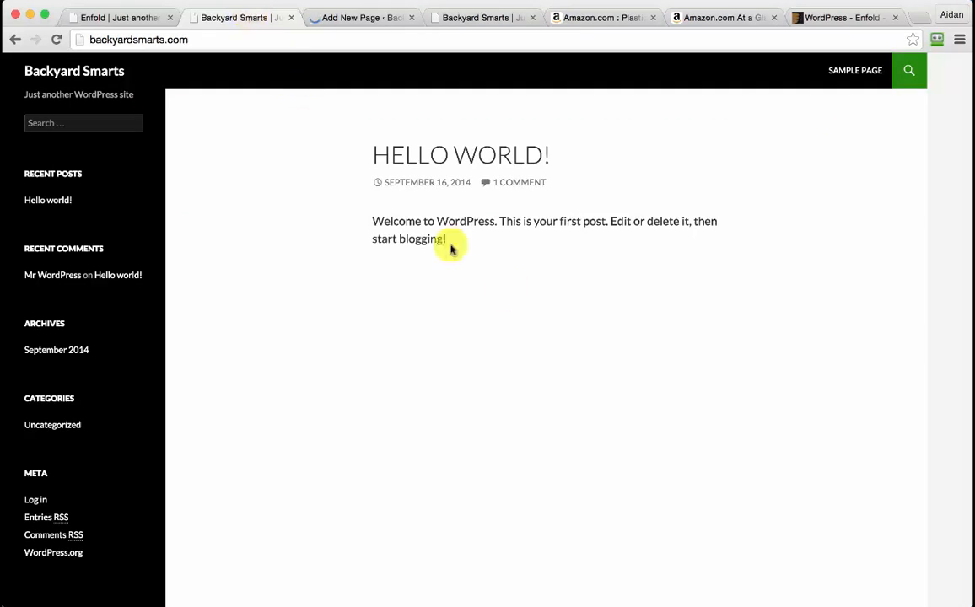
{"action": "left_click", "coordinate": [455, 19]}
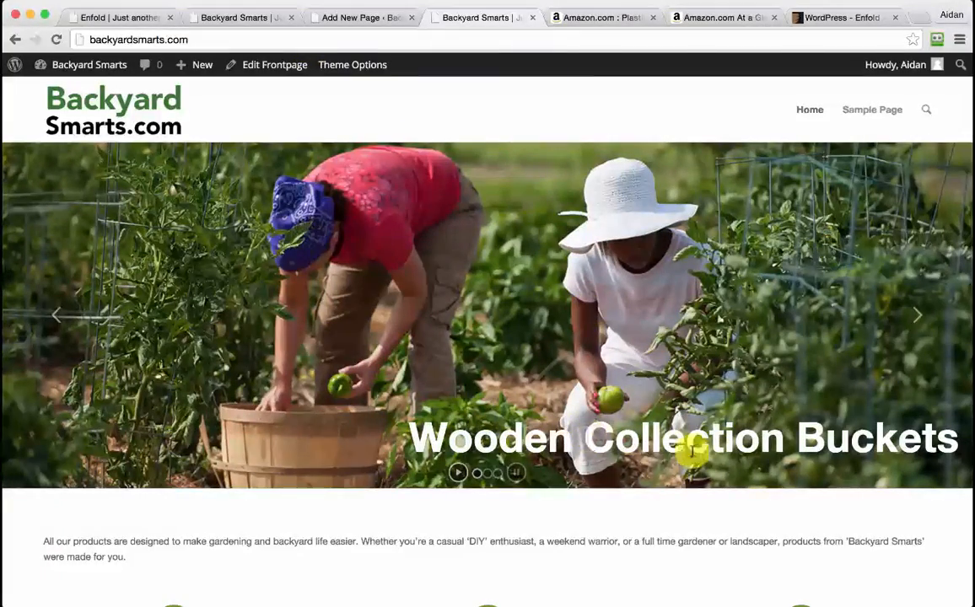
{"action": "left_click", "coordinate": [358, 14]}
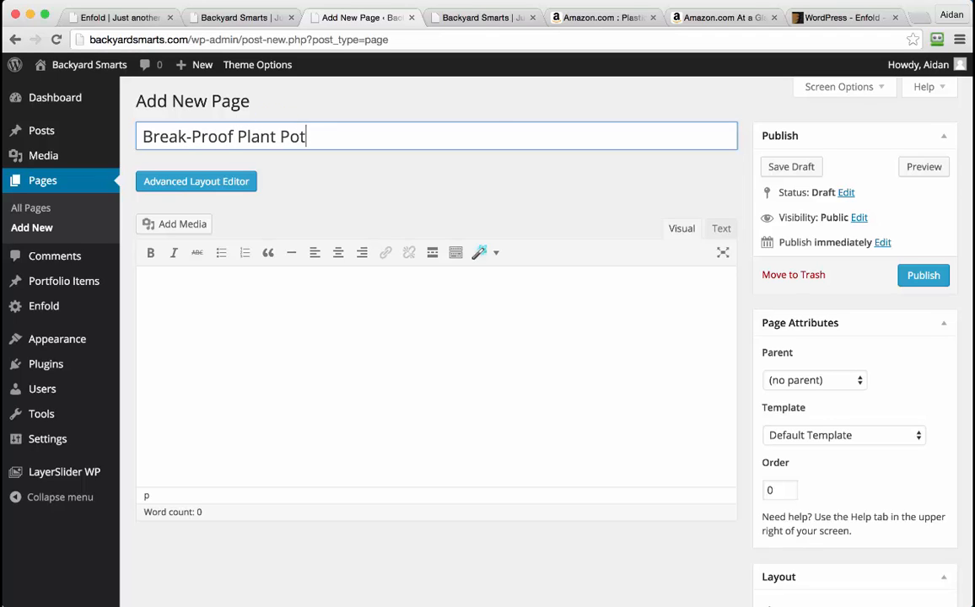
{"action": "type", "text": "s"}
{"action": "key", "text": "Tab"}
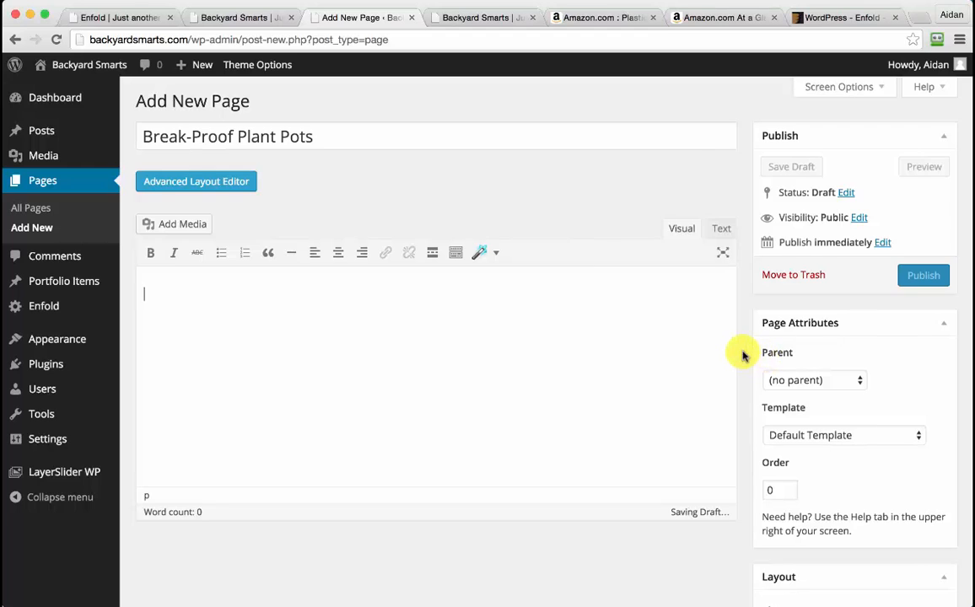
{"action": "scroll", "coordinate": [742, 355], "scroll_direction": "down", "scroll_amount": 2}
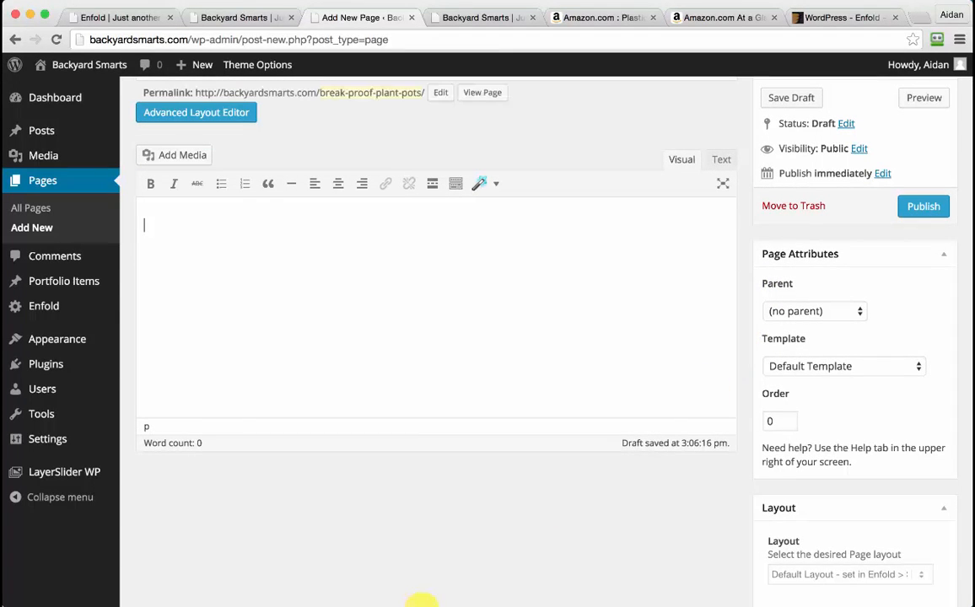
Paste the placeholder product text into the page body and open the featured image picker
{"action": "left_click", "coordinate": [423, 605]}
{"action": "scroll", "coordinate": [394, 540], "scroll_direction": "down", "scroll_amount": 1}
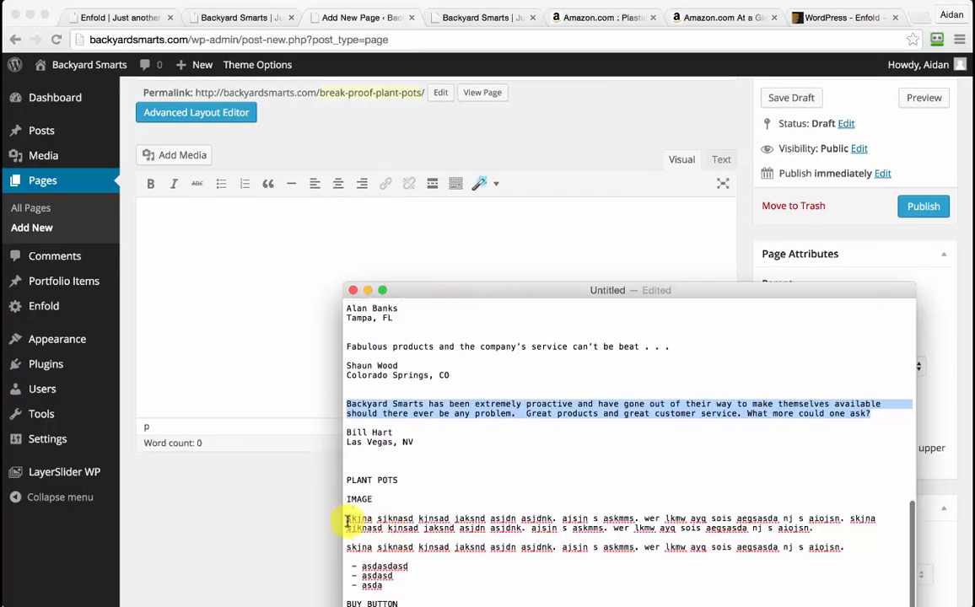
{"action": "left_click_drag", "start_coordinate": [348, 520], "coordinate": [435, 606]}
{"action": "key", "text": "ctrl+c"}
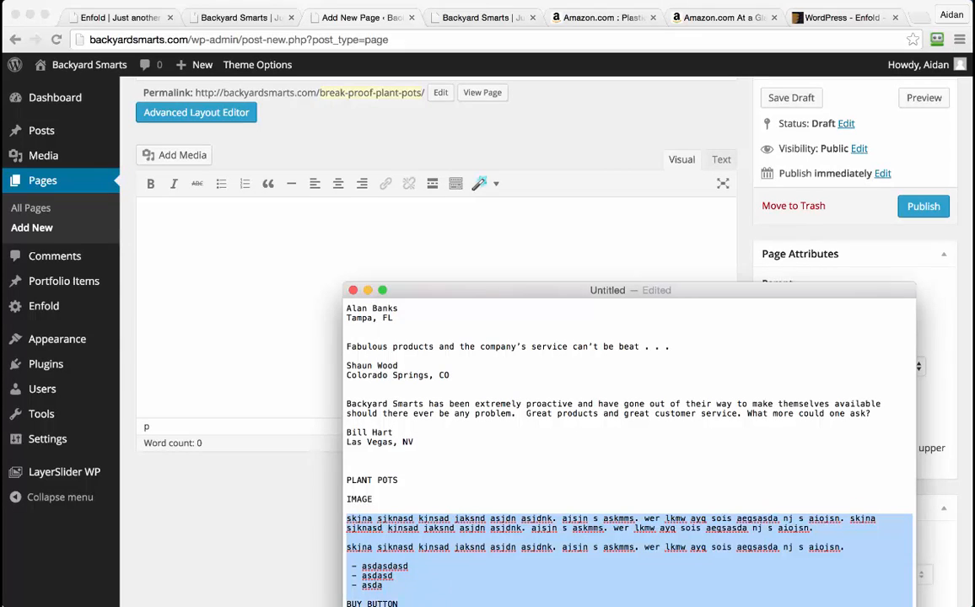
{"action": "left_click", "coordinate": [224, 228]}
{"action": "key", "text": "ctrl+v"}
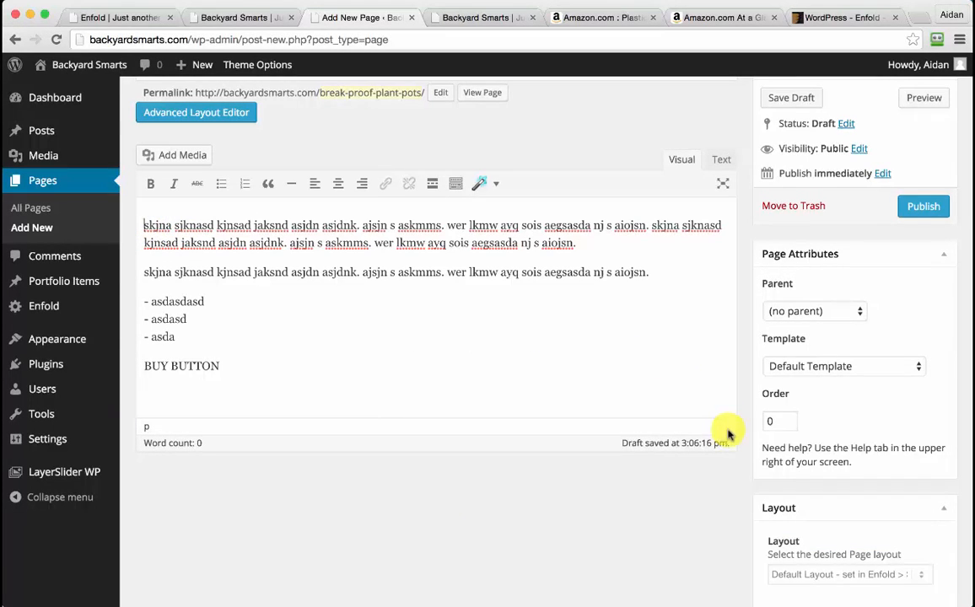
{"action": "scroll", "coordinate": [755, 445], "scroll_direction": "down", "scroll_amount": 7}
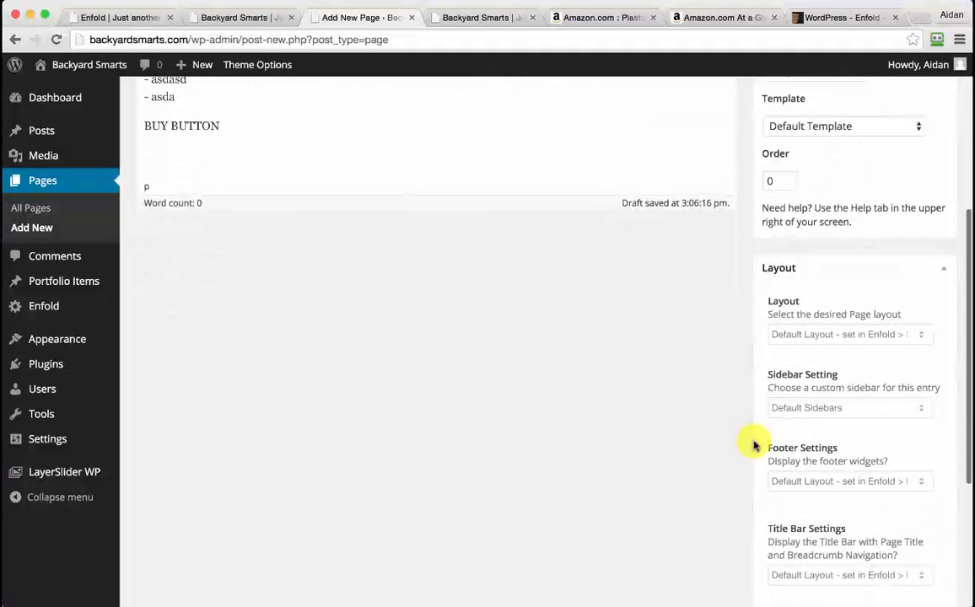
{"action": "scroll", "coordinate": [796, 518], "scroll_direction": "down", "scroll_amount": 5}
{"action": "left_click", "coordinate": [810, 529]}
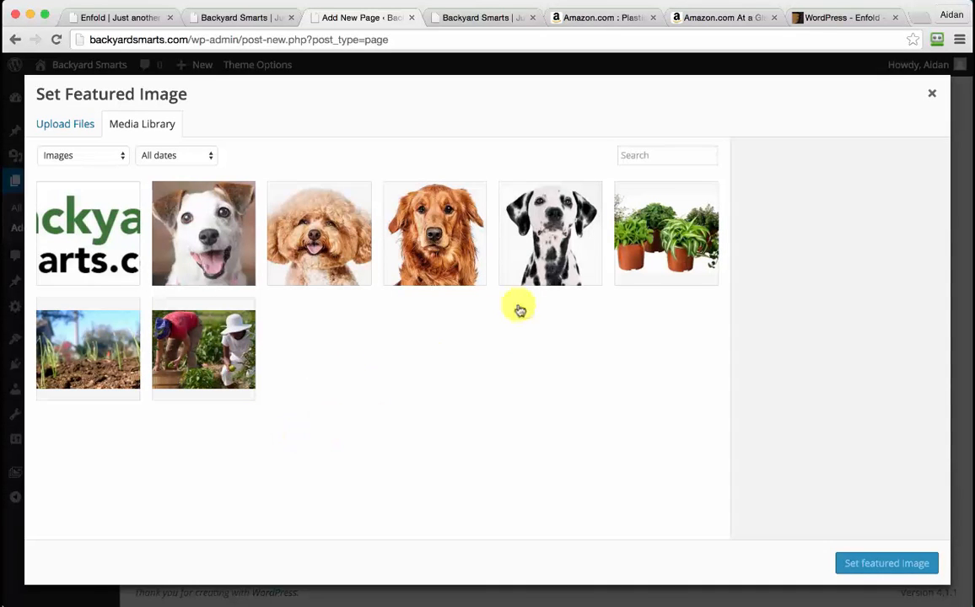
Set the potted-plants photo as the page's featured image
{"action": "left_click", "coordinate": [649, 245]}
{"action": "left_click", "coordinate": [885, 563]}
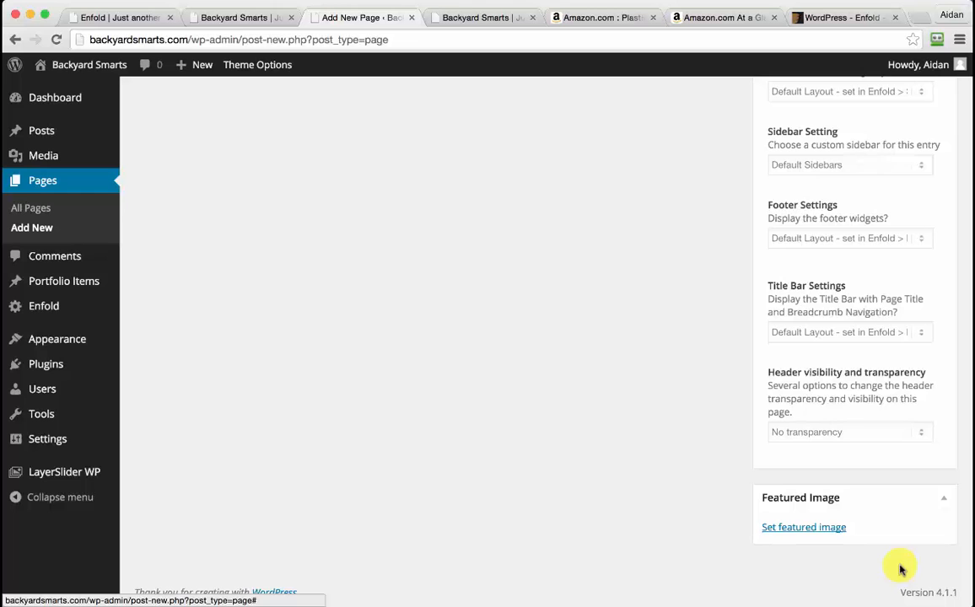
{"action": "scroll", "coordinate": [488, 346], "scroll_direction": "up", "scroll_amount": 10}
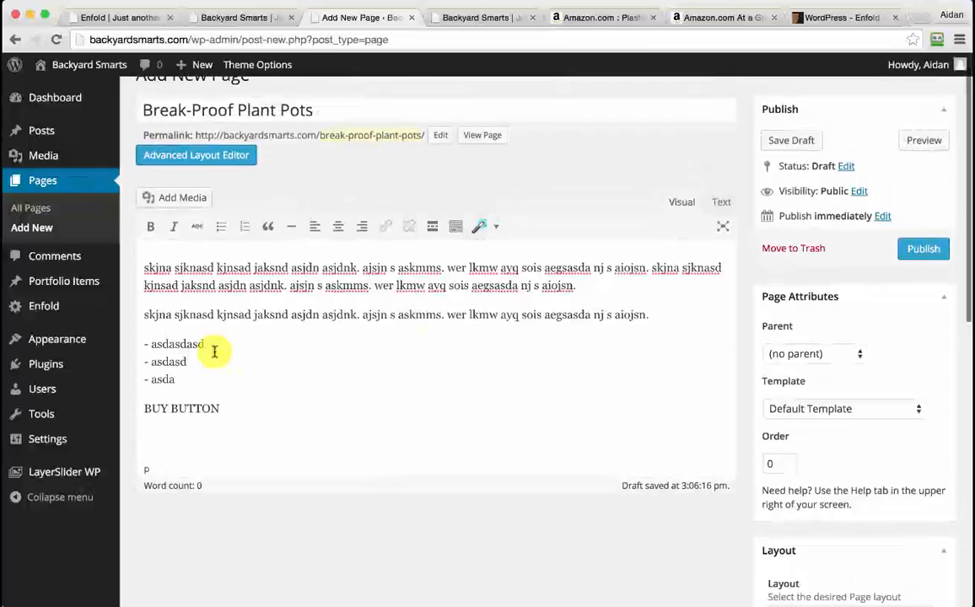
Turn the three dash lines into a bulleted list without the leading dashes
{"action": "left_click_drag", "start_coordinate": [187, 378], "coordinate": [144, 344]}
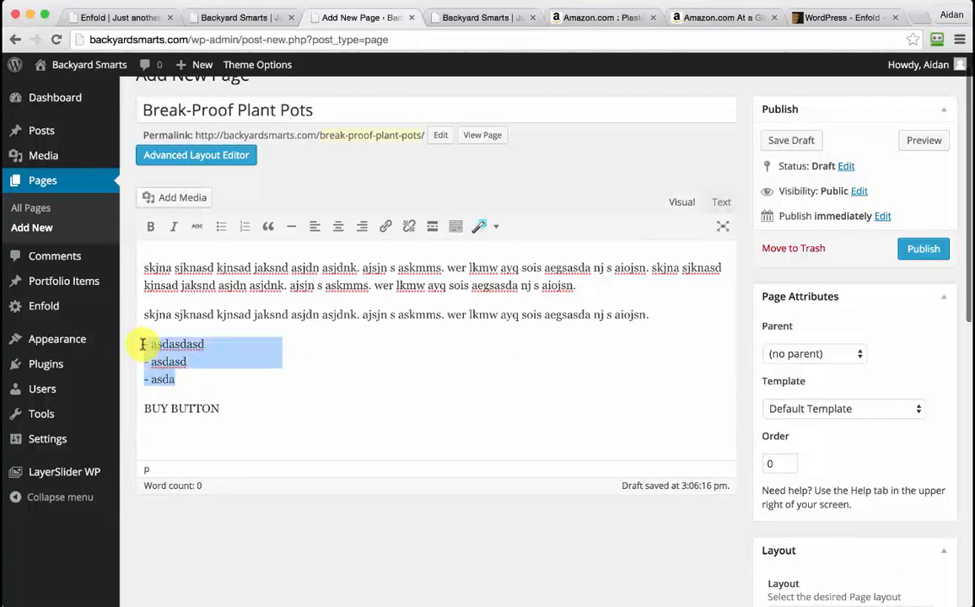
{"action": "left_click", "coordinate": [221, 226]}
{"action": "left_click", "coordinate": [179, 344]}
{"action": "key", "text": "BackSpace"}
{"action": "key", "text": "BackSpace"}
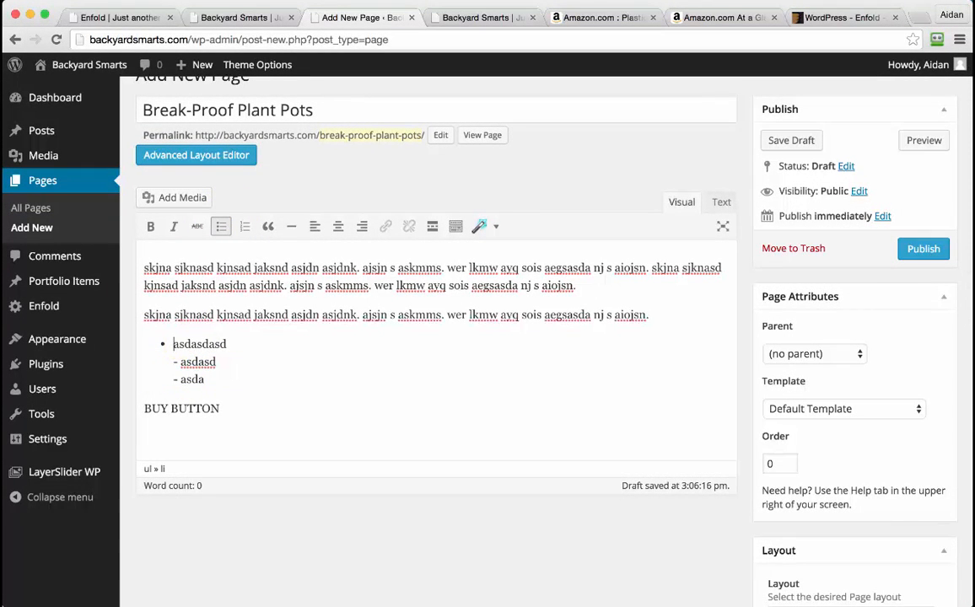
{"action": "key", "text": "BackSpace"}
{"action": "key", "text": "Return"}
{"action": "key", "text": "Down"}
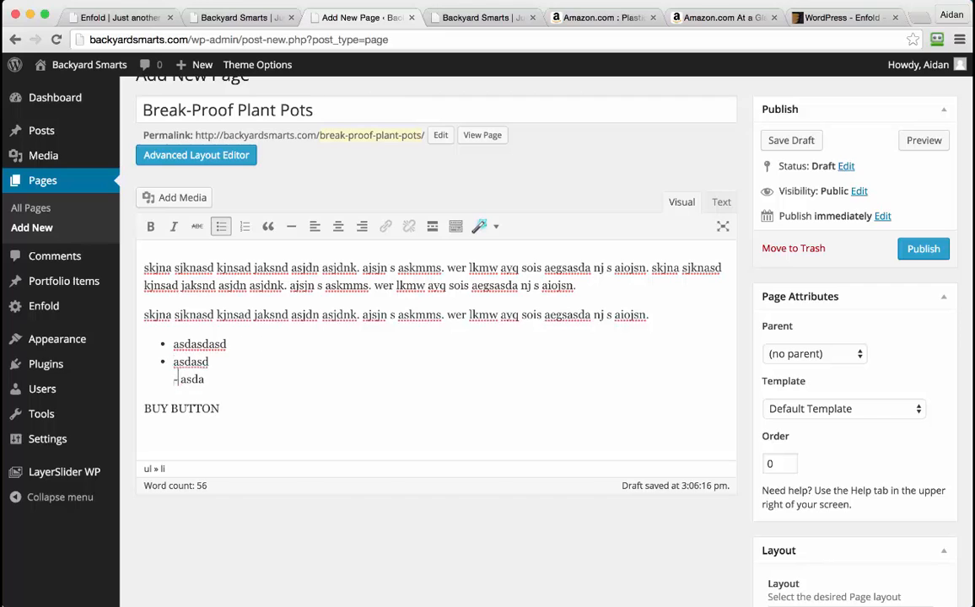
{"action": "key", "text": "BackSpace"}
{"action": "key", "text": "BackSpace"}
{"action": "key", "text": "BackSpace"}
{"action": "key", "text": "Return"}
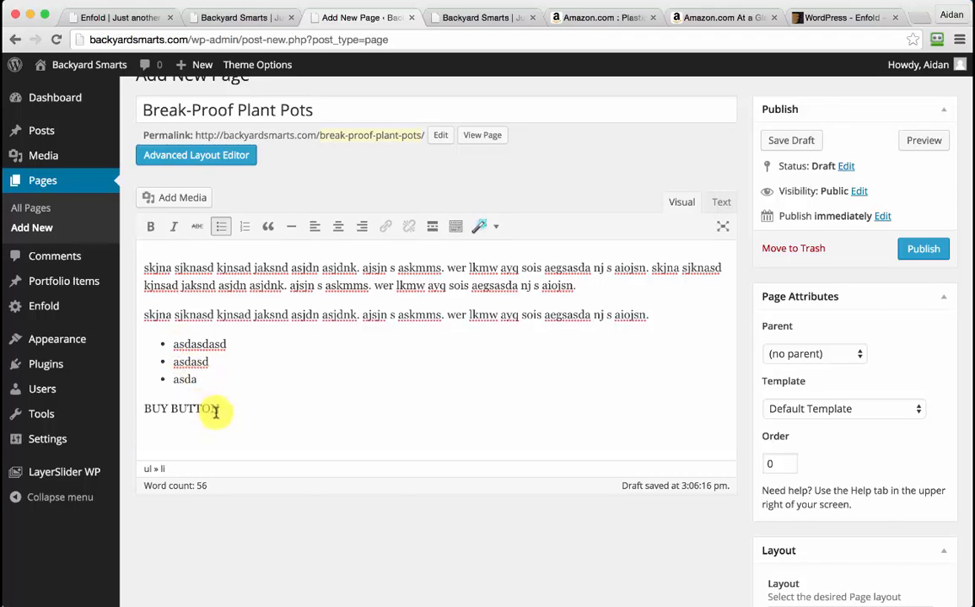
Delete the BUY BUTTON placeholder and center the empty paragraph
{"action": "left_click_drag", "start_coordinate": [221, 410], "coordinate": [114, 411]}
{"action": "key", "text": "BackSpace"}
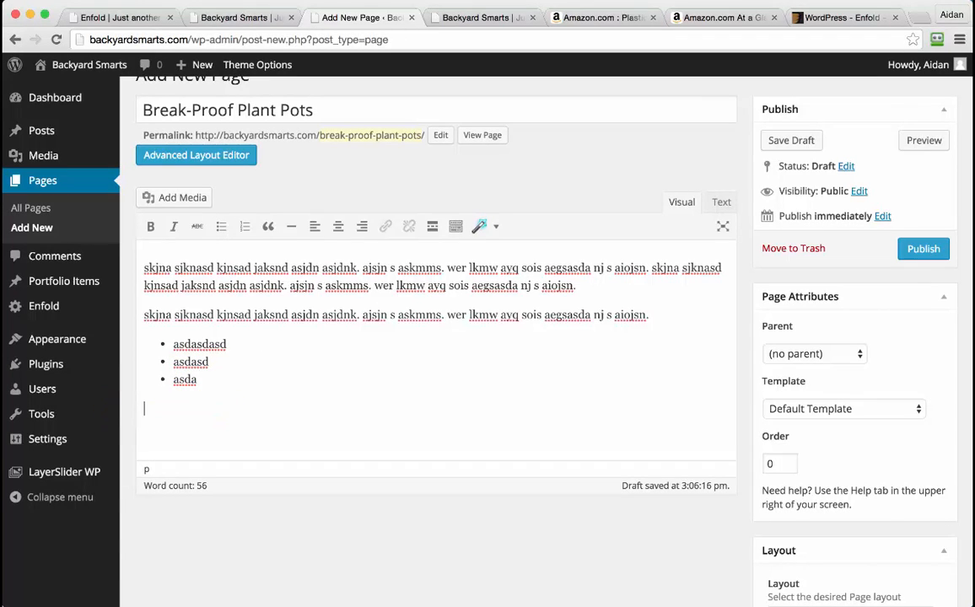
{"action": "left_click", "coordinate": [336, 226]}
Upload Buy-Now-Amazon-Button.png through the page's media inserter
{"action": "left_click", "coordinate": [181, 198]}
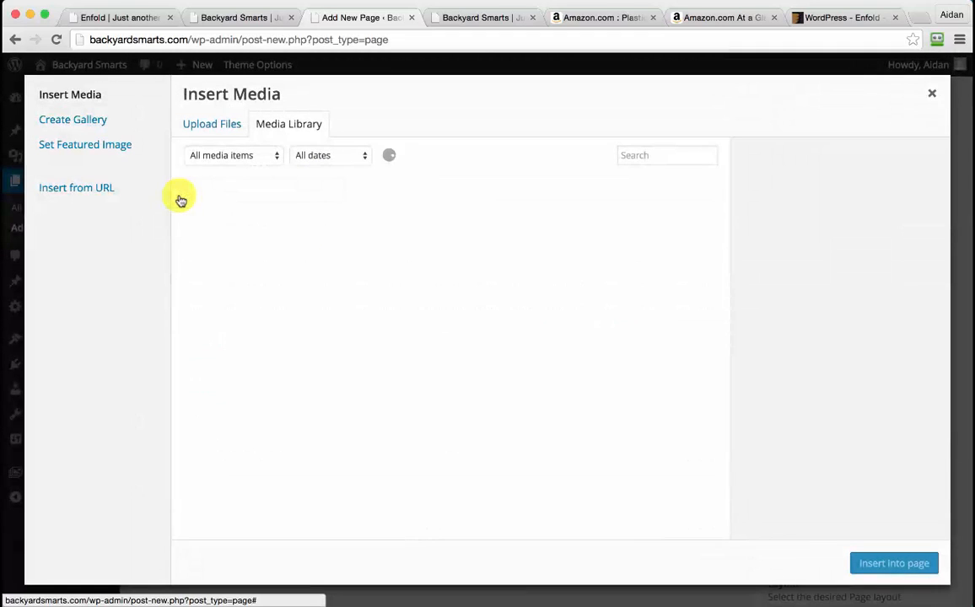
{"action": "left_click", "coordinate": [203, 128]}
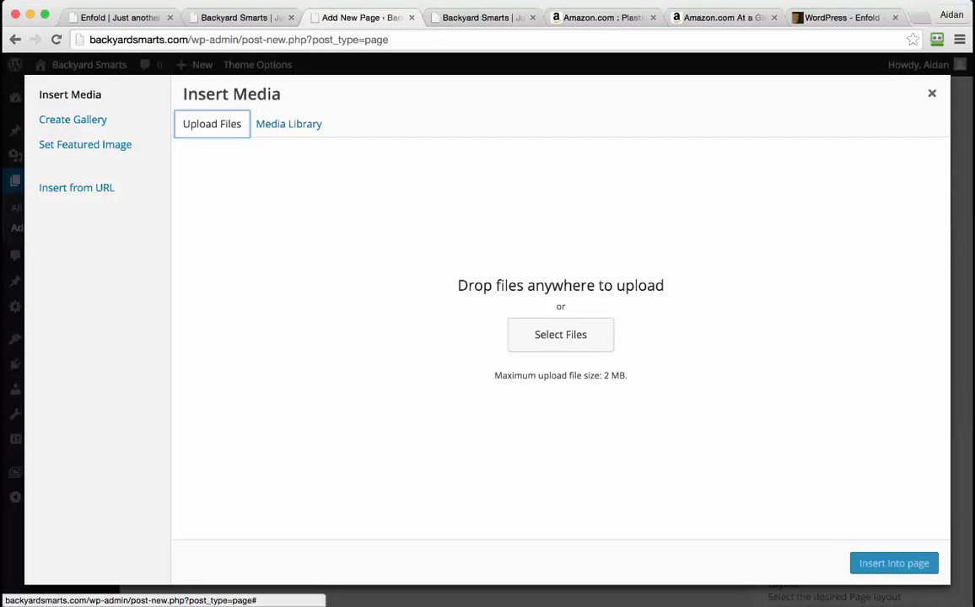
{"action": "key", "text": "super+Tab"}
{"action": "left_click", "coordinate": [679, 275]}
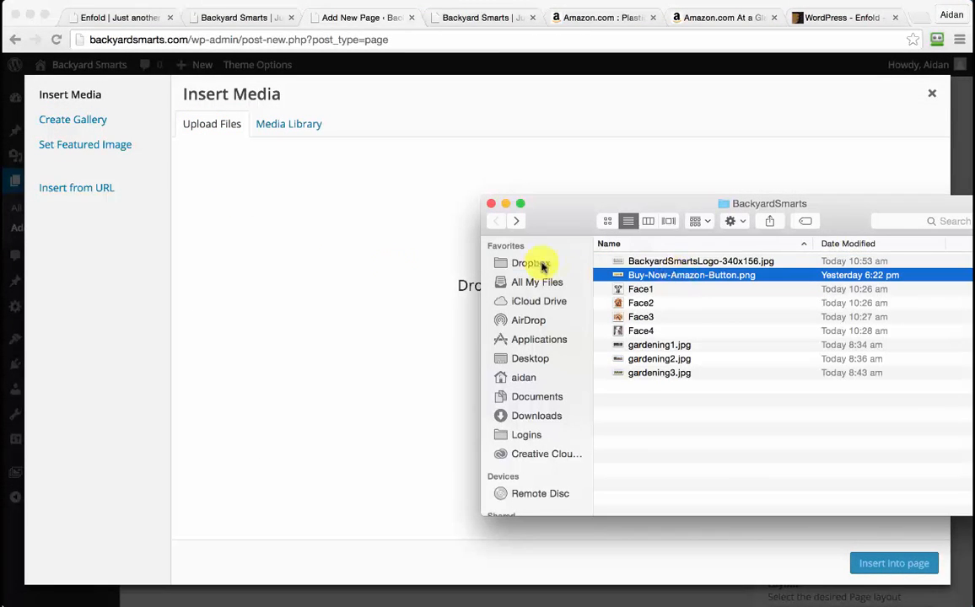
{"action": "left_click_drag", "start_coordinate": [542, 267], "coordinate": [371, 283]}
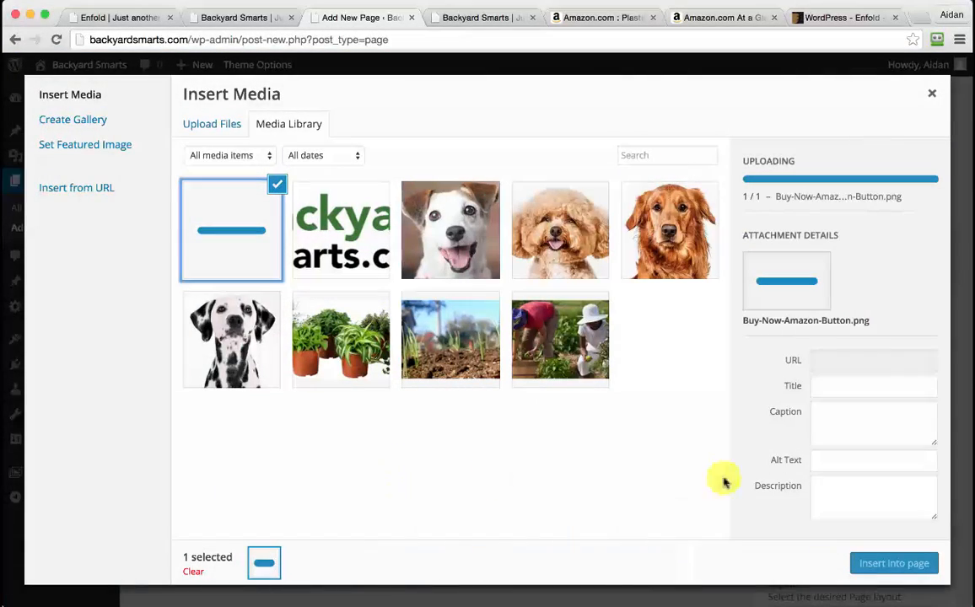
Link the button to the Amazon plastic pots URL at Full Size 600×177 and insert it
{"action": "left_click", "coordinate": [609, 18]}
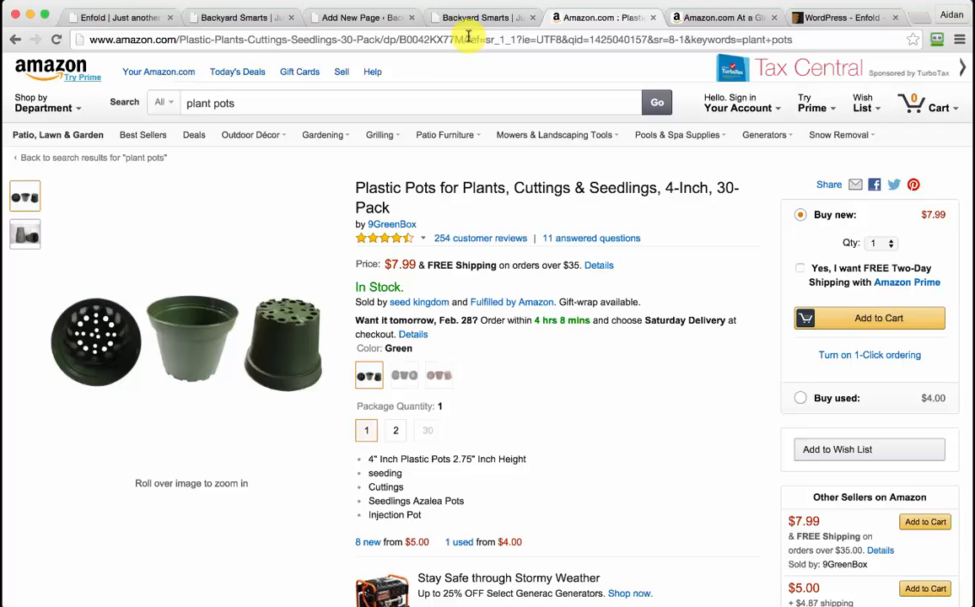
{"action": "left_click_drag", "start_coordinate": [469, 37], "coordinate": [99, 17]}
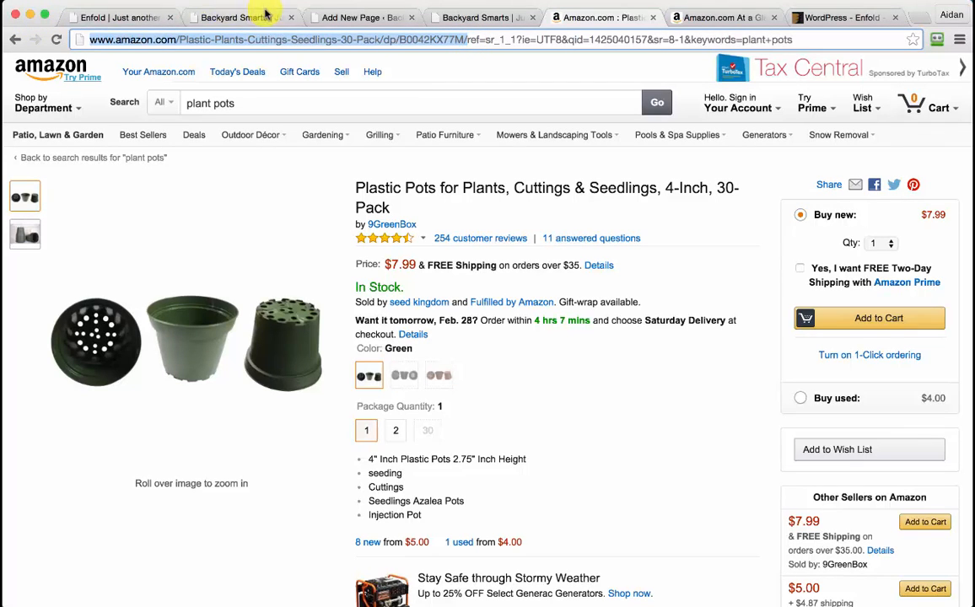
{"action": "left_click", "coordinate": [357, 18]}
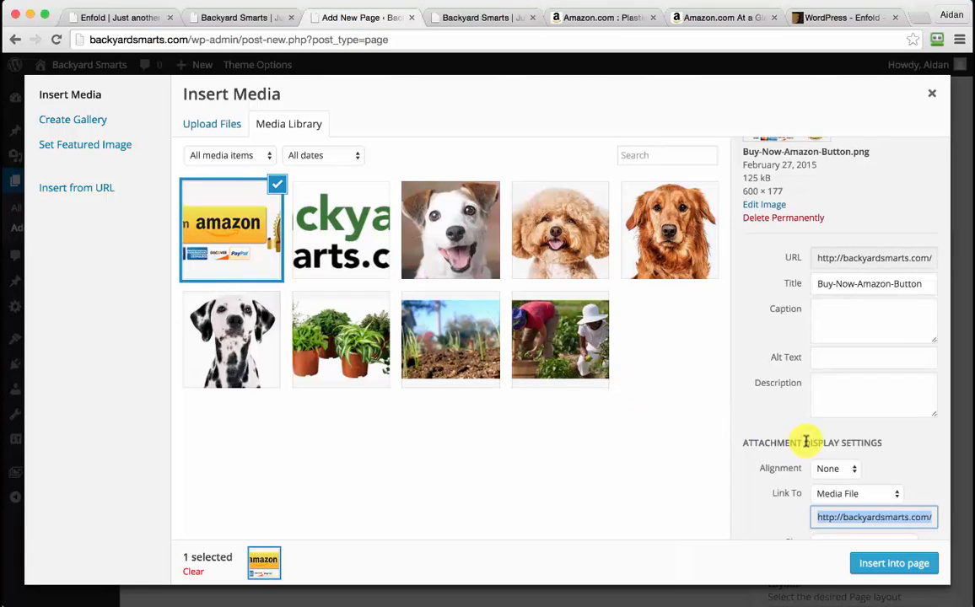
{"action": "scroll", "coordinate": [810, 438], "scroll_direction": "down", "scroll_amount": 2}
{"action": "left_click", "coordinate": [852, 460]}
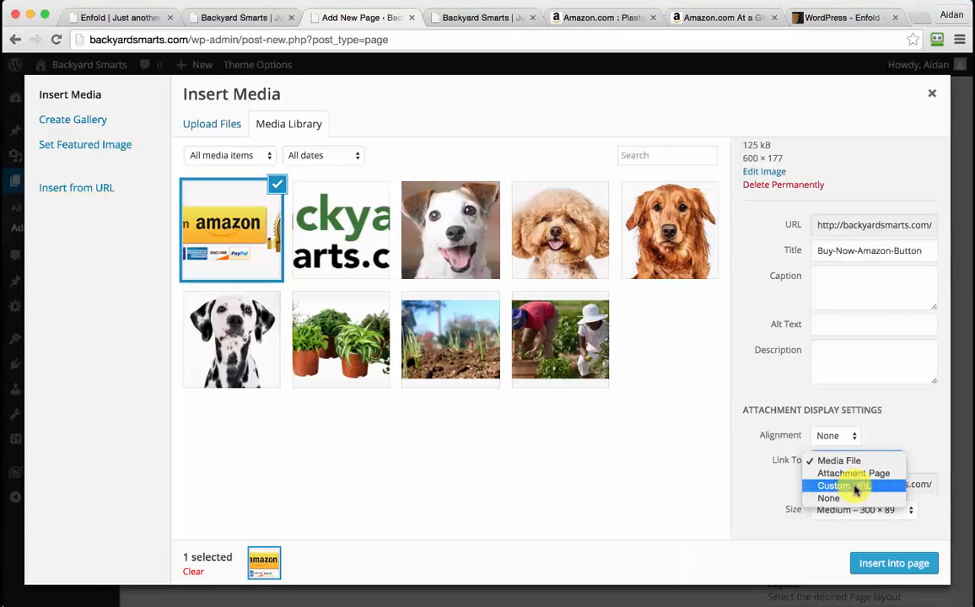
{"action": "left_click", "coordinate": [853, 487]}
{"action": "left_click", "coordinate": [873, 511]}
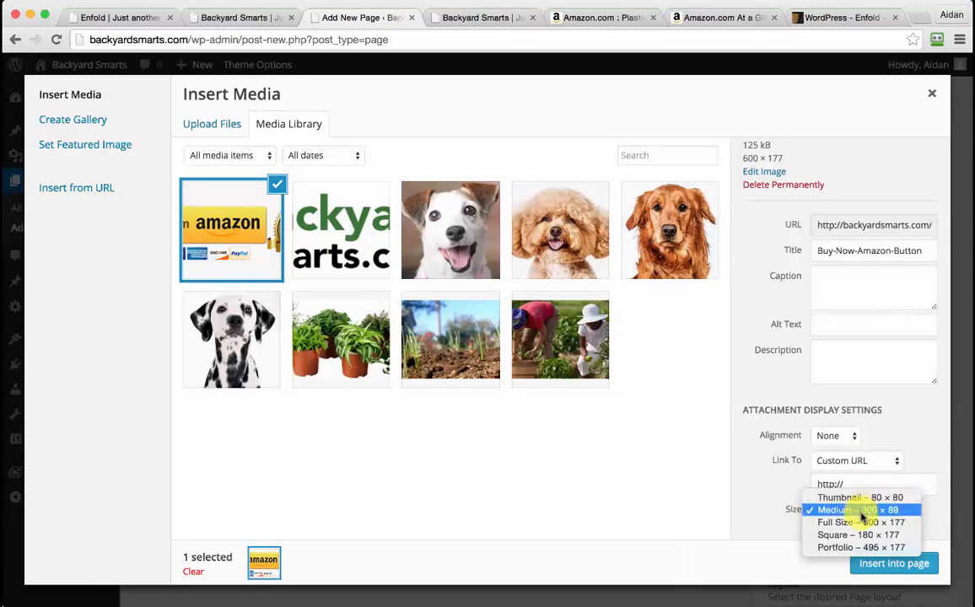
{"action": "left_click", "coordinate": [866, 523]}
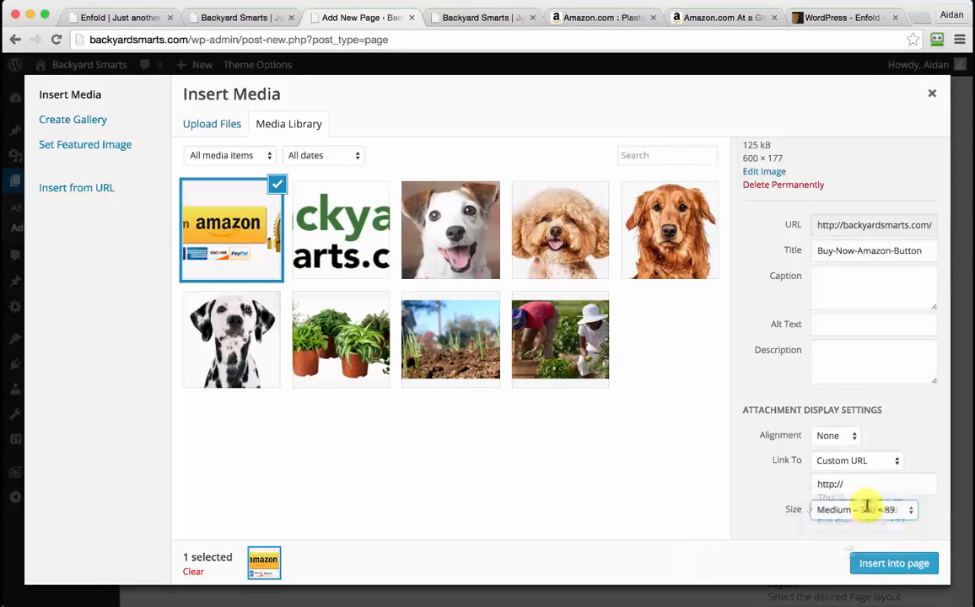
{"action": "left_click", "coordinate": [899, 566]}
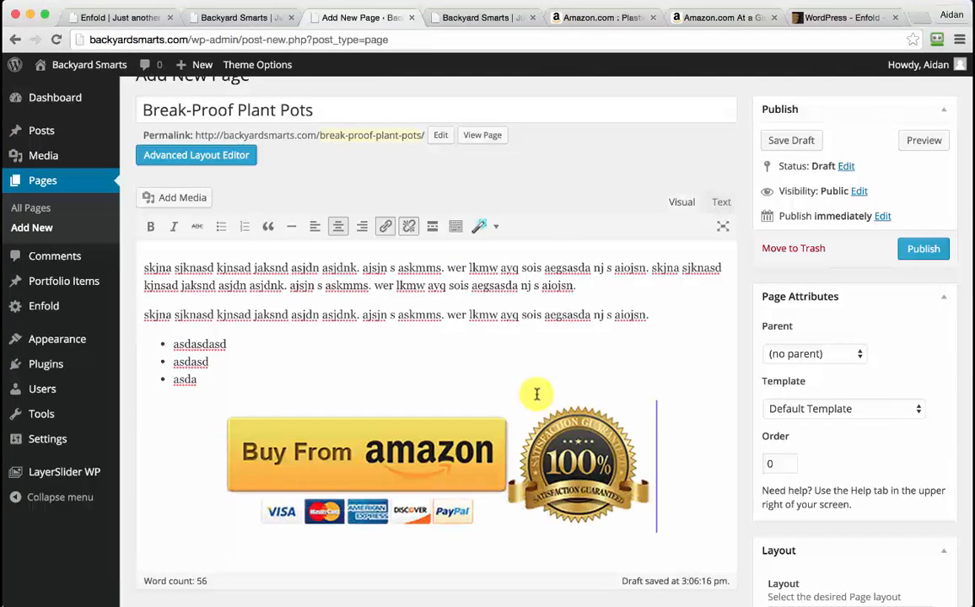
Publish Break-Proof Plant Pots and view the live page in a new tab
{"action": "scroll", "coordinate": [726, 403], "scroll_direction": "down", "scroll_amount": 5}
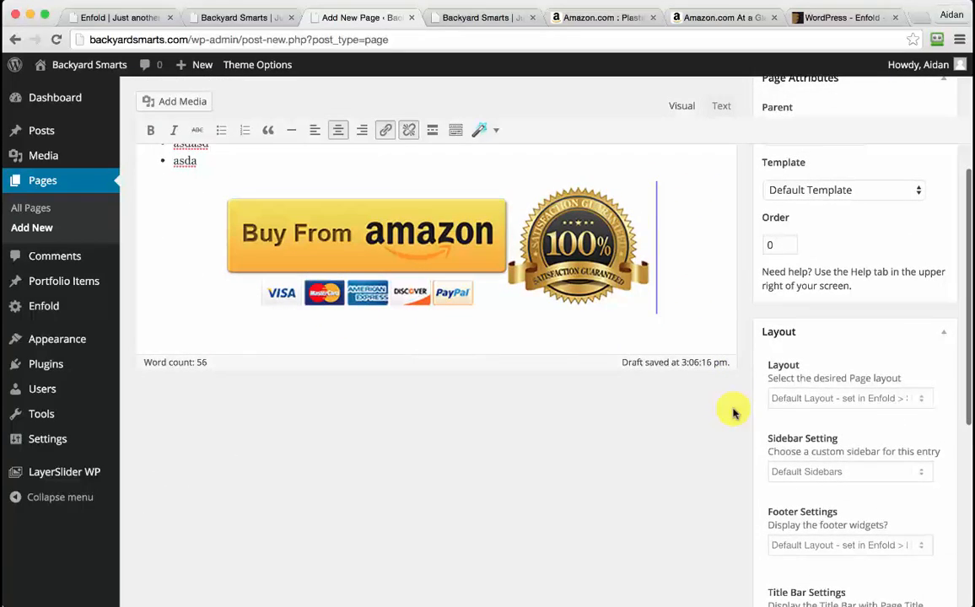
{"action": "scroll", "coordinate": [759, 303], "scroll_direction": "up", "scroll_amount": 5}
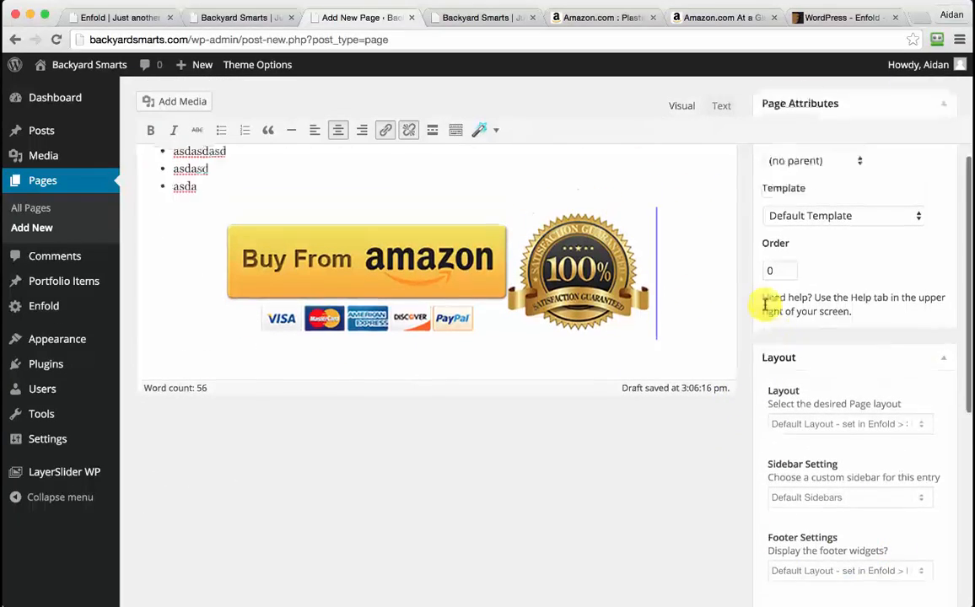
{"action": "left_click", "coordinate": [919, 277]}
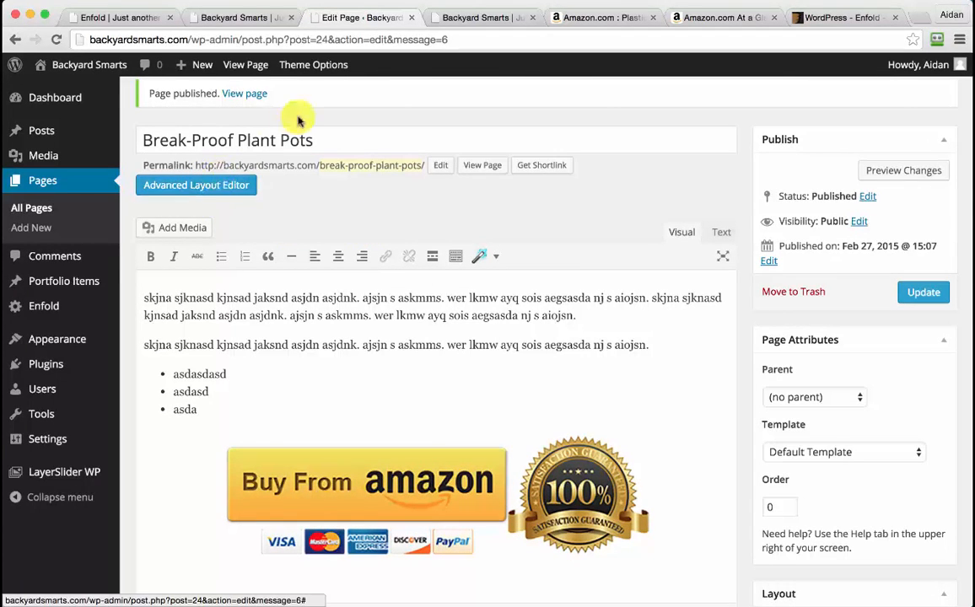
{"action": "left_click", "coordinate": [245, 94], "text": "super"}
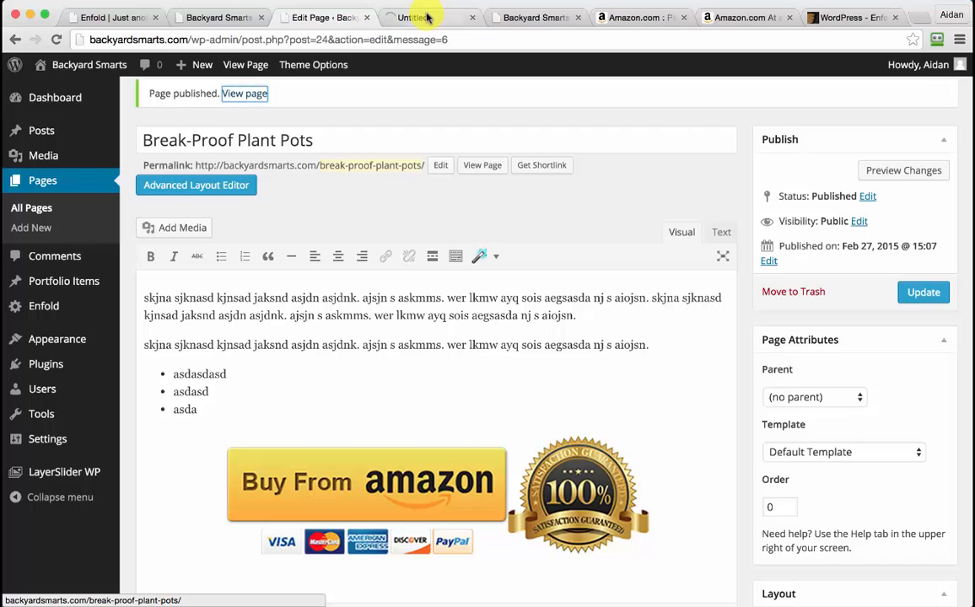
{"action": "left_click", "coordinate": [426, 17]}
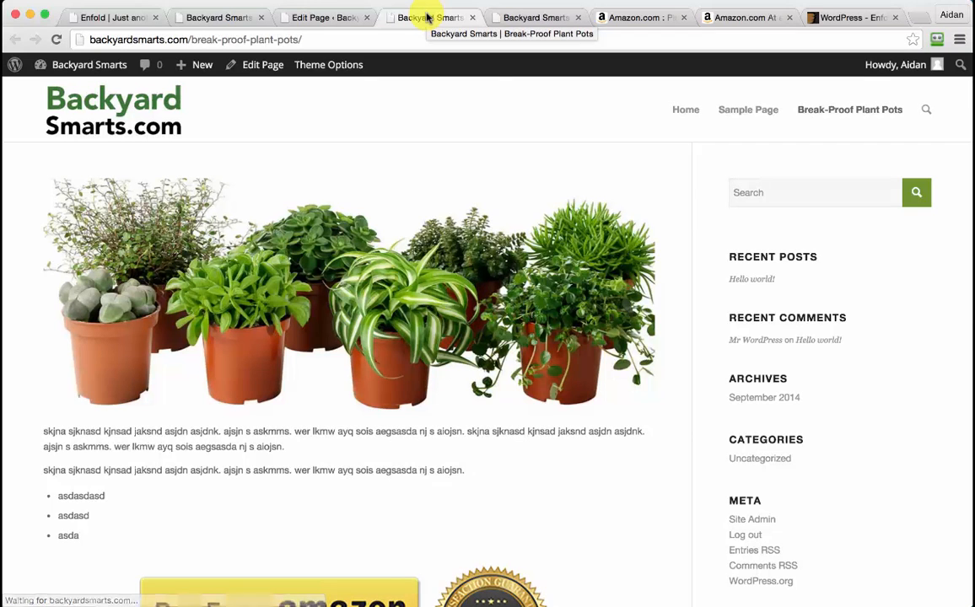
Scroll through the live Break-Proof Plant Pots page to check its Amazon buy button
{"action": "scroll", "coordinate": [440, 251], "scroll_direction": "down", "scroll_amount": 2}
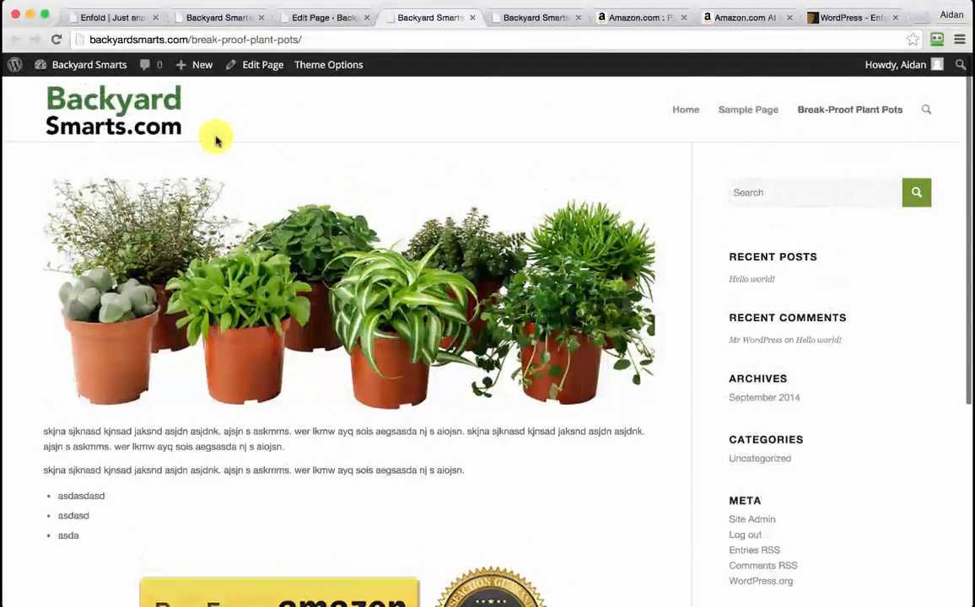
{"action": "scroll", "coordinate": [547, 323], "scroll_direction": "down", "scroll_amount": 5}
{"action": "scroll", "coordinate": [549, 327], "scroll_direction": "down", "scroll_amount": 1}
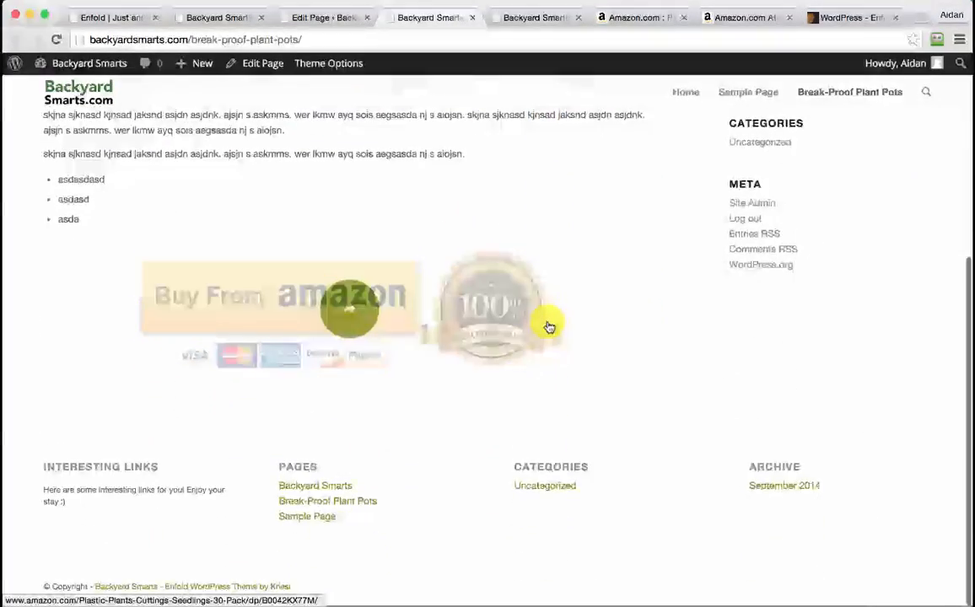
{"action": "scroll", "coordinate": [549, 328], "scroll_direction": "up", "scroll_amount": 1}
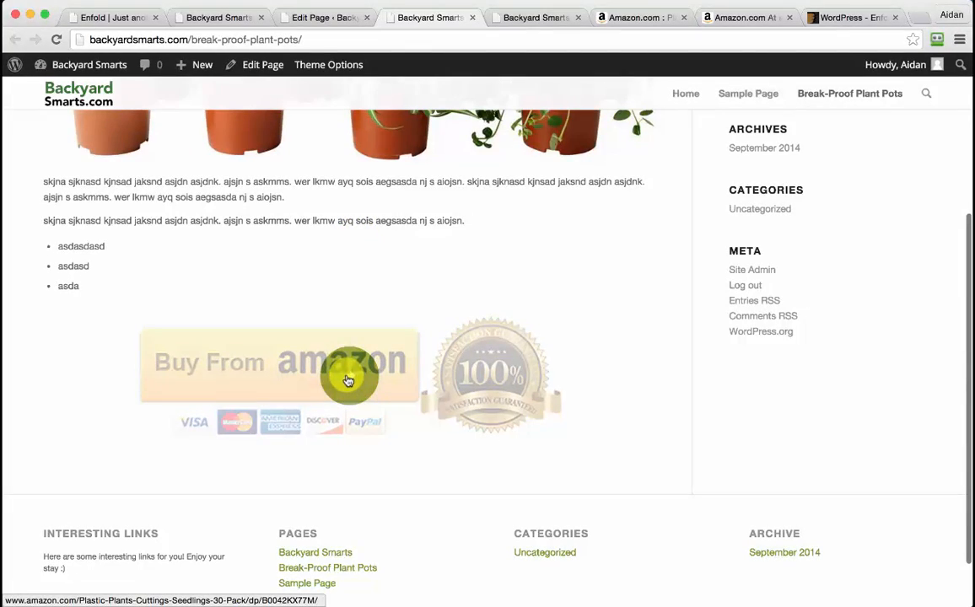
{"action": "scroll", "coordinate": [365, 261], "scroll_direction": "up", "scroll_amount": 3}
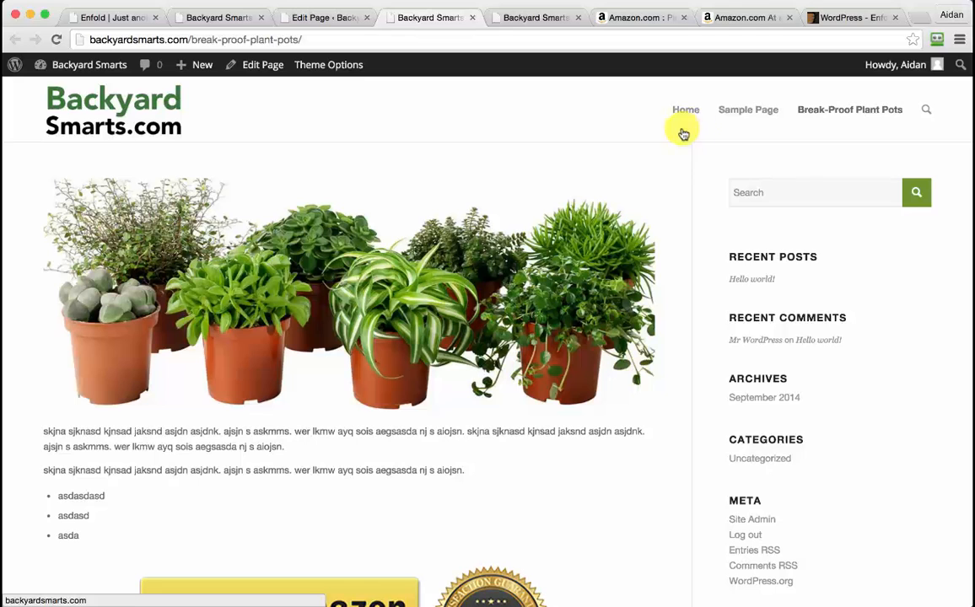
Return to the editor, start a new page, and glance back at the live plant pots page
{"action": "left_click", "coordinate": [334, 17]}
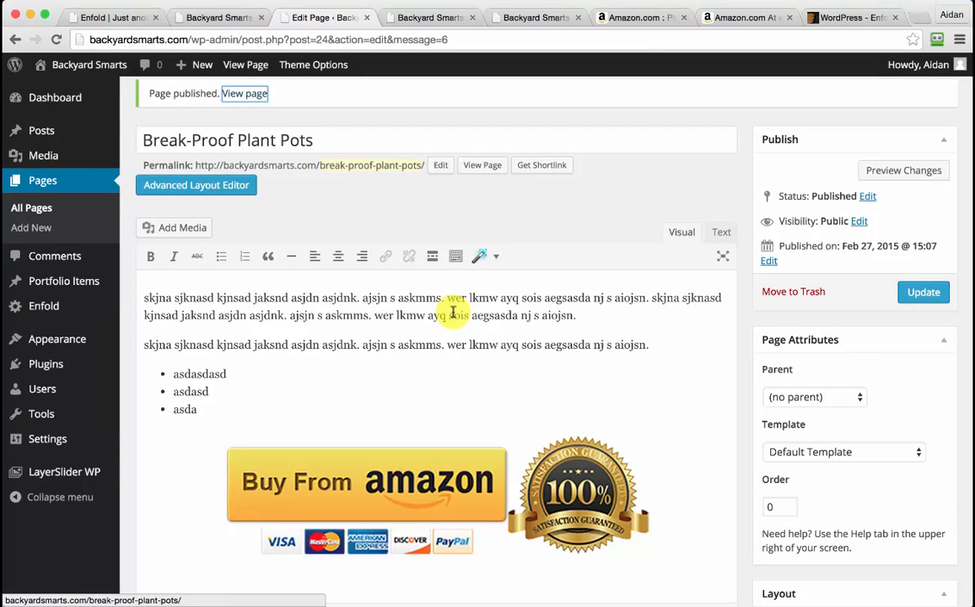
{"action": "left_click", "coordinate": [51, 229]}
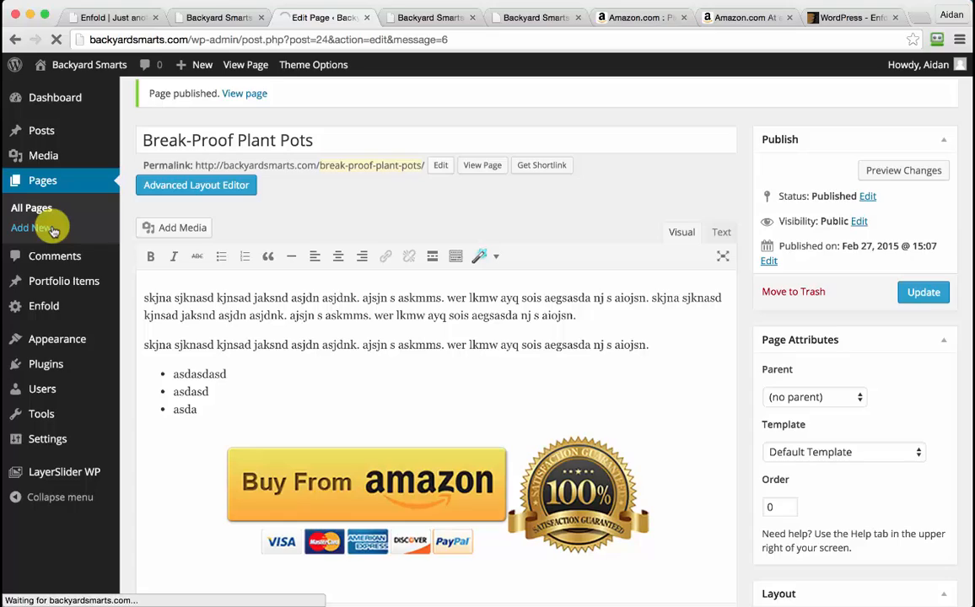
{"action": "left_click", "coordinate": [428, 18]}
Paste the sample paragraphs and bulleted list into the body and center the empty paragraph below
{"action": "left_click", "coordinate": [337, 17]}
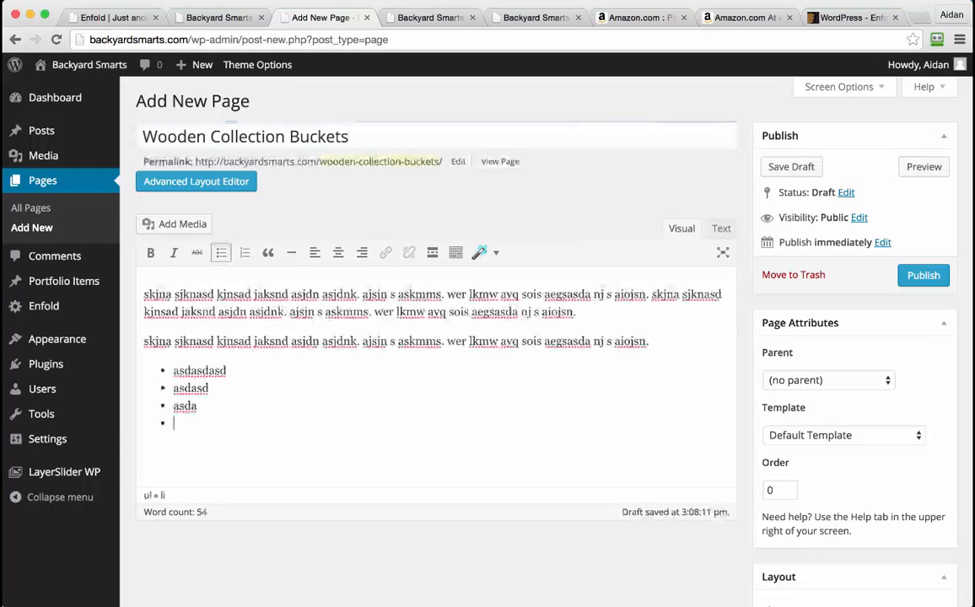
{"action": "key", "text": "BackSpace"}
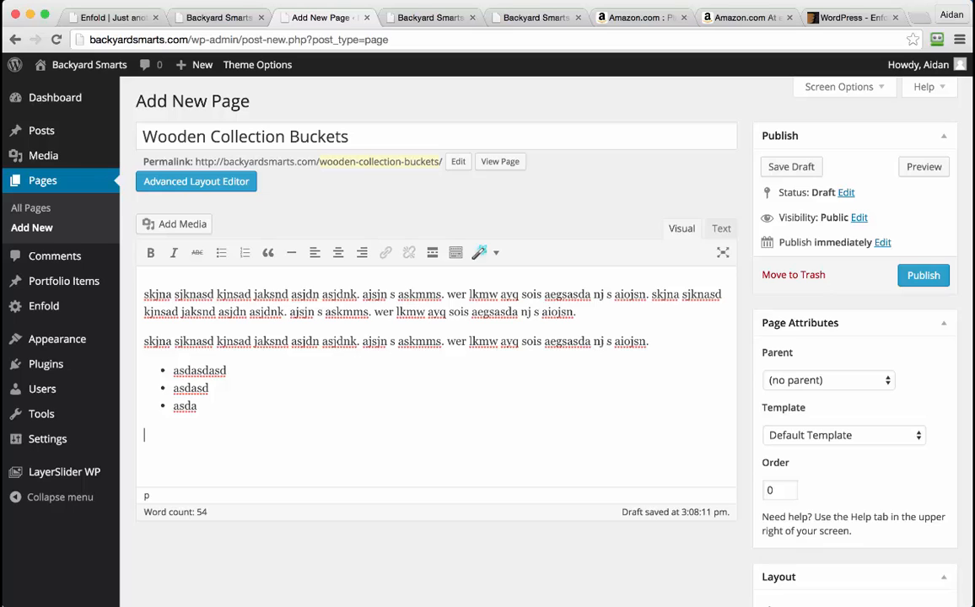
{"action": "left_click", "coordinate": [338, 252]}
Try inserting the Buy From Amazon button image with a Custom URL link, then close the media window
{"action": "left_click", "coordinate": [193, 226]}
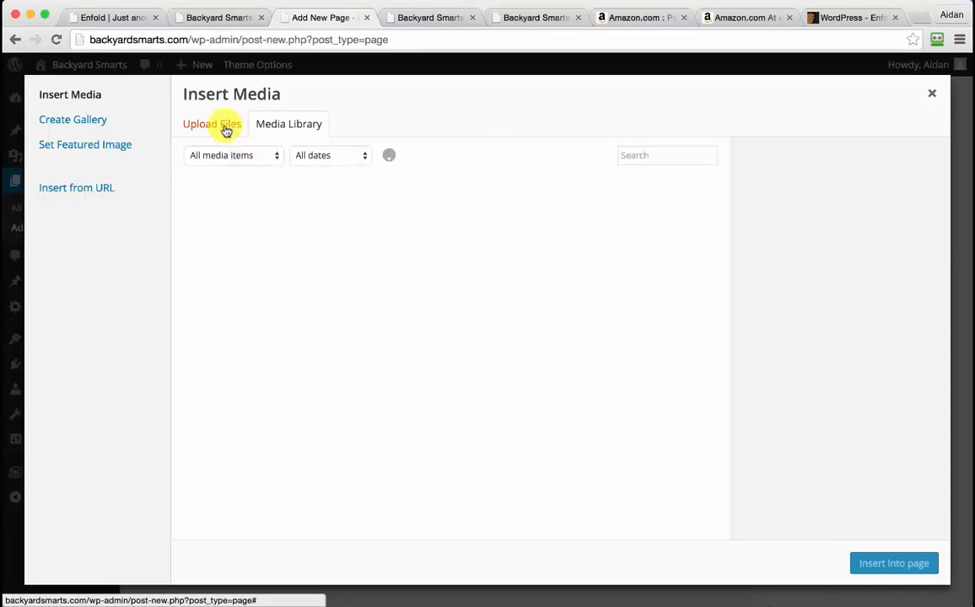
{"action": "left_click", "coordinate": [250, 212]}
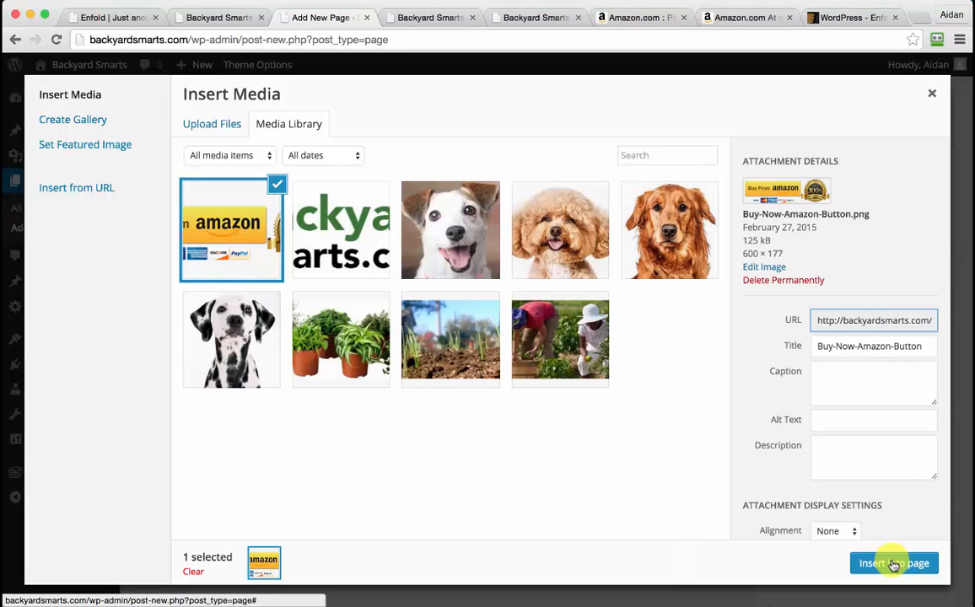
{"action": "scroll", "coordinate": [867, 457], "scroll_direction": "down", "scroll_amount": 2}
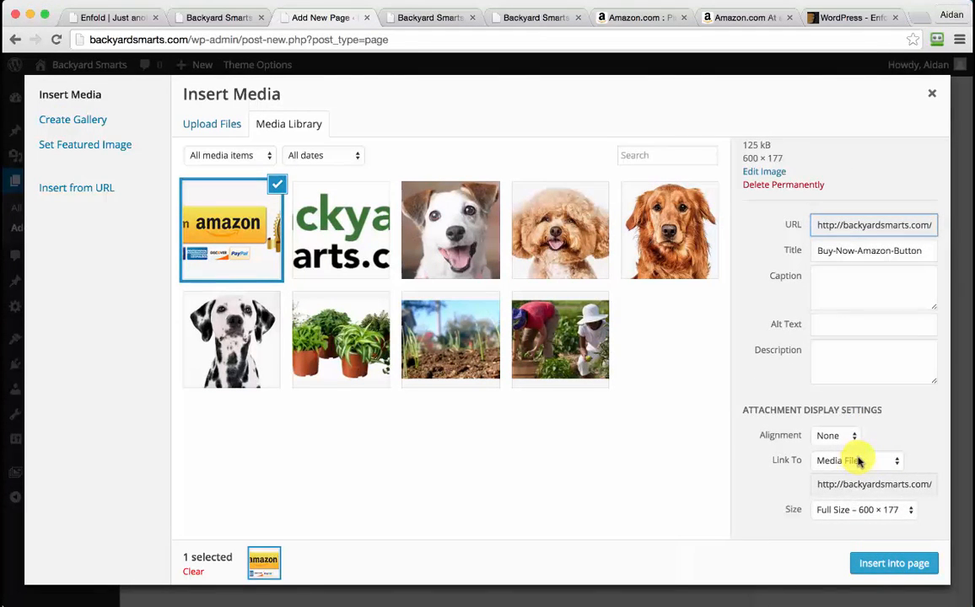
{"action": "left_click", "coordinate": [858, 460]}
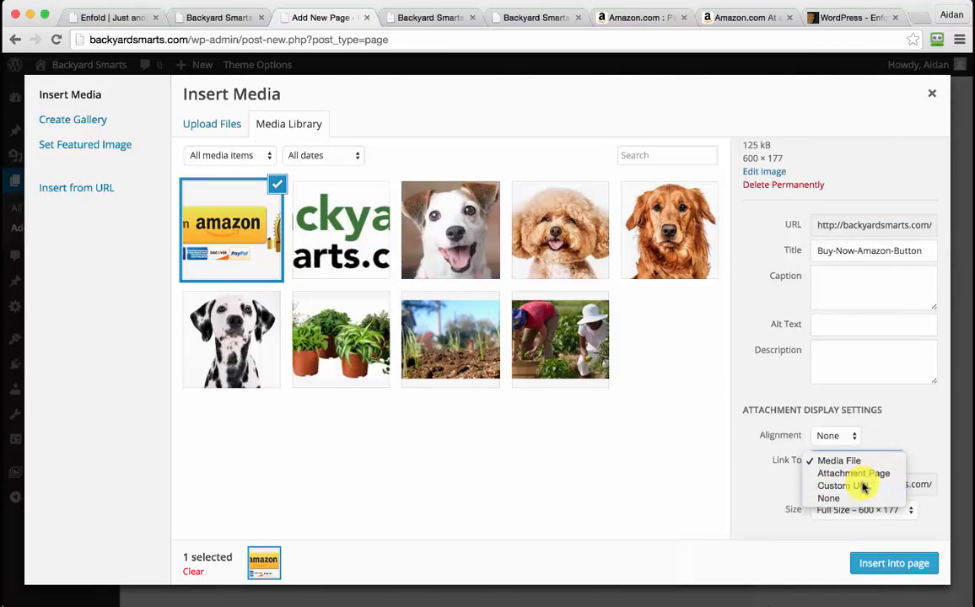
{"action": "left_click", "coordinate": [863, 486]}
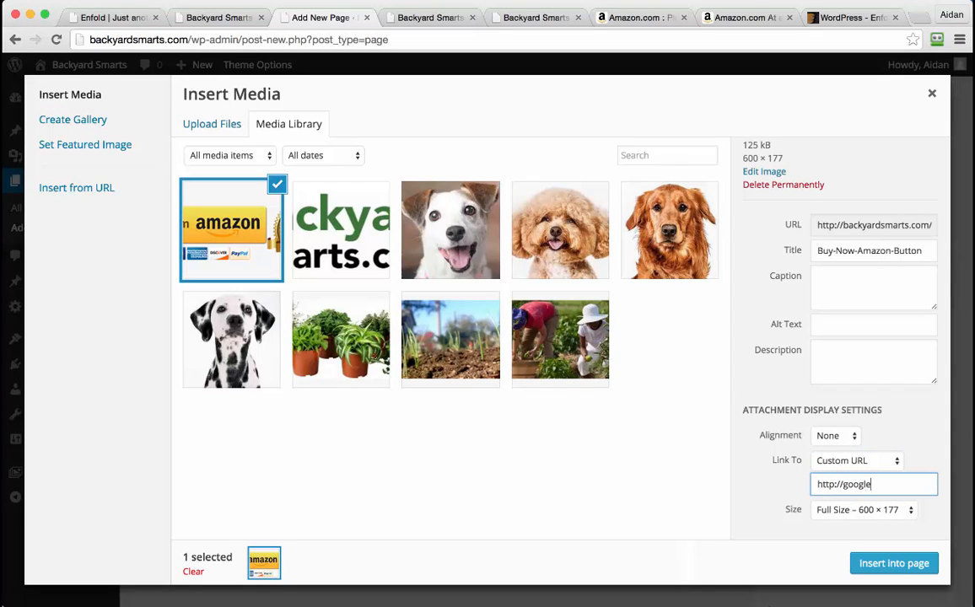
{"action": "left_click", "coordinate": [904, 560]}
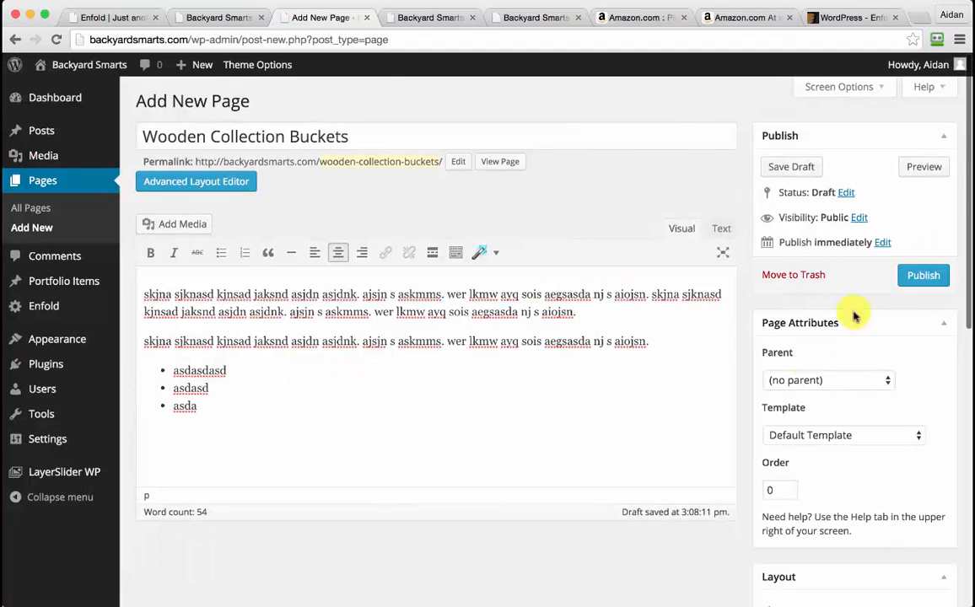
Publish the Wooden Collection Buckets page and start another new page
{"action": "left_click", "coordinate": [921, 275]}
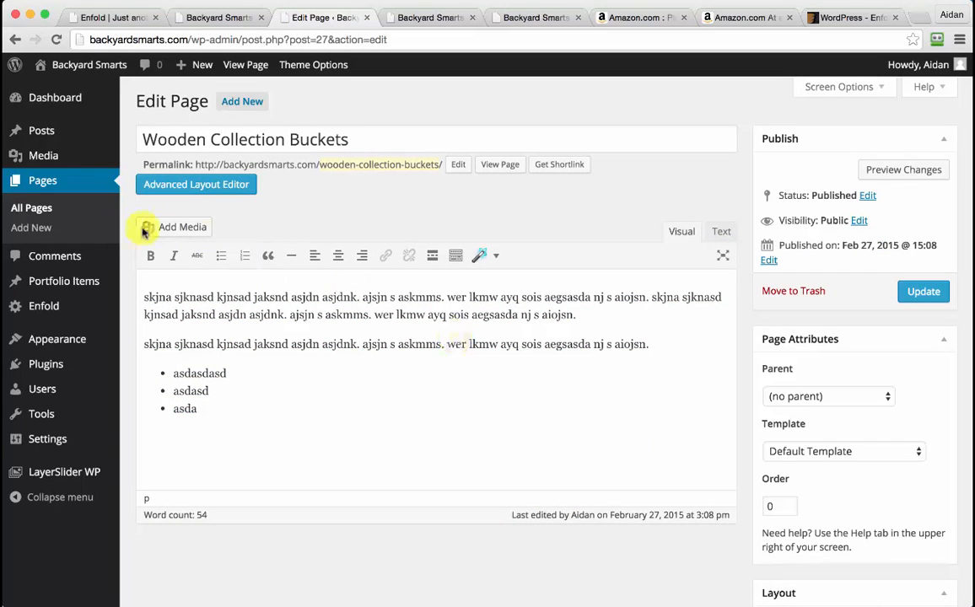
{"action": "scroll", "coordinate": [335, 387], "scroll_direction": "down", "scroll_amount": 2}
{"action": "scroll", "coordinate": [335, 388], "scroll_direction": "up", "scroll_amount": 2}
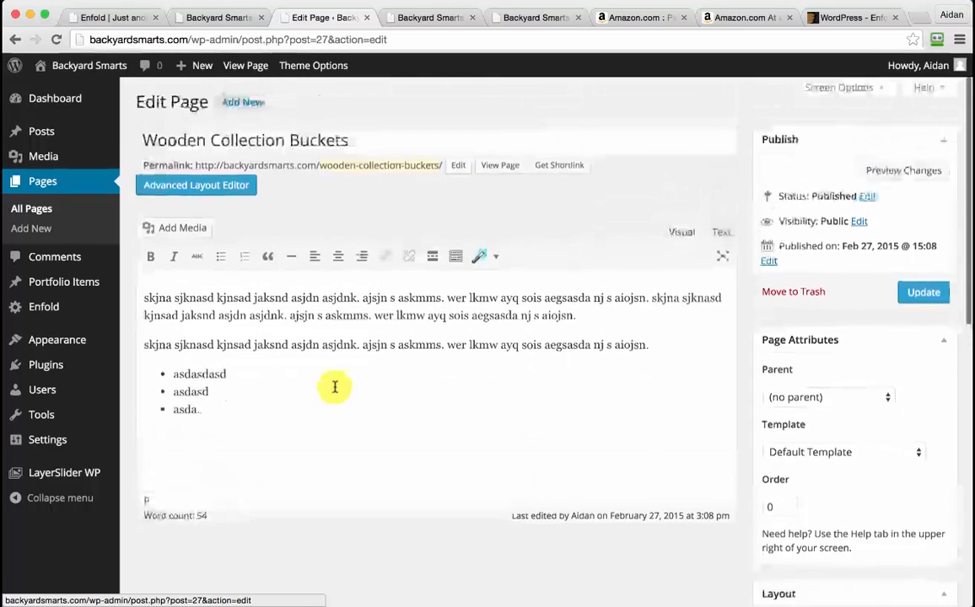
{"action": "left_click", "coordinate": [33, 233]}
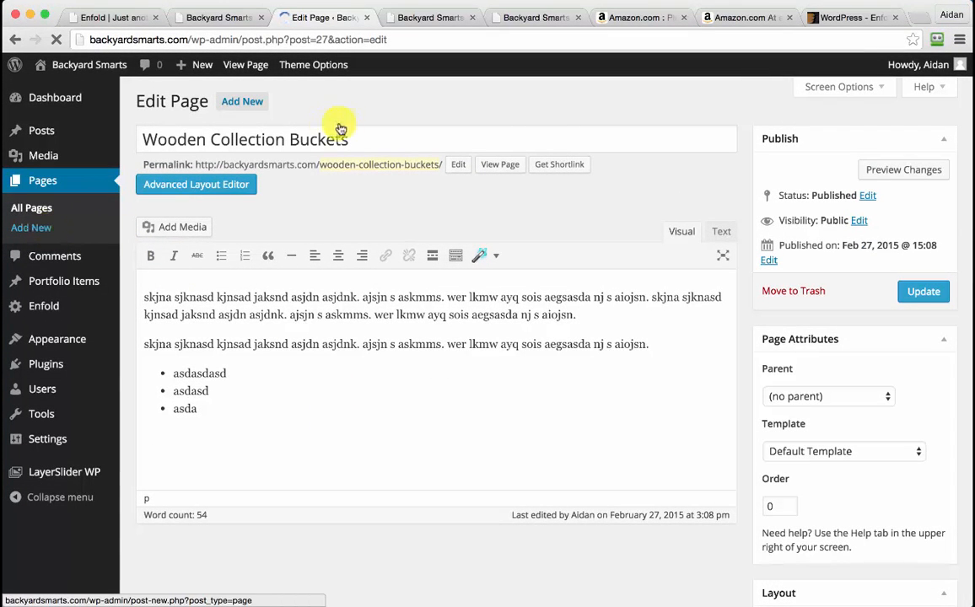
Publish a Contact Us page with placeholder body text 'asda', then begin titling another new page
{"action": "type", "text": "Contact Us"}
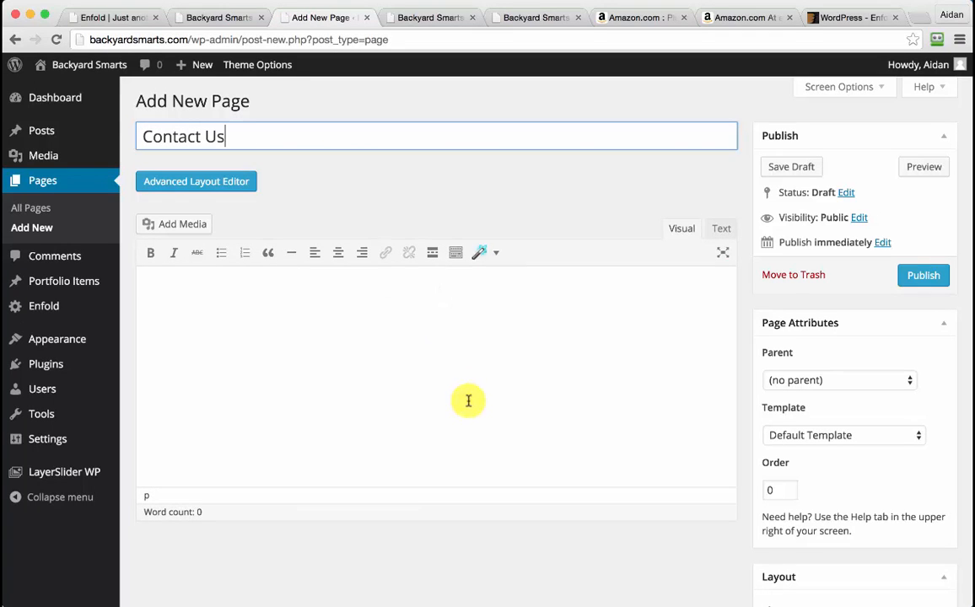
{"action": "left_click", "coordinate": [422, 362]}
{"action": "type", "text": "asdasdlkmad"}
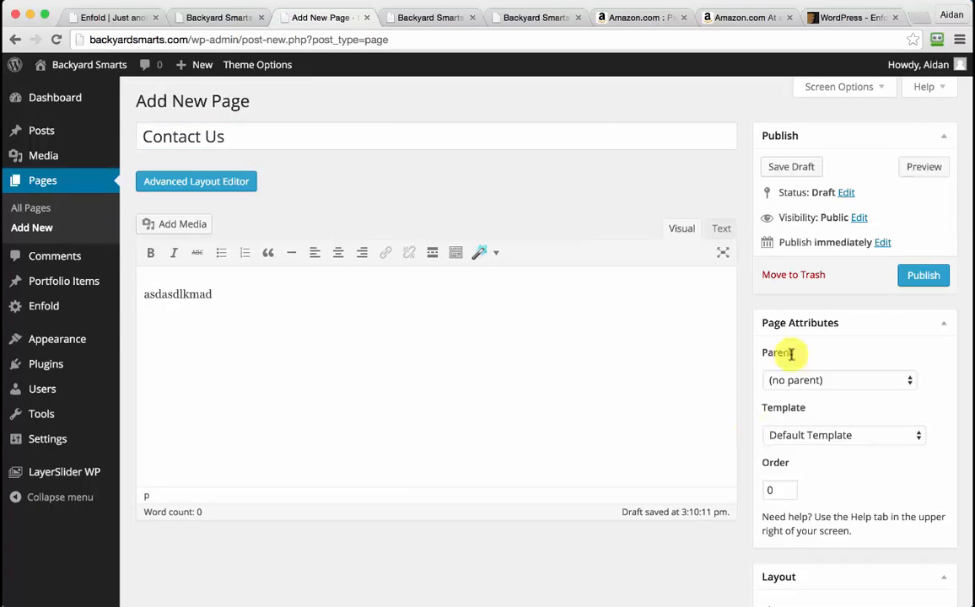
{"action": "left_click", "coordinate": [938, 275]}
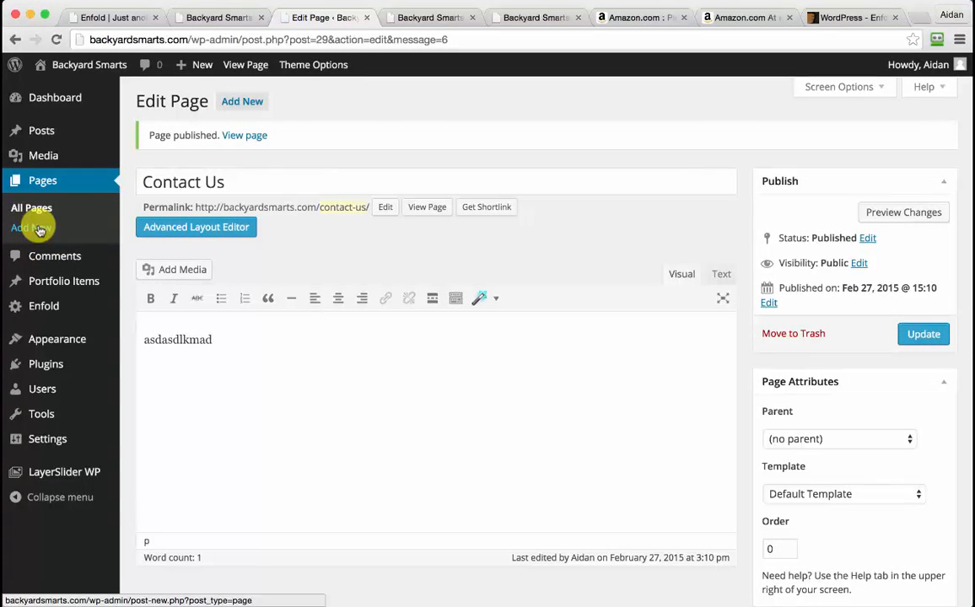
{"action": "left_click", "coordinate": [39, 229]}
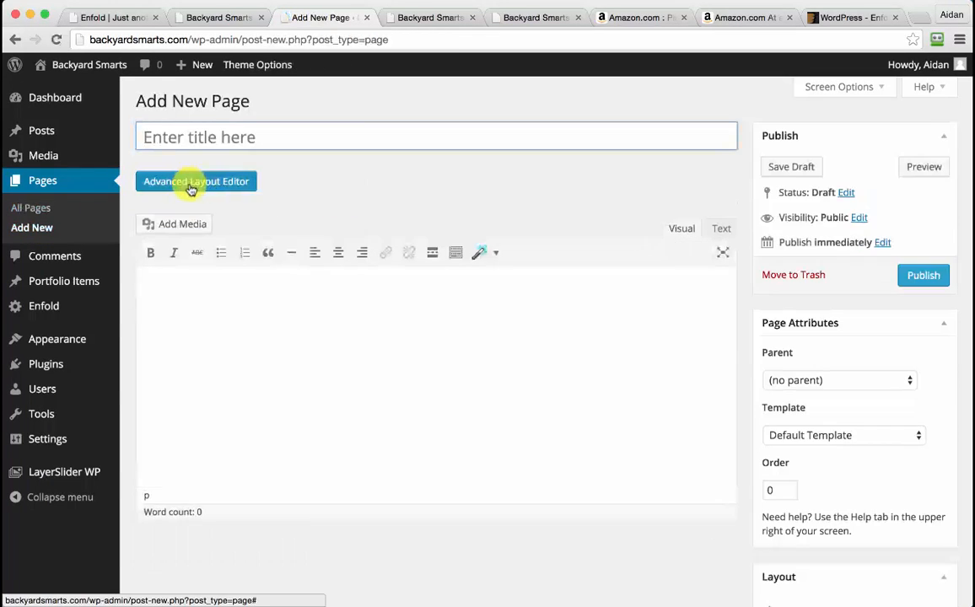
{"action": "left_click", "coordinate": [247, 139]}
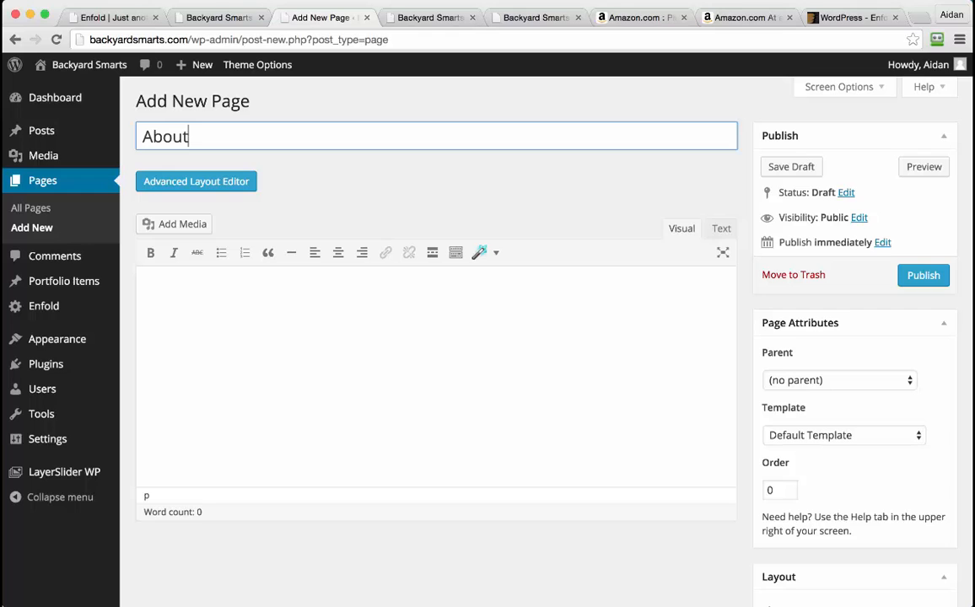
Add placeholder body text 'asdadasd.' to the About Us page and publish it
{"action": "left_click", "coordinate": [355, 407]}
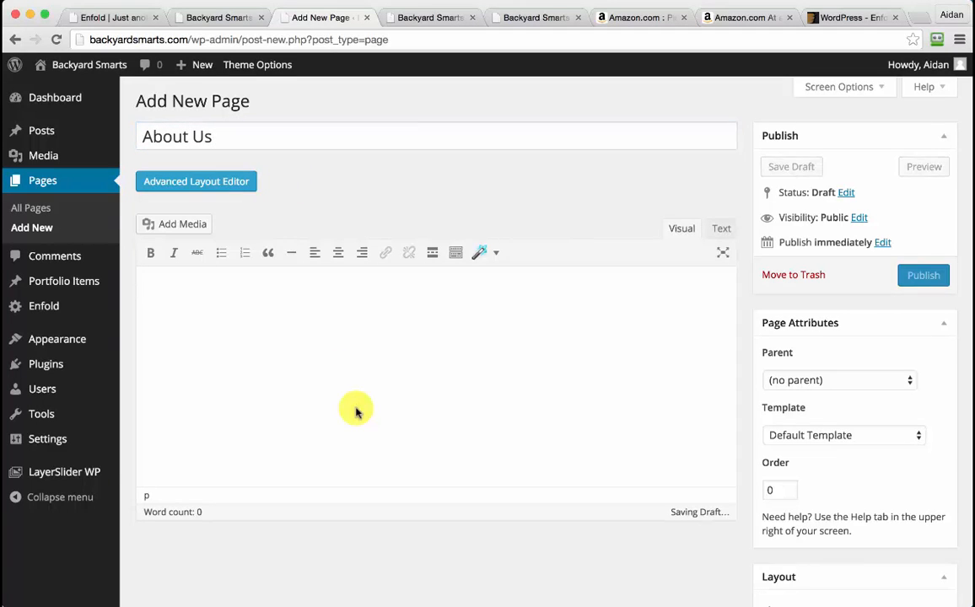
{"action": "type", "text": "asdadasd"}
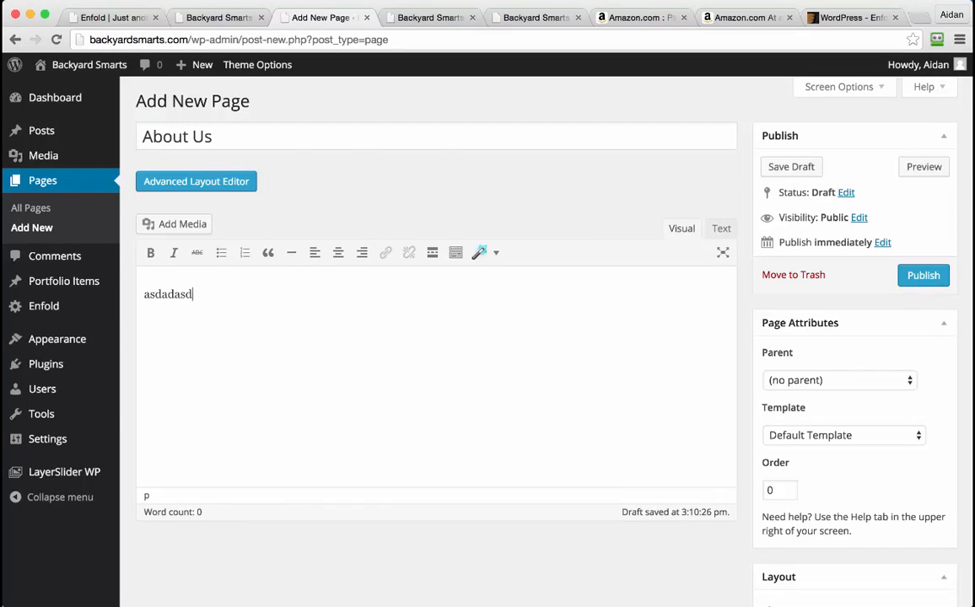
{"action": "type", "text": "."}
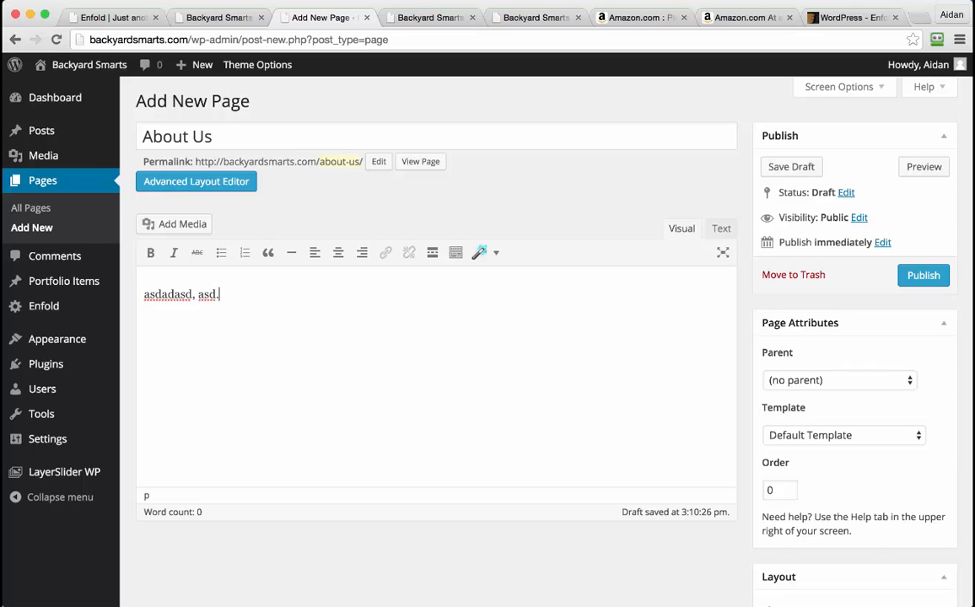
{"action": "left_click", "coordinate": [926, 277]}
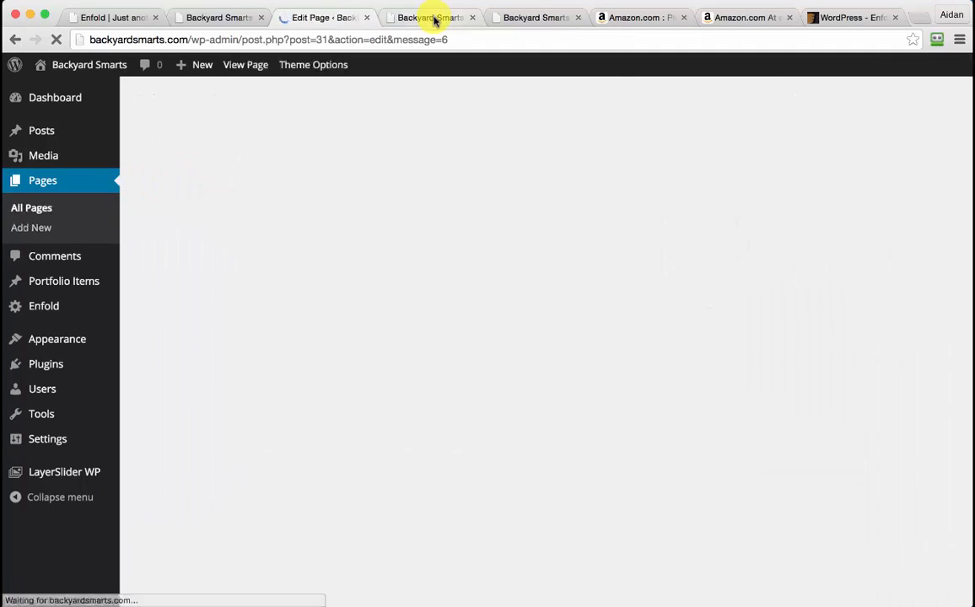
View the live home page to check About Us in the navigation, then return to its editor
{"action": "left_click", "coordinate": [434, 19]}
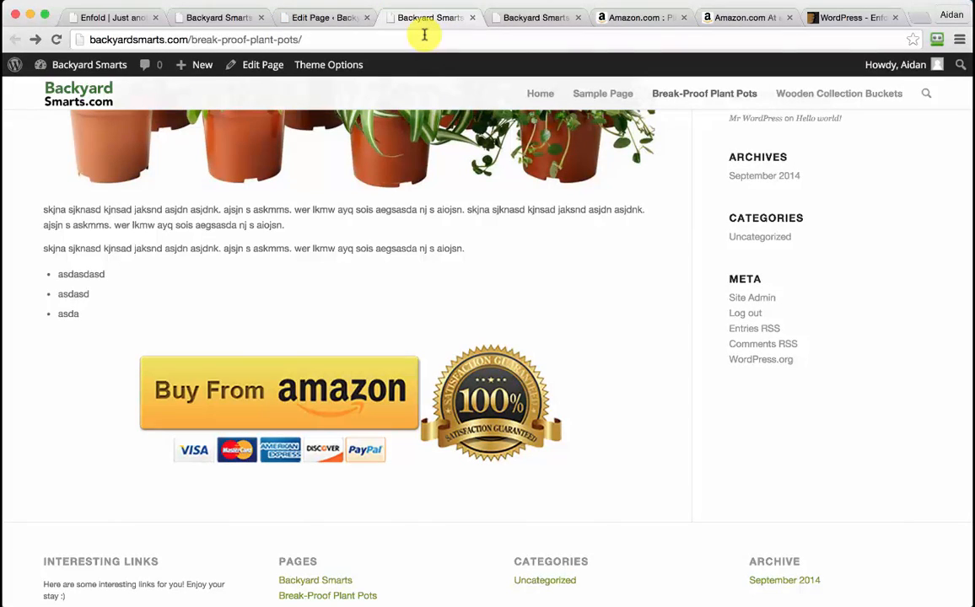
{"action": "left_click", "coordinate": [95, 97]}
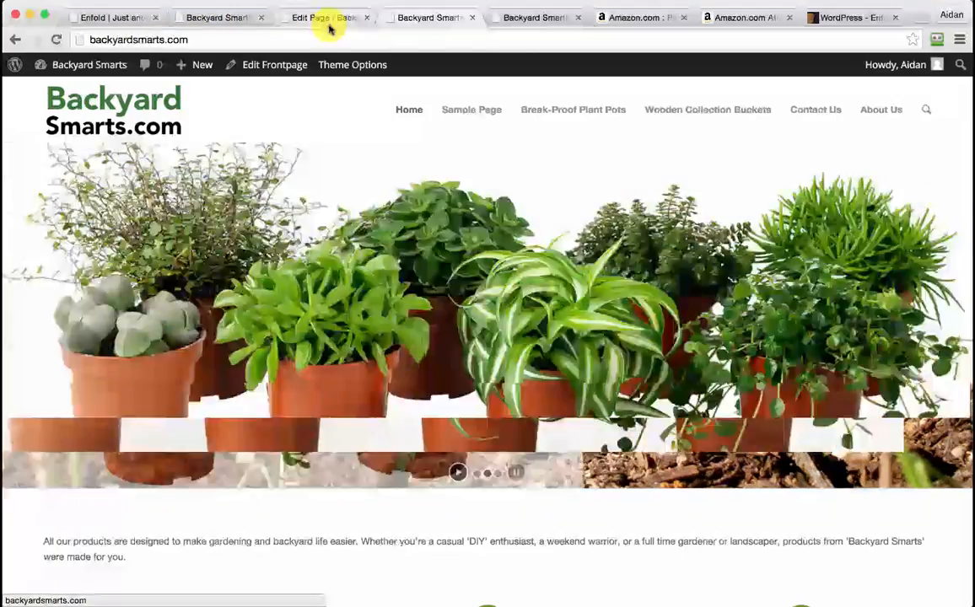
{"action": "left_click", "coordinate": [329, 28]}
{"action": "mouse_move", "coordinate": [65, 338]}
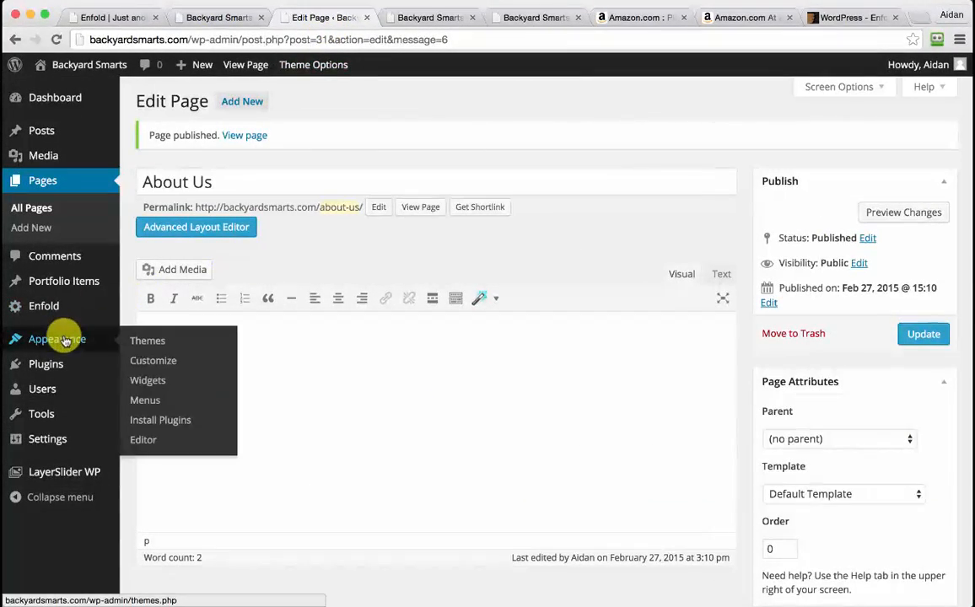
Create a menu named TopRightMenu and tick the Contact Us page for adding to it
{"action": "left_click", "coordinate": [157, 406]}
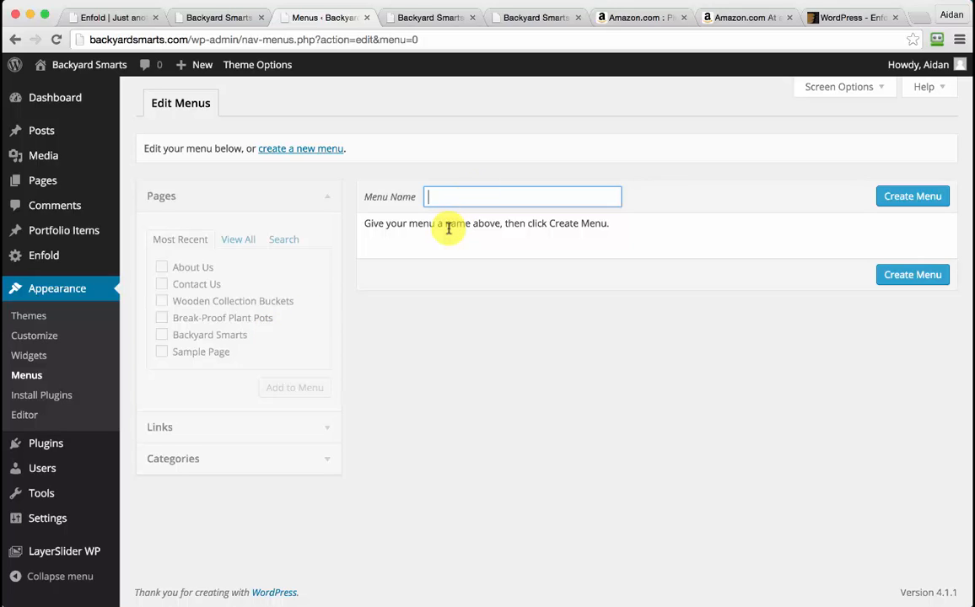
{"action": "type", "text": "Main"}
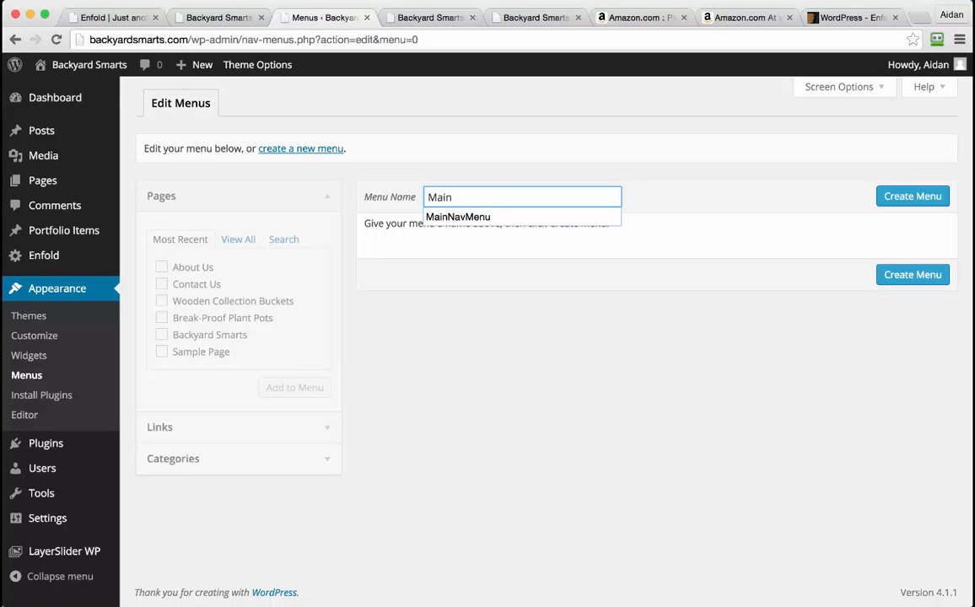
{"action": "type", "text": "Menu"}
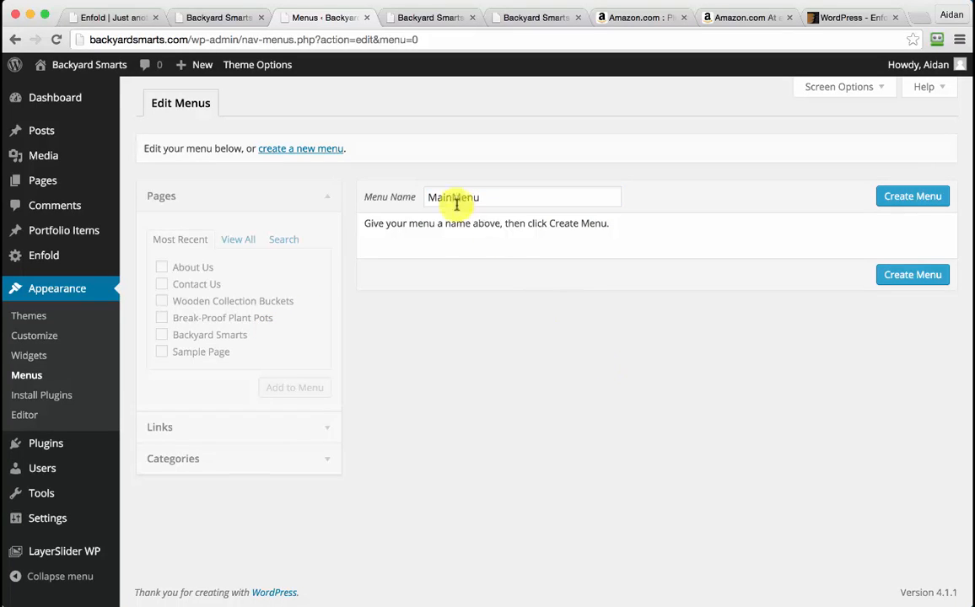
{"action": "double_click", "coordinate": [436, 196]}
{"action": "type", "text": "TopR"}
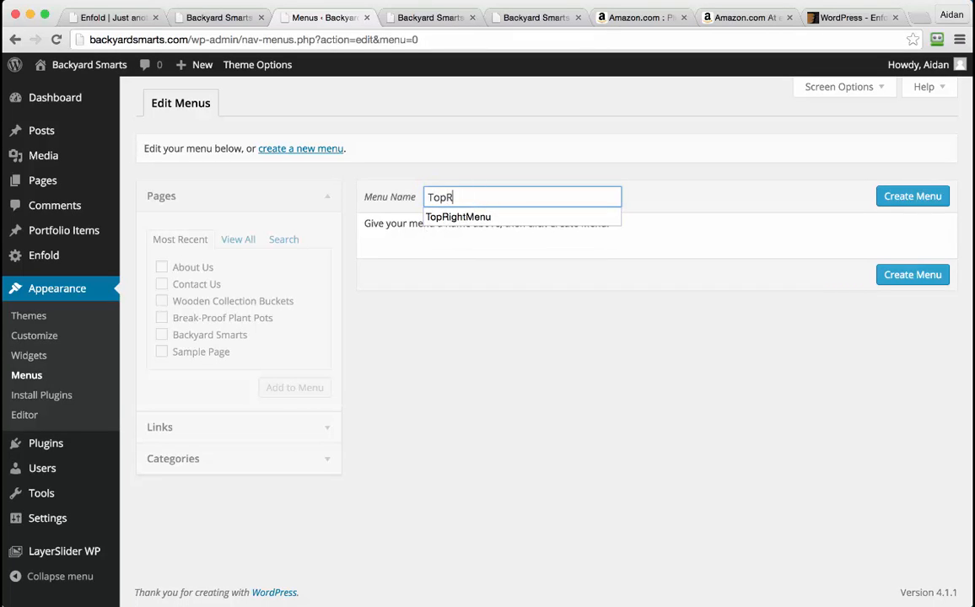
{"action": "type", "text": "ightMenu"}
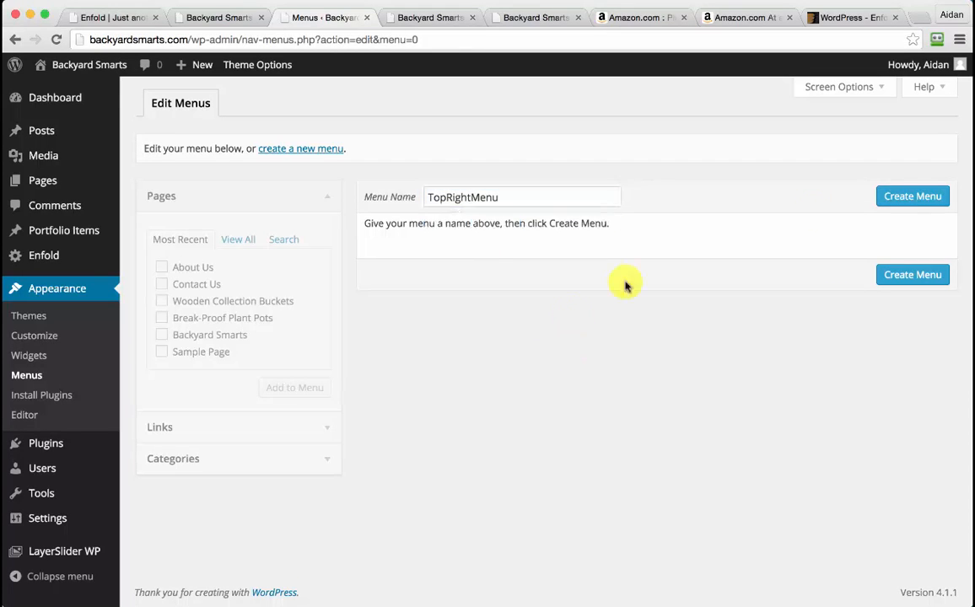
{"action": "left_click", "coordinate": [915, 197]}
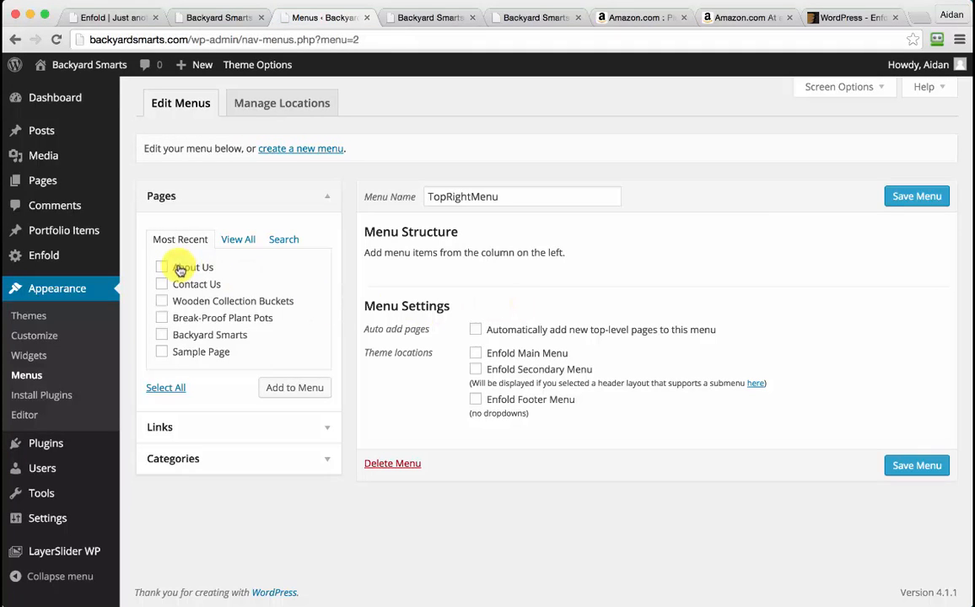
{"action": "left_click", "coordinate": [187, 285]}
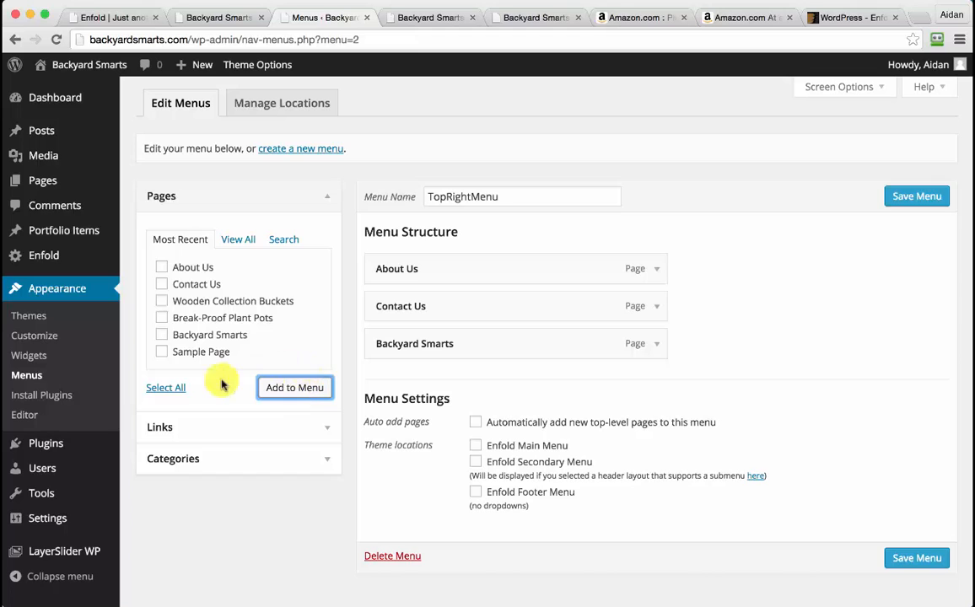
{"action": "left_click", "coordinate": [314, 425]}
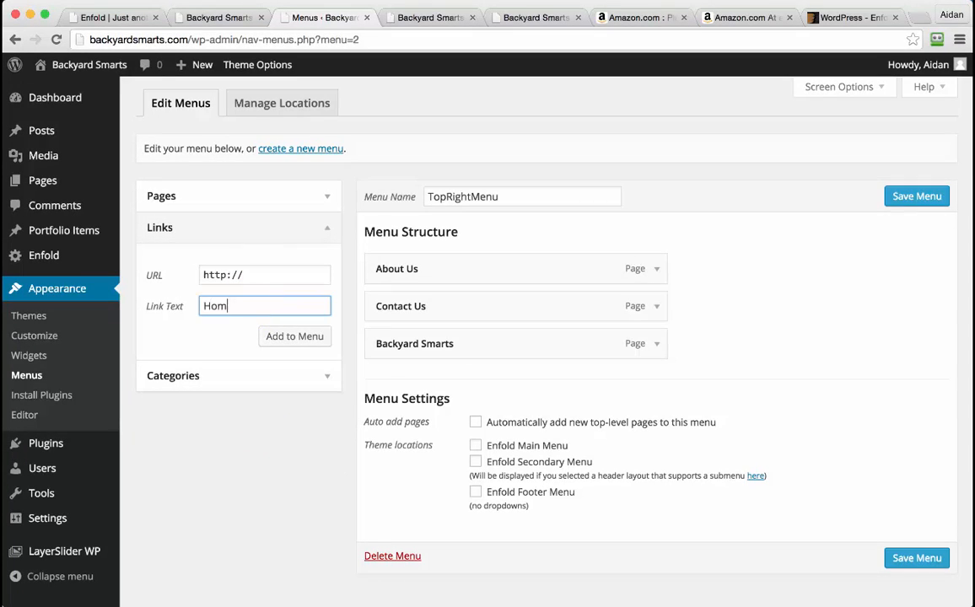
{"action": "left_click", "coordinate": [287, 270]}
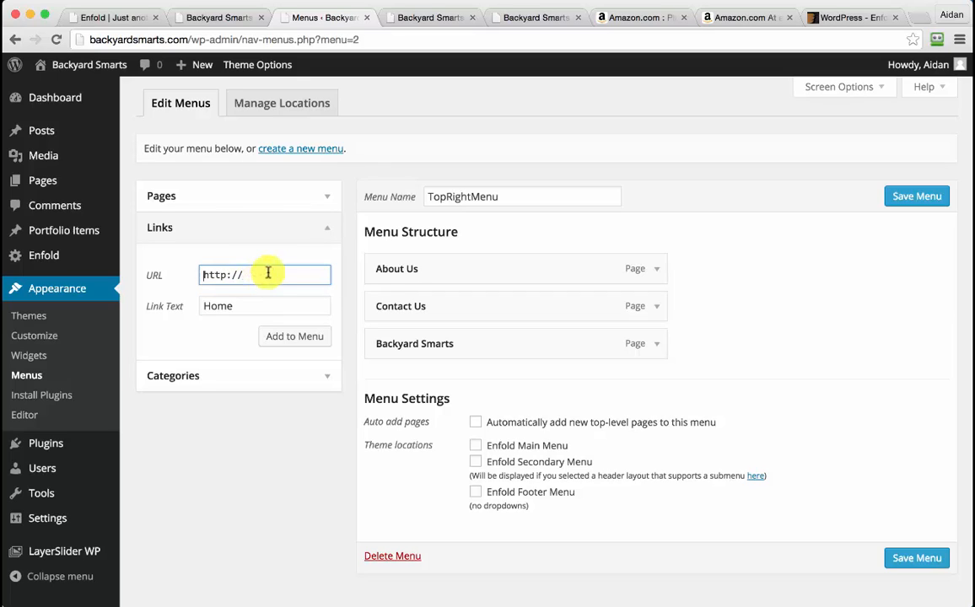
{"action": "double_click", "coordinate": [267, 303]}
{"action": "type", "text": "Products"}
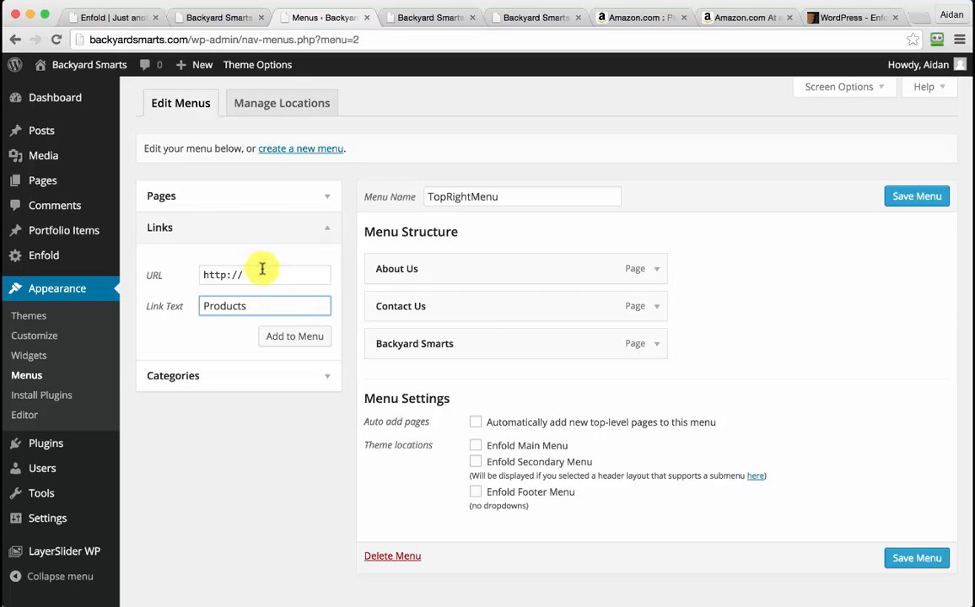
{"action": "left_click", "coordinate": [263, 270]}
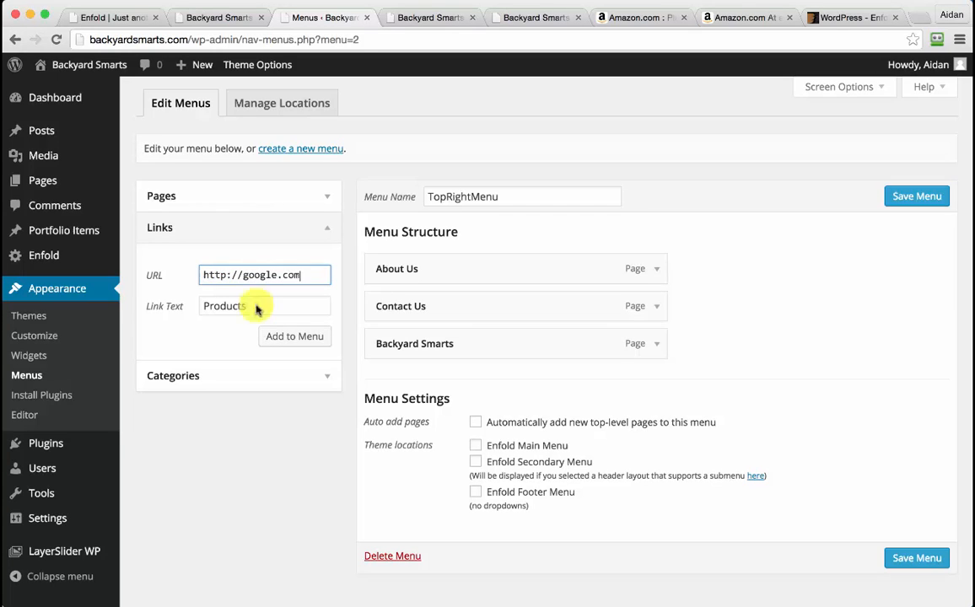
{"action": "left_click", "coordinate": [279, 337]}
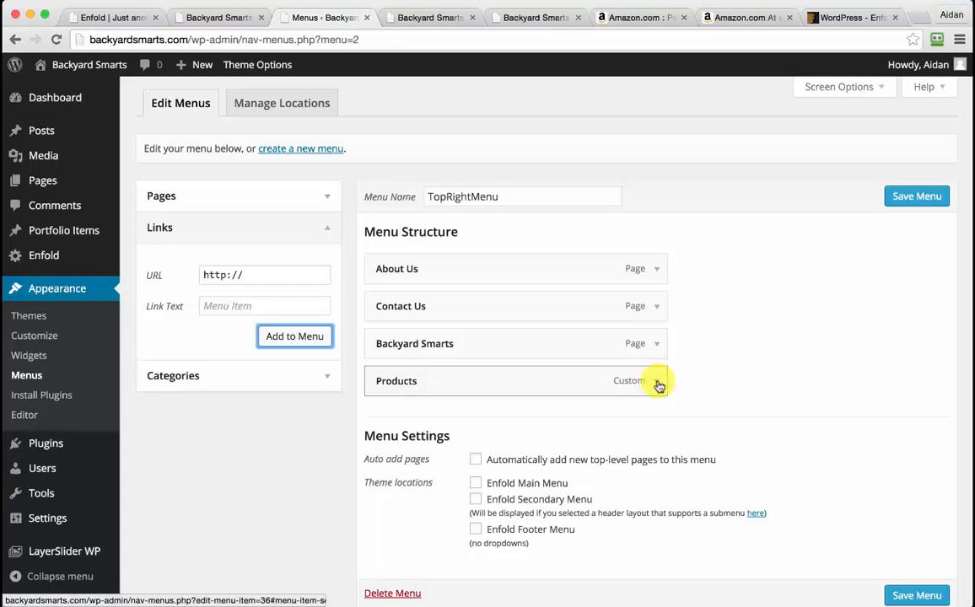
{"action": "left_click", "coordinate": [285, 201]}
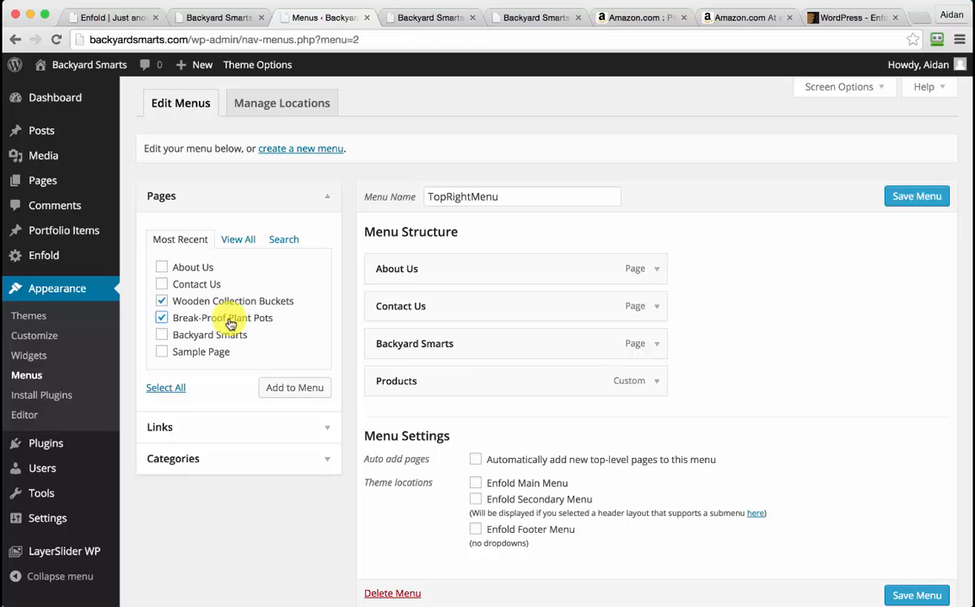
Add both product pages and nest Wooden Collection Buckets and Break-Proof Plant Pots under Products
{"action": "left_click", "coordinate": [291, 387]}
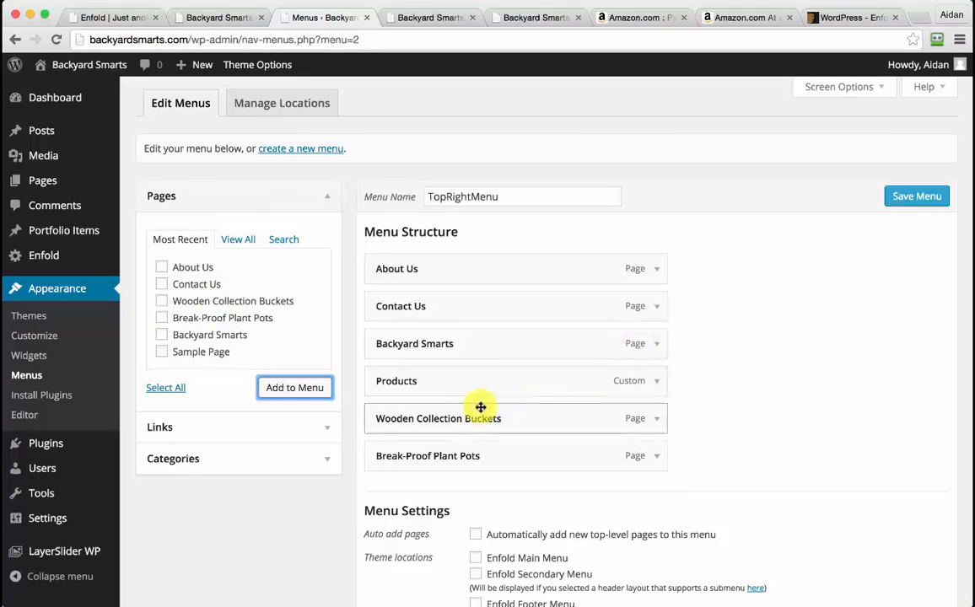
{"action": "mouse_move", "coordinate": [481, 408]}
{"action": "left_mouse_down"}
{"action": "mouse_move", "coordinate": [474, 412]}
{"action": "mouse_move", "coordinate": [487, 383]}
{"action": "mouse_move", "coordinate": [492, 396]}
{"action": "left_mouse_up"}
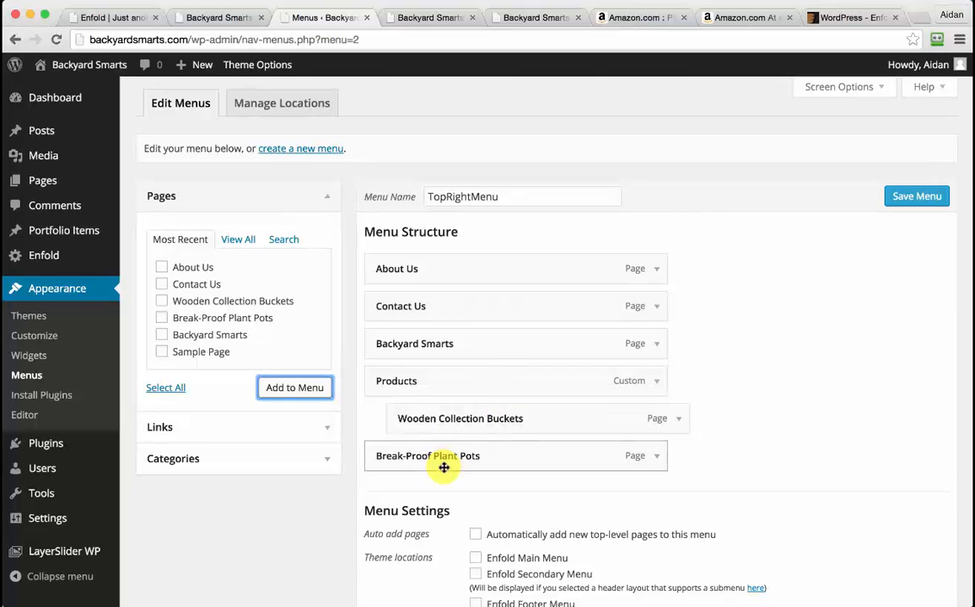
{"action": "left_click_drag", "start_coordinate": [444, 468], "coordinate": [507, 398]}
Clear the URL of the Products menu item
{"action": "left_click", "coordinate": [657, 383]}
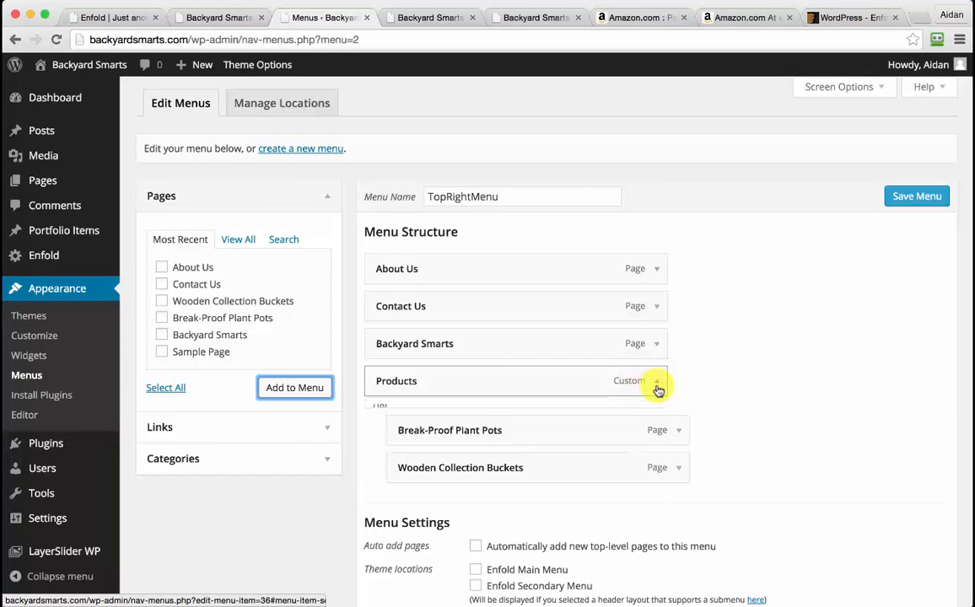
{"action": "left_click", "coordinate": [507, 428]}
{"action": "key", "text": "super+a"}
{"action": "key", "text": "BackSpace"}
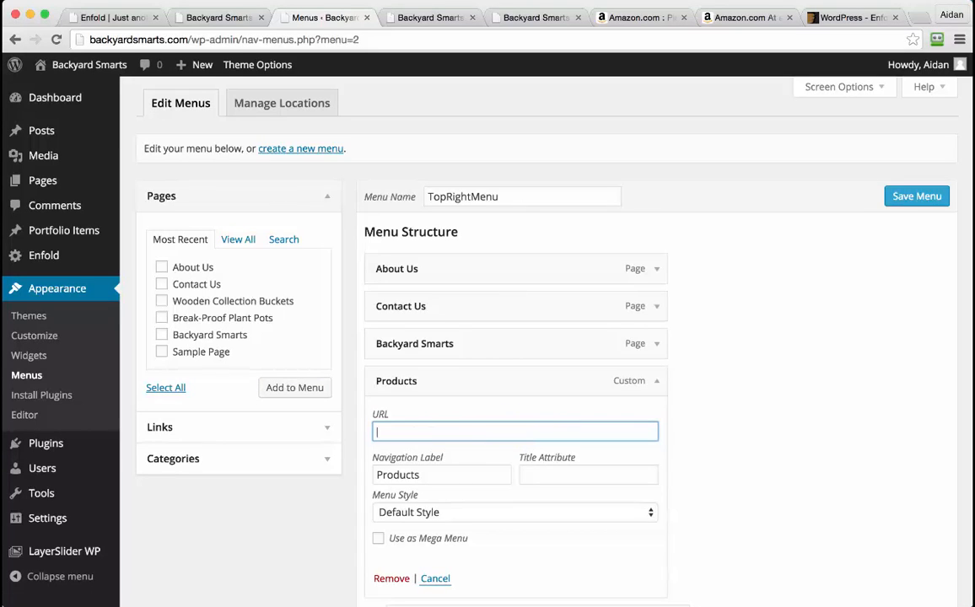
{"action": "scroll", "coordinate": [688, 425], "scroll_direction": "down", "scroll_amount": 3}
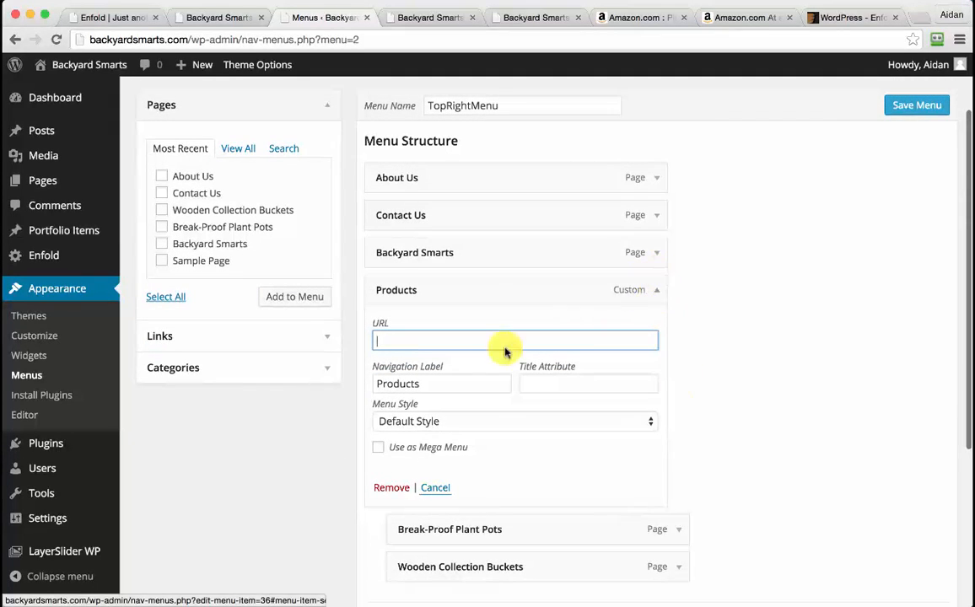
{"action": "left_click", "coordinate": [657, 289]}
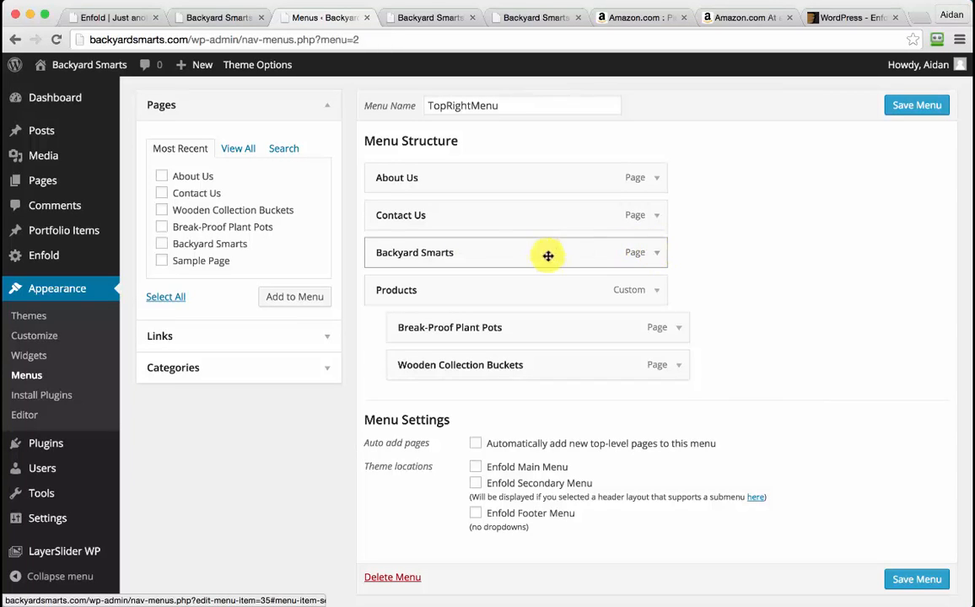
Relabel the Backyard Smarts item as Home and drag it to the top of the menu
{"action": "left_click", "coordinate": [658, 255]}
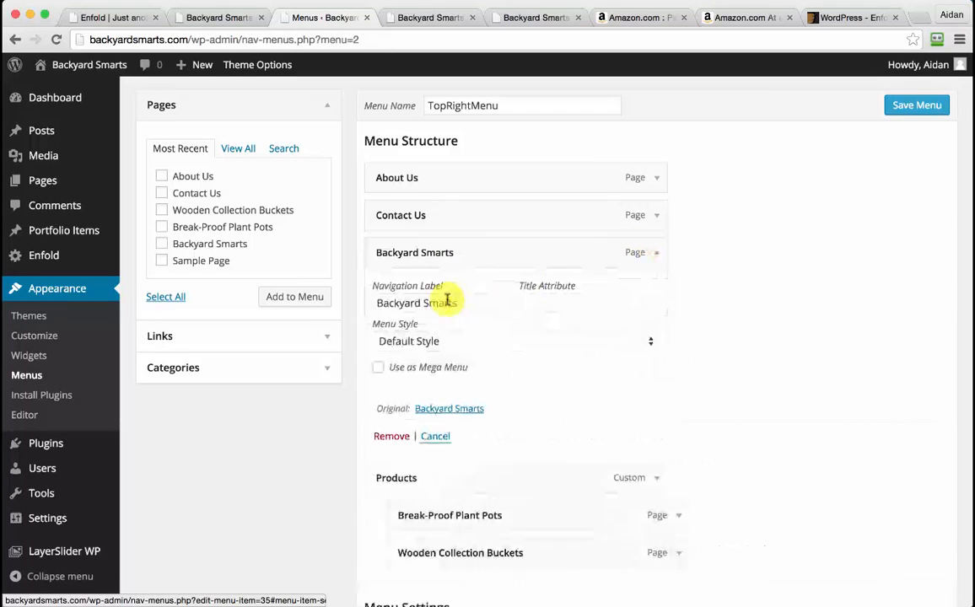
{"action": "double_click", "coordinate": [434, 305]}
{"action": "type", "text": "Home"}
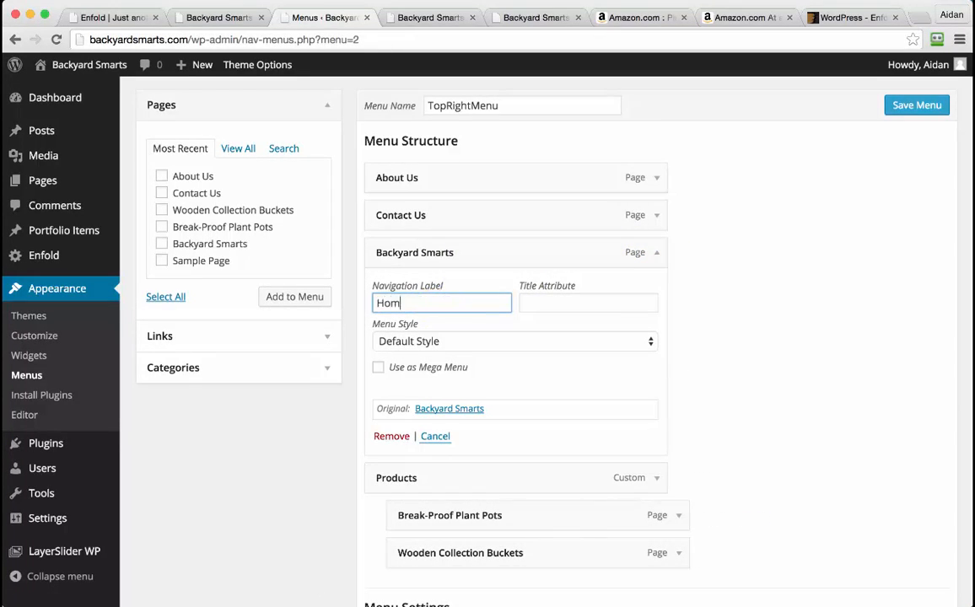
{"action": "left_click", "coordinate": [654, 254]}
{"action": "left_click_drag", "start_coordinate": [435, 252], "coordinate": [435, 168]}
{"action": "mouse_move", "coordinate": [433, 275]}
{"action": "left_mouse_down"}
{"action": "mouse_move", "coordinate": [460, 246]}
{"action": "mouse_move", "coordinate": [435, 274]}
{"action": "left_mouse_up"}
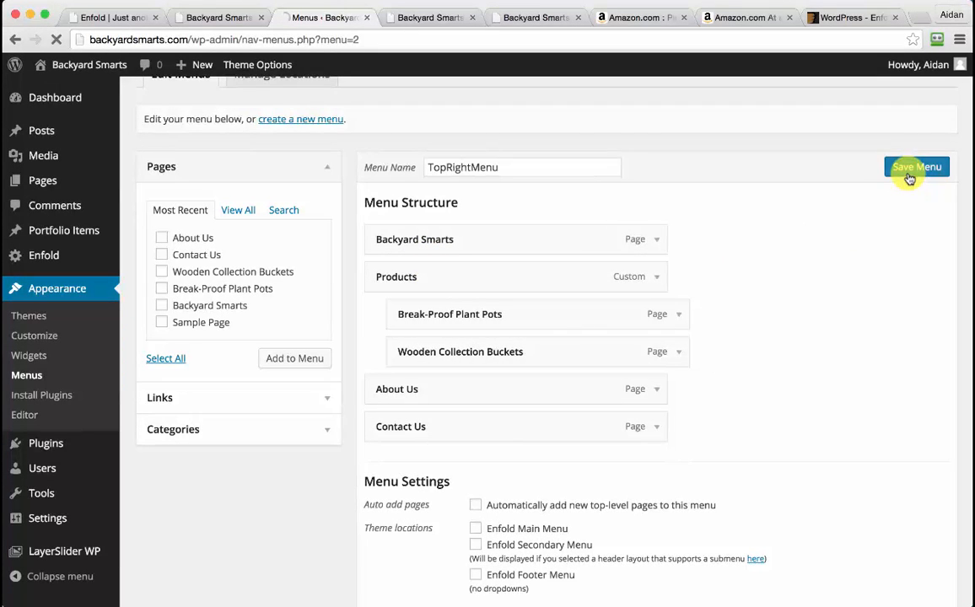
Assign TopRightMenu as the Enfold Main Menu with auto-added top-level pages and save it
{"action": "scroll", "coordinate": [731, 376], "scroll_direction": "down", "scroll_amount": 3}
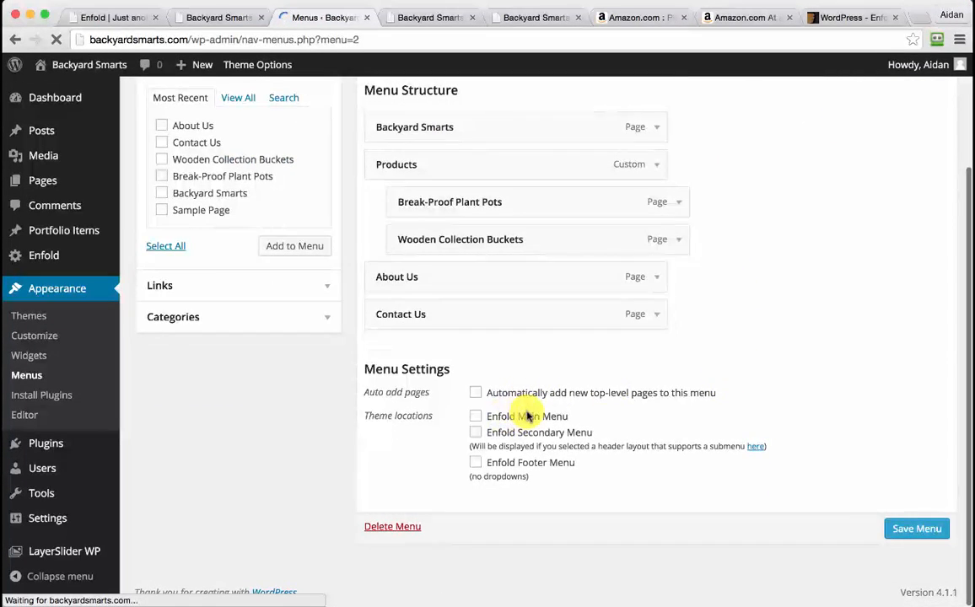
{"action": "scroll", "coordinate": [528, 417], "scroll_direction": "down", "scroll_amount": 4}
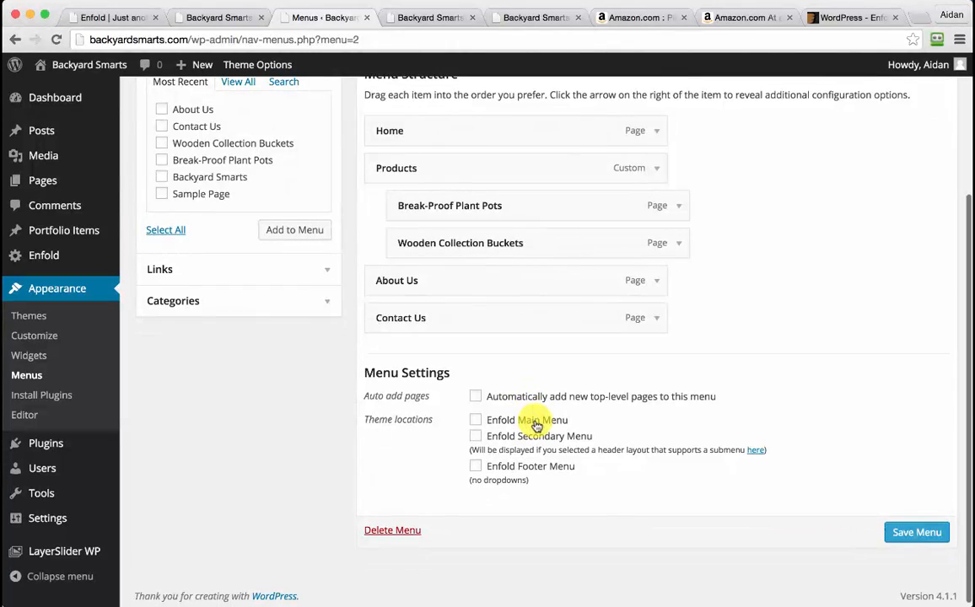
{"action": "left_click", "coordinate": [535, 422]}
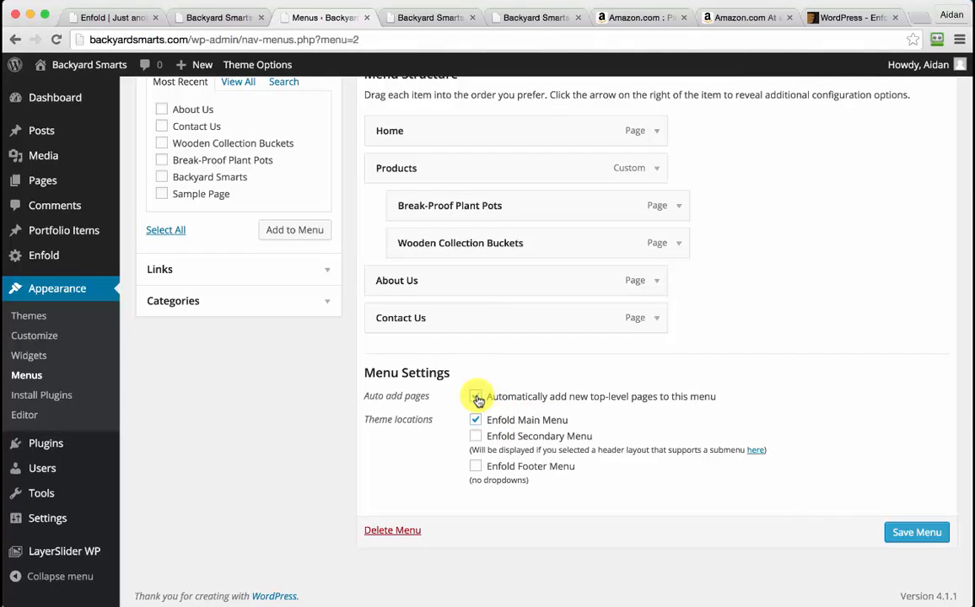
{"action": "left_click", "coordinate": [915, 532]}
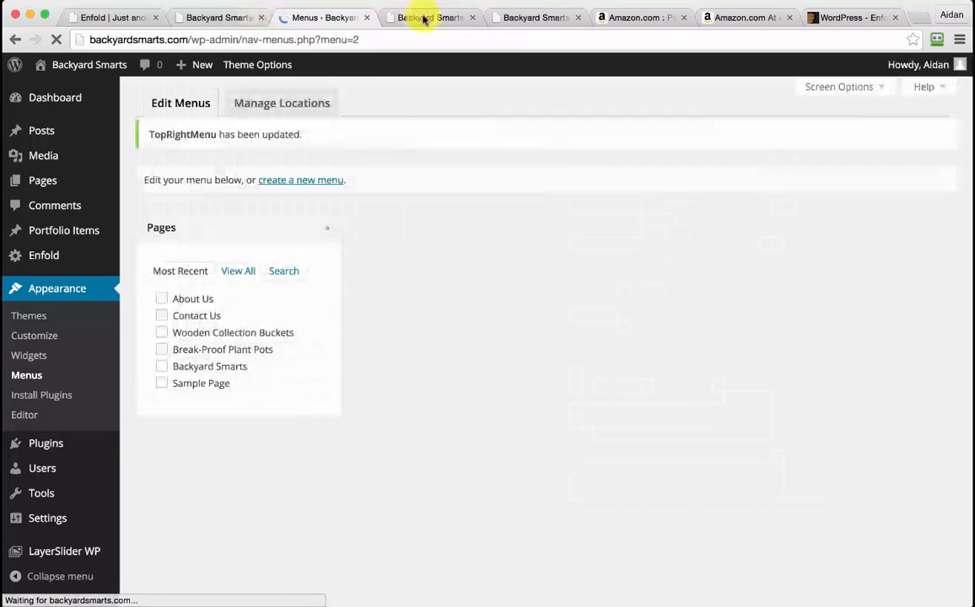
{"action": "left_click", "coordinate": [428, 19]}
Reload the live home page, check the Products dropdown in the new menu, and return to the admin tab
{"action": "left_click", "coordinate": [433, 35]}
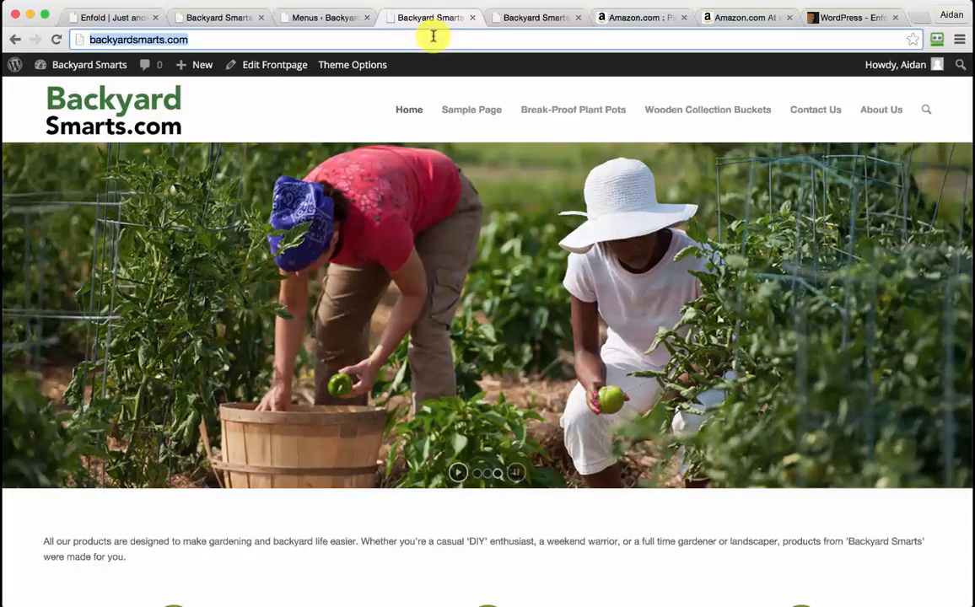
{"action": "key", "text": "Return"}
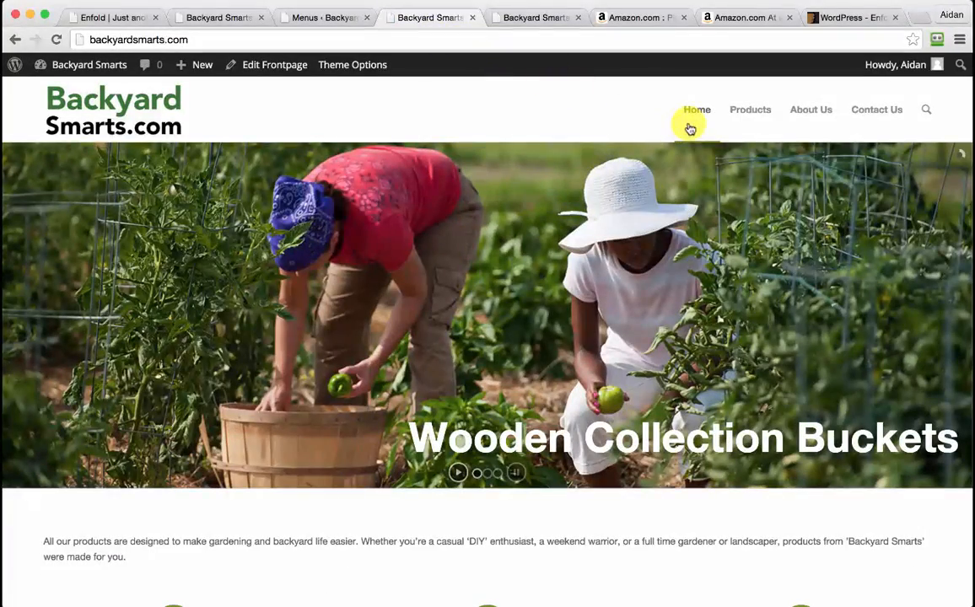
{"action": "mouse_move", "coordinate": [750, 116]}
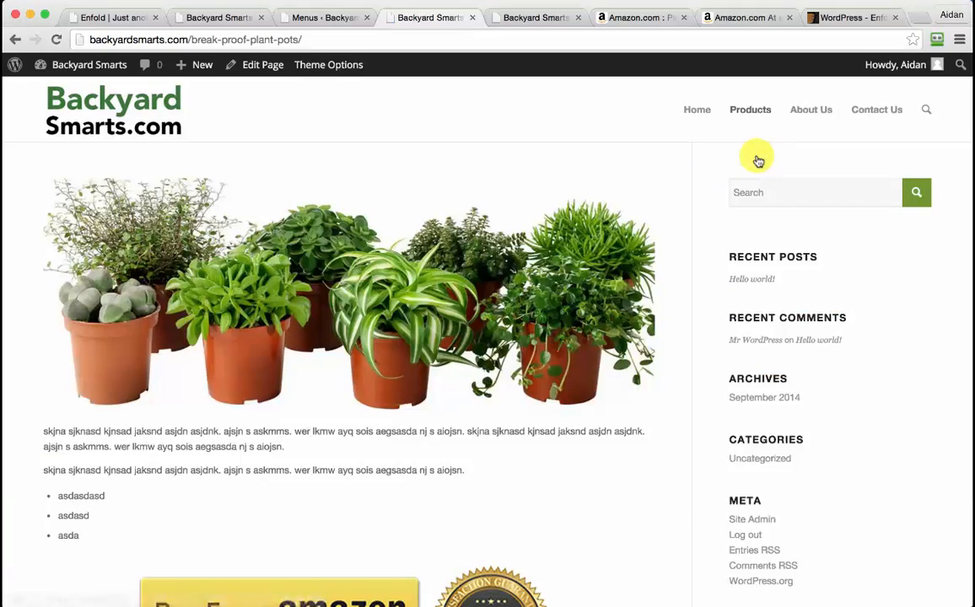
{"action": "scroll", "coordinate": [701, 382], "scroll_direction": "down", "scroll_amount": 3}
{"action": "scroll", "coordinate": [701, 381], "scroll_direction": "up", "scroll_amount": 2}
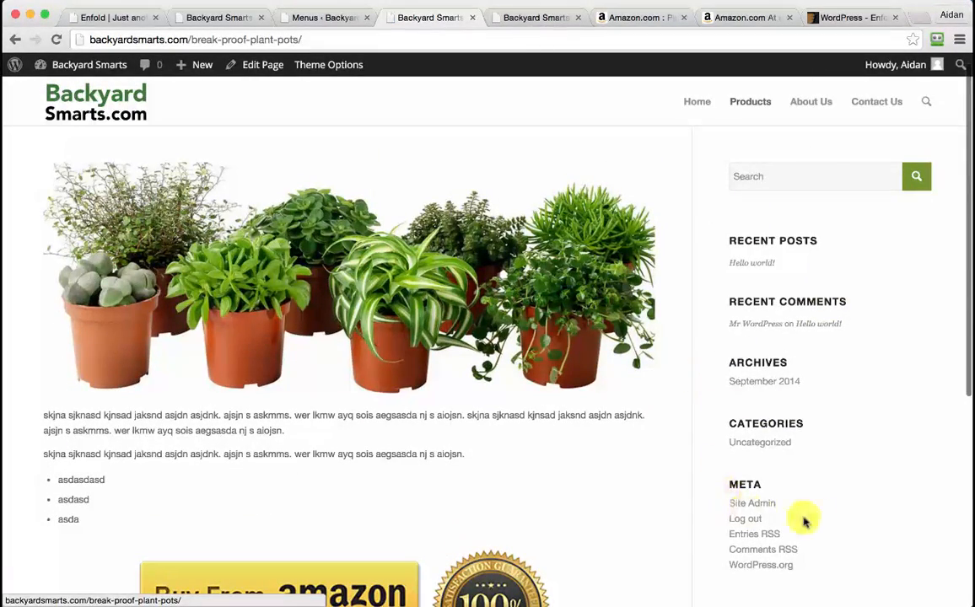
{"action": "left_click", "coordinate": [334, 18]}
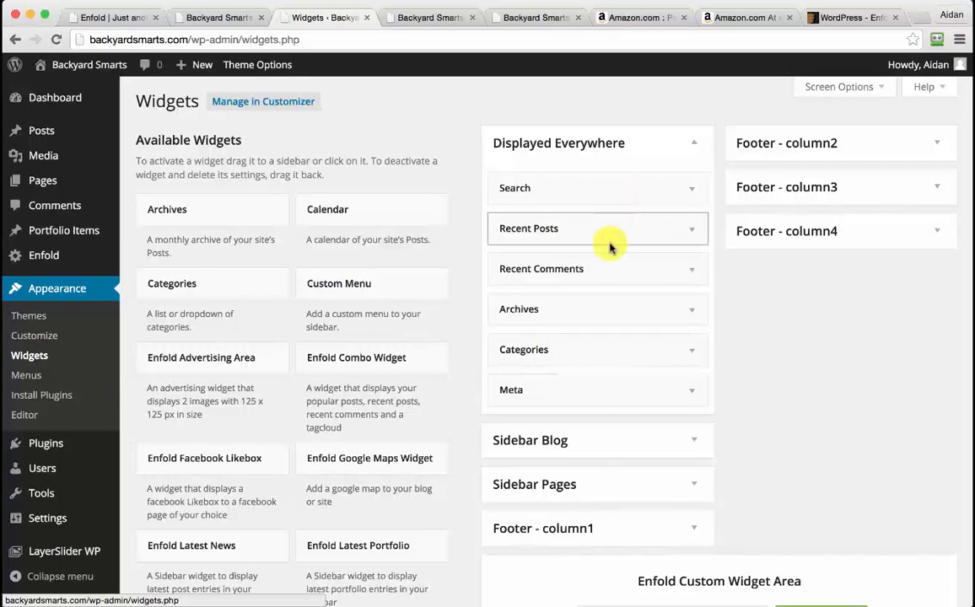
Remove the Meta and Categories widgets from the Displayed Everywhere sidebar
{"action": "left_click_drag", "start_coordinate": [615, 386], "coordinate": [376, 384]}
{"action": "left_click_drag", "start_coordinate": [564, 346], "coordinate": [329, 384]}
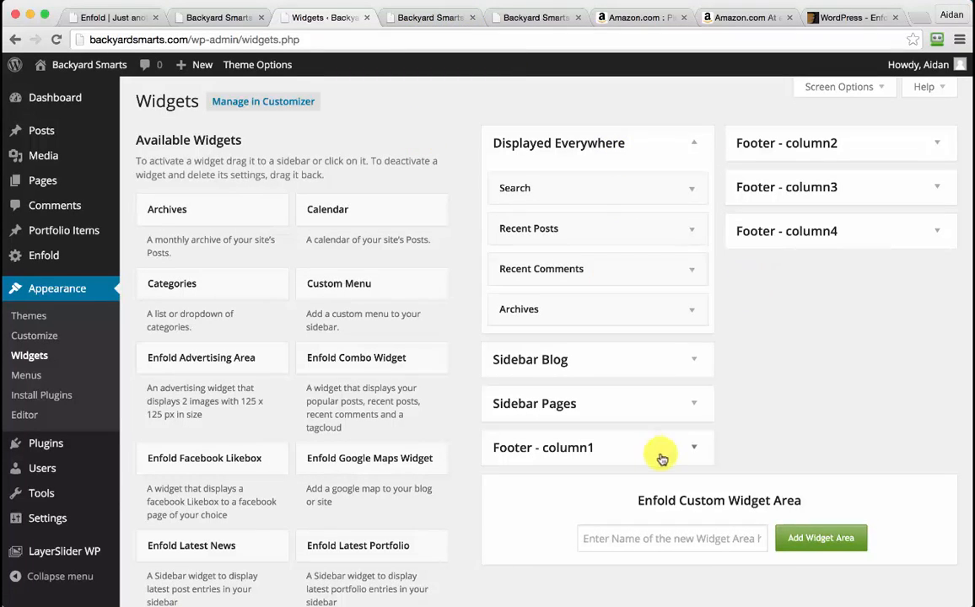
{"action": "left_click", "coordinate": [699, 451]}
{"action": "scroll", "coordinate": [766, 409], "scroll_direction": "down", "scroll_amount": 5}
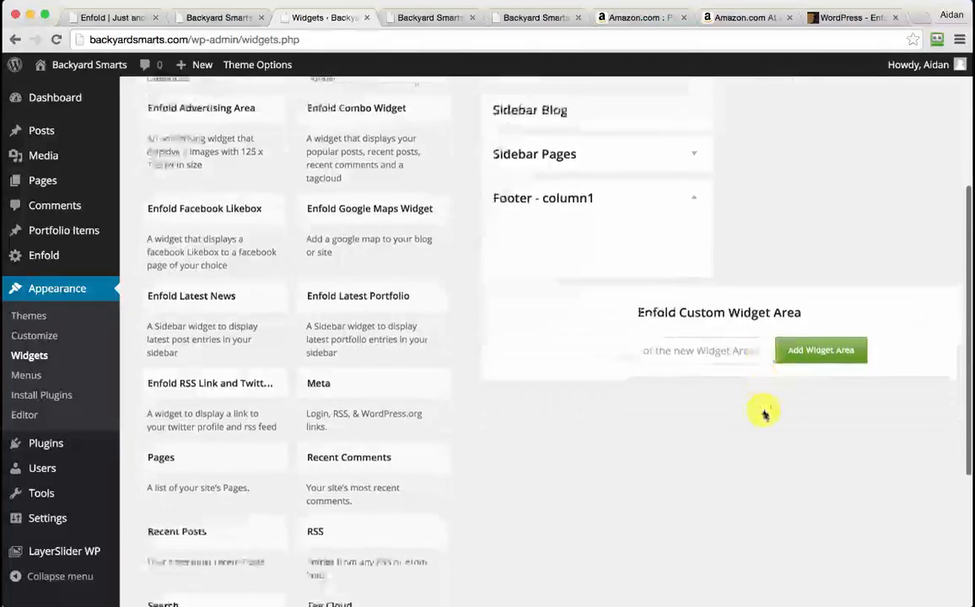
{"action": "scroll", "coordinate": [420, 426], "scroll_direction": "down", "scroll_amount": 3}
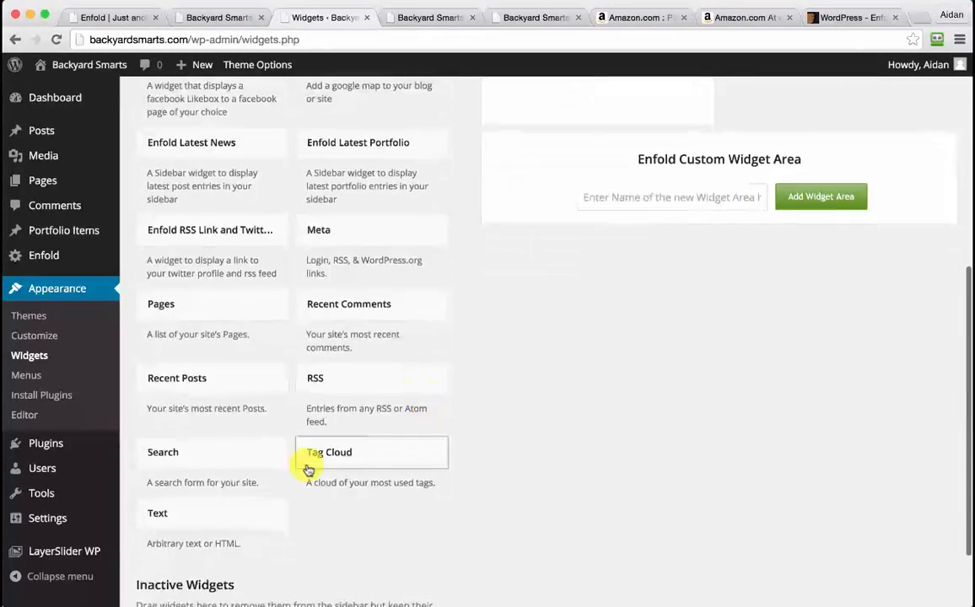
Add a Text widget titled 'About Us' with body text to Footer - column1 and save it
{"action": "left_click_drag", "start_coordinate": [179, 518], "coordinate": [555, 113]}
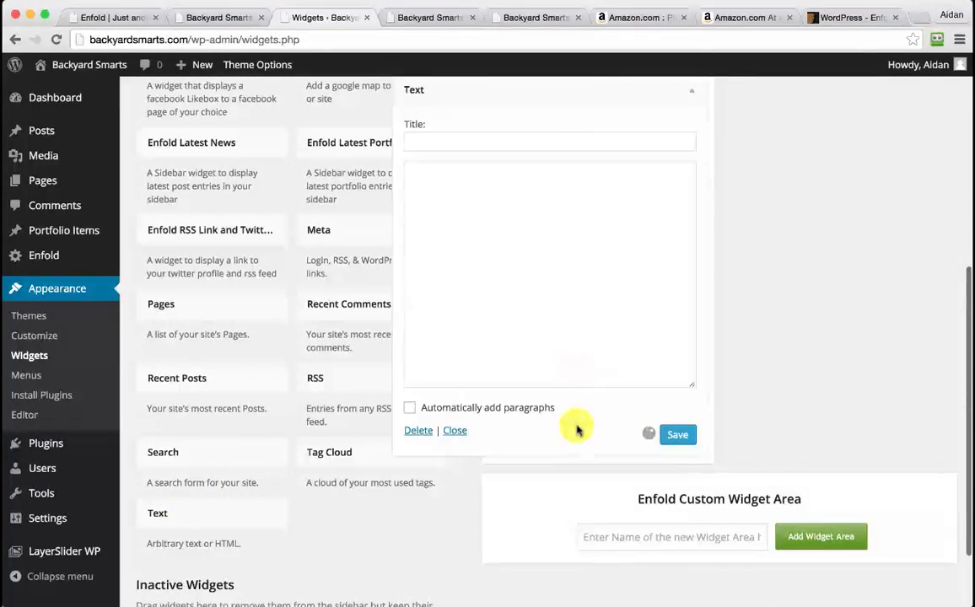
{"action": "scroll", "coordinate": [577, 426], "scroll_direction": "up", "scroll_amount": 3}
{"action": "left_click", "coordinate": [466, 274]}
{"action": "type", "text": "About Us"}
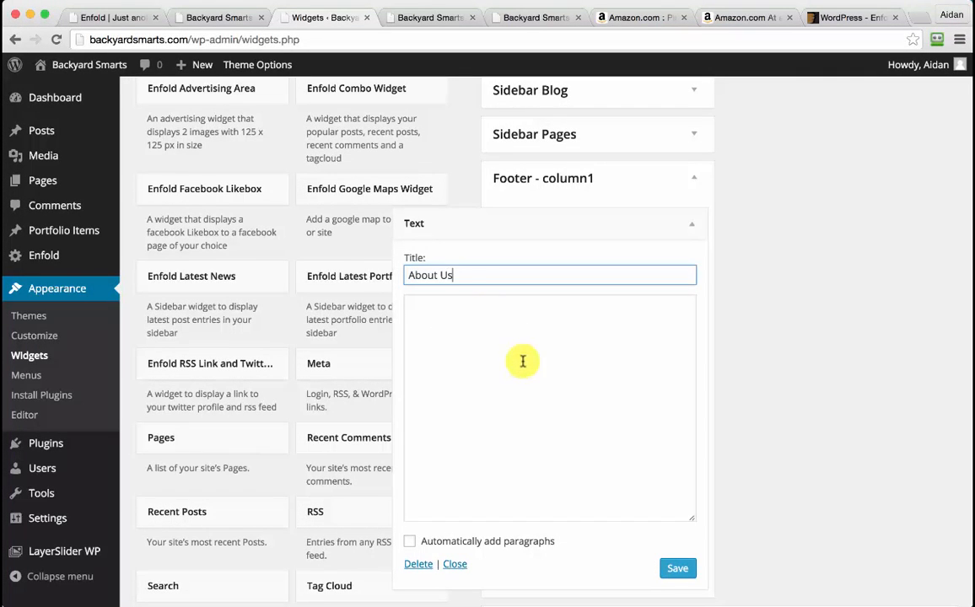
{"action": "left_click", "coordinate": [523, 362]}
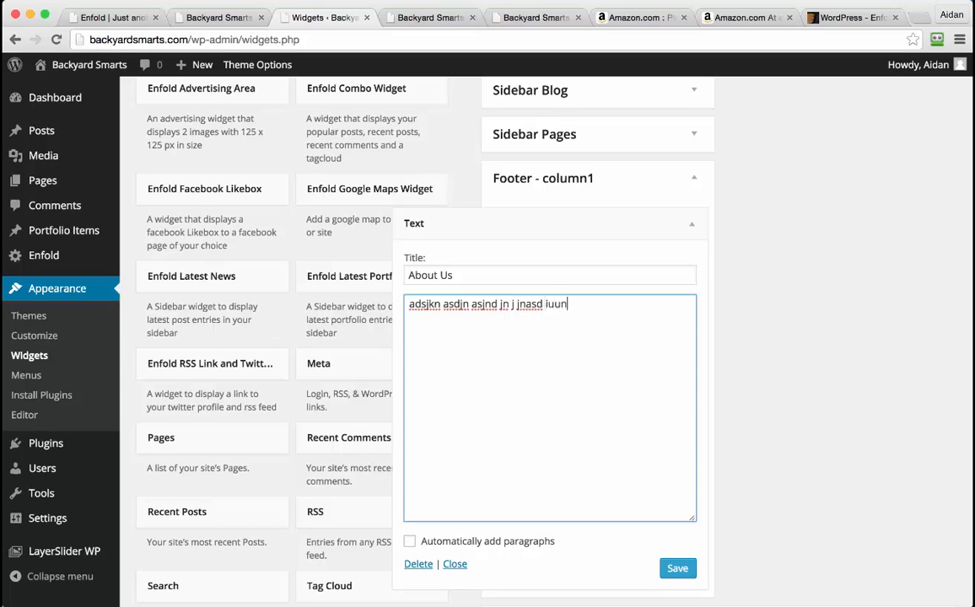
{"action": "key", "text": "super+a"}
{"action": "key", "text": "Right"}
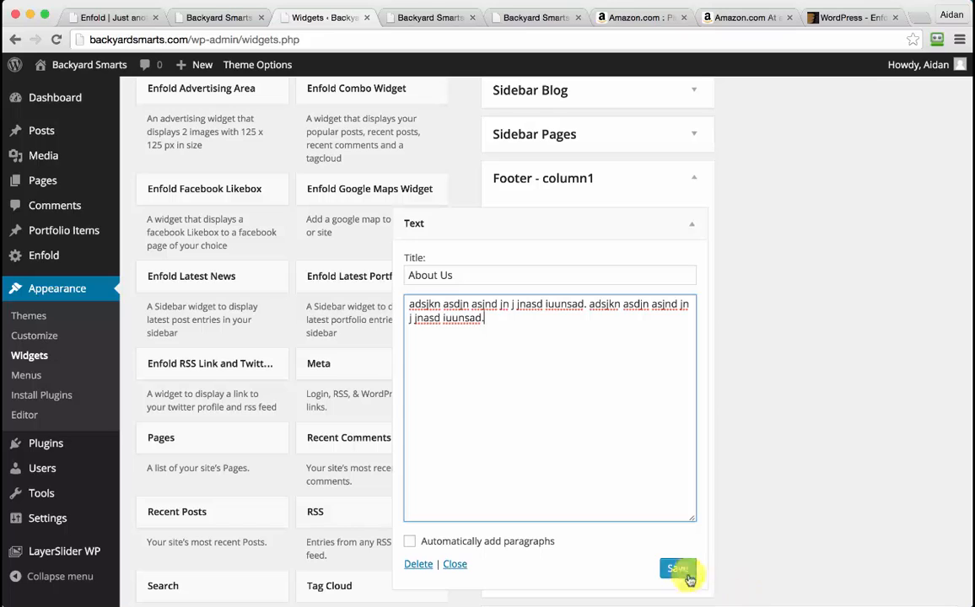
{"action": "left_click", "coordinate": [687, 577]}
{"action": "left_click", "coordinate": [691, 224]}
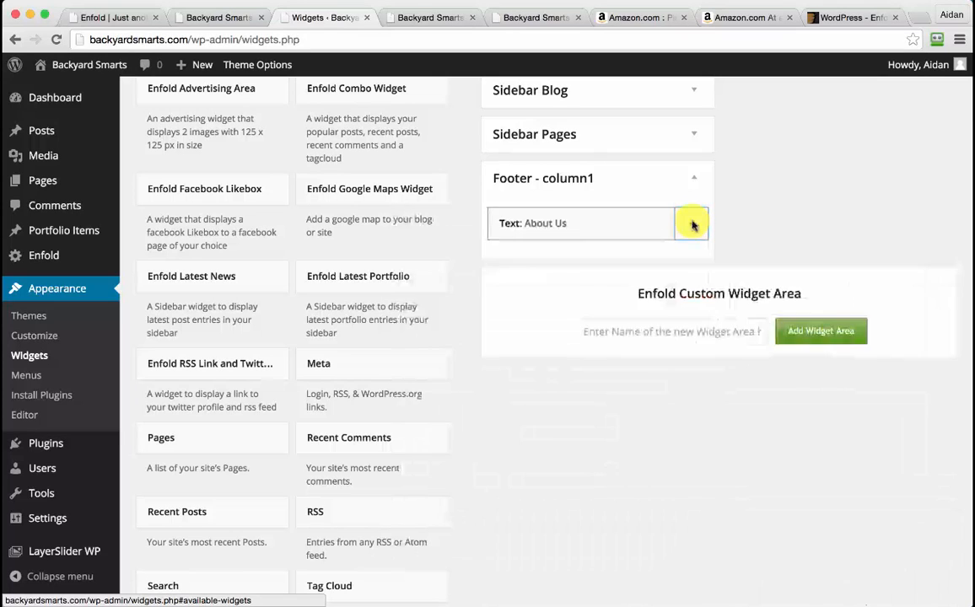
Expand the Footer - column2 widget area and look over its contents
{"action": "scroll", "coordinate": [747, 258], "scroll_direction": "up", "scroll_amount": 5}
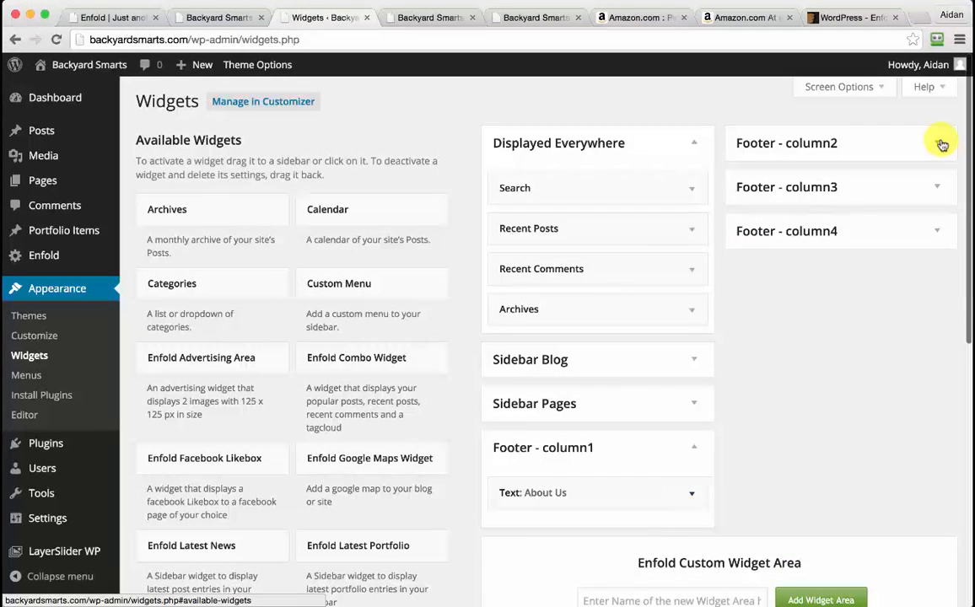
{"action": "left_click", "coordinate": [942, 145]}
{"action": "scroll", "coordinate": [862, 394], "scroll_direction": "down", "scroll_amount": 2}
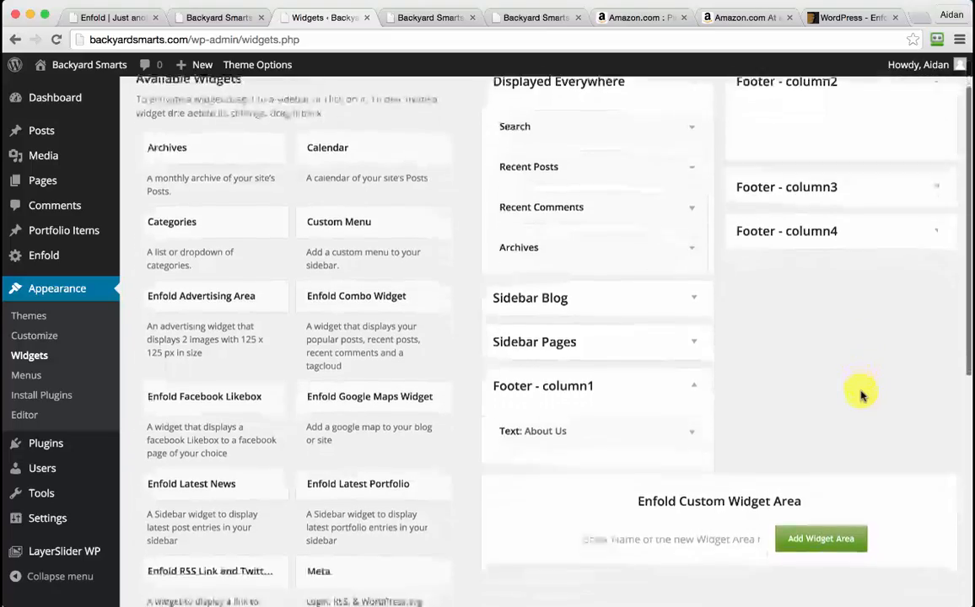
{"action": "scroll", "coordinate": [861, 394], "scroll_direction": "down", "scroll_amount": 2}
{"action": "scroll", "coordinate": [860, 394], "scroll_direction": "up", "scroll_amount": 4}
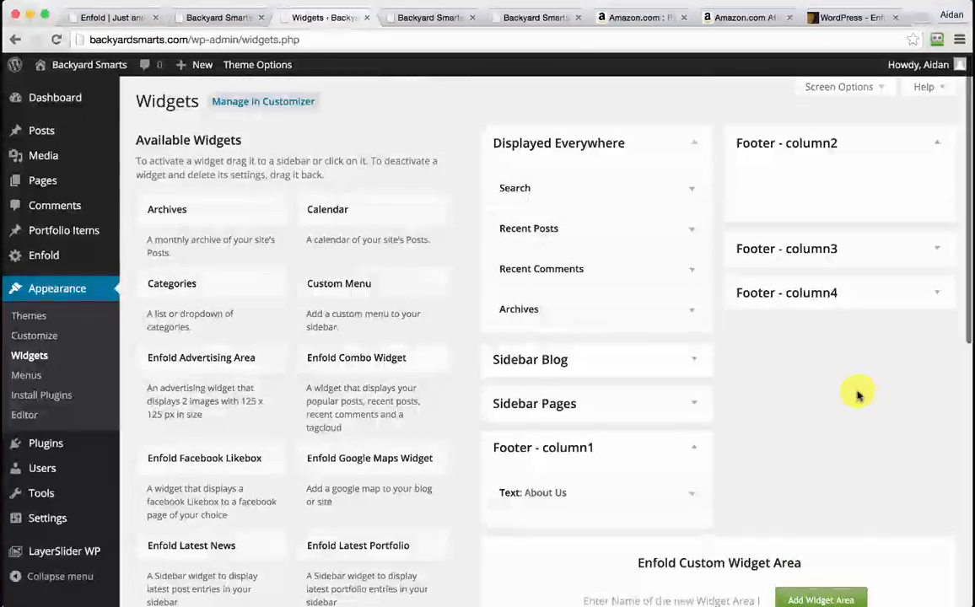
{"action": "left_click_drag", "start_coordinate": [372, 286], "coordinate": [799, 183]}
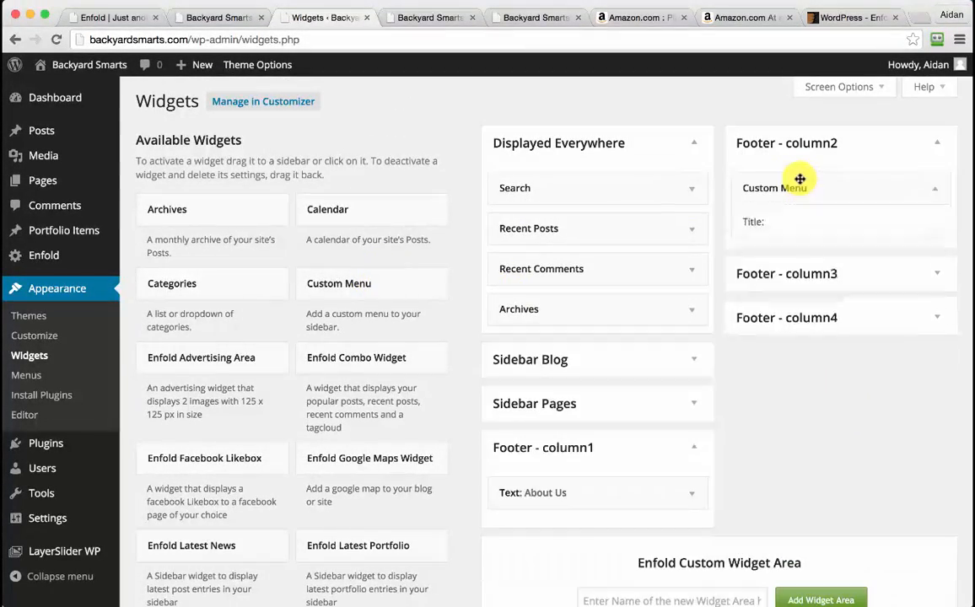
{"action": "left_click", "coordinate": [890, 272]}
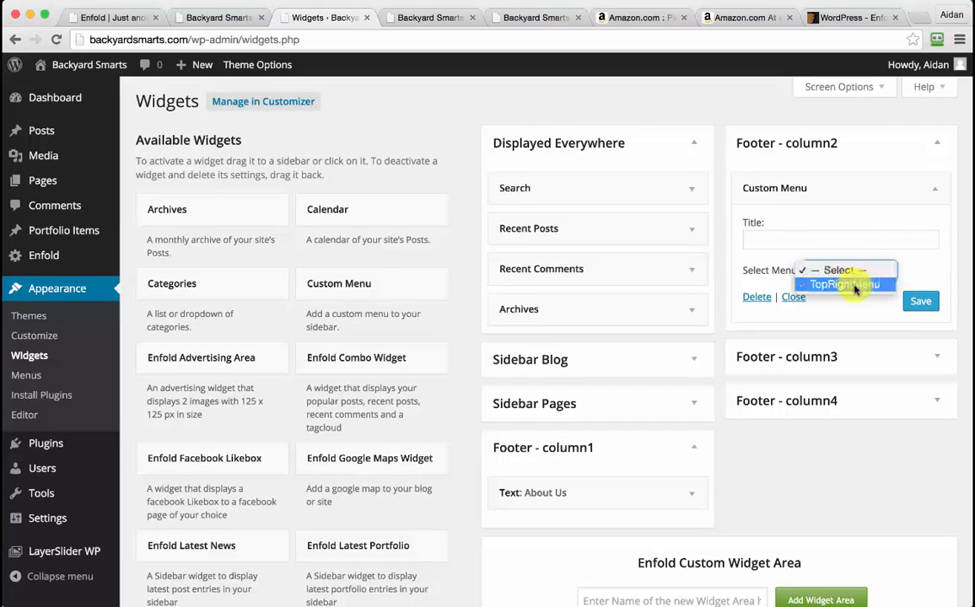
{"action": "left_click", "coordinate": [856, 287]}
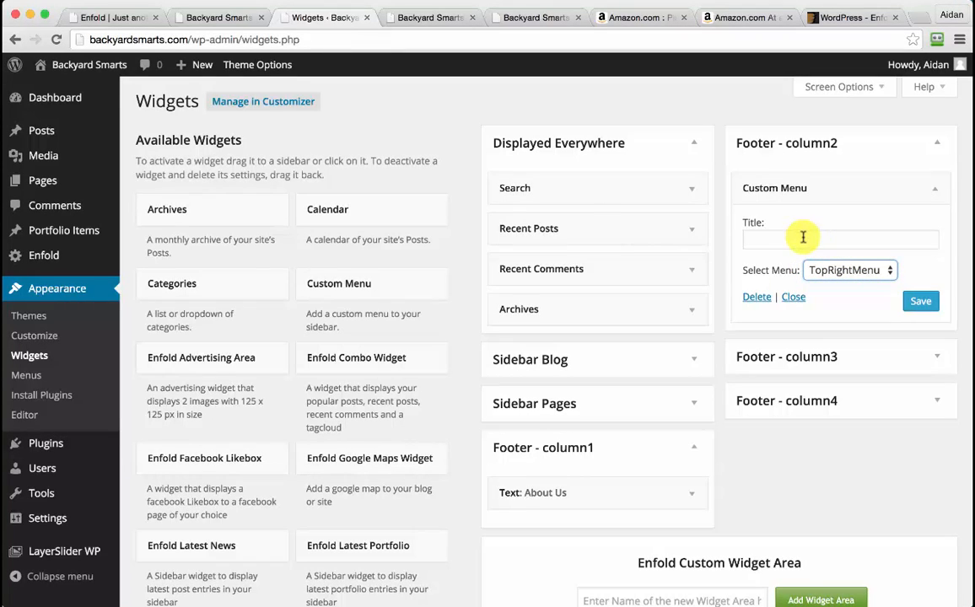
{"action": "left_click", "coordinate": [803, 238]}
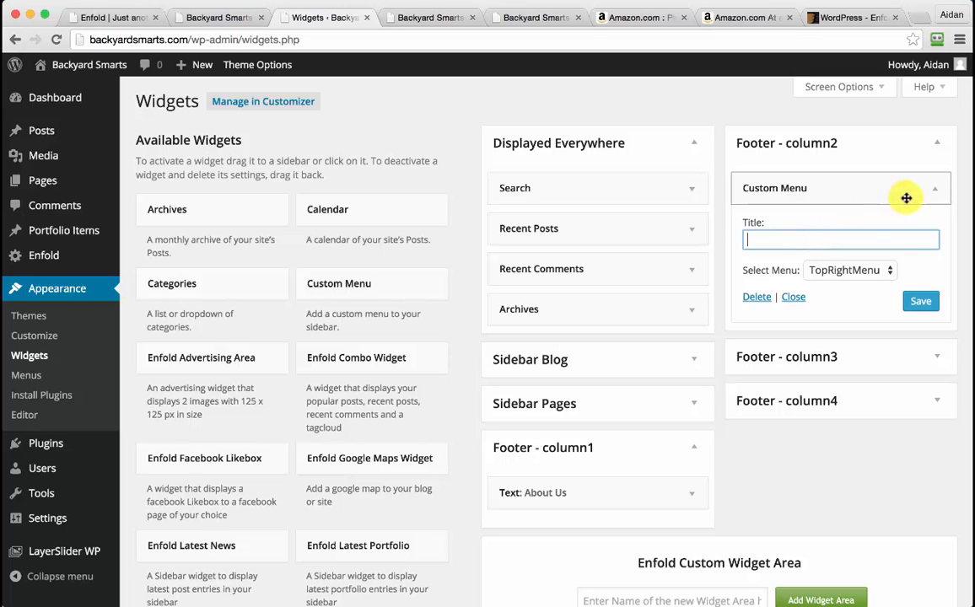
{"action": "left_click_drag", "start_coordinate": [901, 188], "coordinate": [329, 285]}
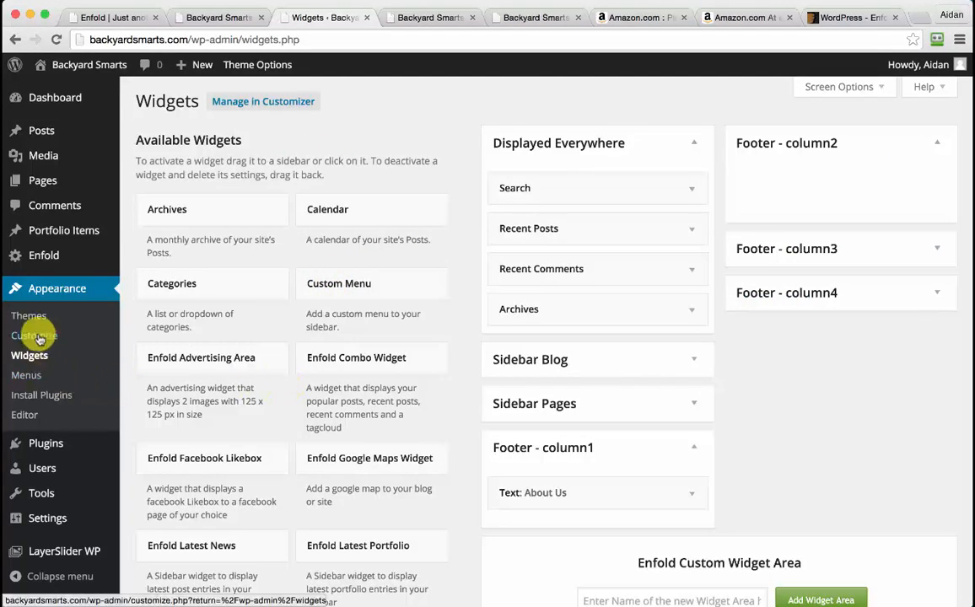
In a new Menus tab, create a new menu named 'Products'
{"action": "left_click", "coordinate": [40, 378], "text": "super"}
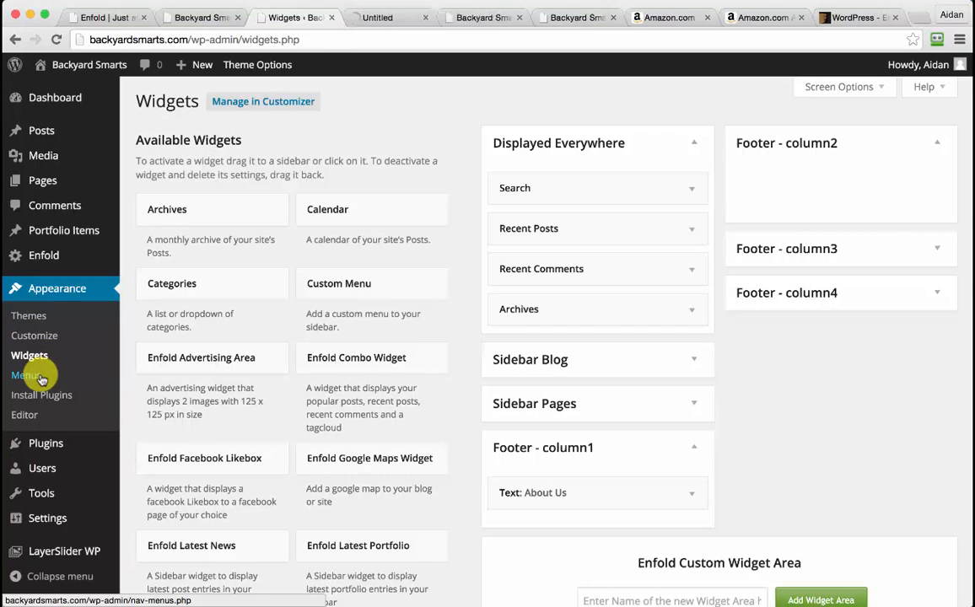
{"action": "left_click", "coordinate": [390, 18]}
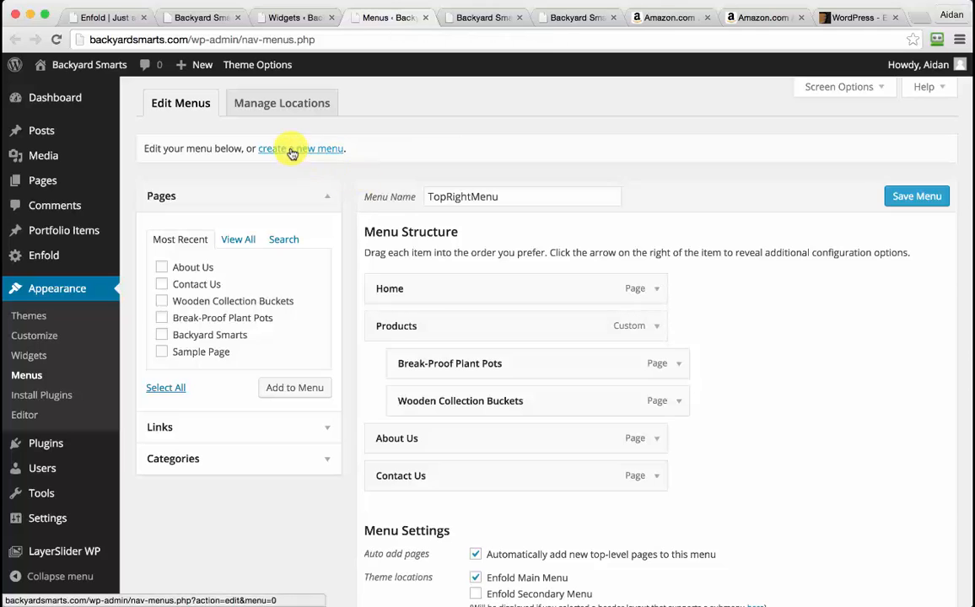
{"action": "left_click", "coordinate": [292, 151]}
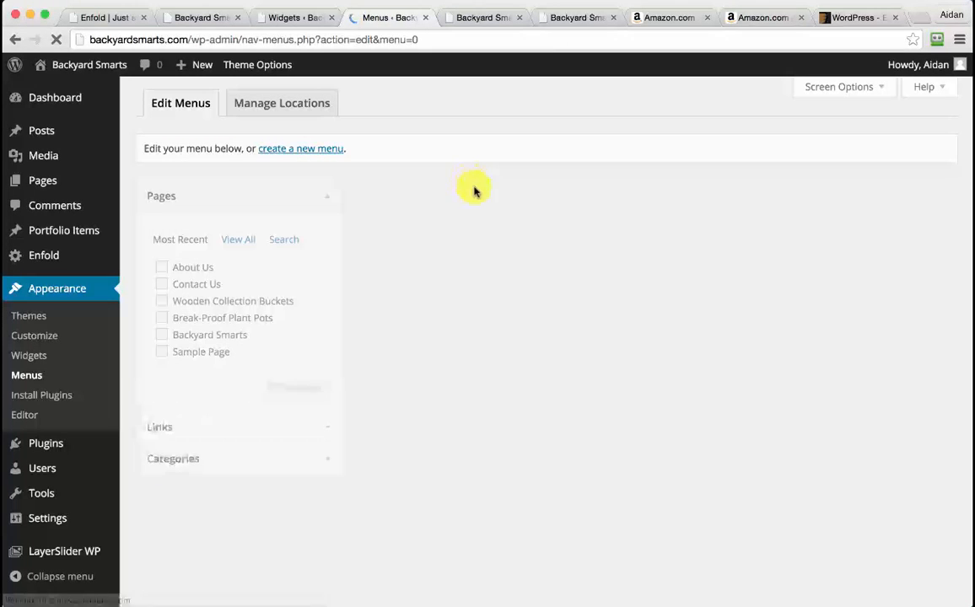
{"action": "left_click", "coordinate": [435, 196]}
{"action": "type", "text": "Products"}
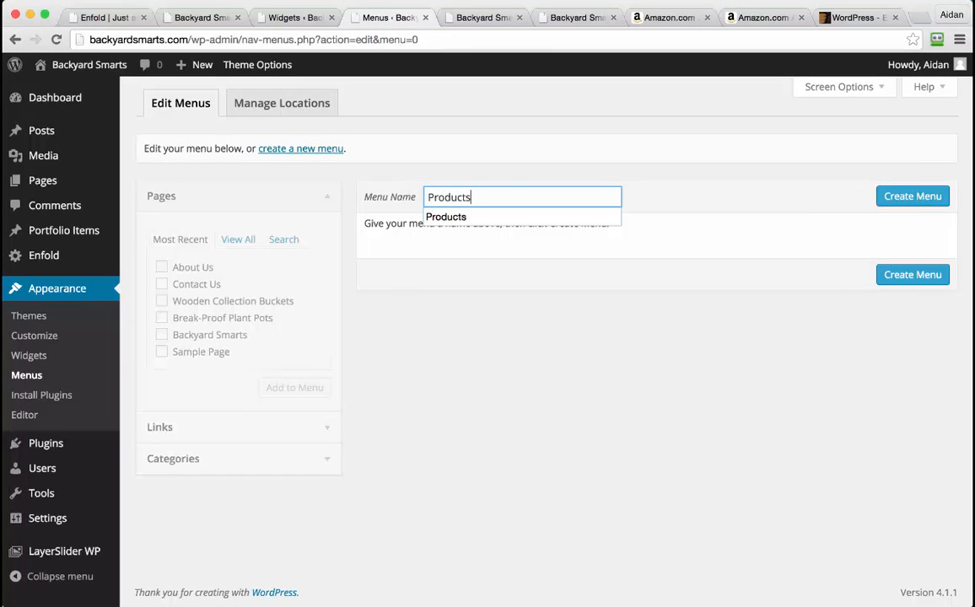
{"action": "left_click", "coordinate": [903, 197]}
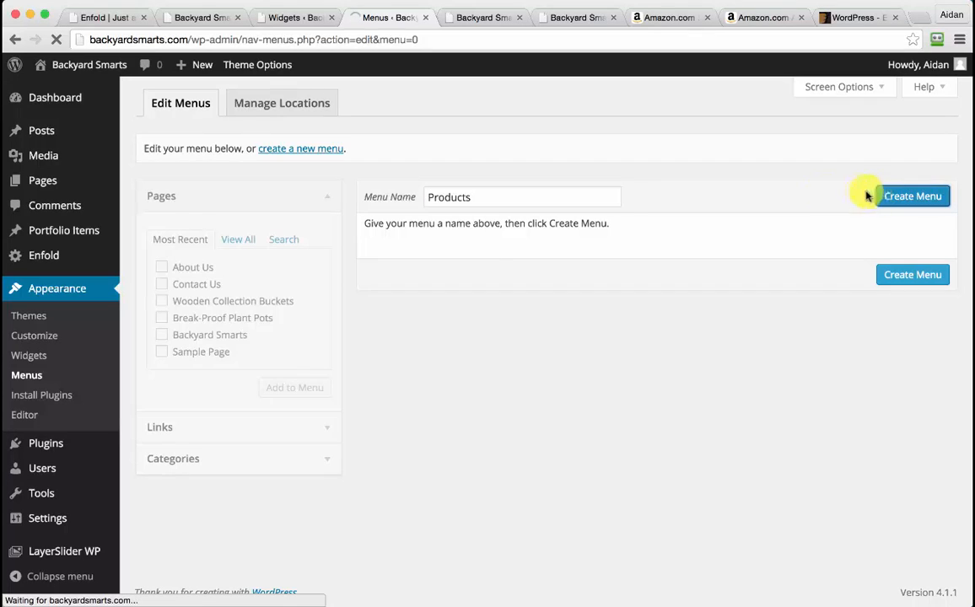
Add Wooden Collection Buckets and Break-Proof Plant Pots to Products, save, and close the Menus tab
{"action": "left_click", "coordinate": [208, 311]}
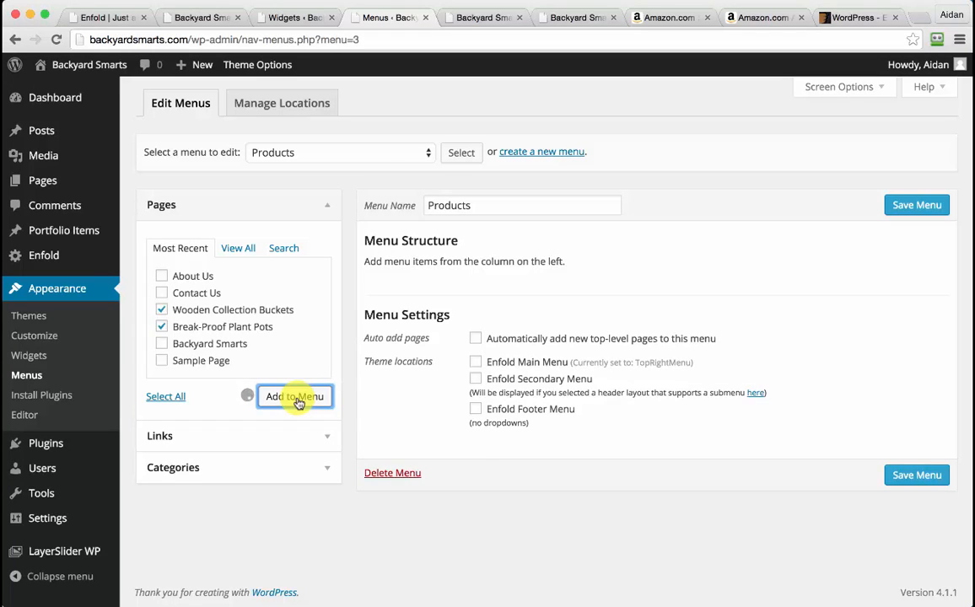
{"action": "left_click", "coordinate": [933, 206]}
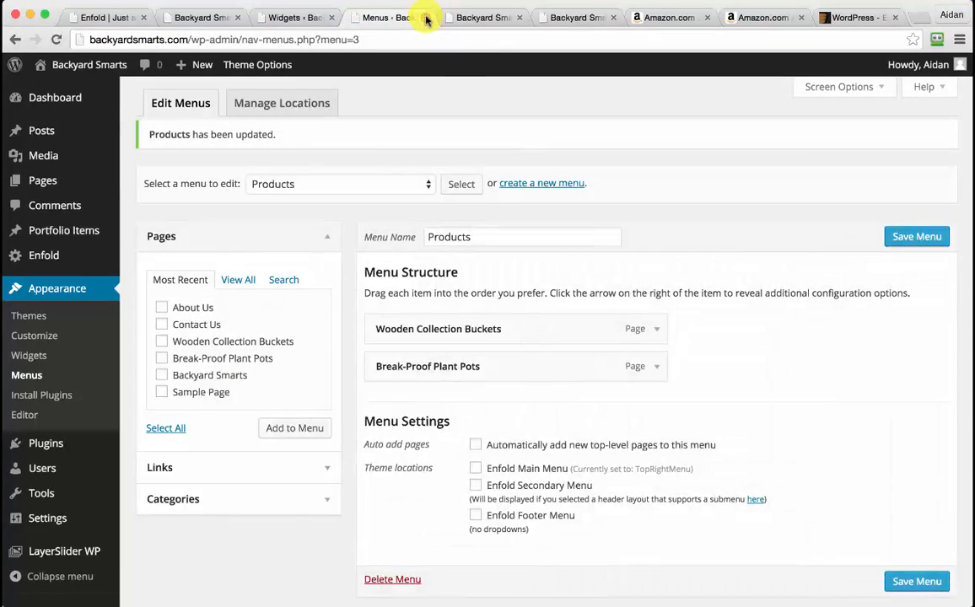
{"action": "left_click", "coordinate": [436, 17]}
{"action": "left_click", "coordinate": [315, 17]}
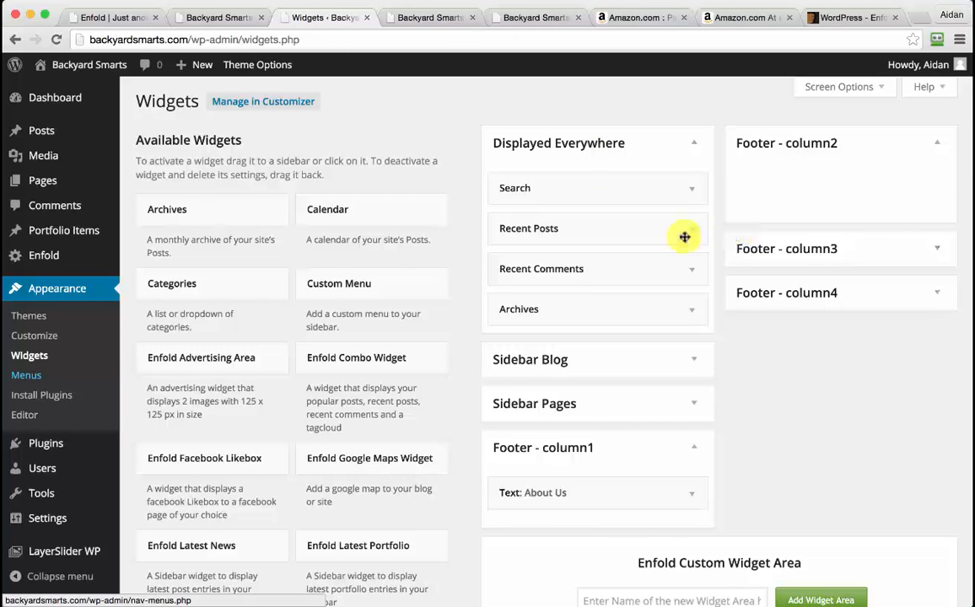
Drop a Custom Menu widget into Footer - column2, then reload the page so Products appears
{"action": "left_click_drag", "start_coordinate": [337, 285], "coordinate": [851, 211]}
{"action": "left_click", "coordinate": [886, 271]}
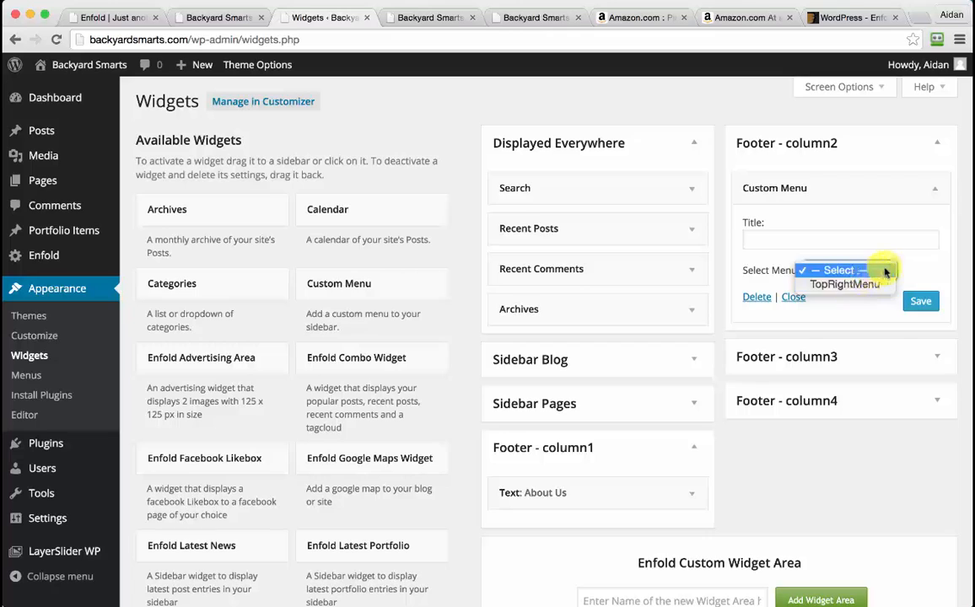
{"action": "left_click", "coordinate": [917, 269]}
{"action": "left_click", "coordinate": [882, 271]}
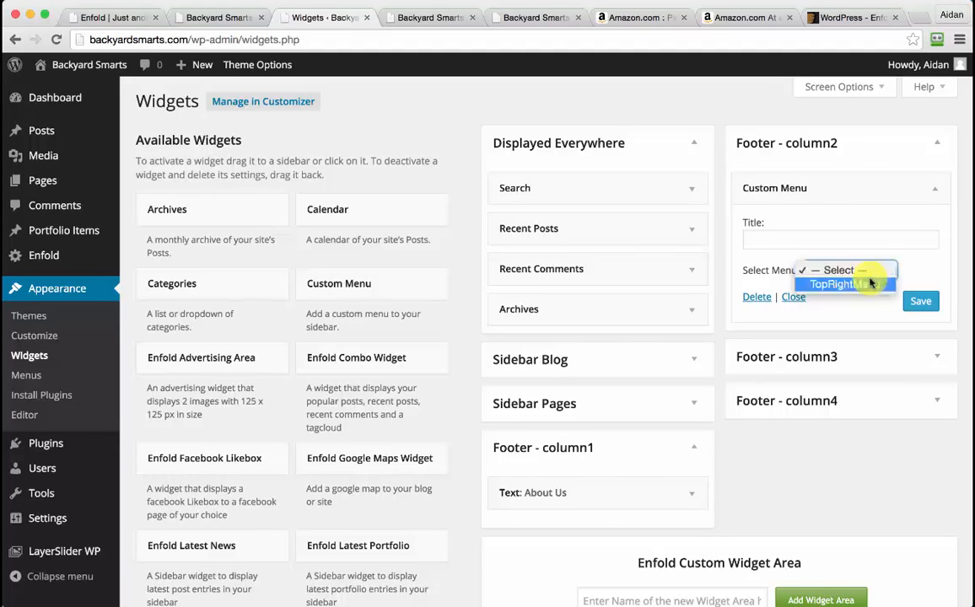
{"action": "left_click", "coordinate": [921, 269]}
{"action": "left_click", "coordinate": [479, 39]}
{"action": "key", "text": "Return"}
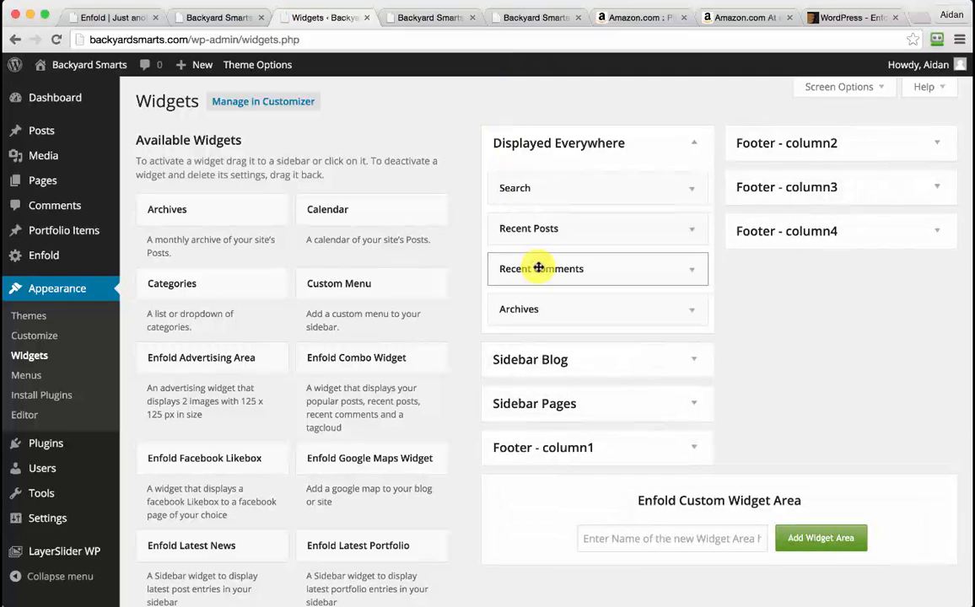
Set the Custom Menu widget to the Products menu with title 'Our Products' and save
{"action": "left_click", "coordinate": [860, 145]}
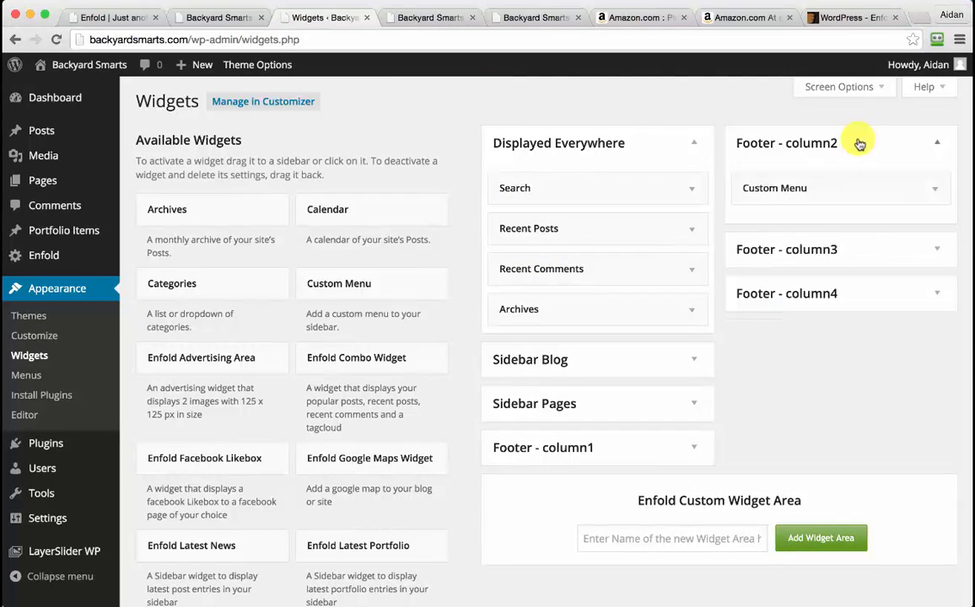
{"action": "left_click", "coordinate": [909, 187]}
{"action": "left_click", "coordinate": [816, 268]}
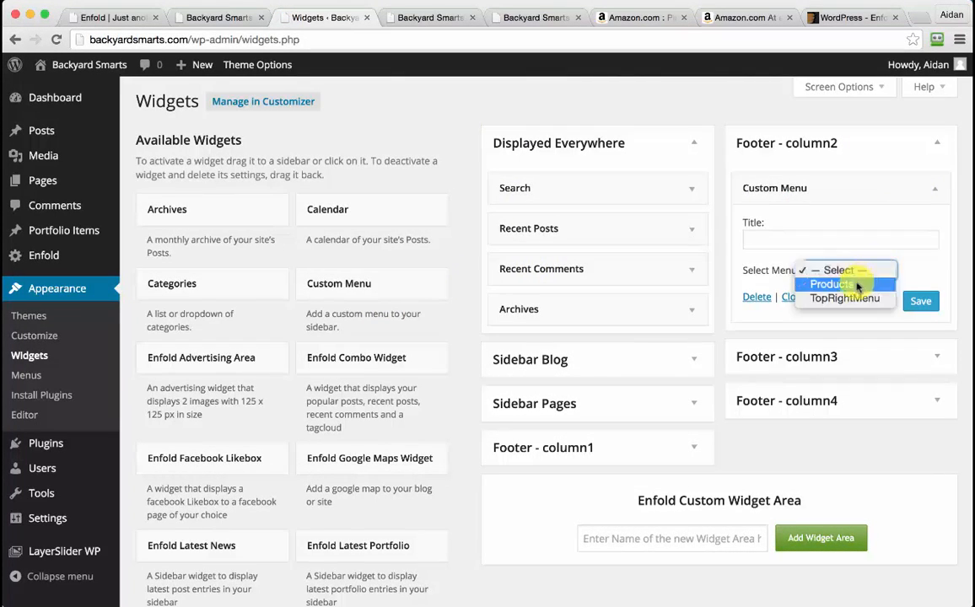
{"action": "left_click", "coordinate": [853, 290]}
{"action": "left_click", "coordinate": [835, 237]}
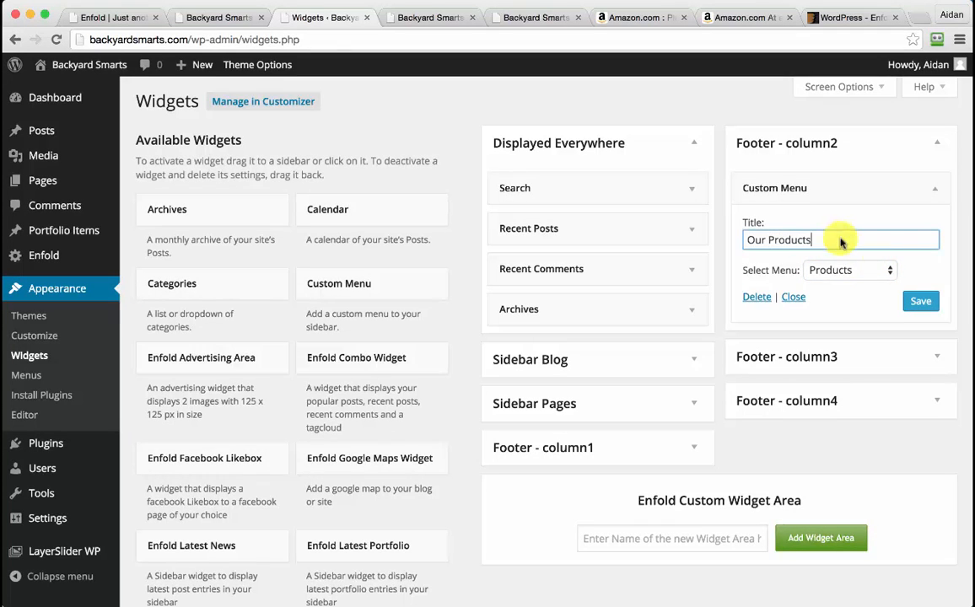
{"action": "left_click", "coordinate": [921, 302]}
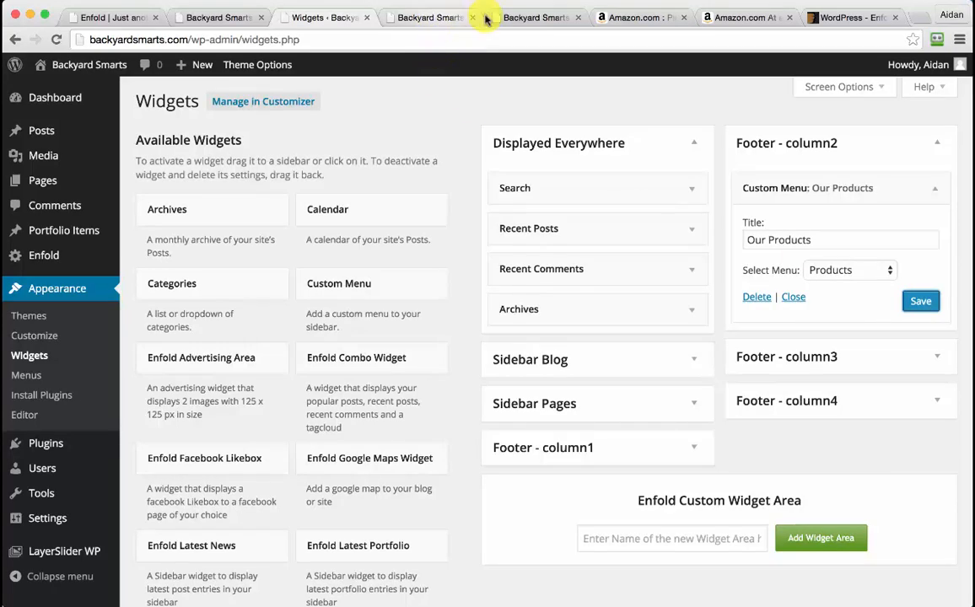
{"action": "left_click", "coordinate": [516, 17]}
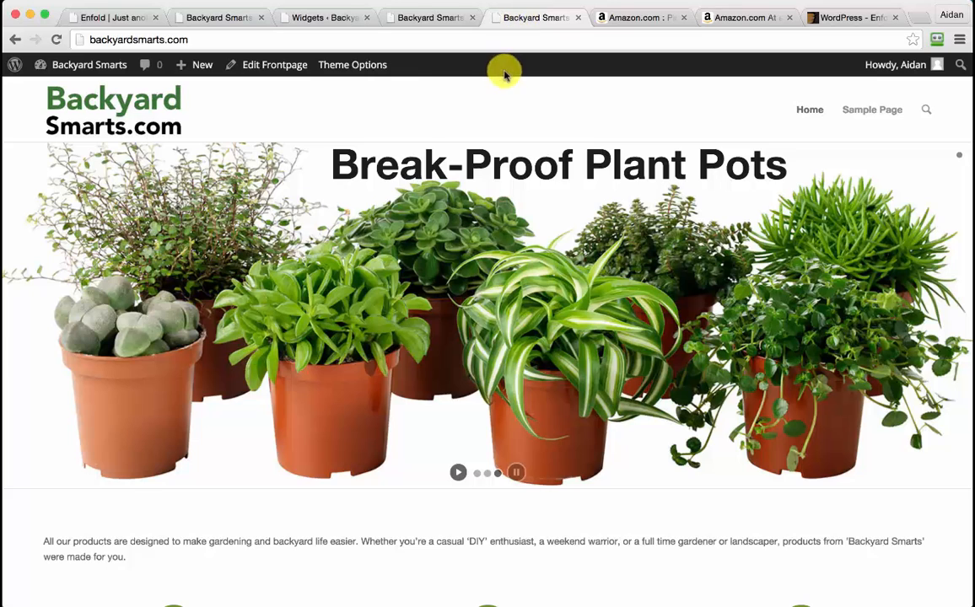
Reload the homepage and check that the Our Products footer menu lists both products
{"action": "left_click", "coordinate": [355, 38]}
{"action": "key", "text": "Return"}
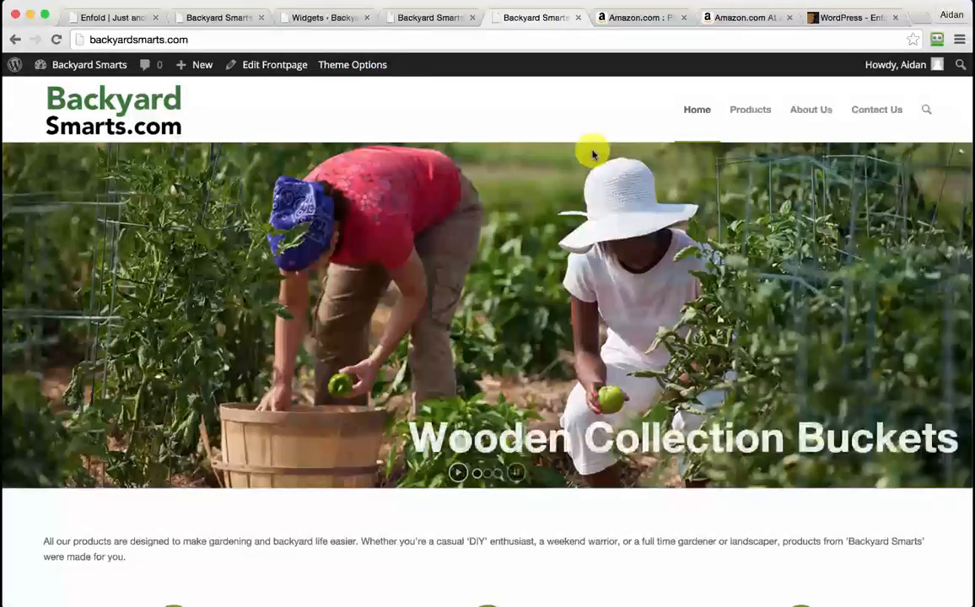
{"action": "scroll", "coordinate": [593, 153], "scroll_direction": "down", "scroll_amount": 15}
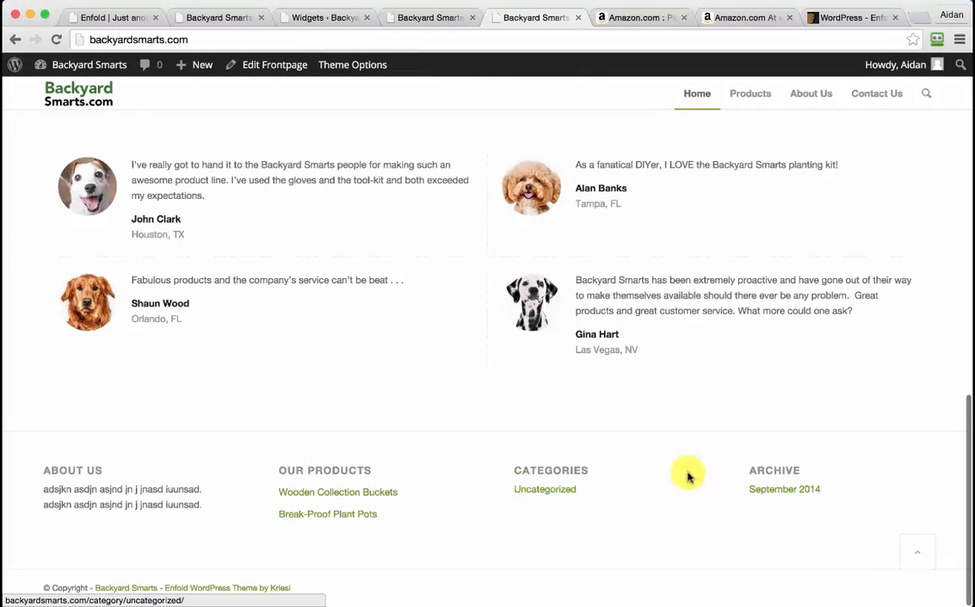
{"action": "left_click", "coordinate": [922, 554]}
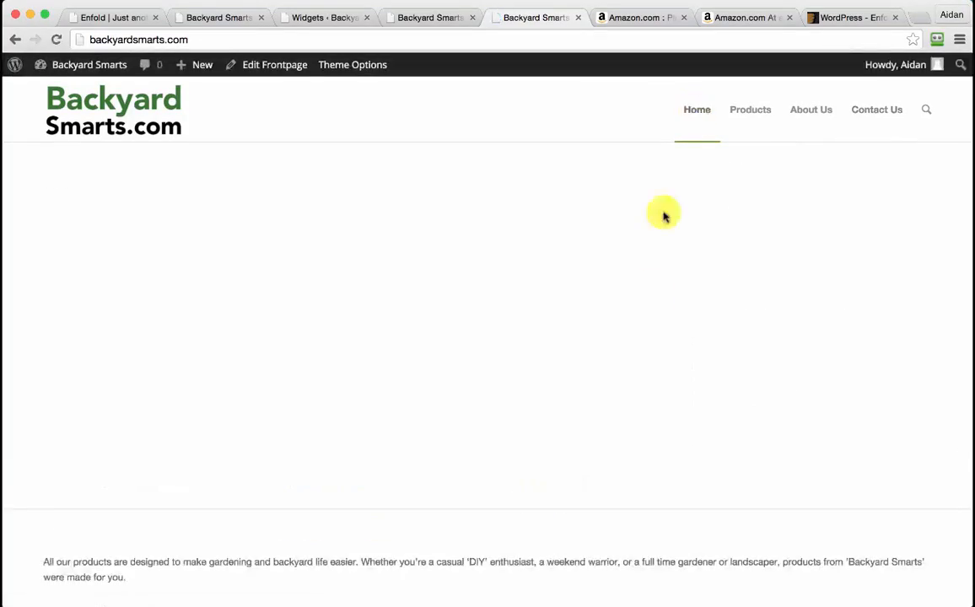
Narrow the browser window to a mobile-width view of the homepage
{"action": "scroll", "coordinate": [640, 350], "scroll_direction": "down", "scroll_amount": 2}
{"action": "scroll", "coordinate": [640, 350], "scroll_direction": "up", "scroll_amount": 2}
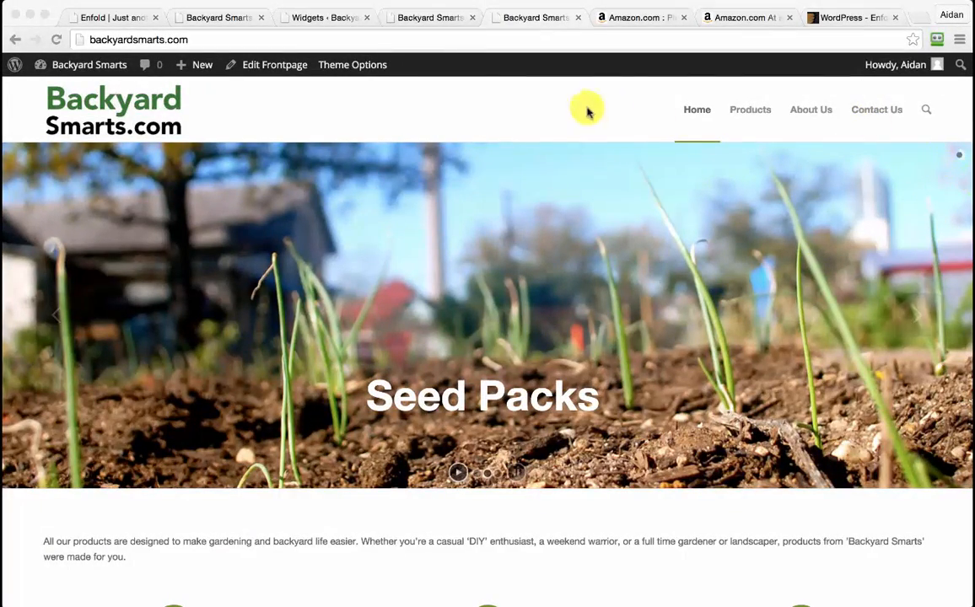
{"action": "left_click", "coordinate": [458, 90]}
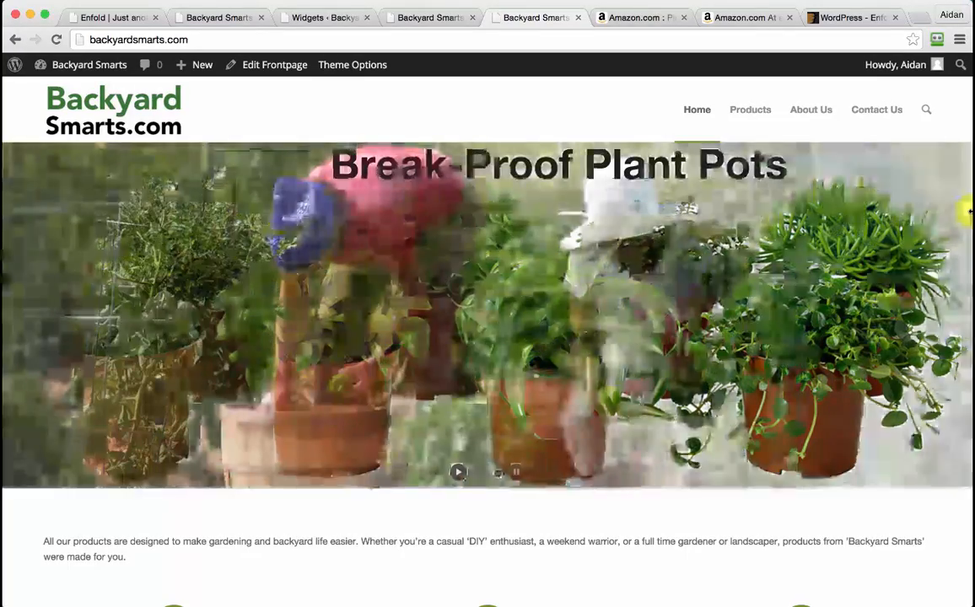
{"action": "left_click_drag", "start_coordinate": [968, 211], "coordinate": [283, 187]}
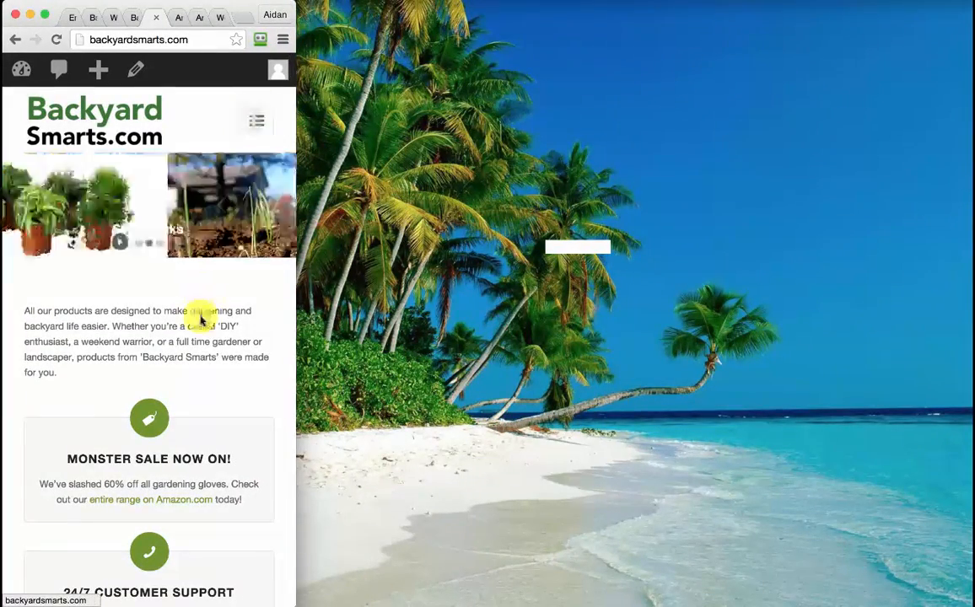
Scroll through the mobile layout down to the footer widgets and back up
{"action": "scroll", "coordinate": [201, 319], "scroll_direction": "down", "scroll_amount": 10}
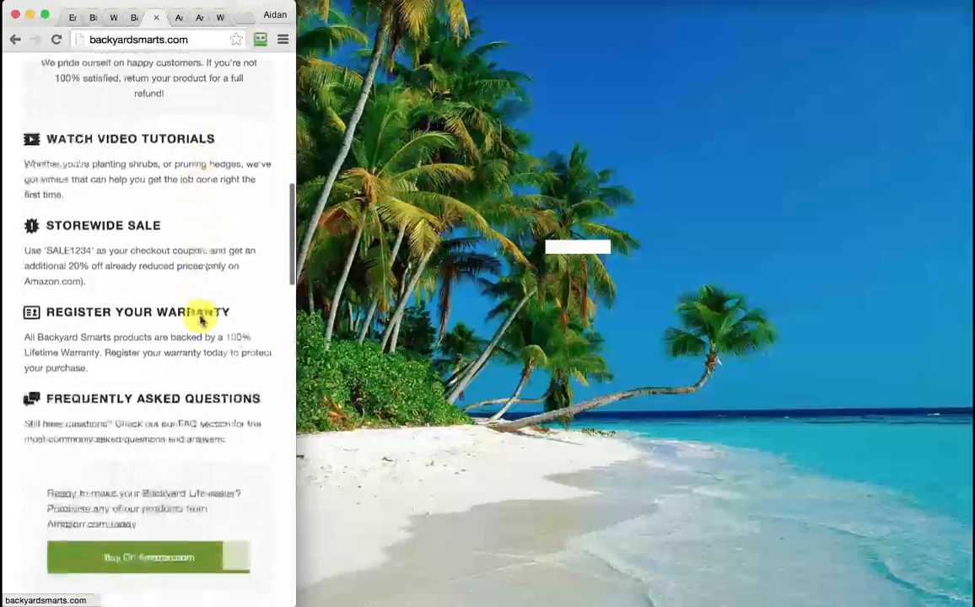
{"action": "scroll", "coordinate": [201, 319], "scroll_direction": "down", "scroll_amount": 5}
{"action": "scroll", "coordinate": [201, 320], "scroll_direction": "down", "scroll_amount": 2}
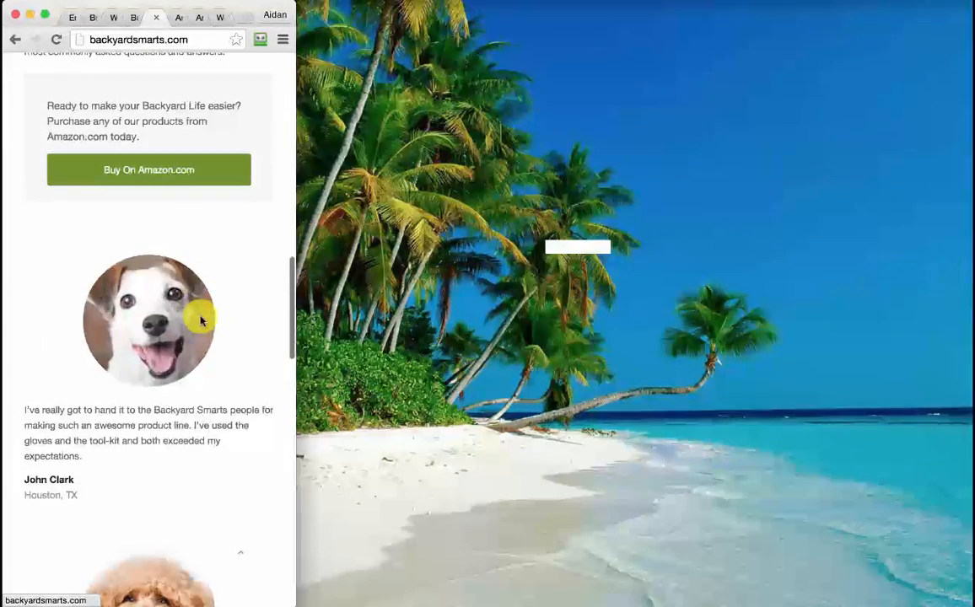
{"action": "scroll", "coordinate": [210, 409], "scroll_direction": "down", "scroll_amount": 20}
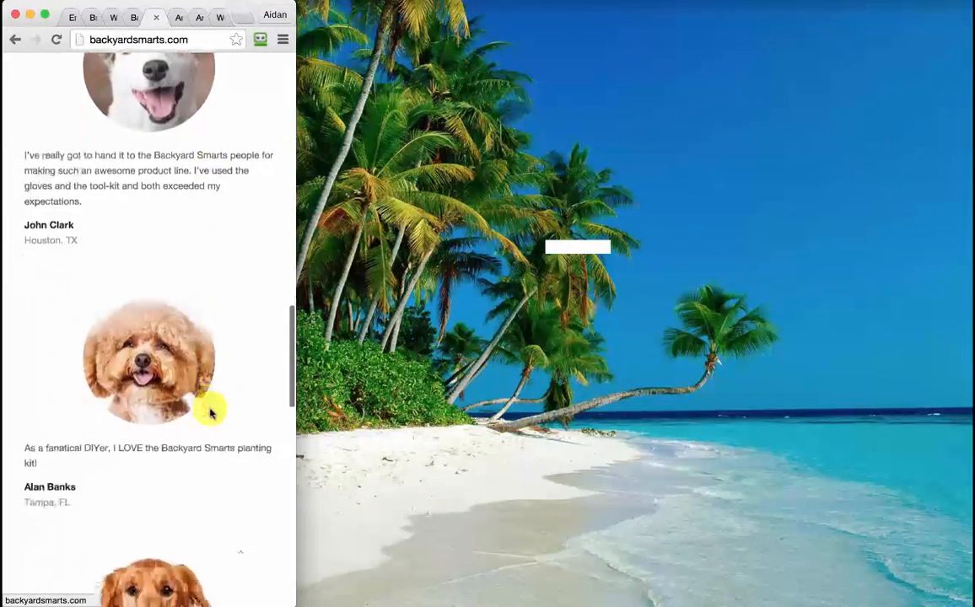
{"action": "scroll", "coordinate": [210, 411], "scroll_direction": "down", "scroll_amount": 10}
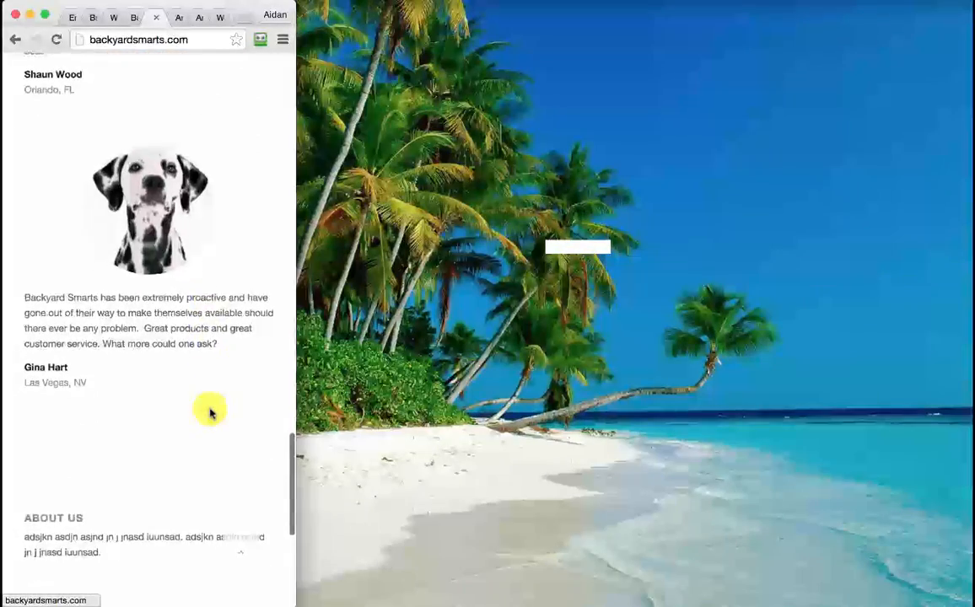
{"action": "scroll", "coordinate": [210, 412], "scroll_direction": "up", "scroll_amount": 20}
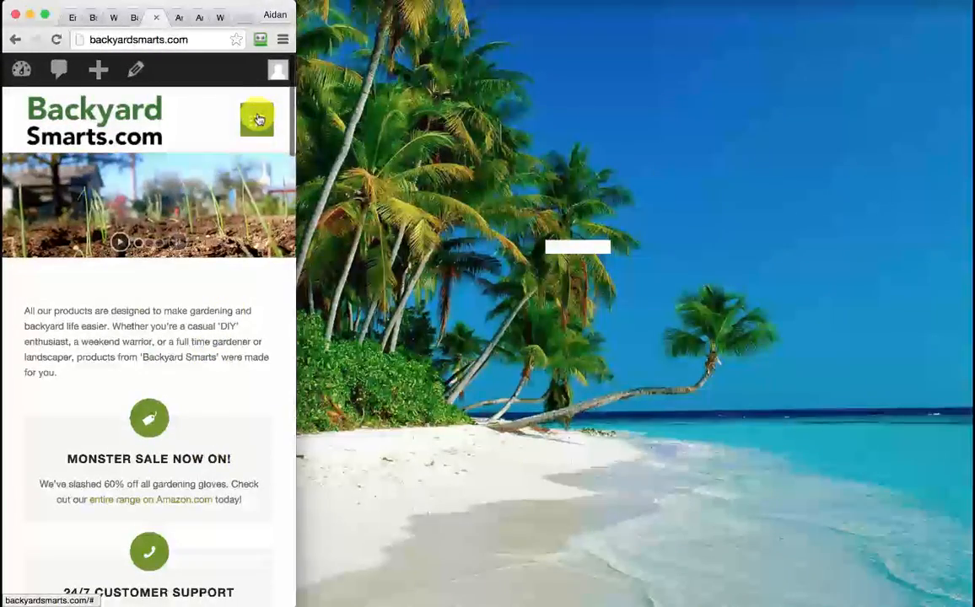
Check the hamburger menu's product subpages, then widen the browser back to full desktop width
{"action": "left_click", "coordinate": [257, 120]}
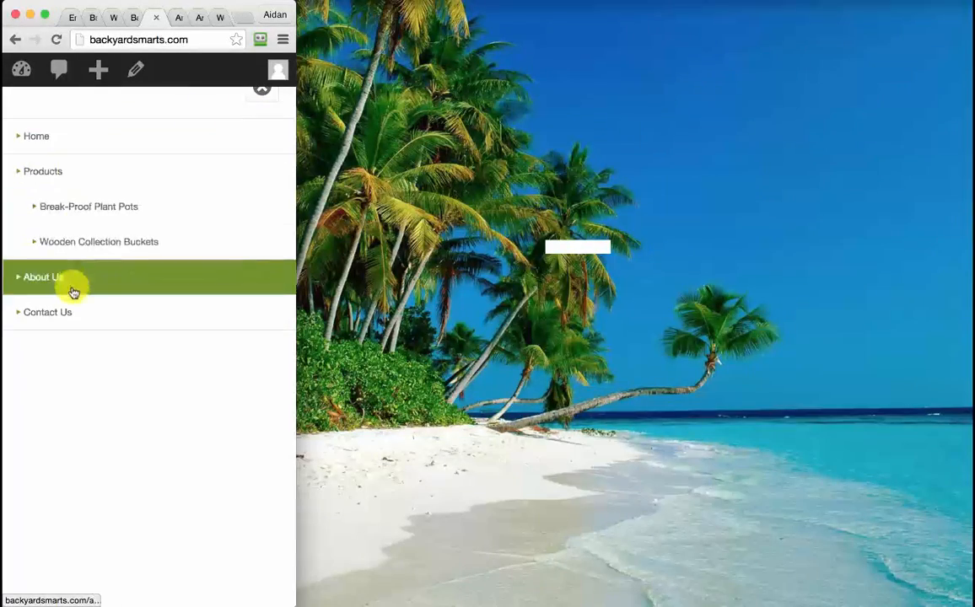
{"action": "left_click", "coordinate": [260, 91]}
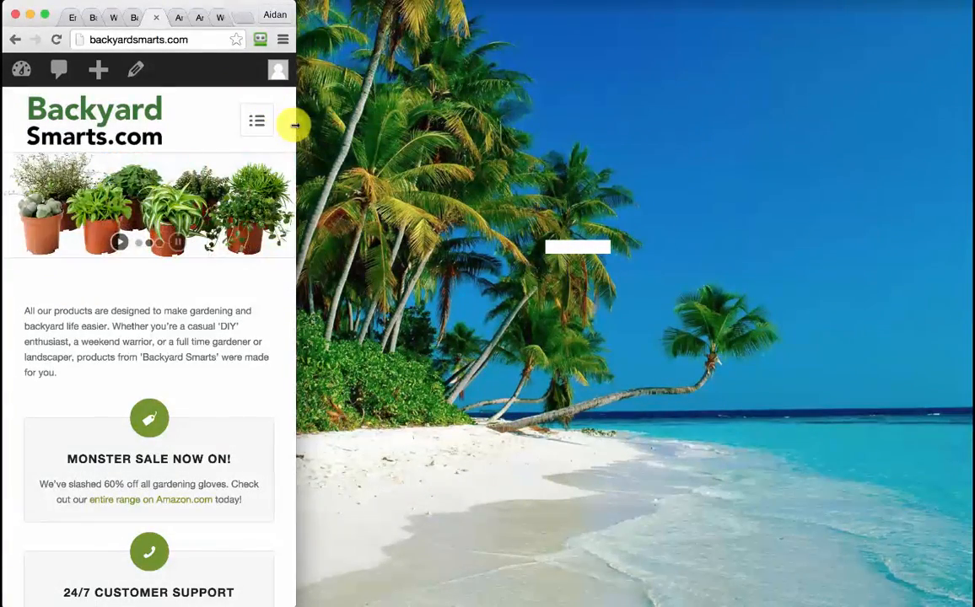
{"action": "left_click_drag", "start_coordinate": [295, 125], "coordinate": [788, 166]}
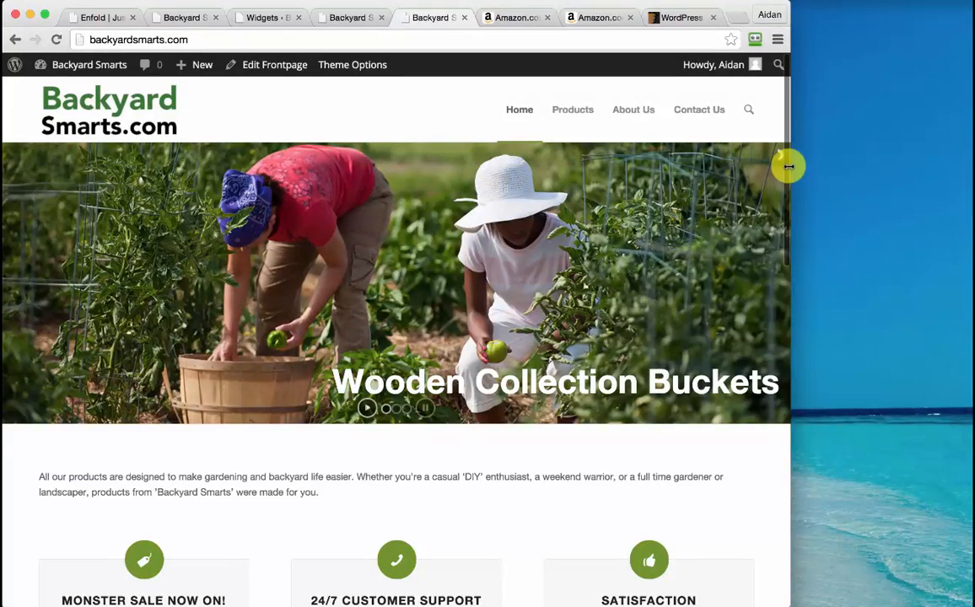
{"action": "left_click_drag", "start_coordinate": [789, 166], "coordinate": [964, 158]}
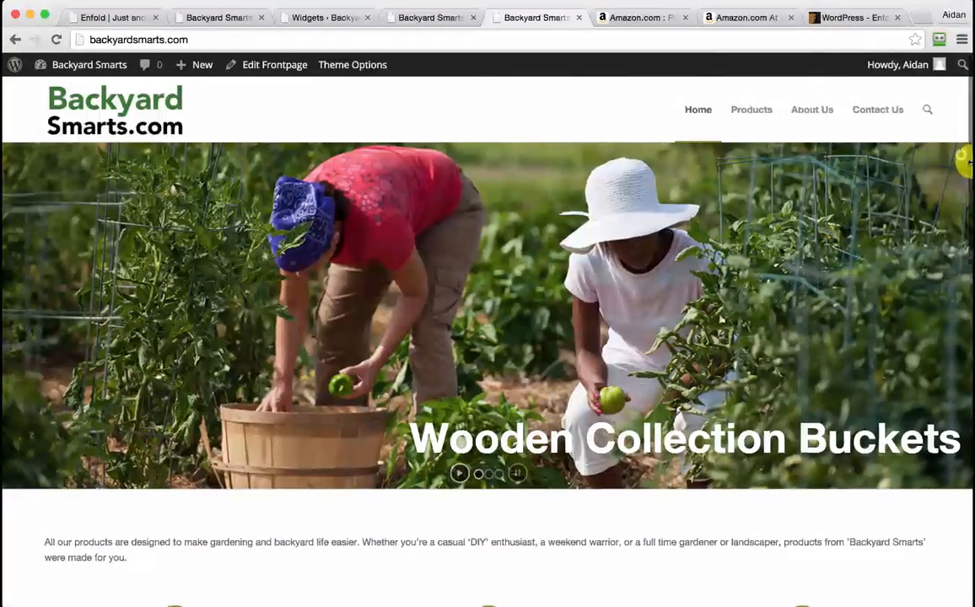